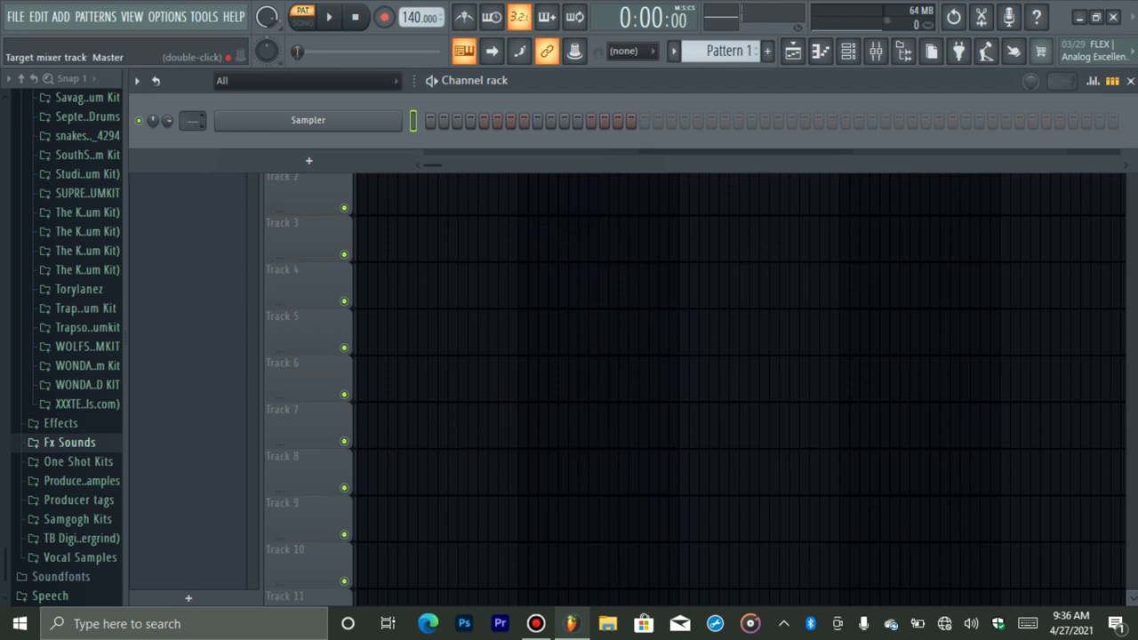
# Step: Set the project tempo to 102 BPM and open the Sampler channel's piano roll
pyautogui.click(17, 20)
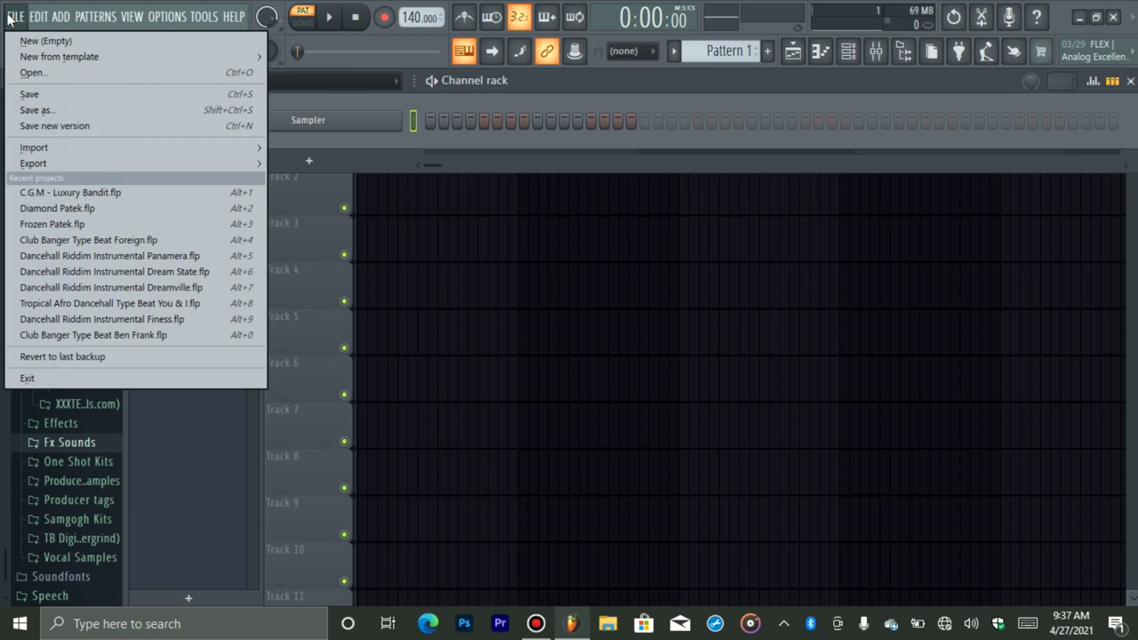
pyautogui.moveTo(412, 17); pyautogui.dragTo(411, 59)
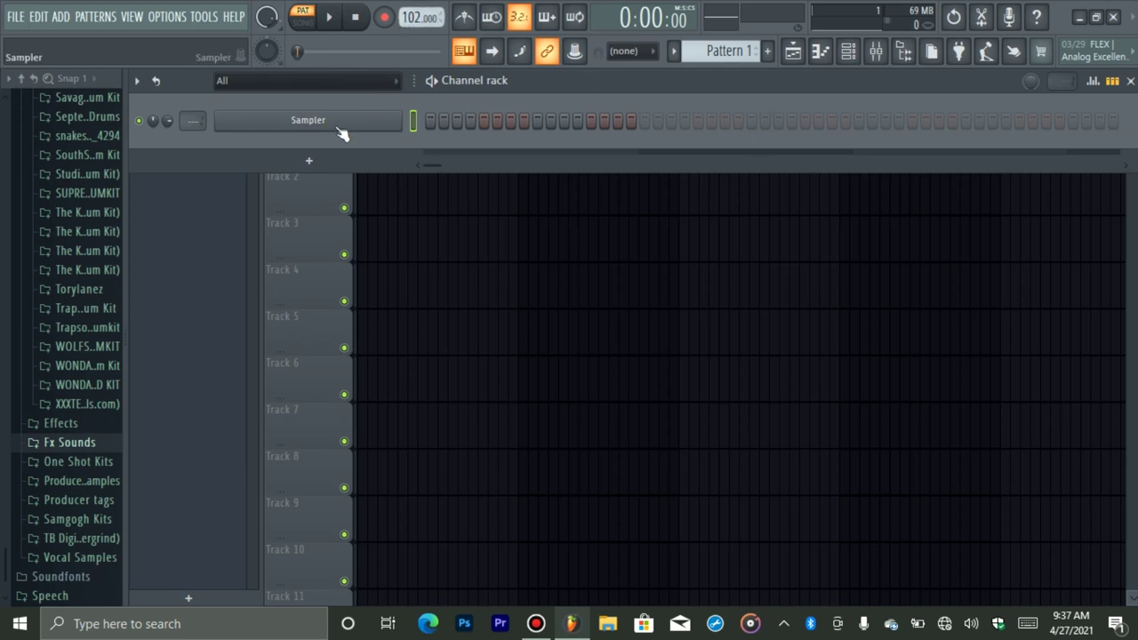
pyautogui.click(821, 54)
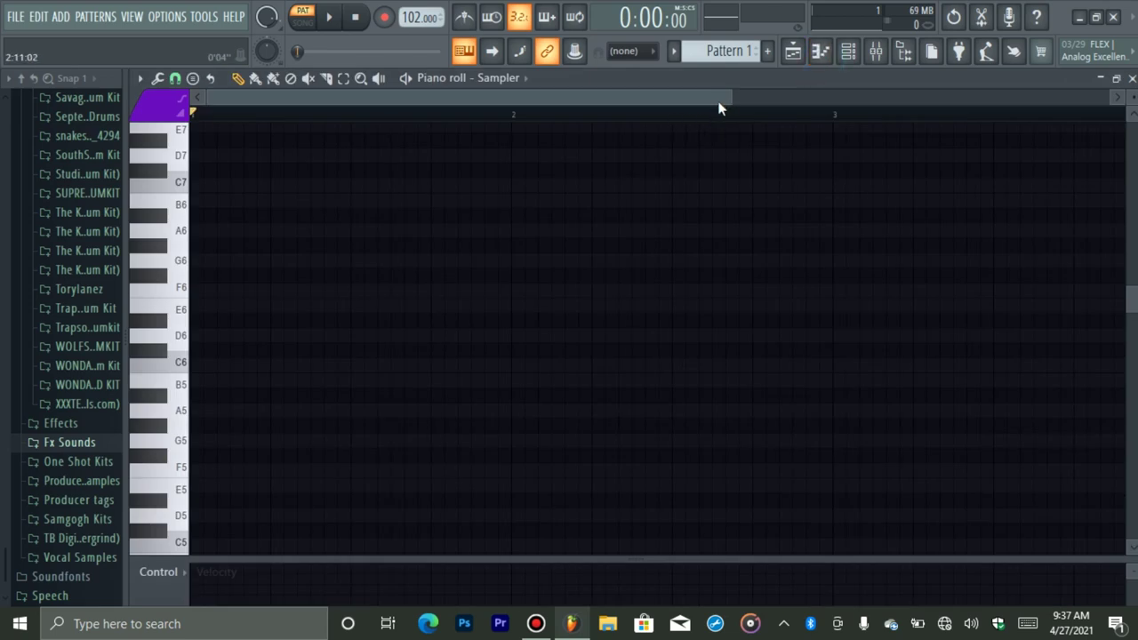
pyautogui.moveTo(726, 96); pyautogui.dragTo(1107, 96)
pyautogui.moveTo(1136, 153); pyautogui.dragTo(933, 153)
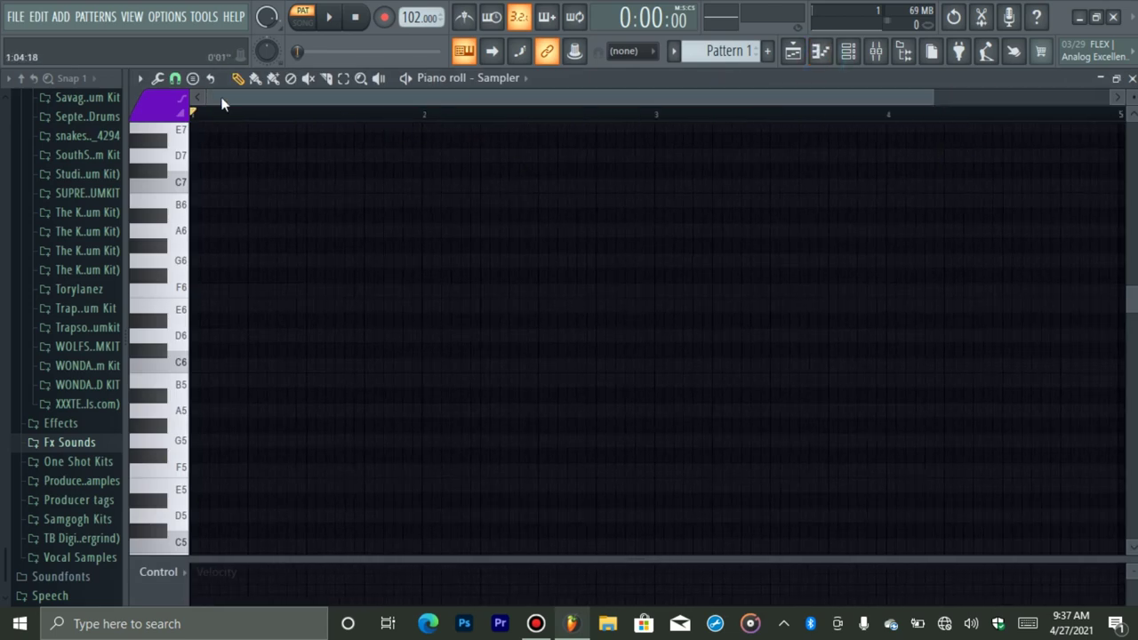
pyautogui.click(196, 79)
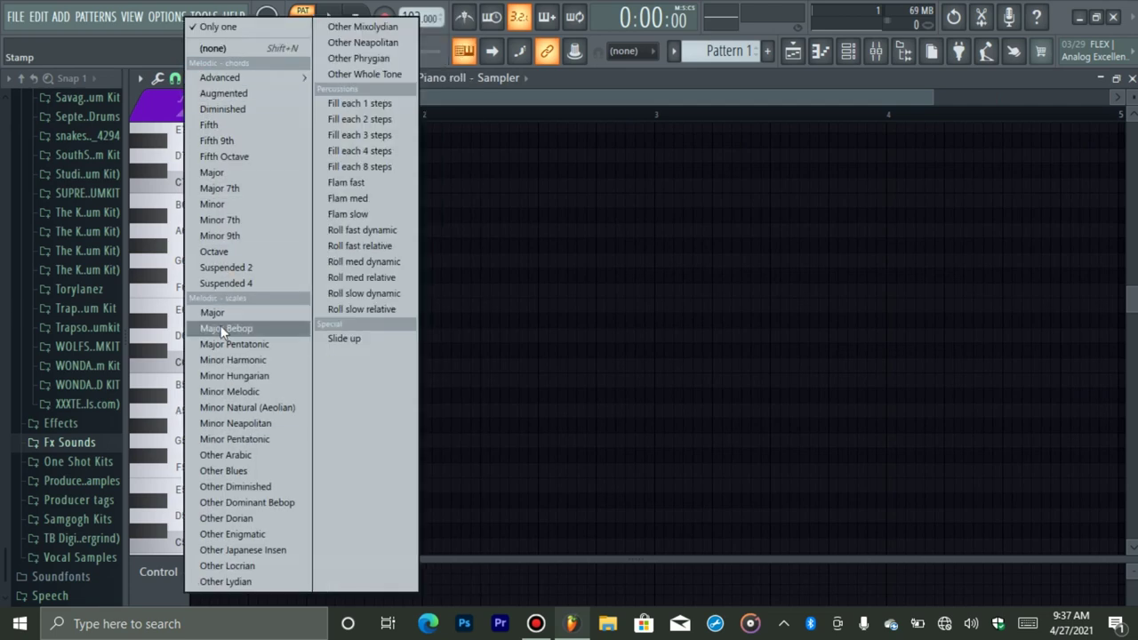
pyautogui.click(141, 80)
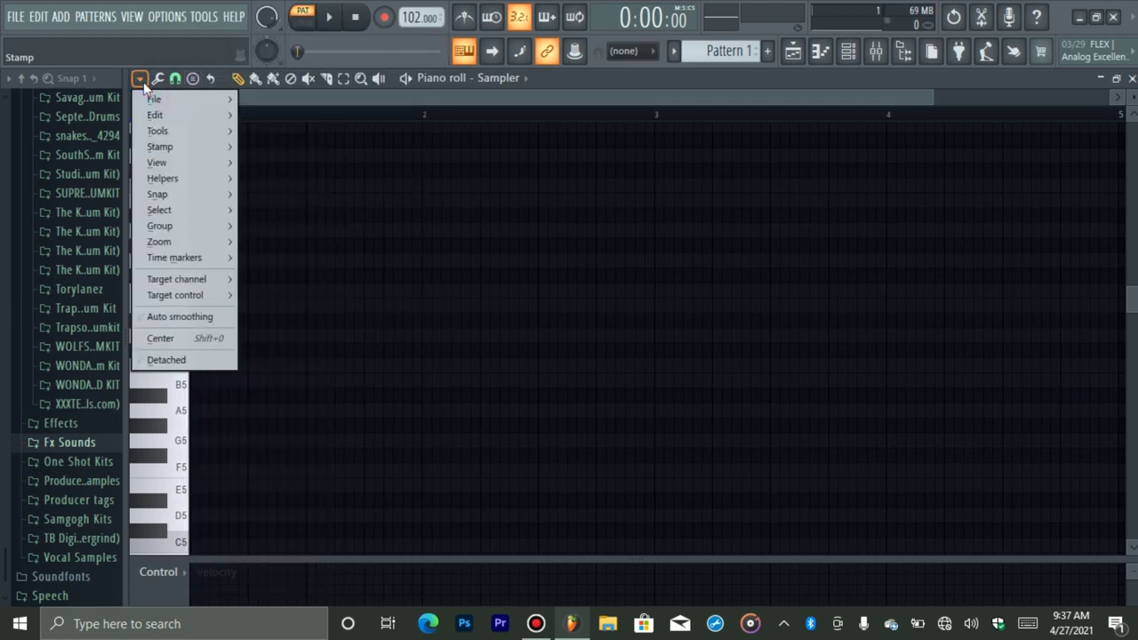
pyautogui.moveTo(149, 100)
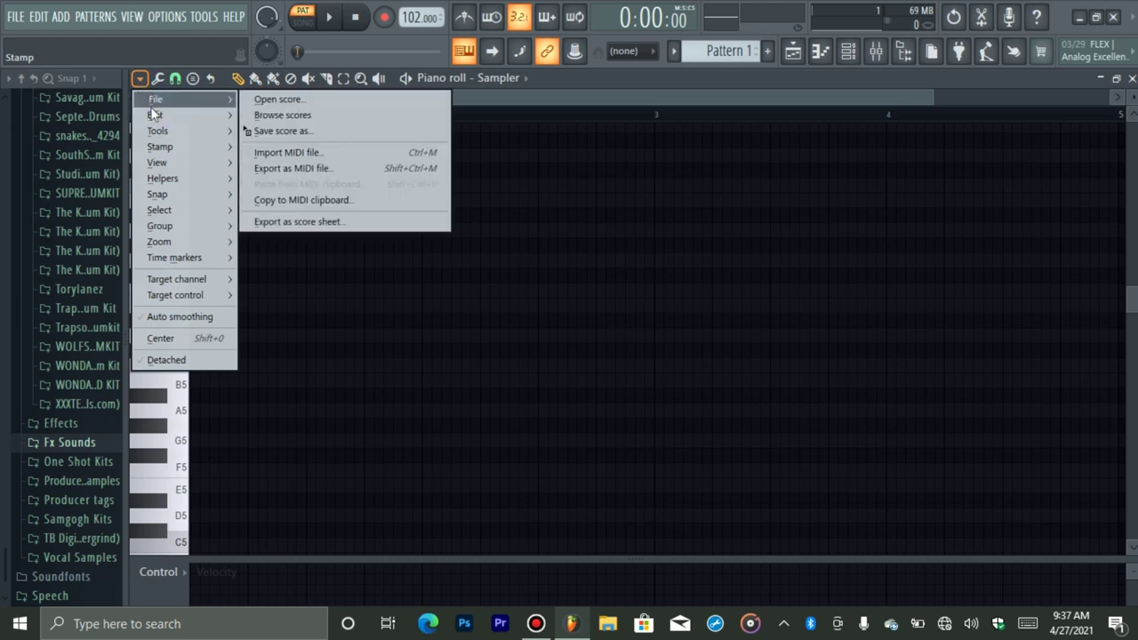
pyautogui.moveTo(169, 164)
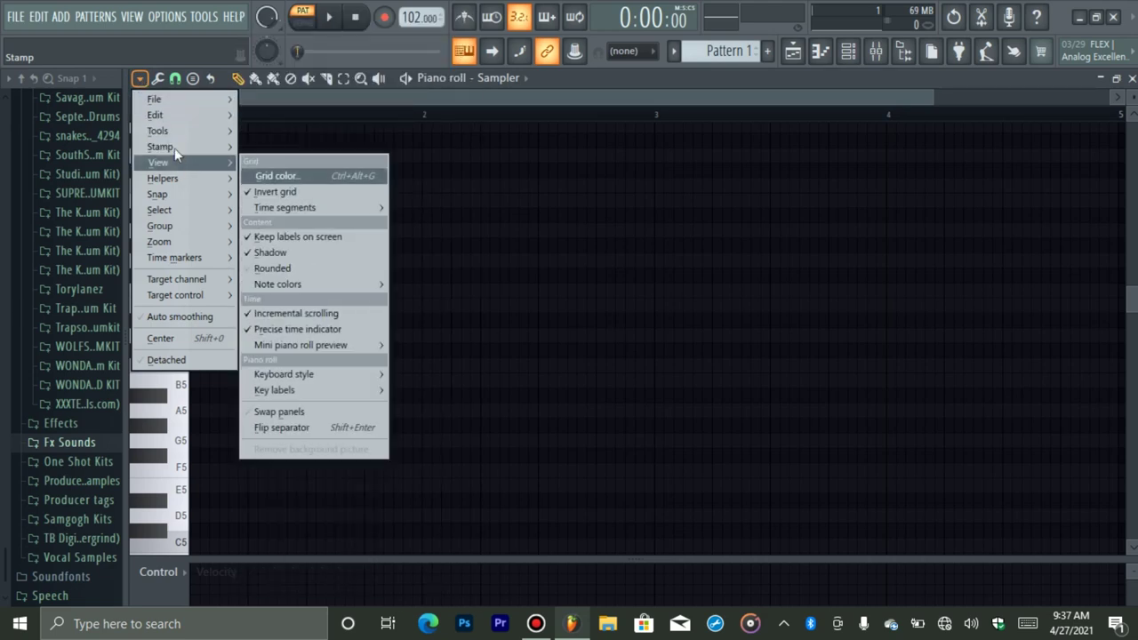
pyautogui.moveTo(179, 183)
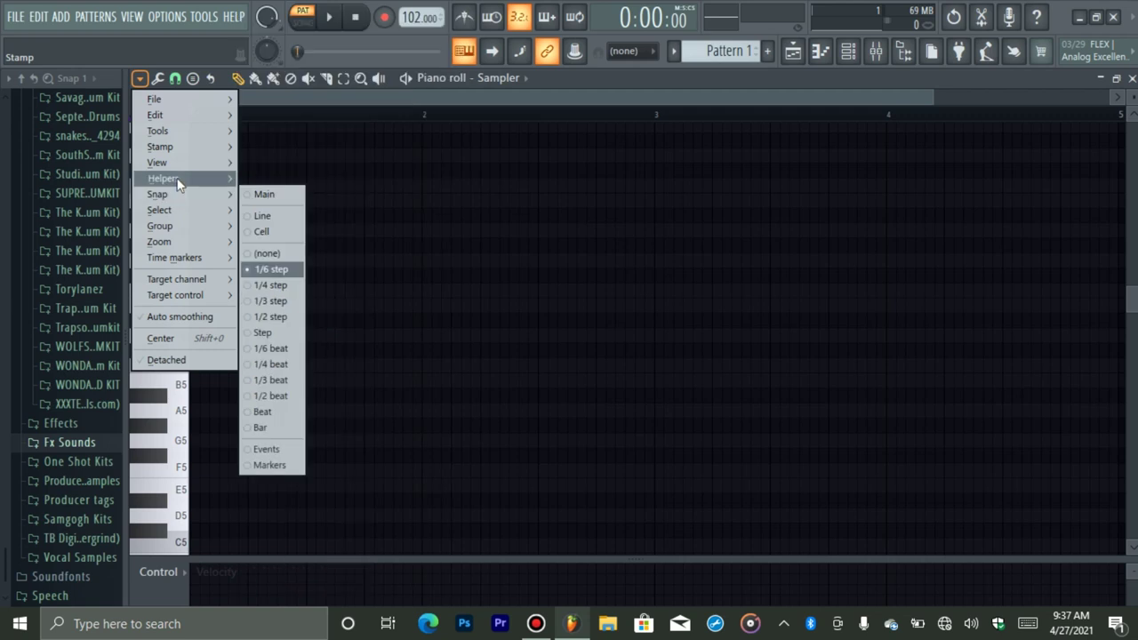
pyautogui.moveTo(279, 196)
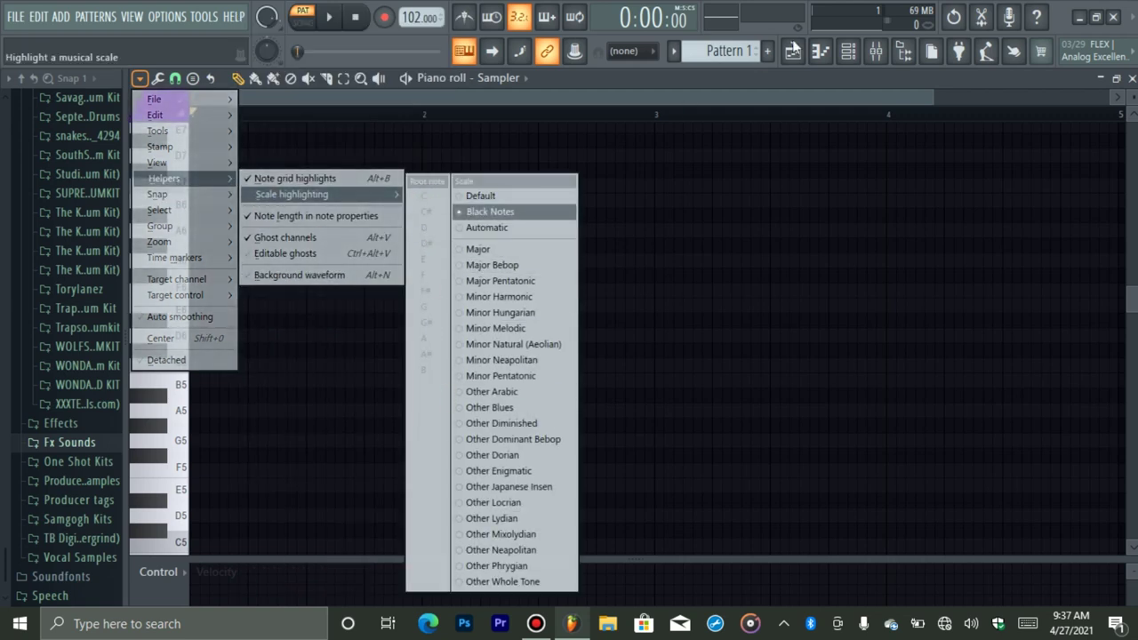
pyautogui.click(638, 86)
# Step: Stamp a Minor Natural (Aeolian) scale with root A#5 at the start of bar 1
pyautogui.click(204, 79)
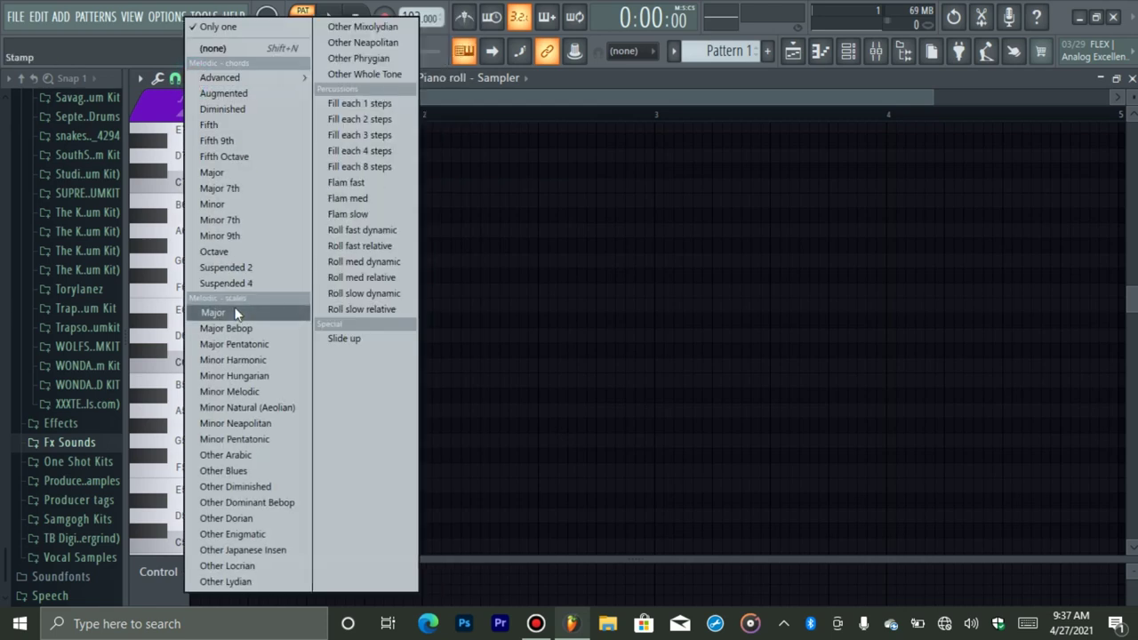
pyautogui.click(249, 407)
pyautogui.moveTo(303, 387); pyautogui.dragTo(151, 408)
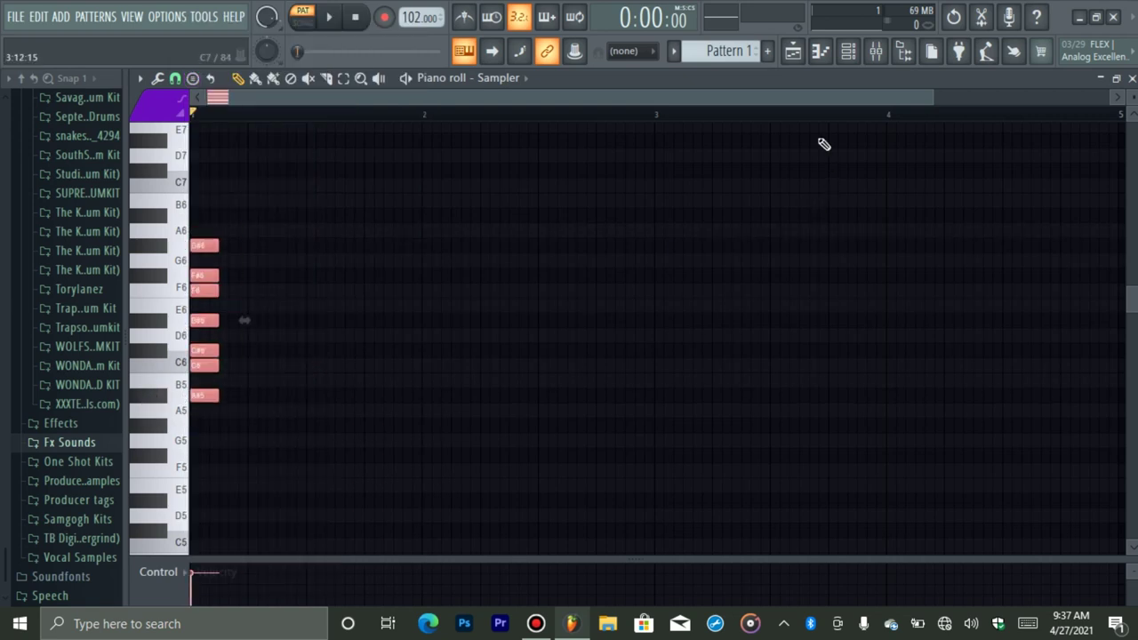
# Step: Rename the Sampler channel to "A# Minor"
pyautogui.click(848, 51)
pyautogui.rightClick(351, 138)
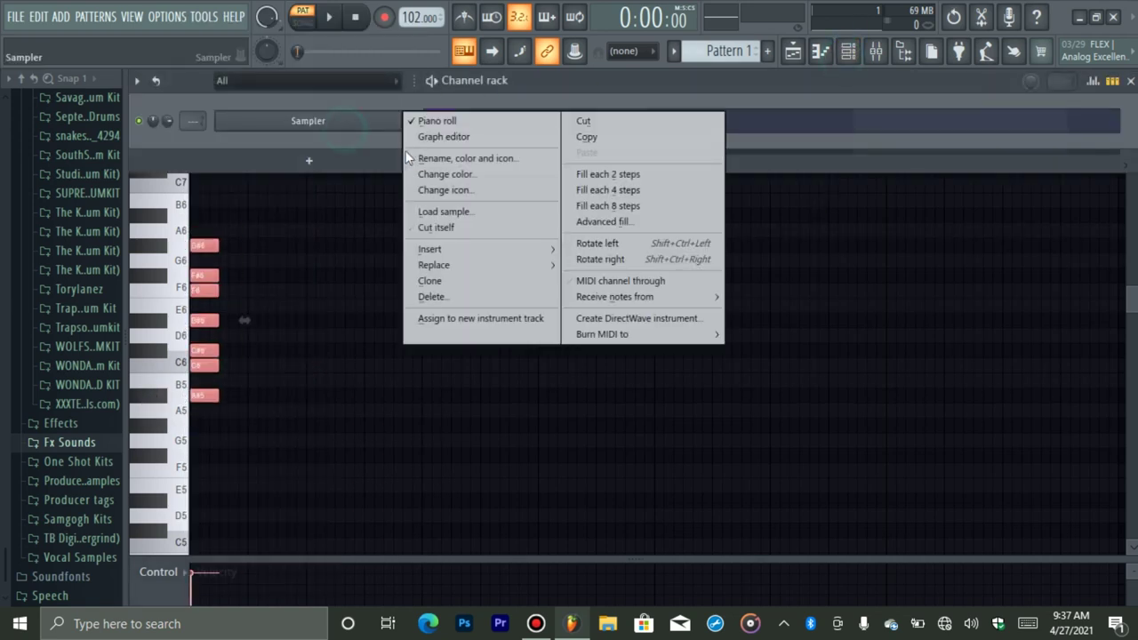
pyautogui.click(433, 158)
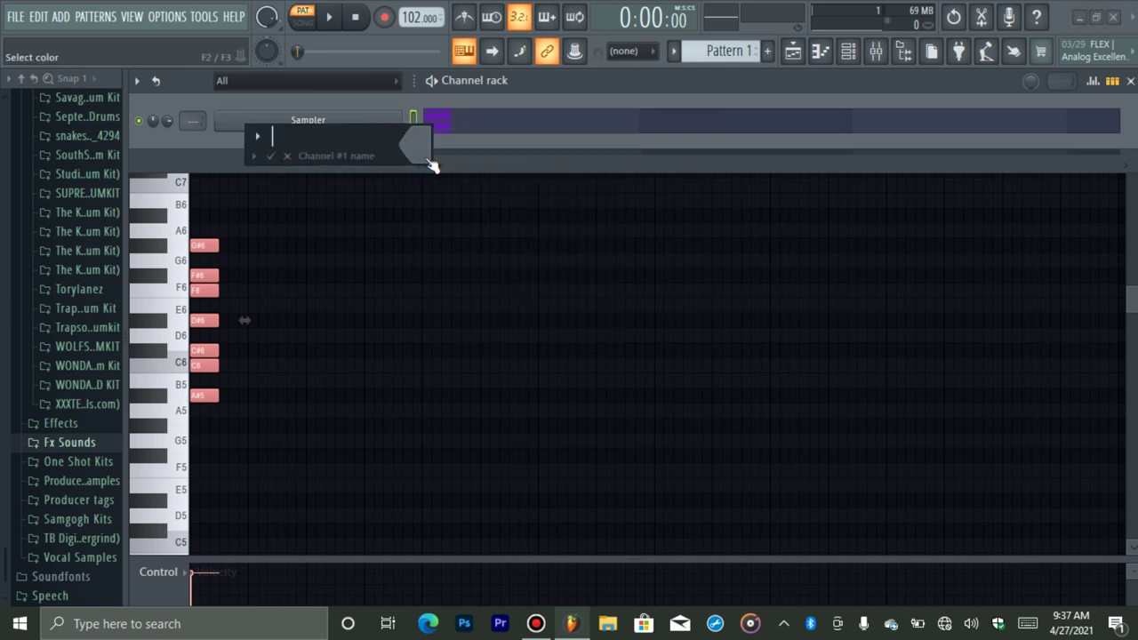
pyautogui.write('A# Minor')
pyautogui.press('Return')
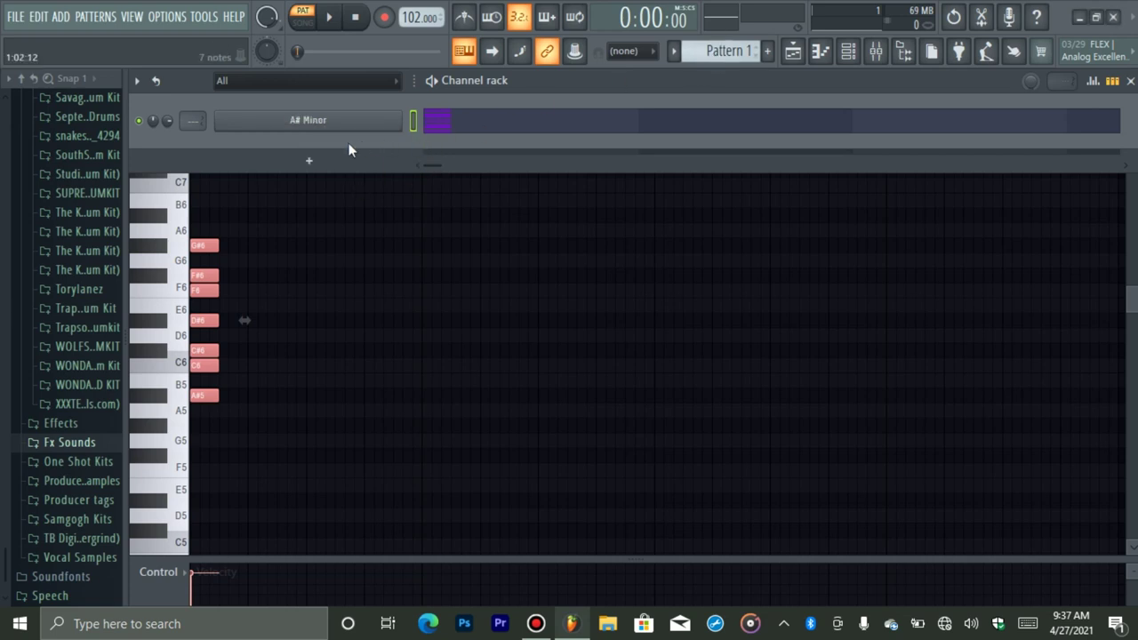
# Step: Add a Massive X channel and load the Wooden String preset from the Plucked Strings category
pyautogui.click(313, 166)
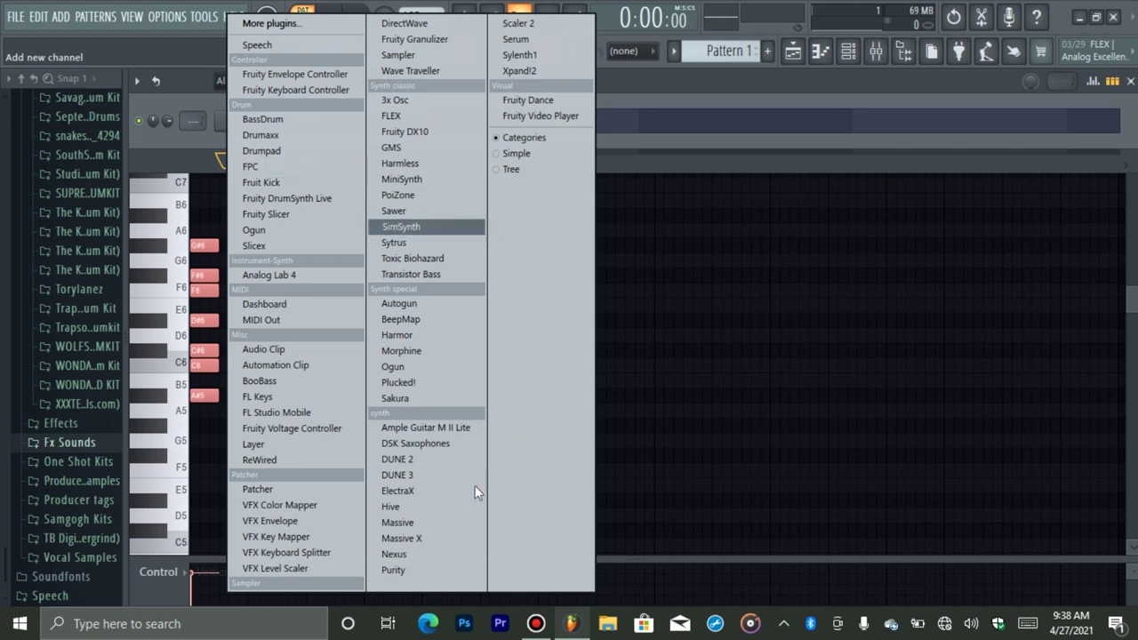
pyautogui.click(412, 537)
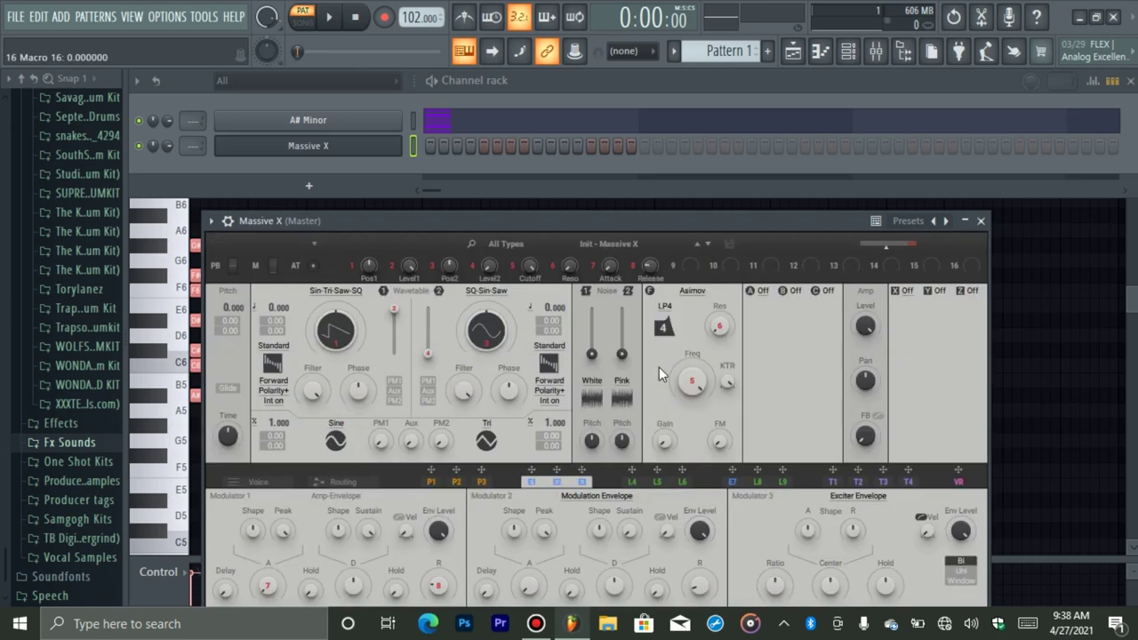
pyautogui.click(586, 240)
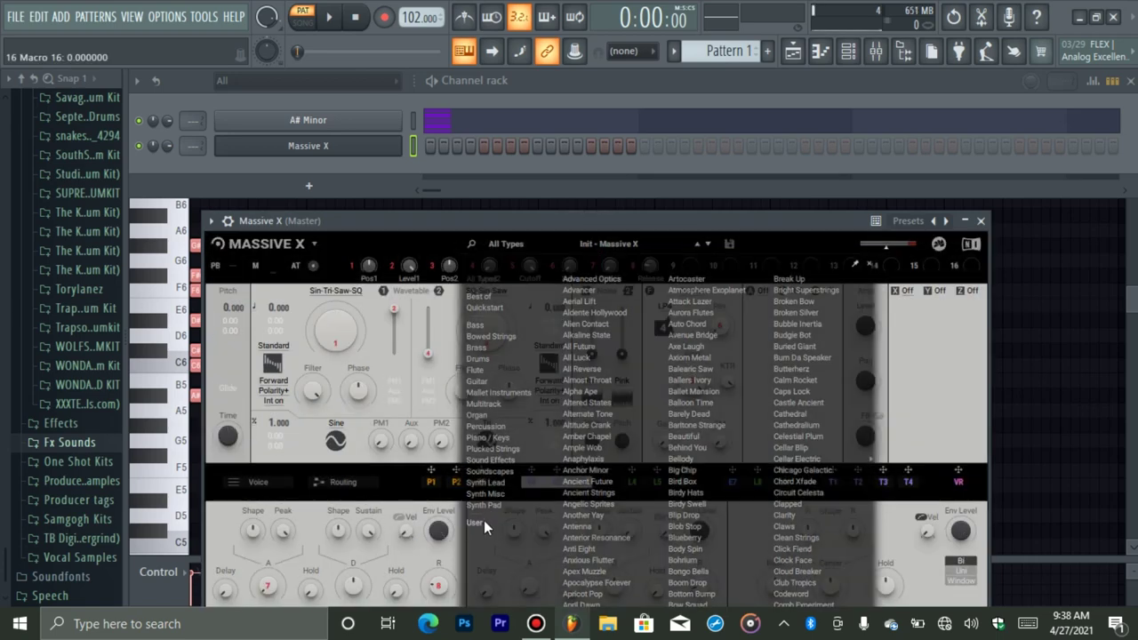
pyautogui.click(500, 449)
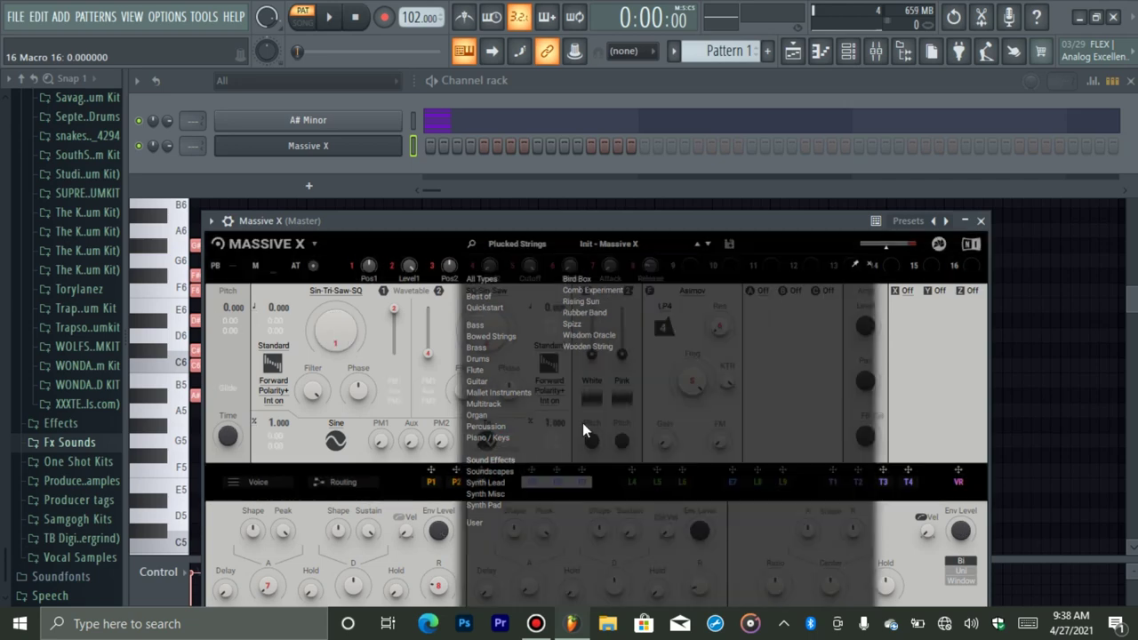
pyautogui.click(584, 346)
# Step: Close the Massive X window and audition the loaded sound with a test note
pyautogui.click(322, 140)
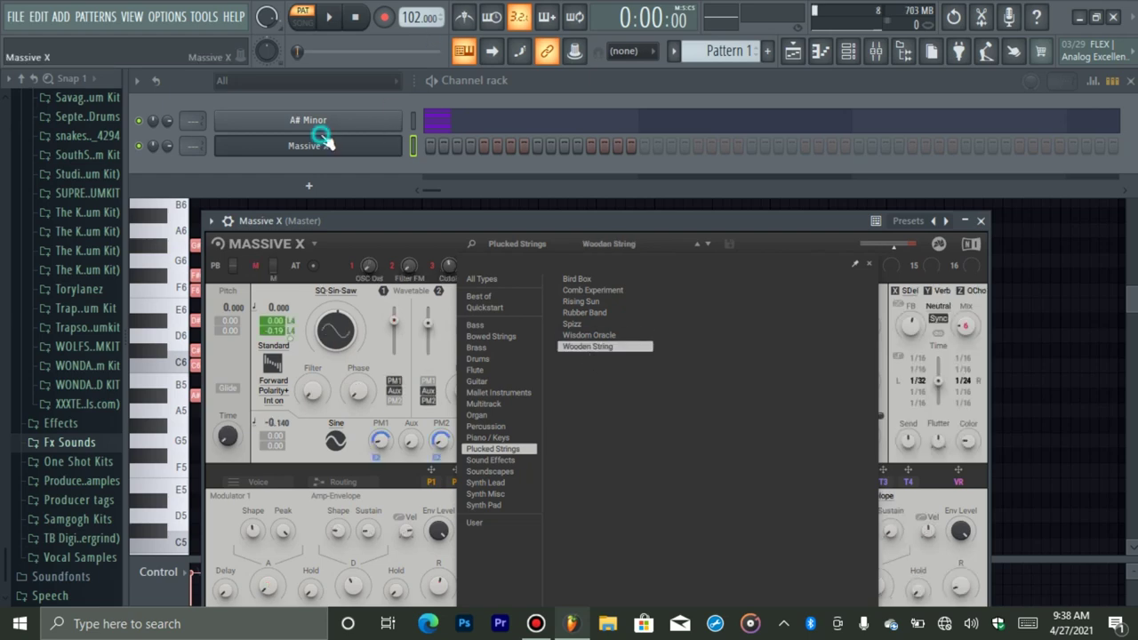
pyautogui.click(348, 148)
pyautogui.click(348, 151)
pyautogui.press('d')
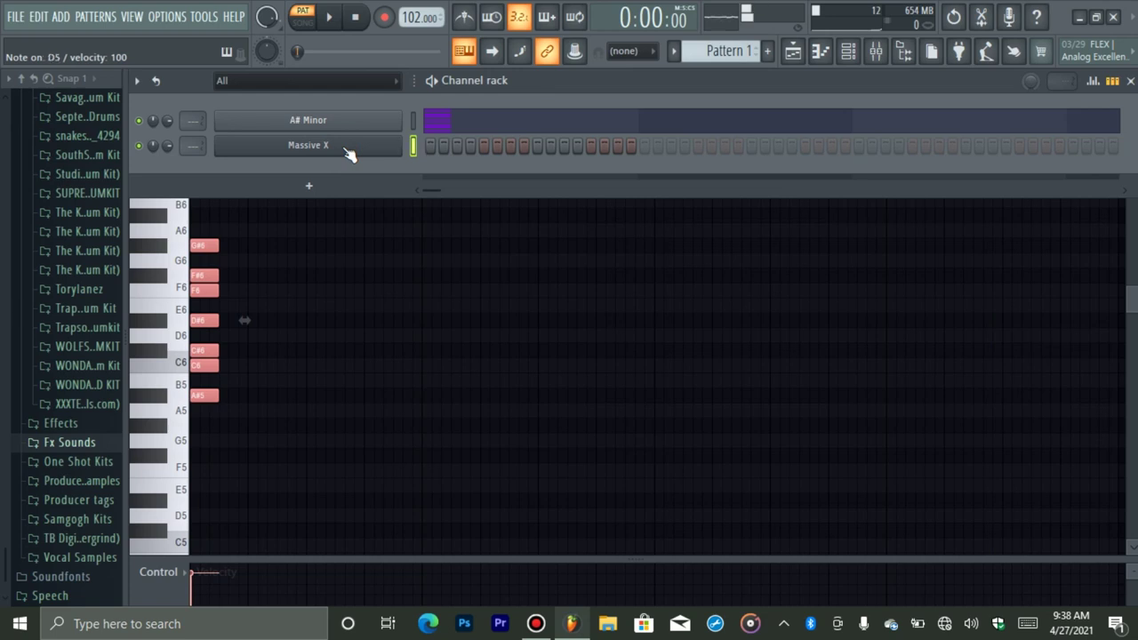
# Step: In the A# Minor channel's piano roll, duplicate the scale one octave up and align the copy with the start of bar 1
pyautogui.click(820, 50)
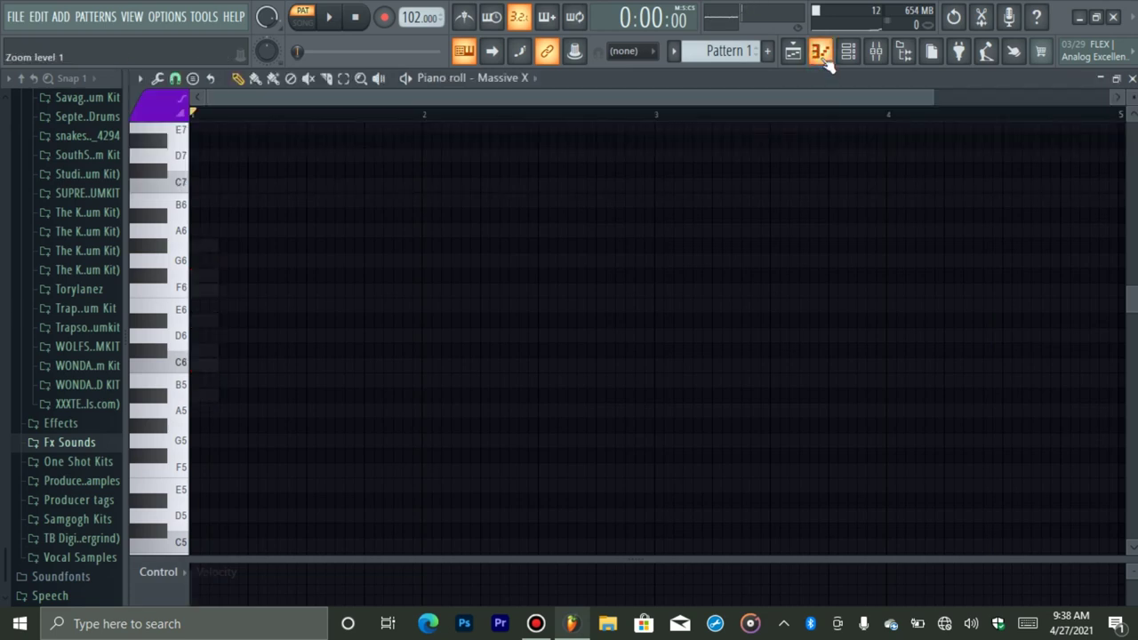
pyautogui.click(469, 79)
pyautogui.click(511, 111)
pyautogui.moveTo(315, 140); pyautogui.dragTo(162, 504)
pyautogui.hotkey('ctrl', 'b')
pyautogui.hotkey('ctrl', 'Up')
pyautogui.hotkey('shift', 'Left')
pyautogui.hotkey('shift', 'Left')
pyautogui.hotkey('shift', 'Left')
pyautogui.hotkey('shift', 'Left')
pyautogui.hotkey('shift', 'Left')
pyautogui.hotkey('shift', 'Left')
pyautogui.hotkey('shift', 'Left')
pyautogui.hotkey('shift', 'Left')
pyautogui.hotkey('shift', 'Left')
# Step: Duplicate all the scale notes two octaves down and align the copy with the start of bar 1
pyautogui.hotkey('ctrl', 'a')
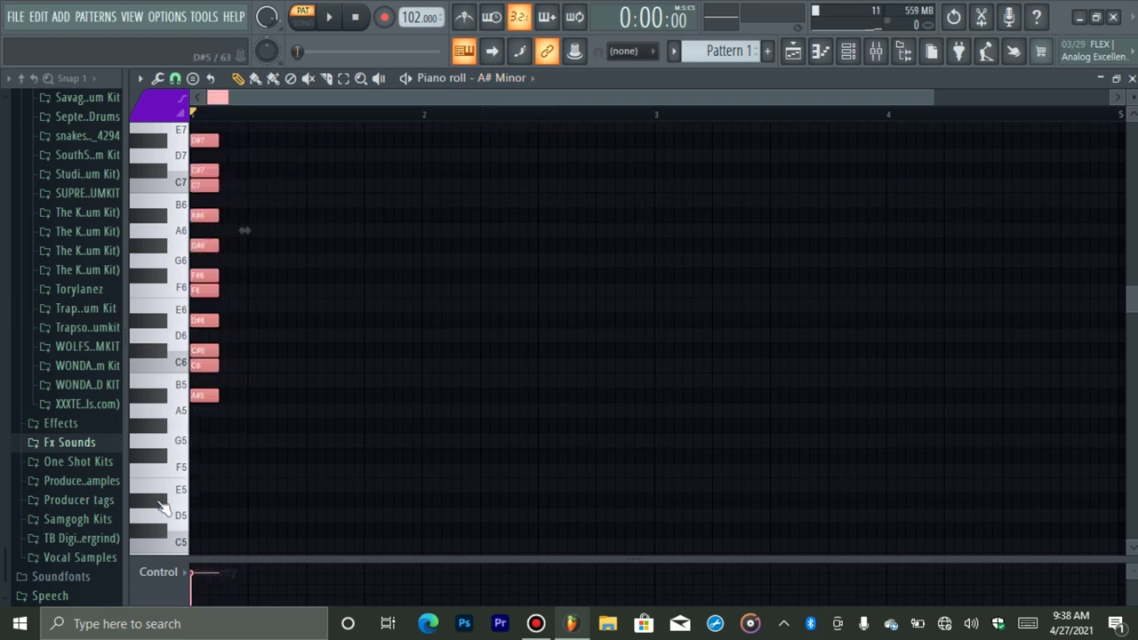
pyautogui.hotkey('ctrl', 'b')
pyautogui.hotkey('ctrl', 'Down')
pyautogui.hotkey('ctrl', 'Down')
pyautogui.hotkey('shift', 'Left')
pyautogui.hotkey('shift', 'Left')
pyautogui.hotkey('shift', 'Left')
pyautogui.hotkey('shift', 'Left')
pyautogui.hotkey('shift', 'Left')
pyautogui.hotkey('shift', 'Left')
pyautogui.hotkey('shift', 'Left')
pyautogui.hotkey('shift', 'Left')
pyautogui.hotkey('shift', 'Left')
pyautogui.hotkey('shift', 'Left')
pyautogui.hotkey('shift', 'Left')
pyautogui.hotkey('shift', 'Left')
# Step: Duplicate the lowest two octaves of the scale down to A#1–G#3, aligned with the start of bar 1
pyautogui.scroll(-12, 163, 508)
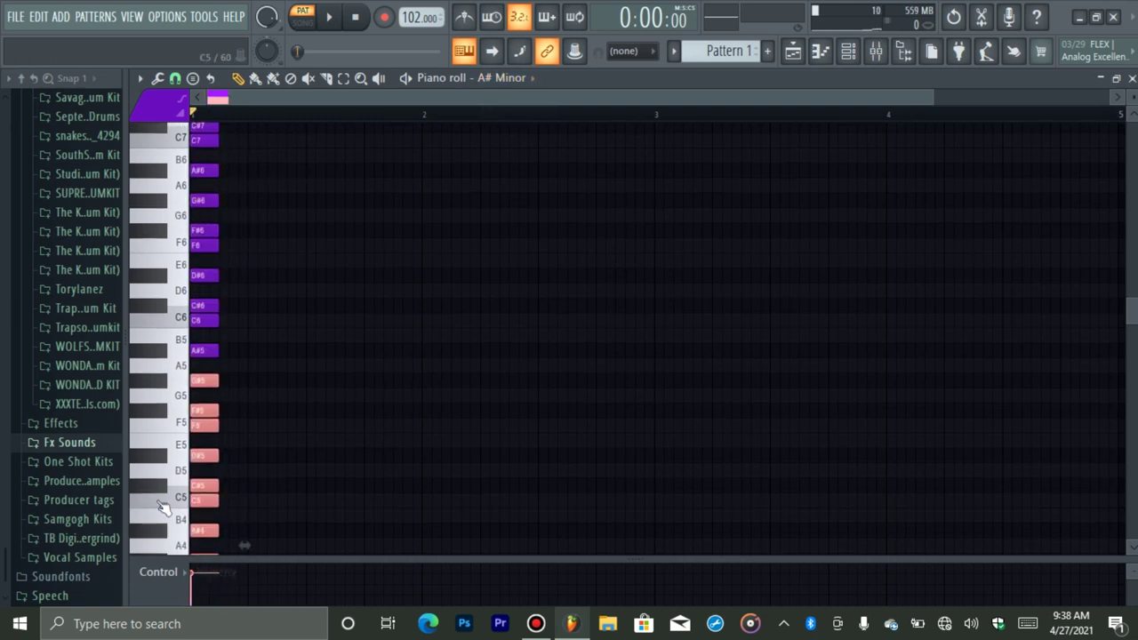
pyautogui.hotkey('ctrl', 'b')
pyautogui.hotkey('ctrl', 'Down')
pyautogui.hotkey('ctrl', 'Down')
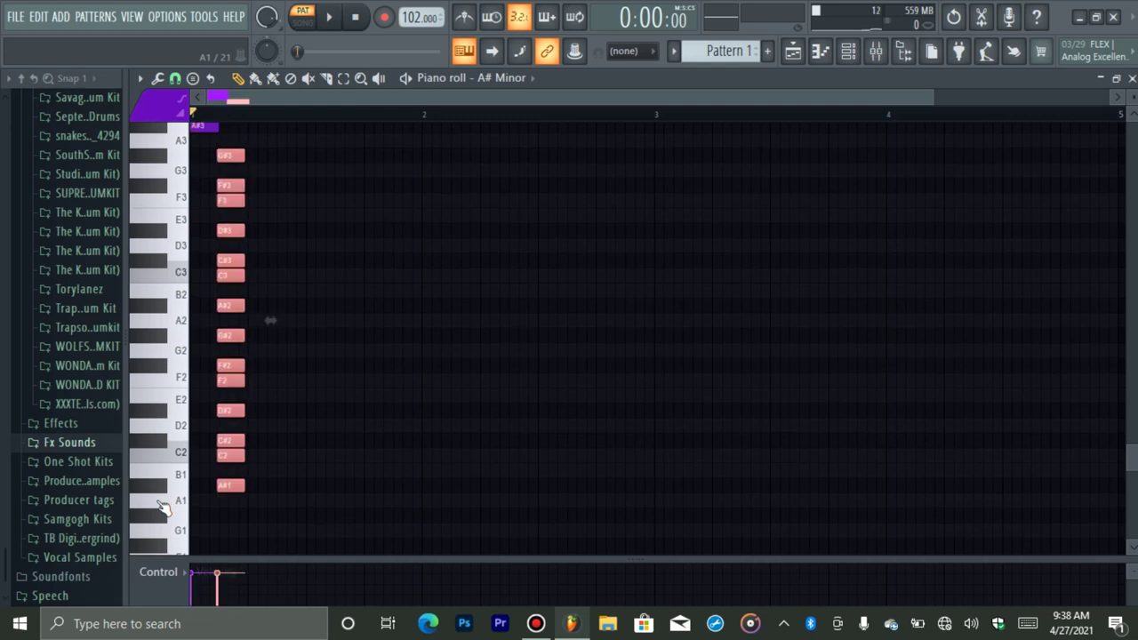
pyautogui.hotkey('shift', 'Left')
pyautogui.hotkey('shift', 'Left')
pyautogui.hotkey('shift', 'Left')
pyautogui.hotkey('shift', 'Left')
pyautogui.hotkey('shift', 'Left')
pyautogui.hotkey('shift', 'Left')
pyautogui.hotkey('shift', 'Left')
pyautogui.hotkey('shift', 'Left')
# Step: Duplicate the lowest two-octave block six octaves up, above the existing scale notes, and align it with the start of bar 1
pyautogui.scroll(3, 163, 507)
pyautogui.hotkey('ctrl', 'b')
pyautogui.hotkey('ctrl', 'Up')
pyautogui.hotkey('ctrl', 'Up')
pyautogui.hotkey('ctrl', 'Up')
pyautogui.hotkey('ctrl', 'Up')
pyautogui.hotkey('ctrl', 'Up')
pyautogui.hotkey('ctrl', 'Up')
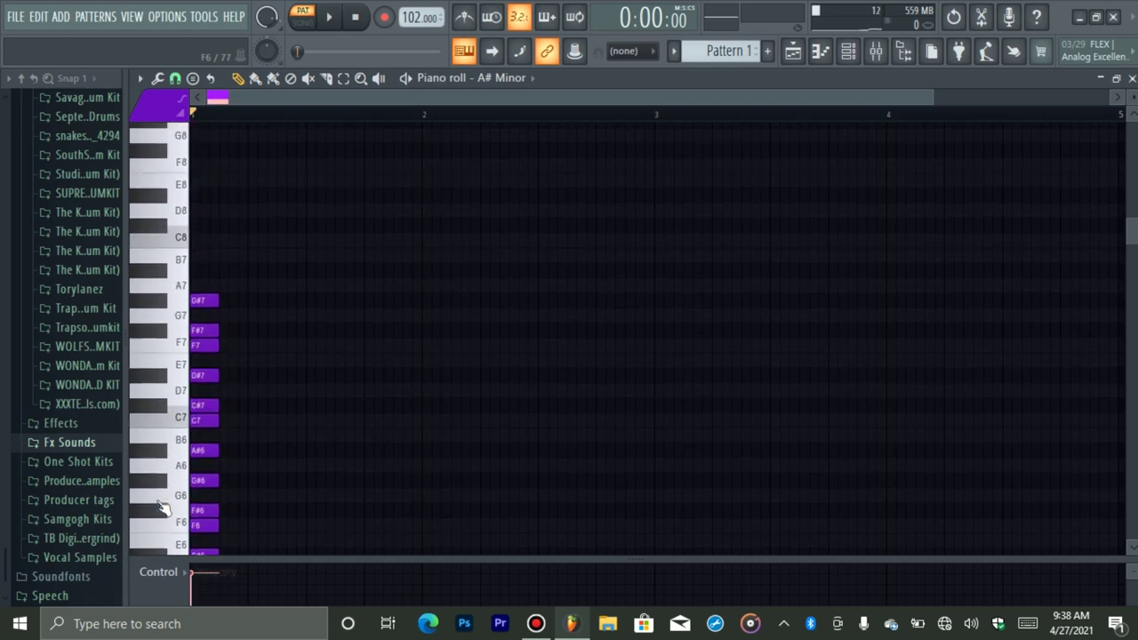
pyautogui.hotkey('shift', 'Left')
pyautogui.hotkey('shift', 'Left')
pyautogui.hotkey('shift', 'Left')
pyautogui.hotkey('shift', 'Left')
pyautogui.hotkey('shift', 'Left')
pyautogui.hotkey('shift', 'Left')
pyautogui.hotkey('shift', 'Left')
pyautogui.hotkey('shift', 'Left')
pyautogui.scroll(1, 163, 507)
# Step: Duplicate the topmost scale notes one octave up, starting at A#9, and align the copy with the start of bar 1
pyautogui.moveTo(220, 233); pyautogui.dragTo(185, 409)
pyautogui.hotkey('ctrl', 'b')
pyautogui.hotkey('ctrl', 'Up')
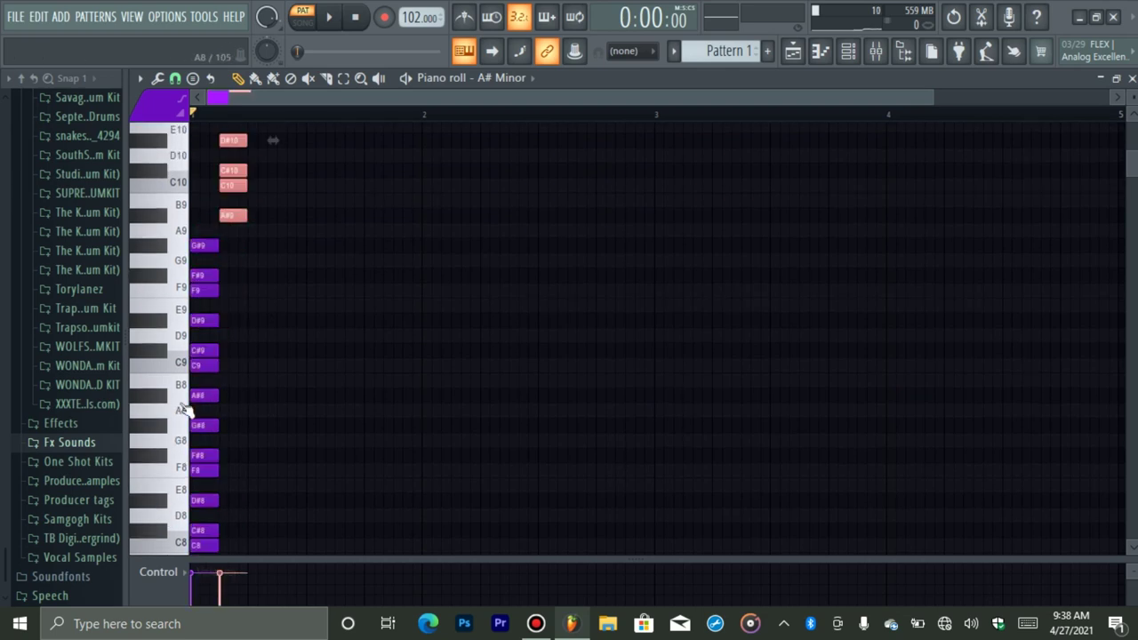
pyautogui.hotkey('shift', 'Left')
pyautogui.hotkey('shift', 'Left')
pyautogui.scroll(2, 184, 409)
pyautogui.scroll(-4, 184, 409)
pyautogui.scroll(-2, 643, 316)
pyautogui.scroll(-7, 643, 316)
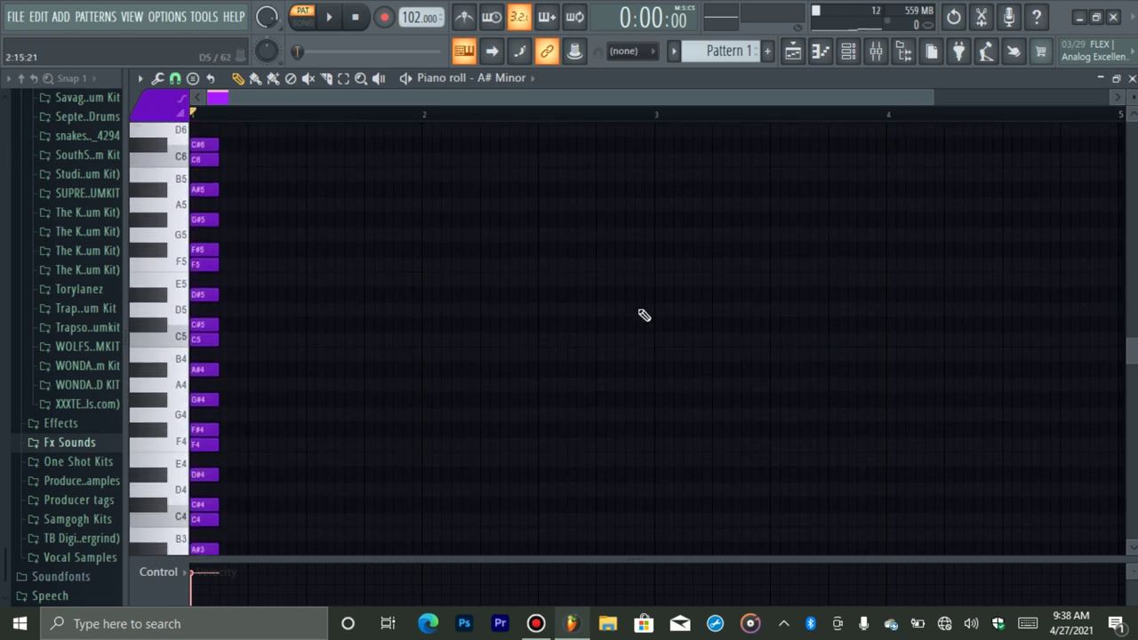
# Step: In the Massive X channel's piano roll, place two-step A#4, C#5 and F#5 notes at the start of bar 1
pyautogui.click(848, 51)
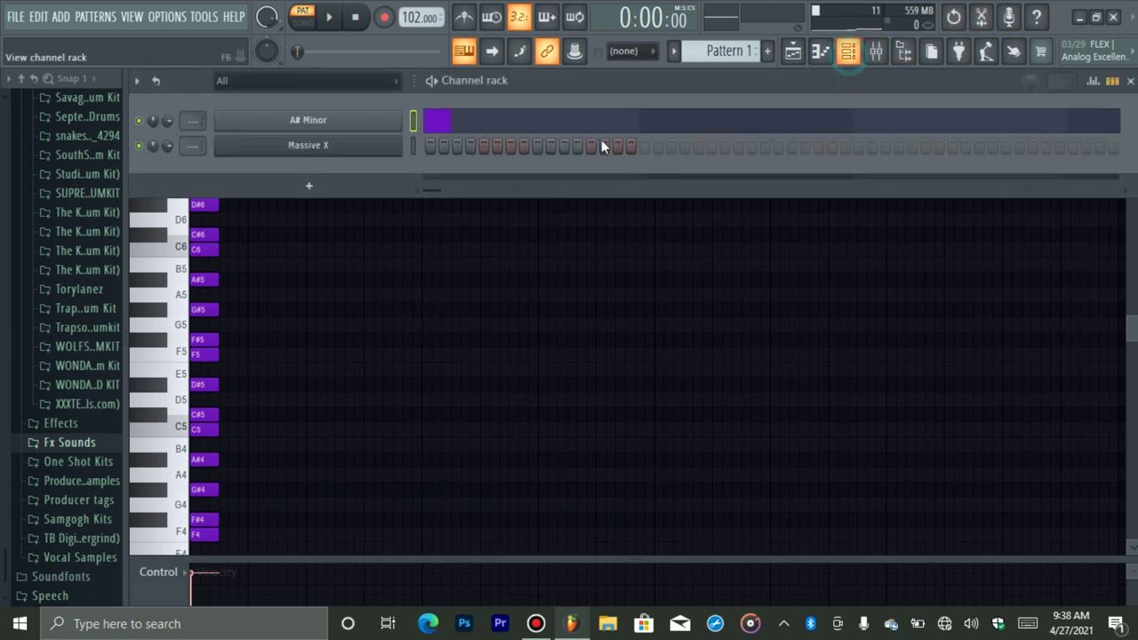
pyautogui.click(413, 145)
pyautogui.click(821, 50)
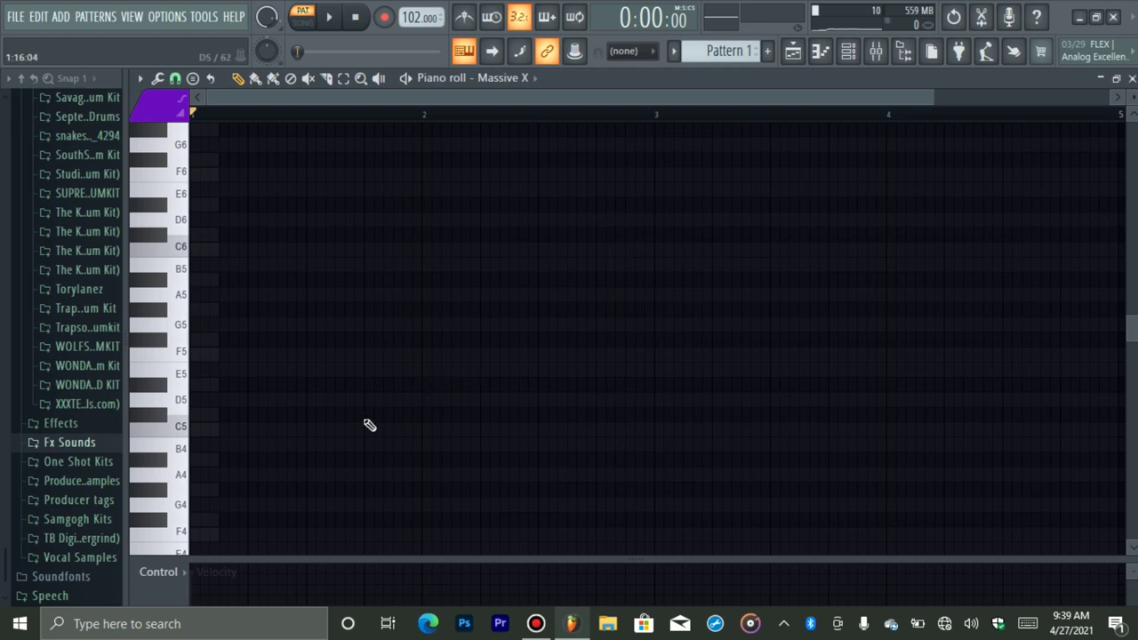
pyautogui.click(212, 460)
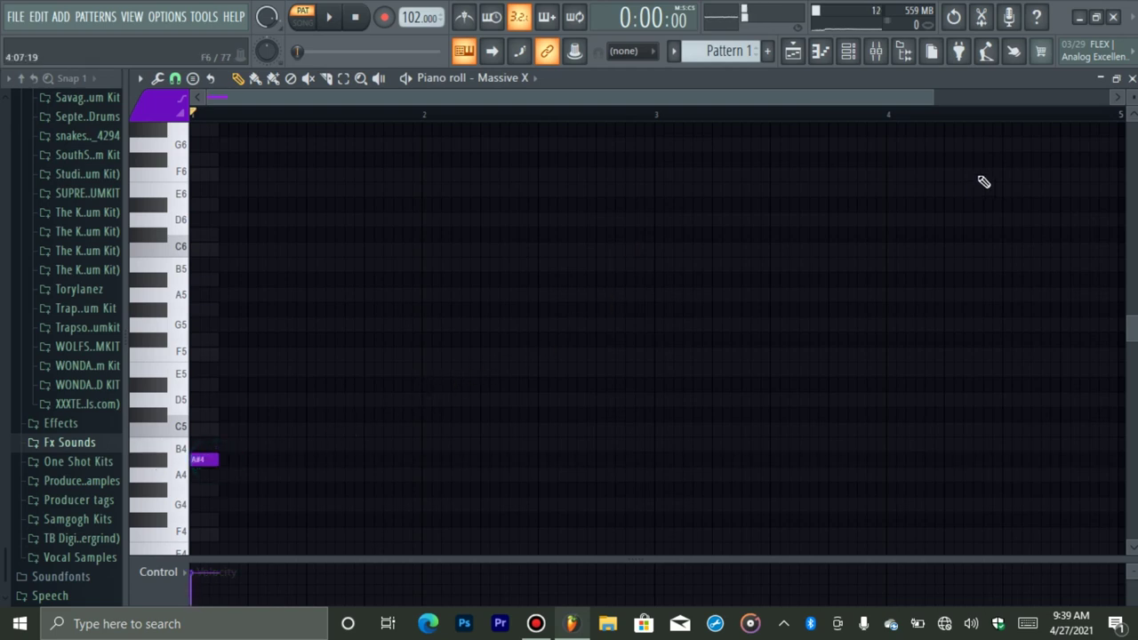
pyautogui.moveTo(931, 98); pyautogui.dragTo(596, 166)
pyautogui.click(223, 411)
pyautogui.click(264, 340)
pyautogui.moveTo(219, 348); pyautogui.dragTo(212, 346)
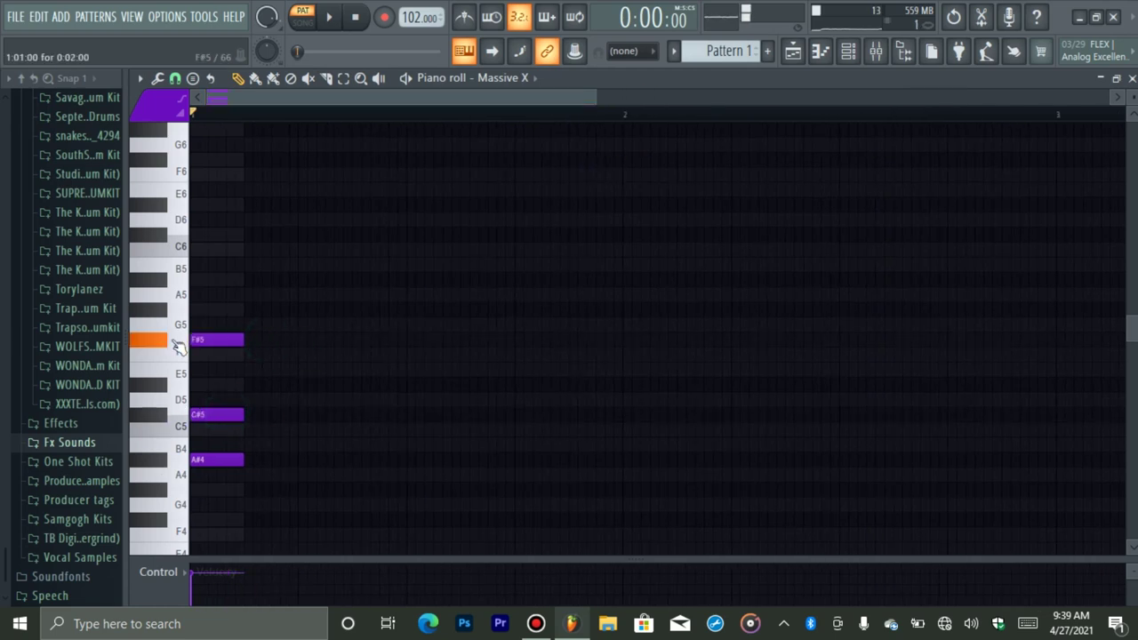
# Step: Play back the chord, move its F#5 note down to F5, and play it again
pyautogui.press('space')
pyautogui.press('space')
pyautogui.click(246, 409)
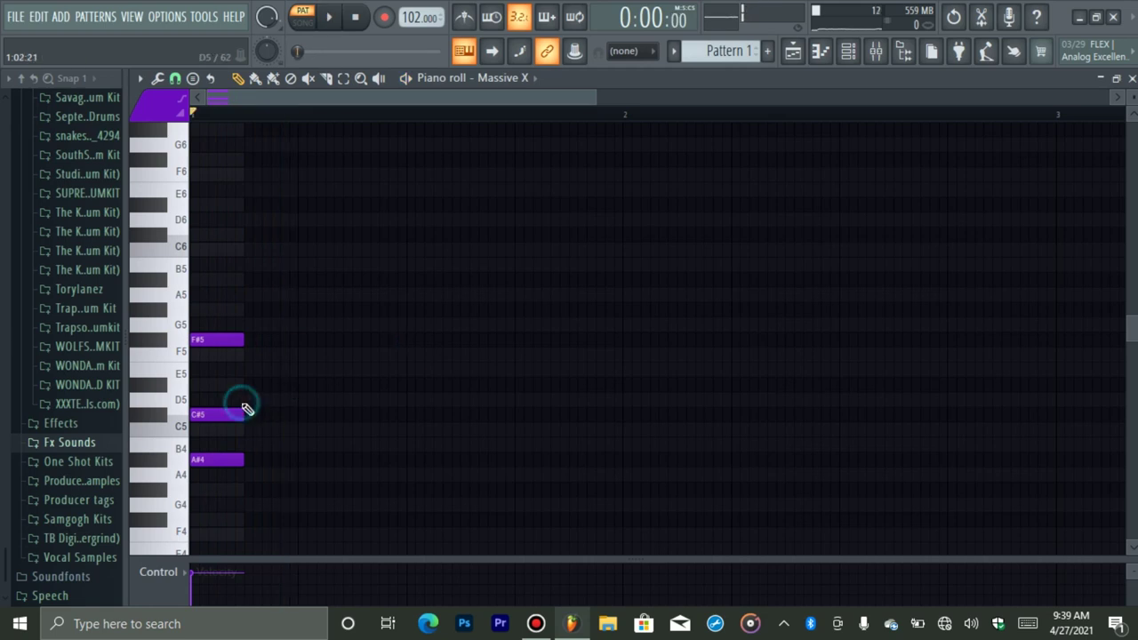
pyautogui.moveTo(225, 341); pyautogui.dragTo(231, 352)
pyautogui.press('space')
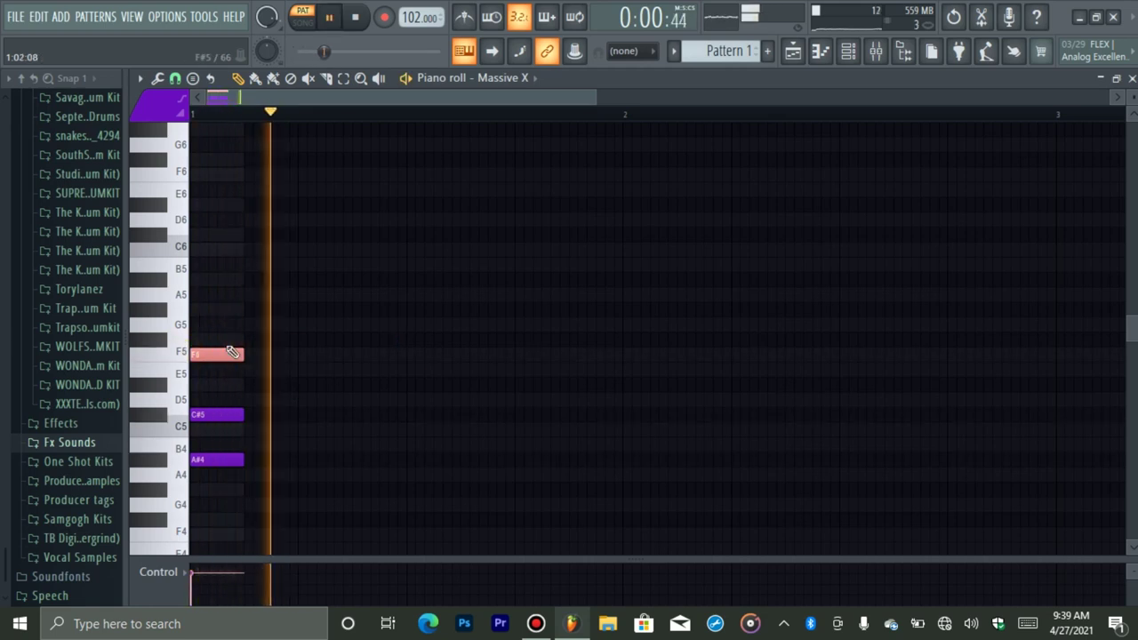
pyautogui.press('space')
# Step: Duplicate the A#4, C#5 and F5 chord within bar 1, leaving a gap of about one step after the original
pyautogui.hotkey('ctrl', 'a')
pyautogui.hotkey('ctrl', 'b')
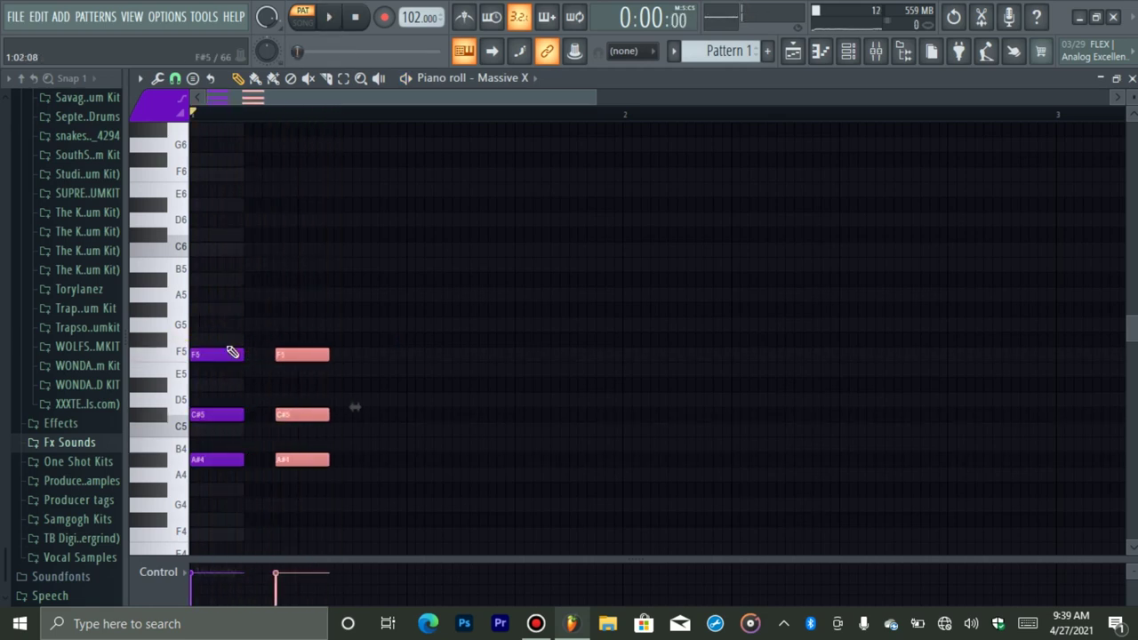
# Step: Transpose both chords down five semitones to F4, G#4 and C5
pyautogui.hotkey('ctrl', 'a')
pyautogui.press('Down')
pyautogui.press('Down')
pyautogui.press('Down')
pyautogui.press('Down')
pyautogui.press('Down')
pyautogui.scroll(-3, 225, 345)
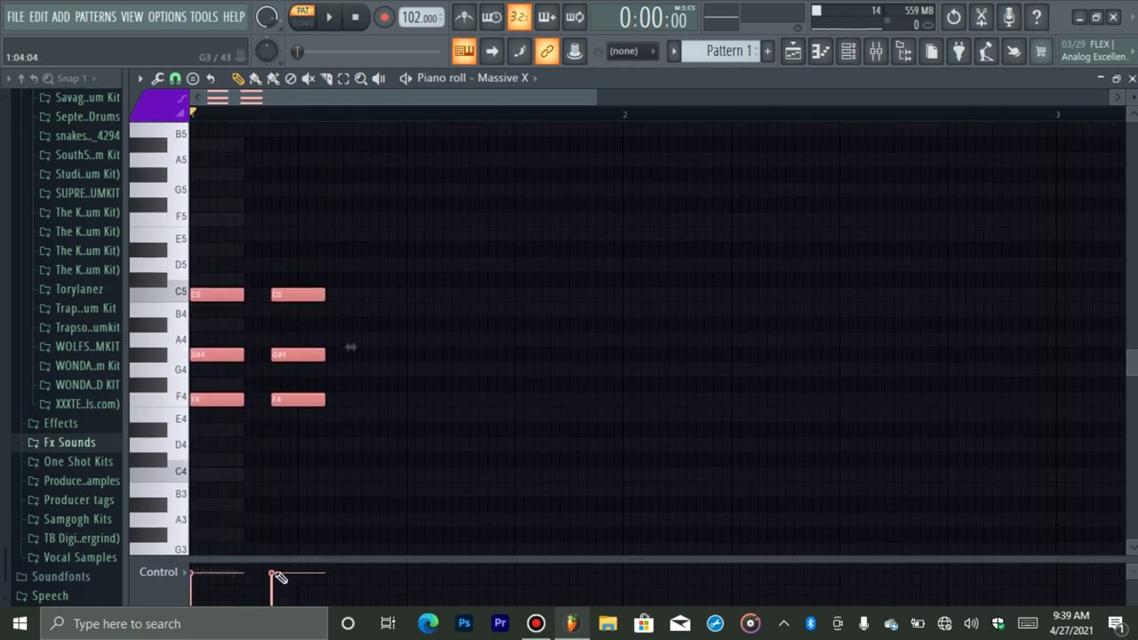
# Step: Slightly lower the velocity of both chords and play them back
pyautogui.moveTo(267, 589); pyautogui.dragTo(204, 590)
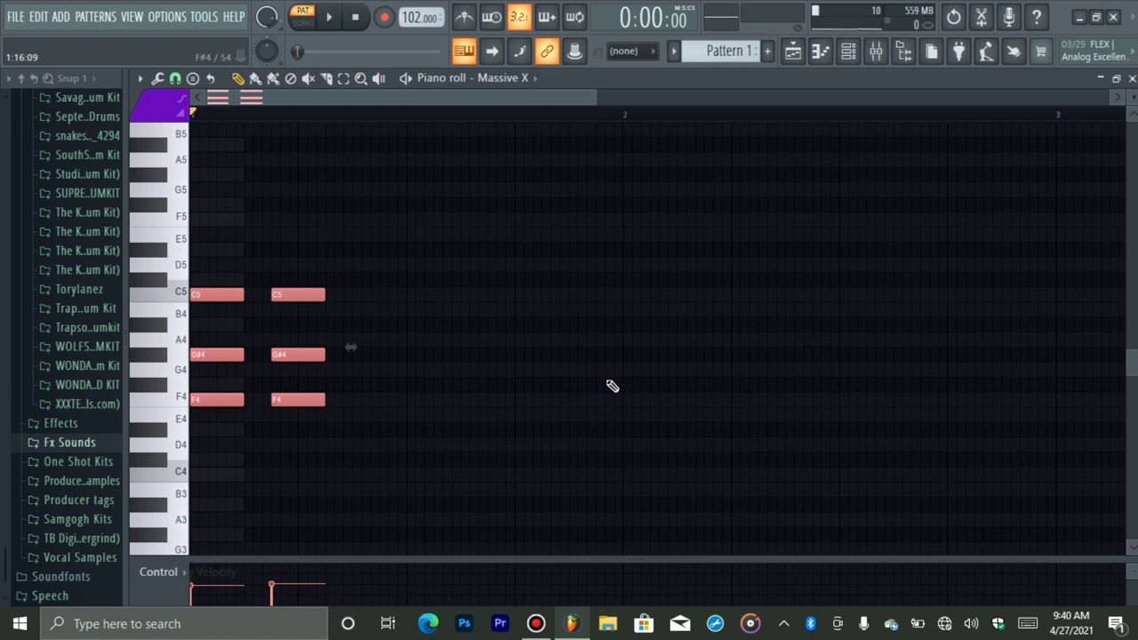
pyautogui.press('space')
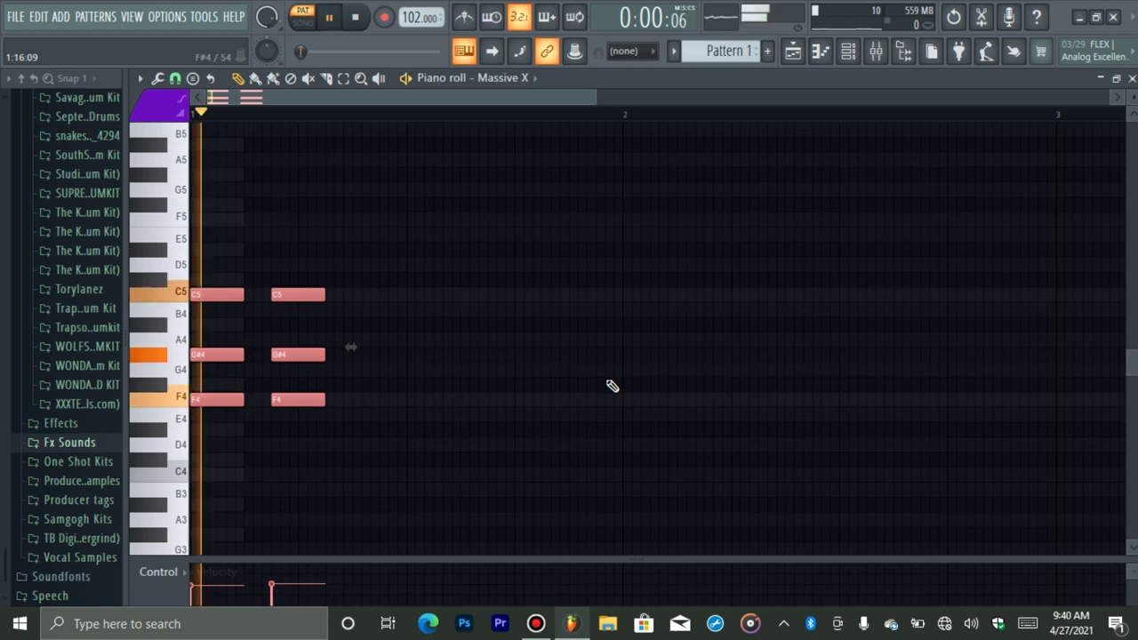
pyautogui.press('space')
# Step: Duplicate the two chords with a one-step gap after the originals and raise the copies two semitones to G4, A#4 and D5
pyautogui.hotkey('ctrl', 'b')
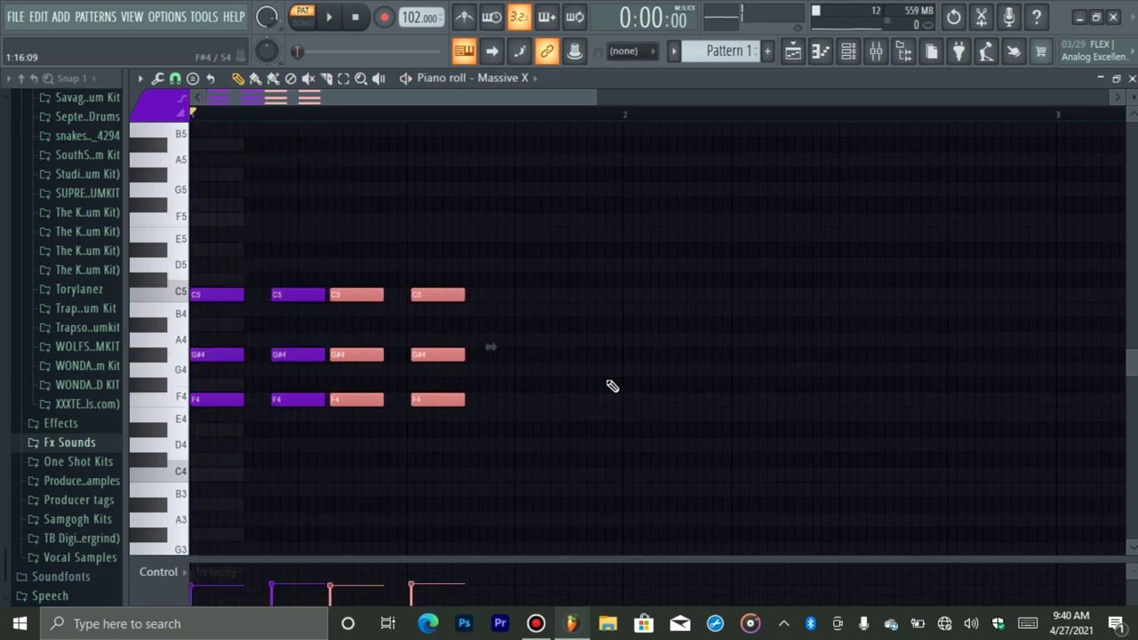
pyautogui.hotkey('shift', 'Right')
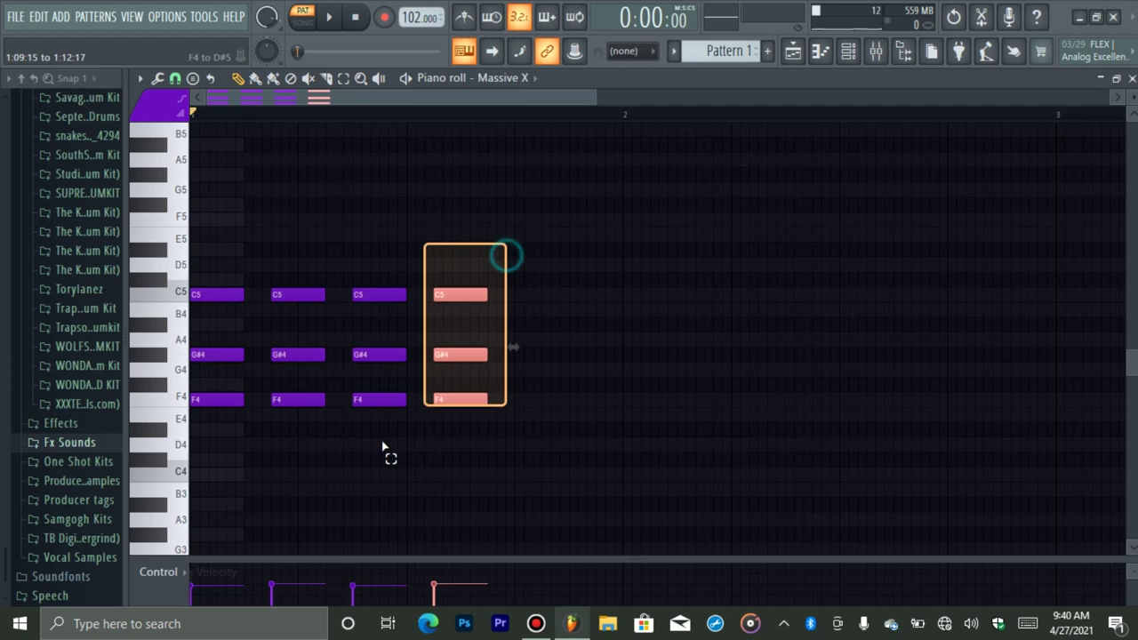
pyautogui.hotkey('shift', 'Up')
pyautogui.hotkey('shift', 'Up')
# Step: Audition the four chords, then transpose them all down two semitones to D#4, F#4, A#4 and F4, G#4, C5
pyautogui.moveTo(370, 384); pyautogui.dragTo(465, 364)
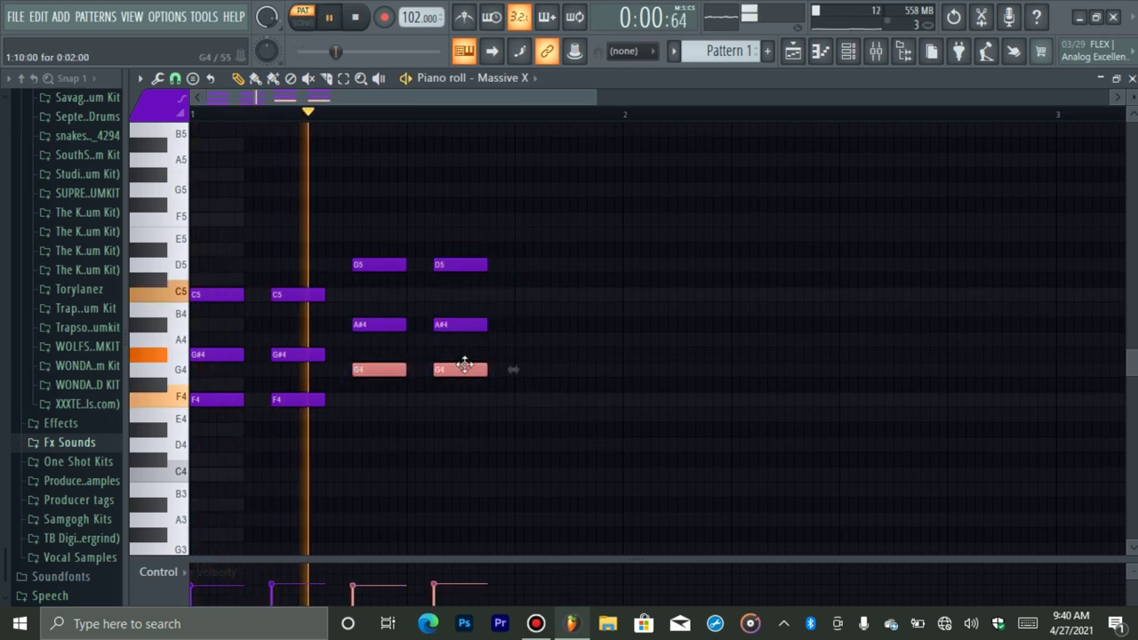
pyautogui.hotkey('shift', 'Down')
pyautogui.press('space')
pyautogui.hotkey('shift', 'Up')
pyautogui.hotkey('ctrl', 'a')
pyautogui.hotkey('shift', 'Down')
pyautogui.hotkey('shift', 'Down')
pyautogui.press('space')
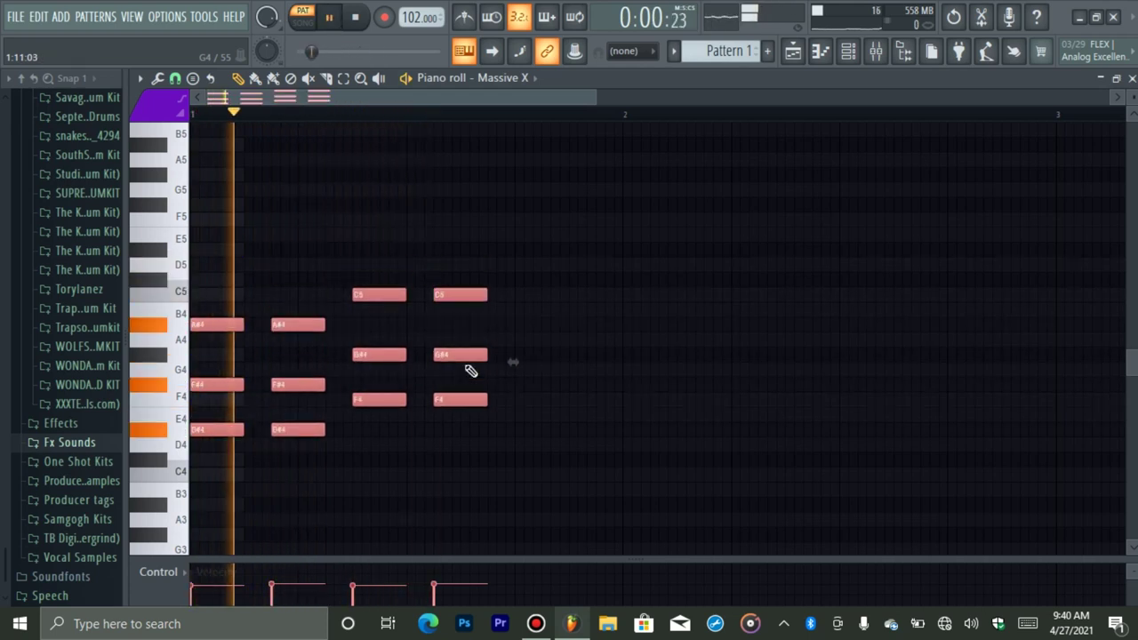
pyautogui.press('space')
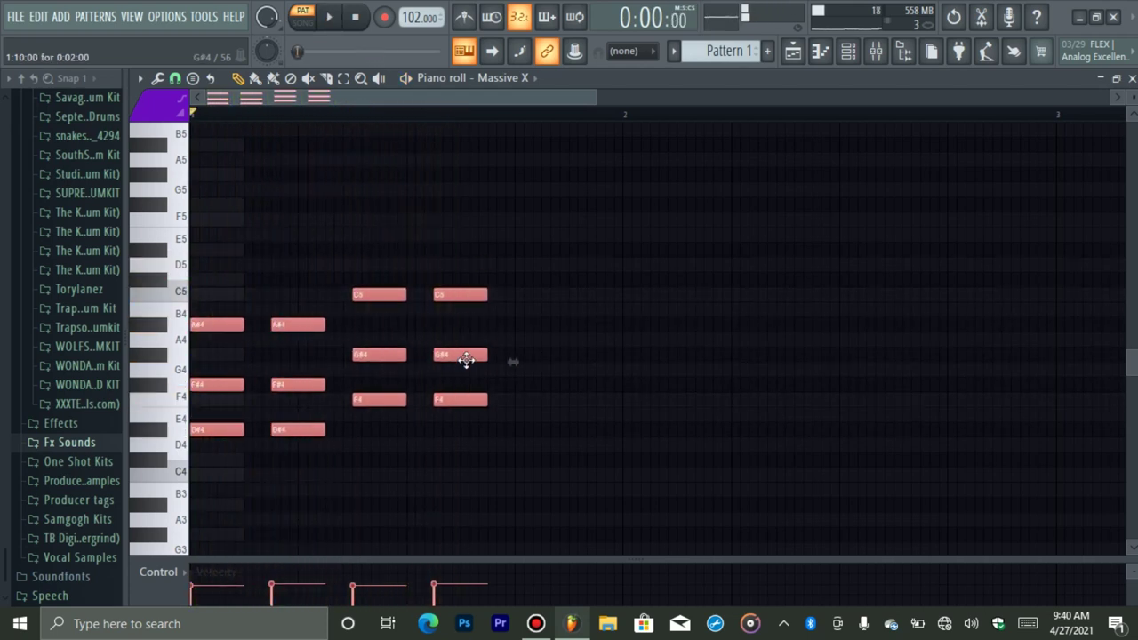
# Step: Raise the middle note of the third and fourth chords to A4 and play the pattern
pyautogui.keyDown('ctrl'); pyautogui.click(465, 360); pyautogui.keyUp('ctrl')
pyautogui.keyDown('ctrl'); pyautogui.keyDown('shift'); pyautogui.click(376, 355); pyautogui.keyUp('shift'); pyautogui.keyUp('ctrl')
pyautogui.hotkey('shift', 'Up')
pyautogui.press('space')
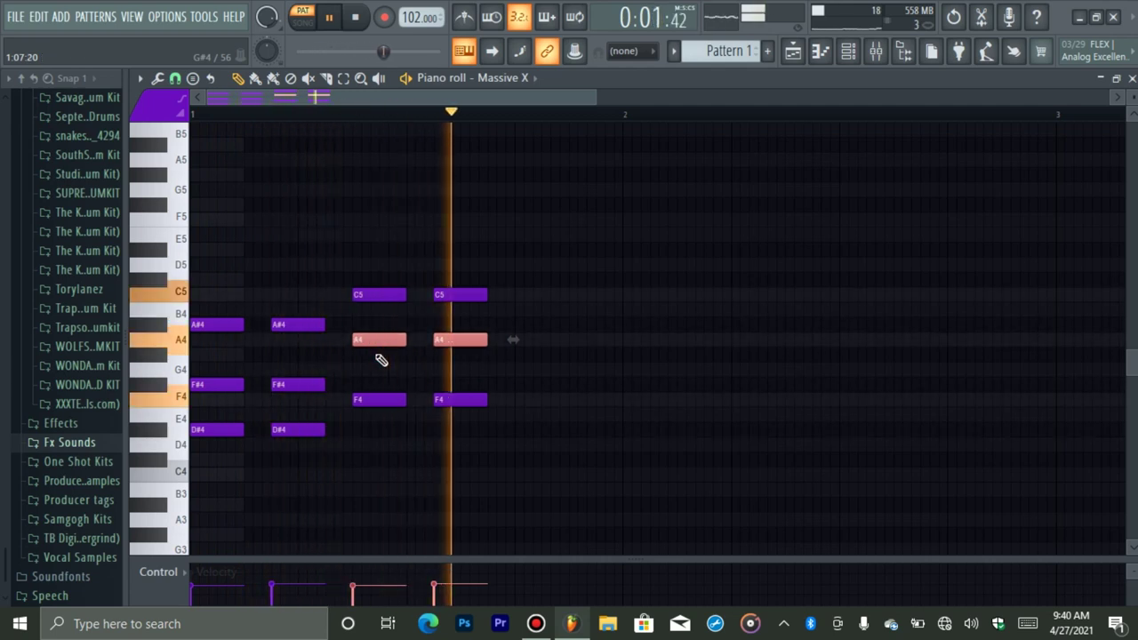
pyautogui.press('space')
pyautogui.hotkey('shift', 'Down')
# Step: Add a fifth chord of D4, F4 and A4 near the end of bar 1 by copying the fourth chord
pyautogui.moveTo(451, 351); pyautogui.dragTo(394, 432)
pyautogui.hotkey('ctrl', 'b')
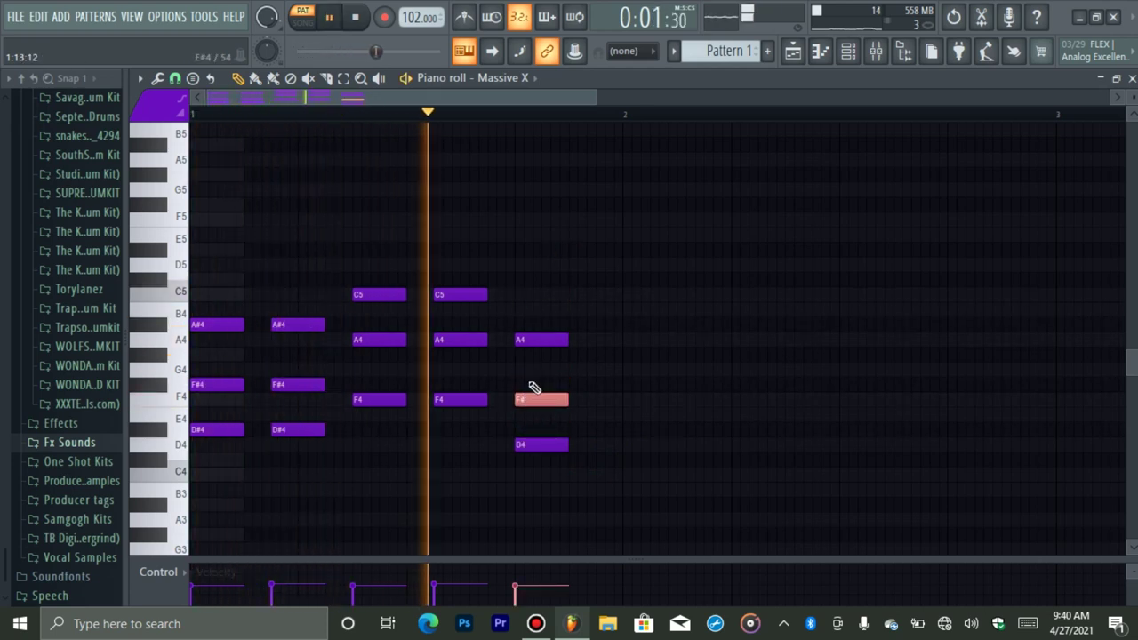
pyautogui.moveTo(569, 295); pyautogui.dragTo(541, 429)
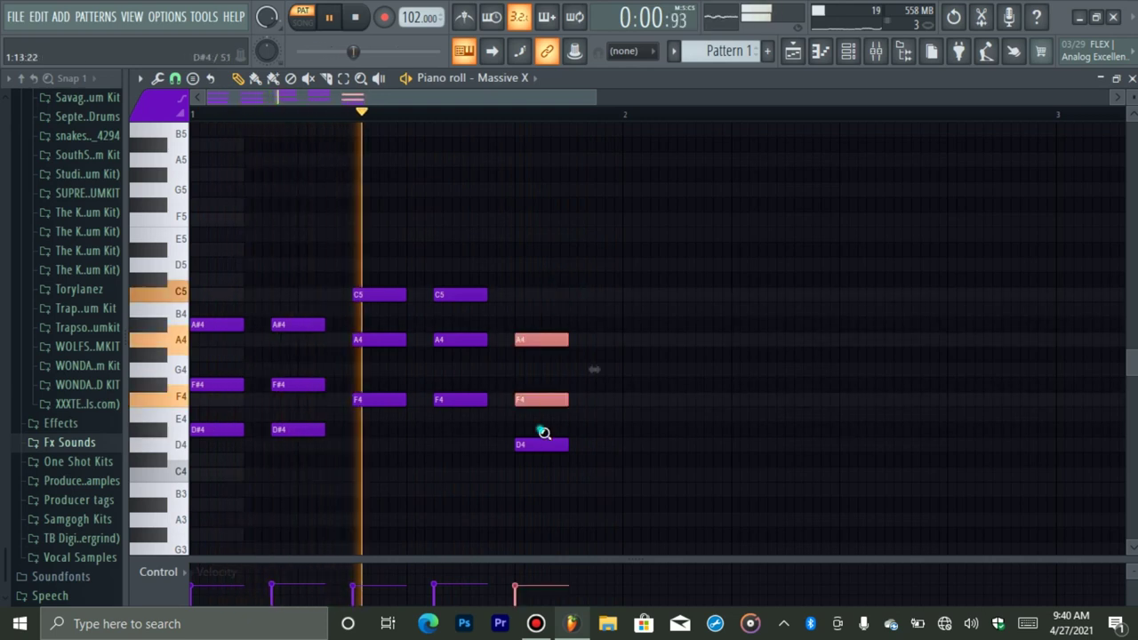
pyautogui.keyDown('ctrl'); pyautogui.rightClick(541, 430); pyautogui.keyUp('ctrl')
pyautogui.hotkey('ctrl', 'space')
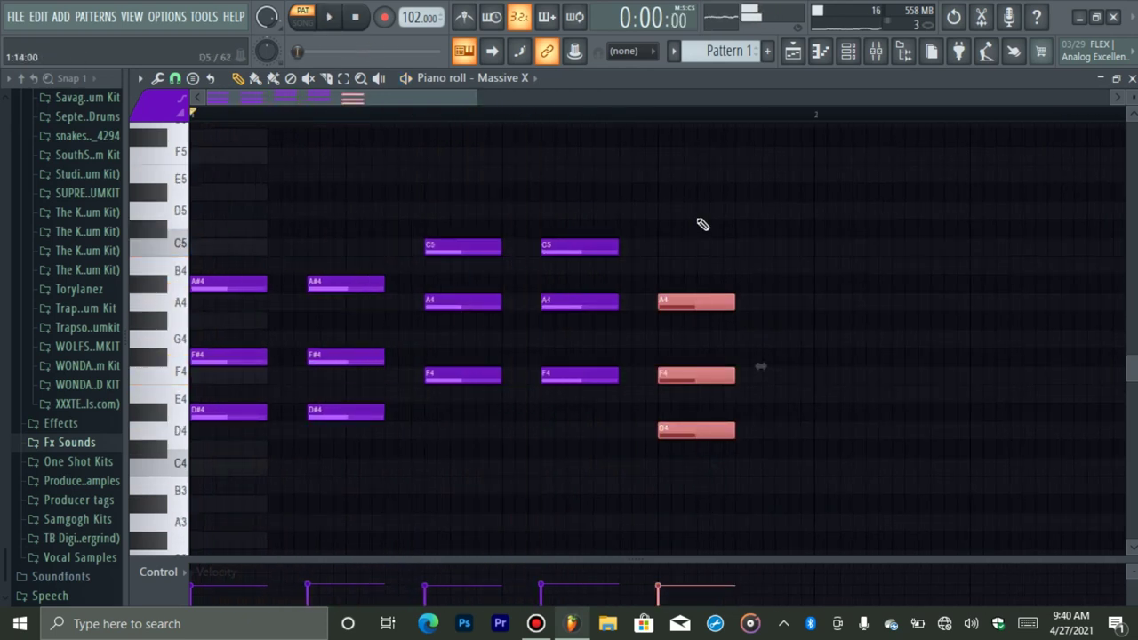
# Step: Raise the fifth chord to F4, A4 and C5, auditioning G#4 as its middle note
pyautogui.hotkey('shift', 'Up')
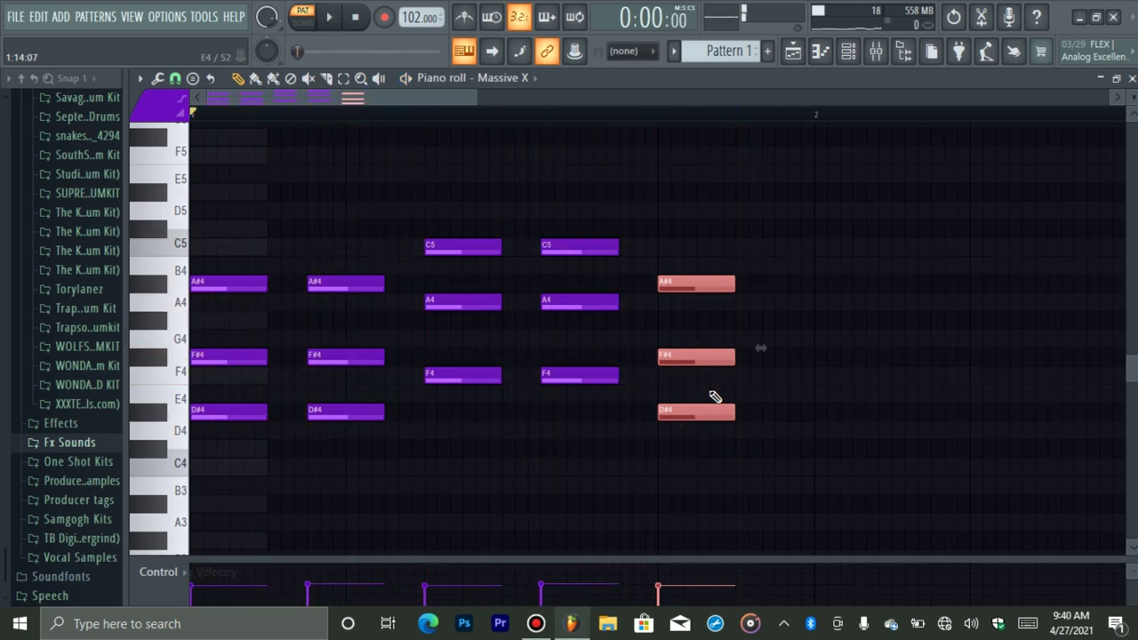
pyautogui.hotkey('shift', 'Up')
pyautogui.hotkey('shift', 'Up')
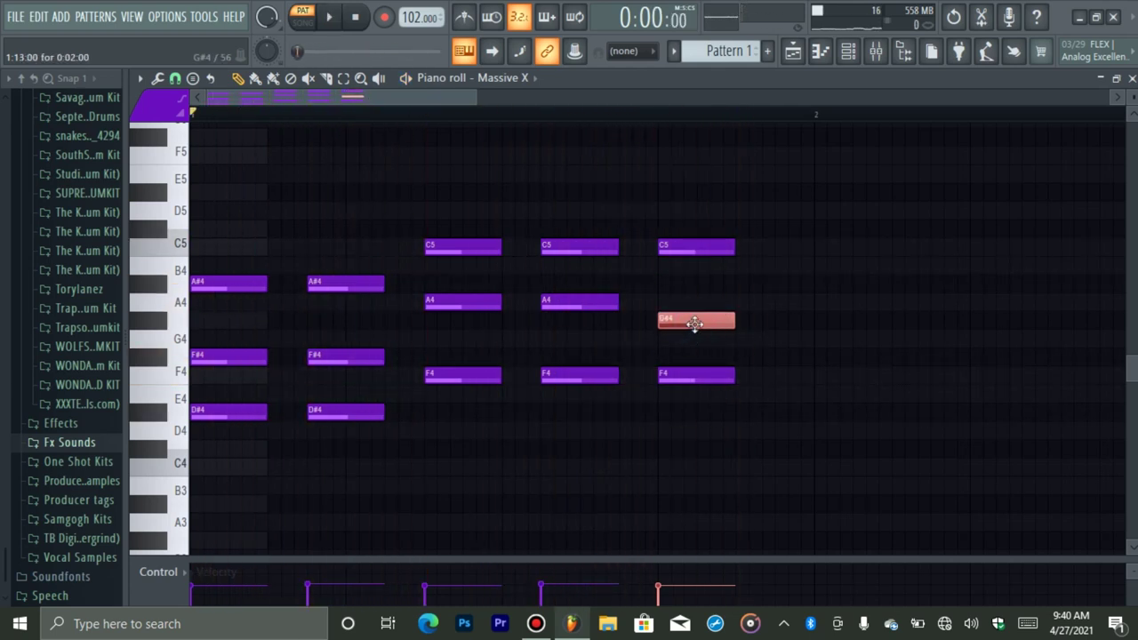
pyautogui.press('space')
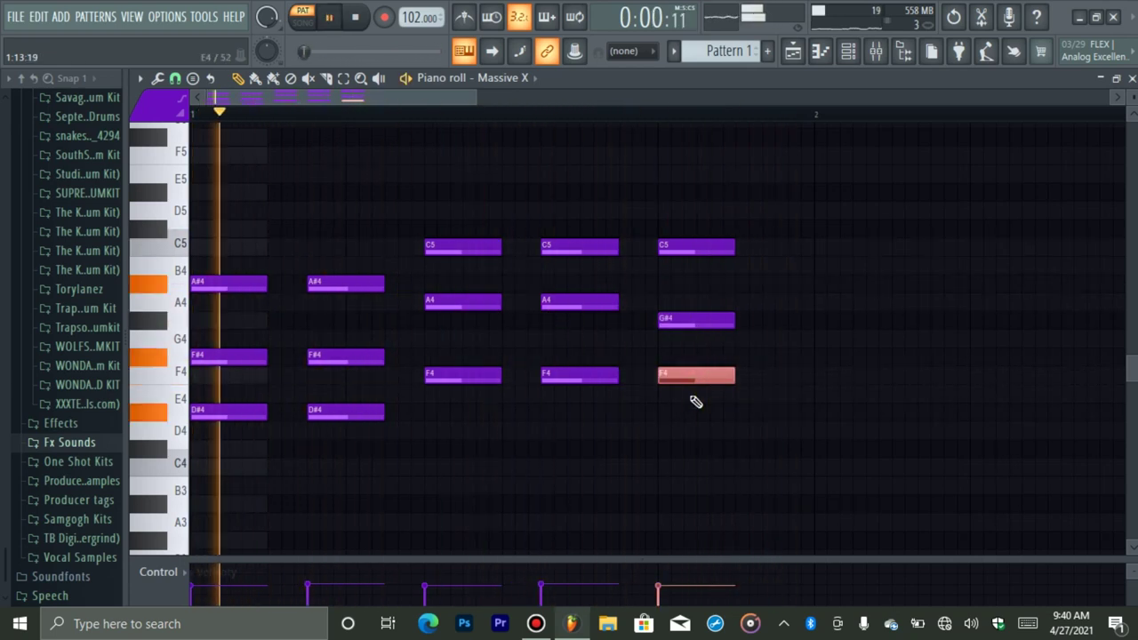
pyautogui.click(682, 321)
pyautogui.press('space')
pyautogui.hotkey('shift', 'Up')
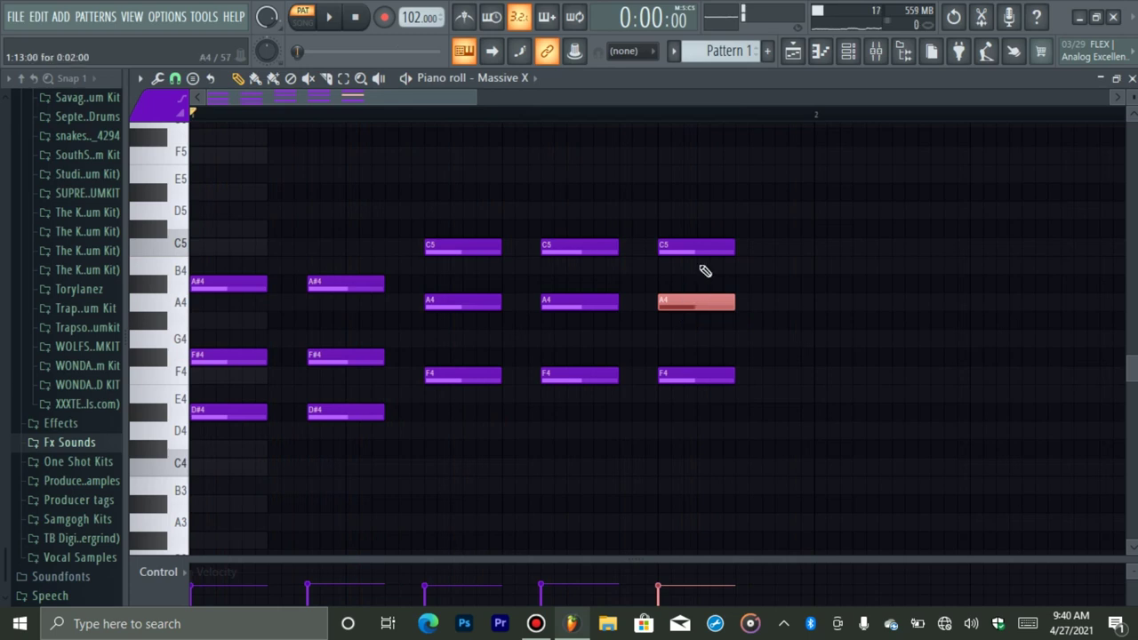
# Step: Transpose the fifth chord down four semitones to C#4, F4 and G#4
pyautogui.moveTo(700, 206); pyautogui.dragTo(673, 444)
pyautogui.hotkey('shift', 'Down')
pyautogui.hotkey('shift', 'Down')
pyautogui.hotkey('shift', 'Down')
pyautogui.hotkey('shift', 'Down')
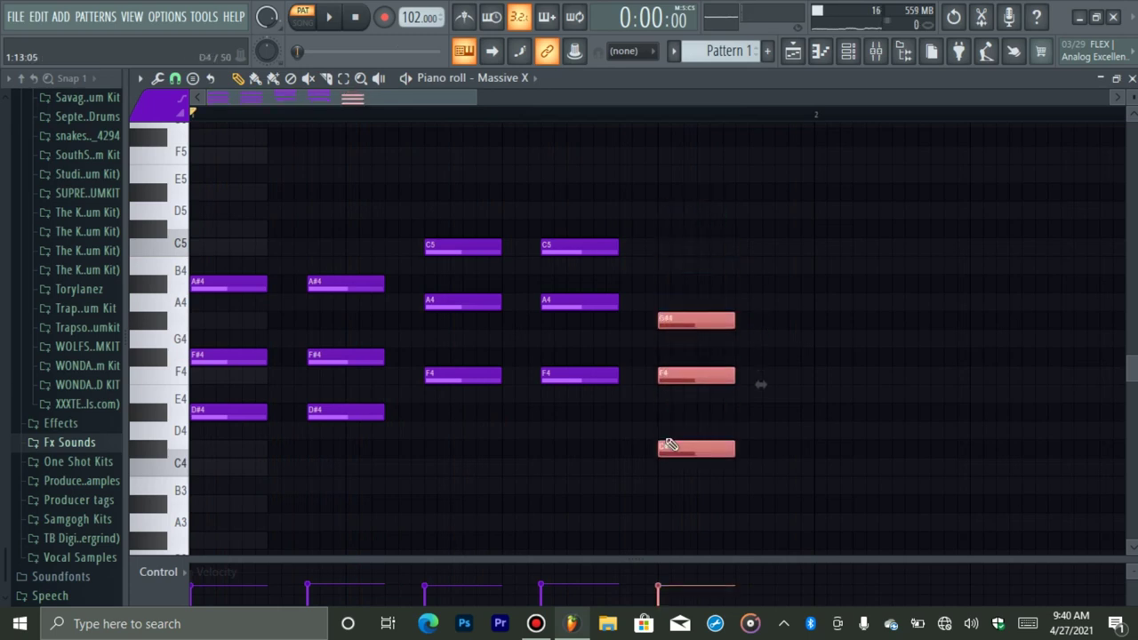
# Step: Play back the five-chord sequence and delete the fifth chord
pyautogui.hotkey('ctrl', 'a')
pyautogui.moveTo(478, 100); pyautogui.dragTo(607, 129)
pyautogui.press('space')
pyautogui.scroll(-2, 585, 347)
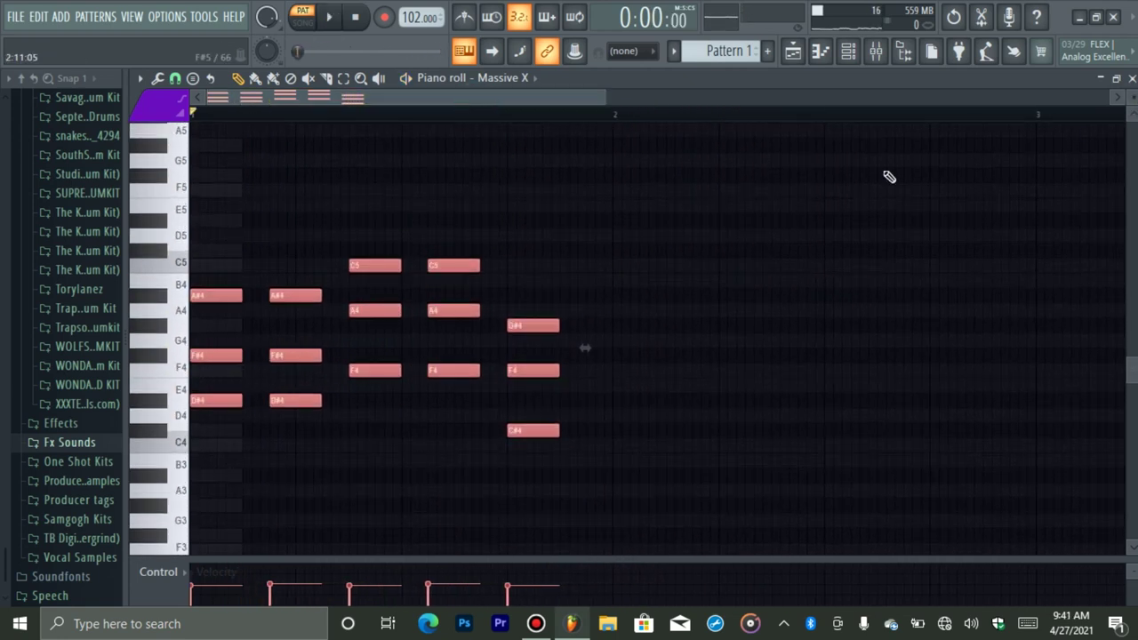
pyautogui.press('space')
pyautogui.rightClick(593, 360)
# Step: Raise the first two chords three semitones to F#4, A4 and C#5 and play the pattern
pyautogui.moveTo(493, 235); pyautogui.dragTo(187, 463)
pyautogui.hotkey('shift', 'Up')
pyautogui.hotkey('shift', 'Up')
pyautogui.hotkey('shift', 'Up')
pyautogui.press('space')
# Step: Lower the third and fourth chords to D4, F#4 and A4 and play the pattern
pyautogui.moveTo(491, 206); pyautogui.dragTo(396, 282)
pyautogui.moveTo(409, 389); pyautogui.dragTo(414, 234)
pyautogui.moveTo(475, 186); pyautogui.dragTo(366, 349)
pyautogui.press('space')
pyautogui.hotkey('shift', 'Down')
pyautogui.hotkey('shift', 'Down')
pyautogui.hotkey('shift', 'Down')
pyautogui.hotkey('shift', 'Down')
pyautogui.hotkey('shift', 'Down')
pyautogui.hotkey('shift', 'Down')
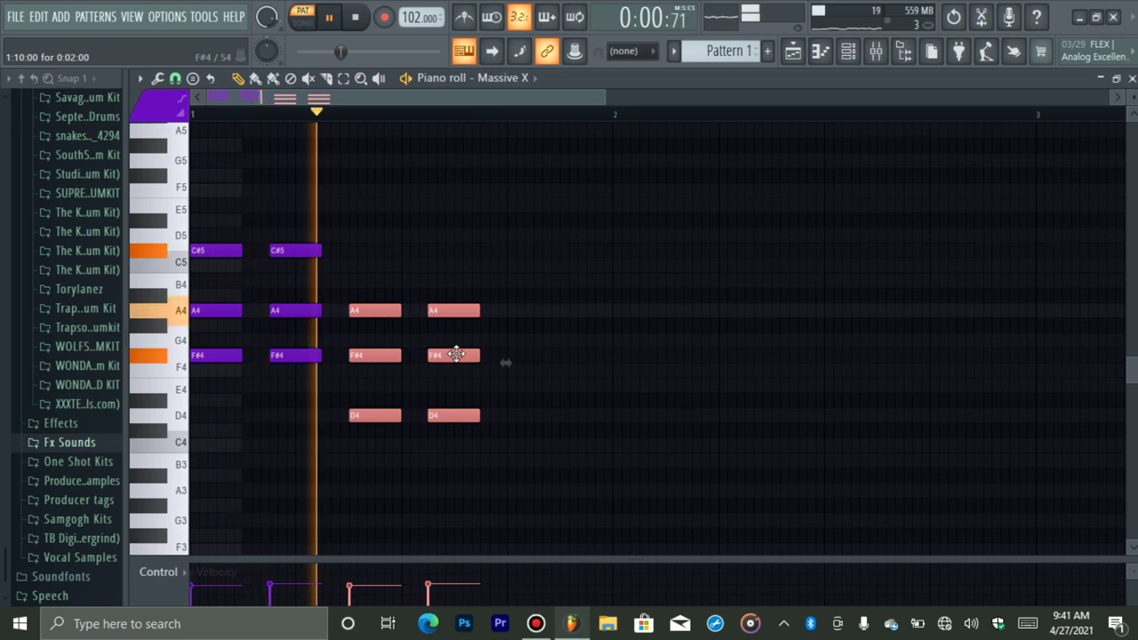
pyautogui.press('space')
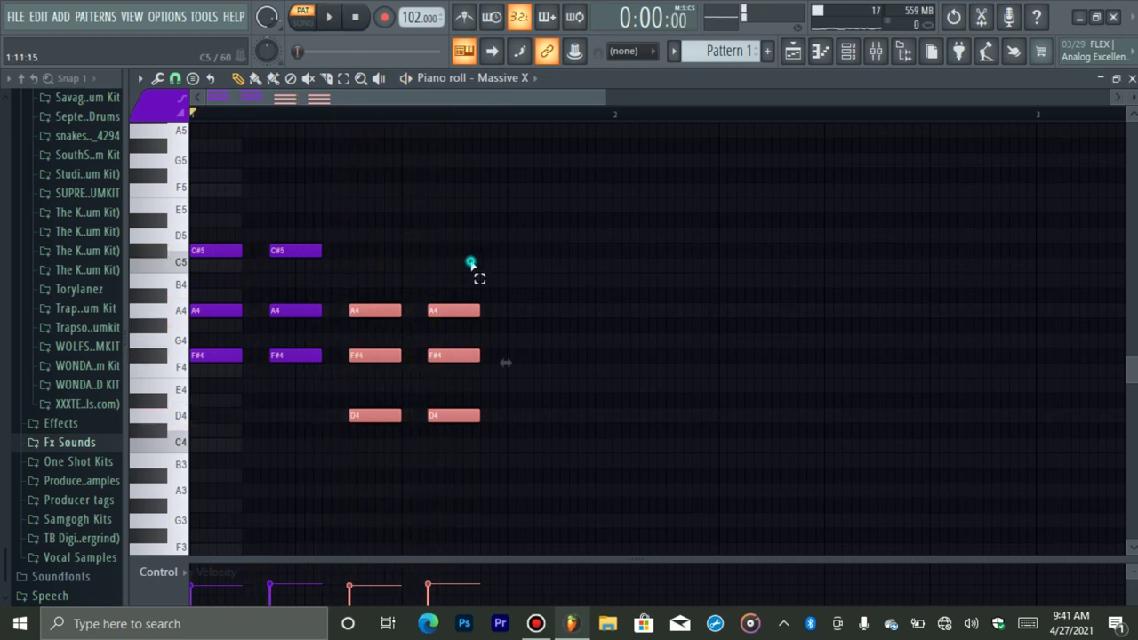
# Step: Raise the third and fourth chords two semitones to E4, G#4 and B4
pyautogui.press('space')
pyautogui.hotkey('shift', 'Up')
pyautogui.hotkey('shift', 'Up')
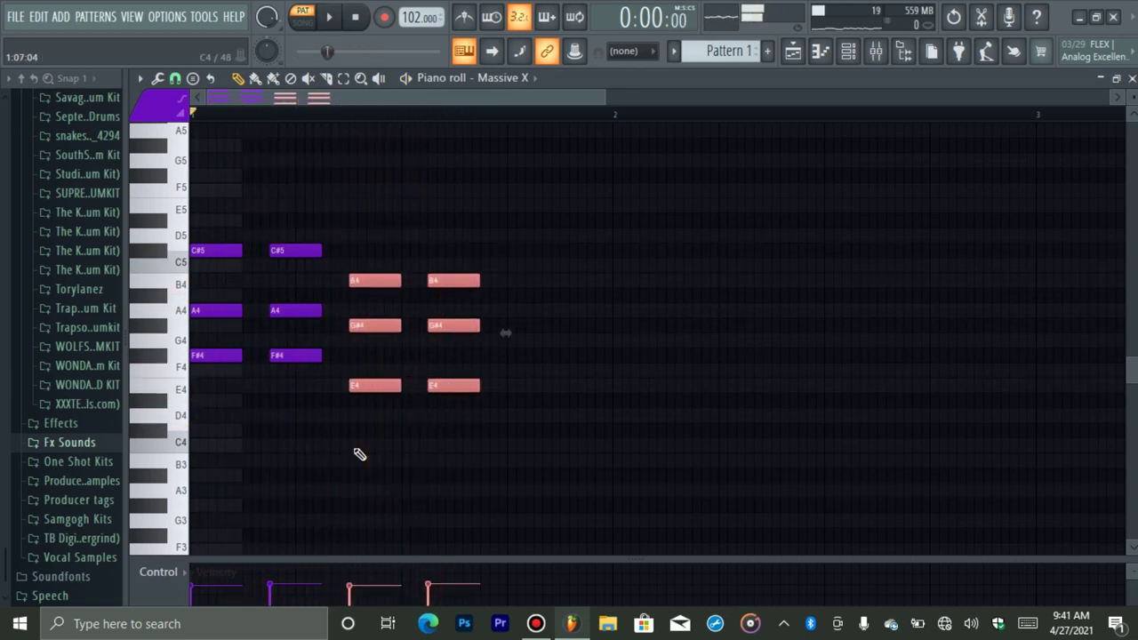
# Step: Duplicate the E4, G#4 and B4 chord pair one step after the fourth chord and play the pattern
pyautogui.hotkey('ctrl', 'b')
pyautogui.press('space')
pyautogui.hotkey('shift', 'Right')
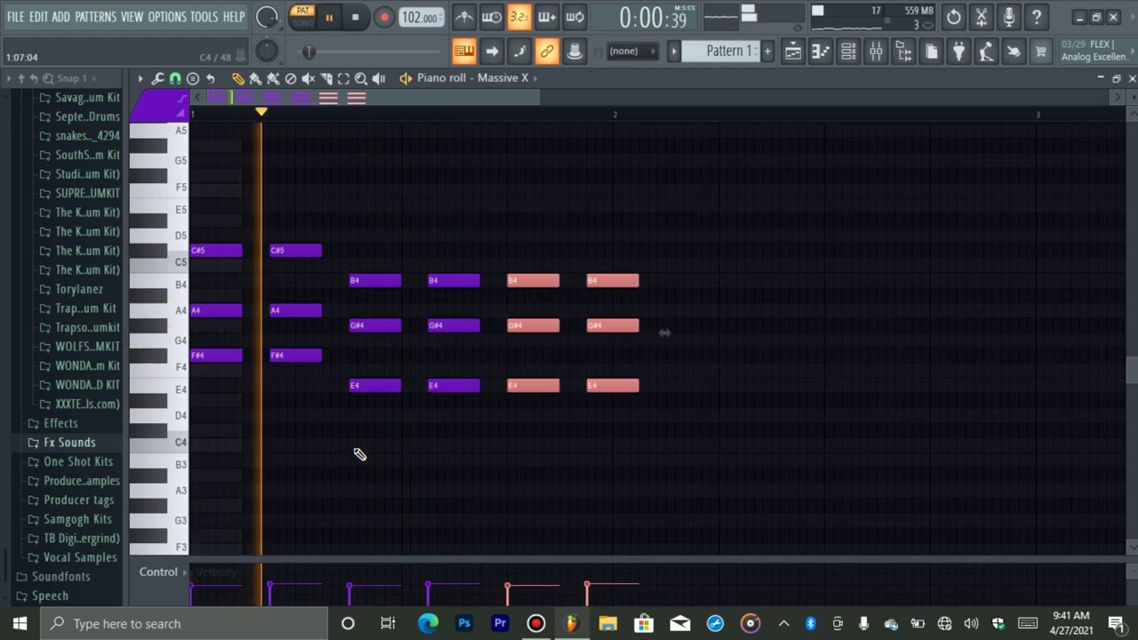
pyautogui.press('space')
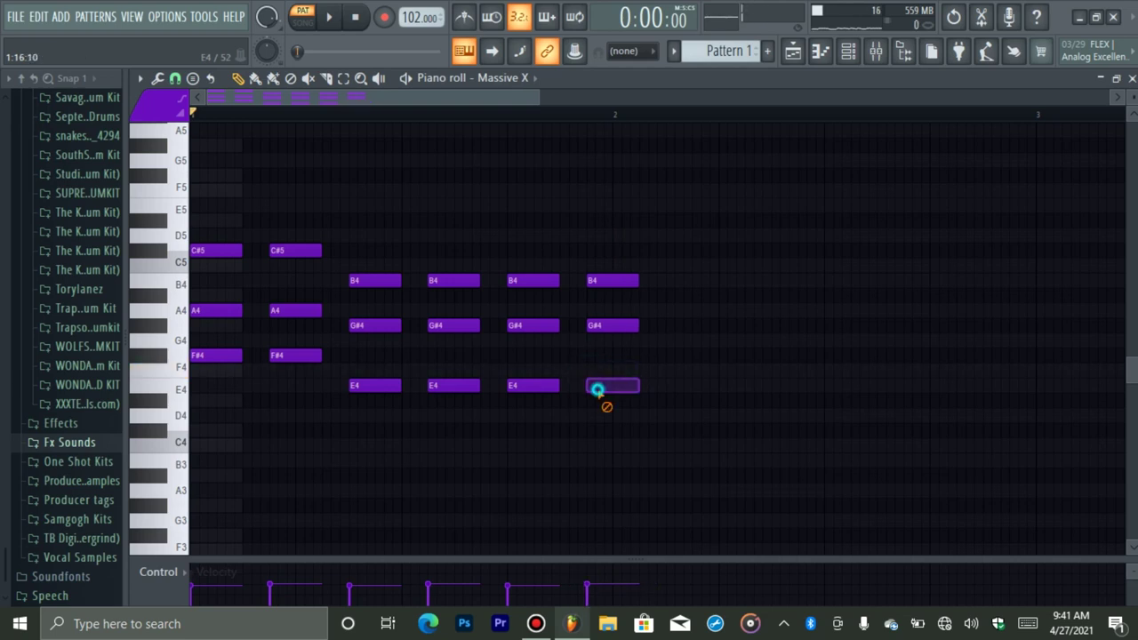
# Step: Replace the sixth chord with single A4 and G#4 notes, one step each, at the end of bar 1
pyautogui.click(563, 311)
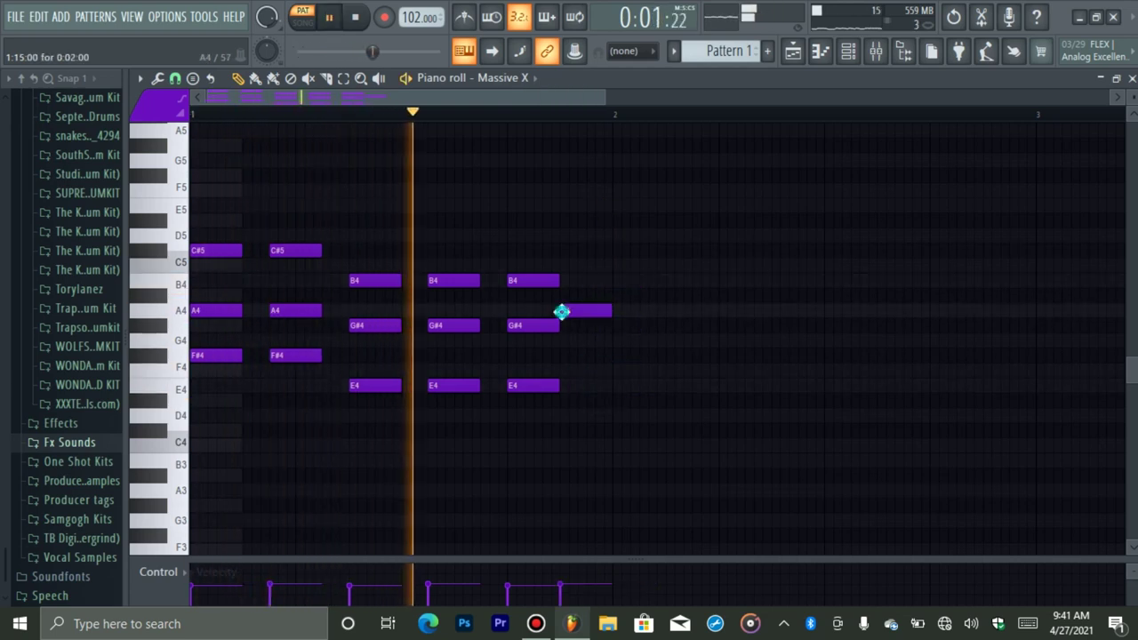
pyautogui.moveTo(611, 314); pyautogui.dragTo(586, 316)
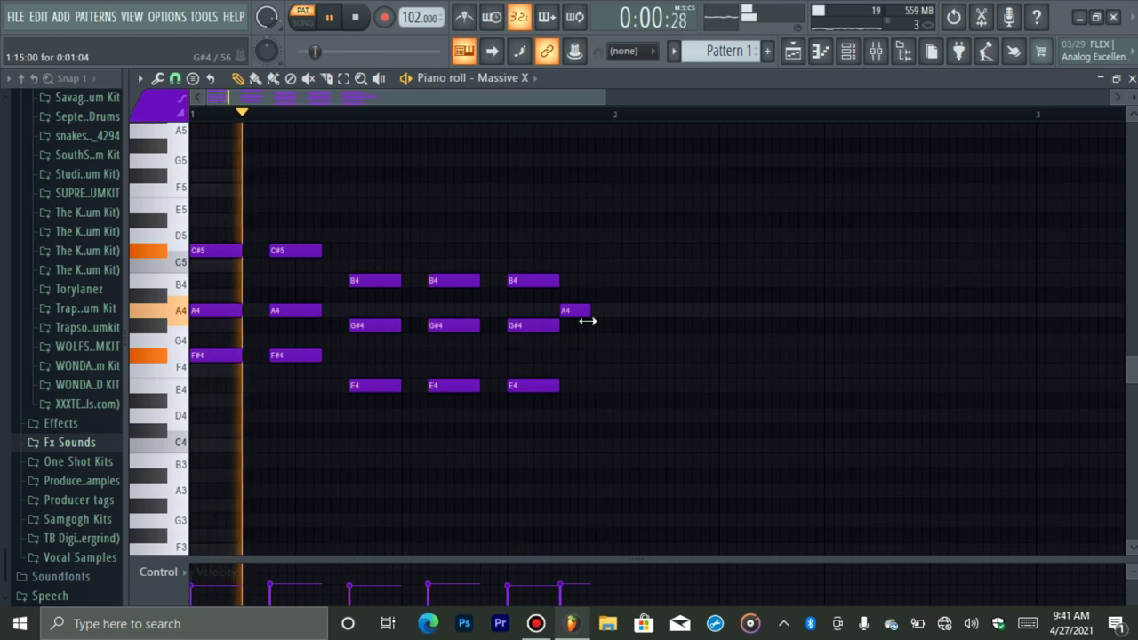
pyautogui.click(594, 326)
pyautogui.press('space')
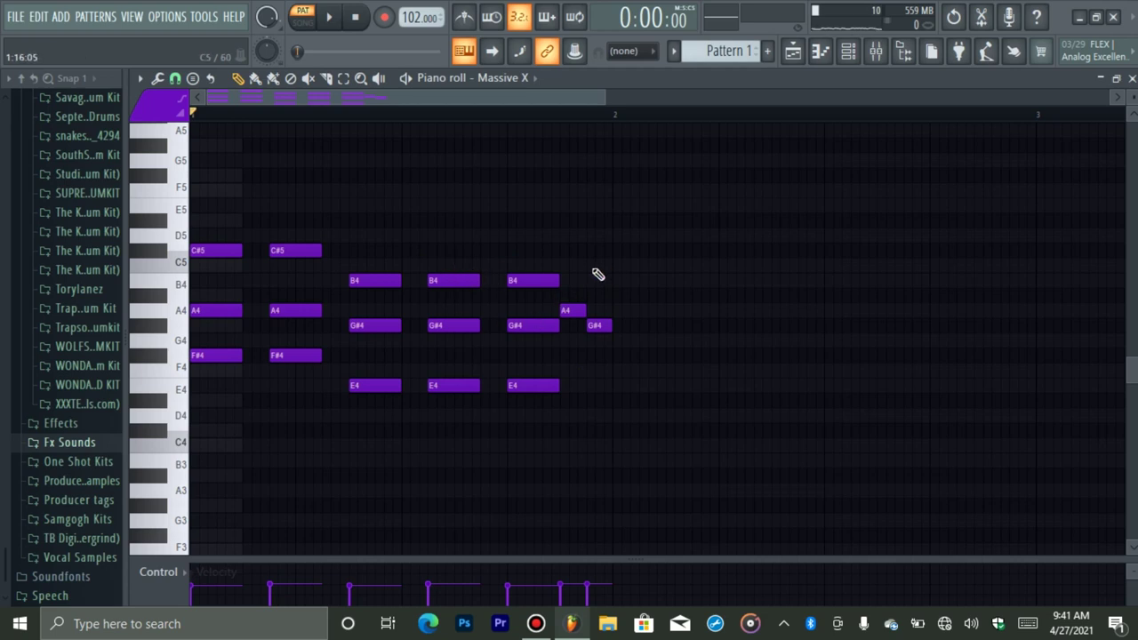
# Step: Transpose the whole pattern down one semitone and play it back
pyautogui.scroll(3, 597, 274)
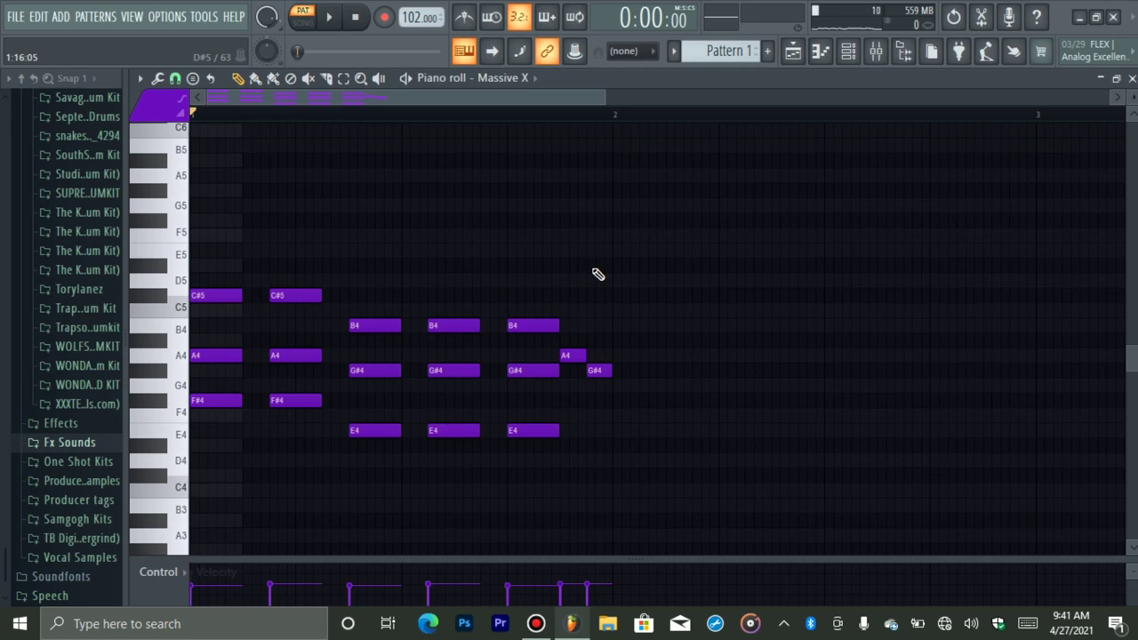
pyautogui.press('Down')
pyautogui.press('space')
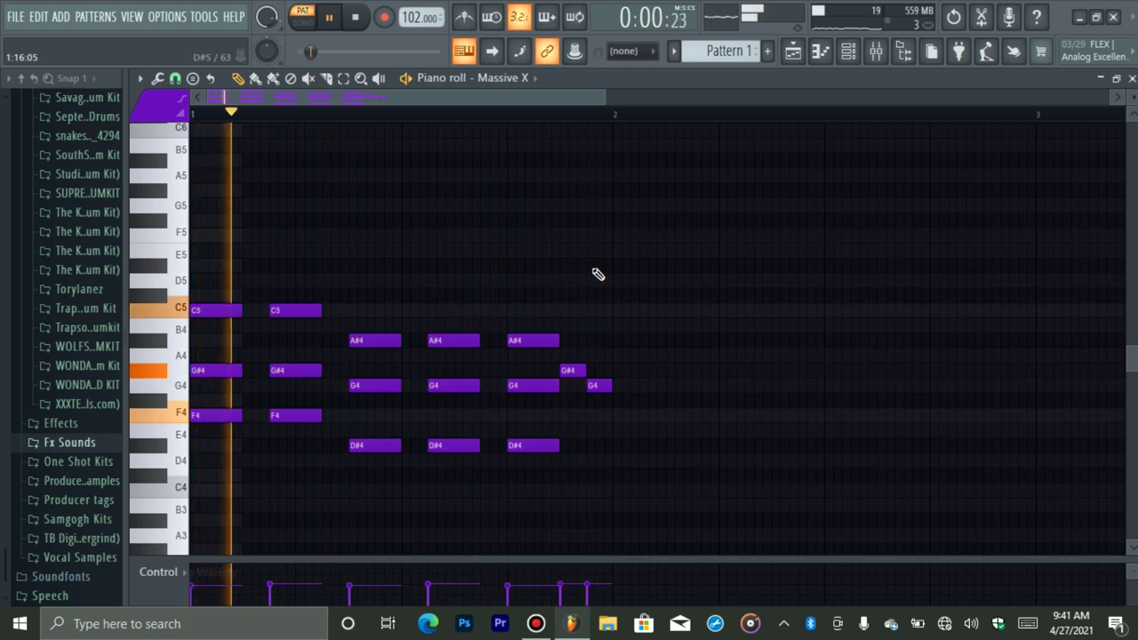
pyautogui.press('space')
# Step: Transpose the whole pattern up four semitones so it starts on A4, C5 and E5, and play it back
pyautogui.press('Up')
pyautogui.press('Up')
pyautogui.press('Up')
pyautogui.press('Up')
pyautogui.press('space')
# Step: Place a copy of the fifth chord, G4, B4 and D5, at the start of bar 2 and play the pattern
pyautogui.scroll(3, 598, 274)
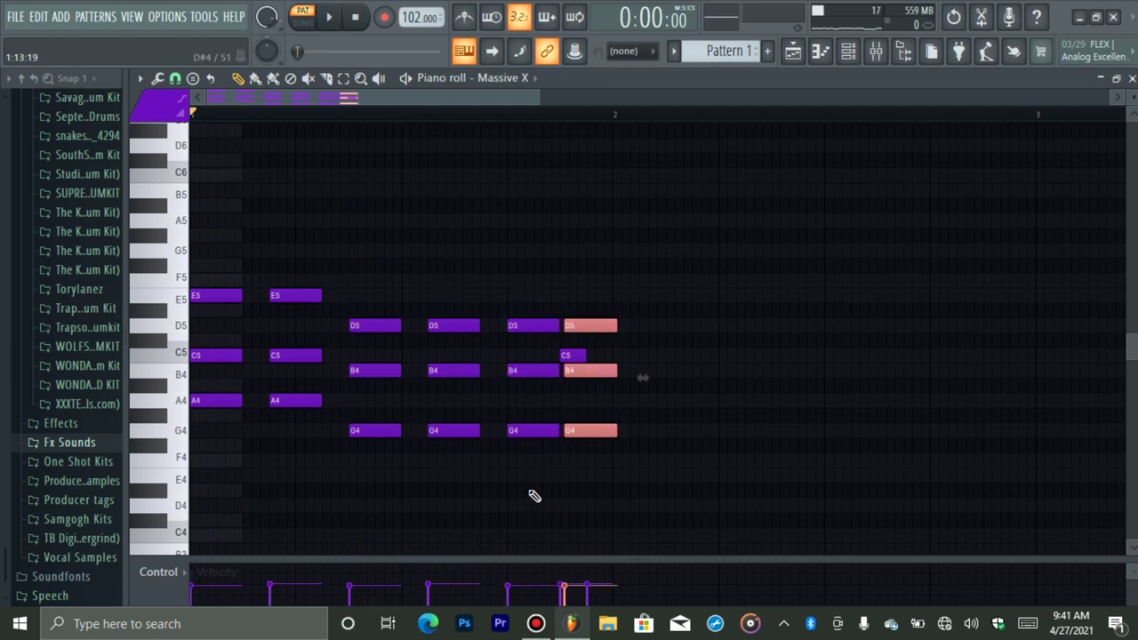
pyautogui.hotkey('shift', 'Right')
pyautogui.hotkey('shift', 'Right')
pyautogui.press('space')
pyautogui.hotkey('shift', 'Left')
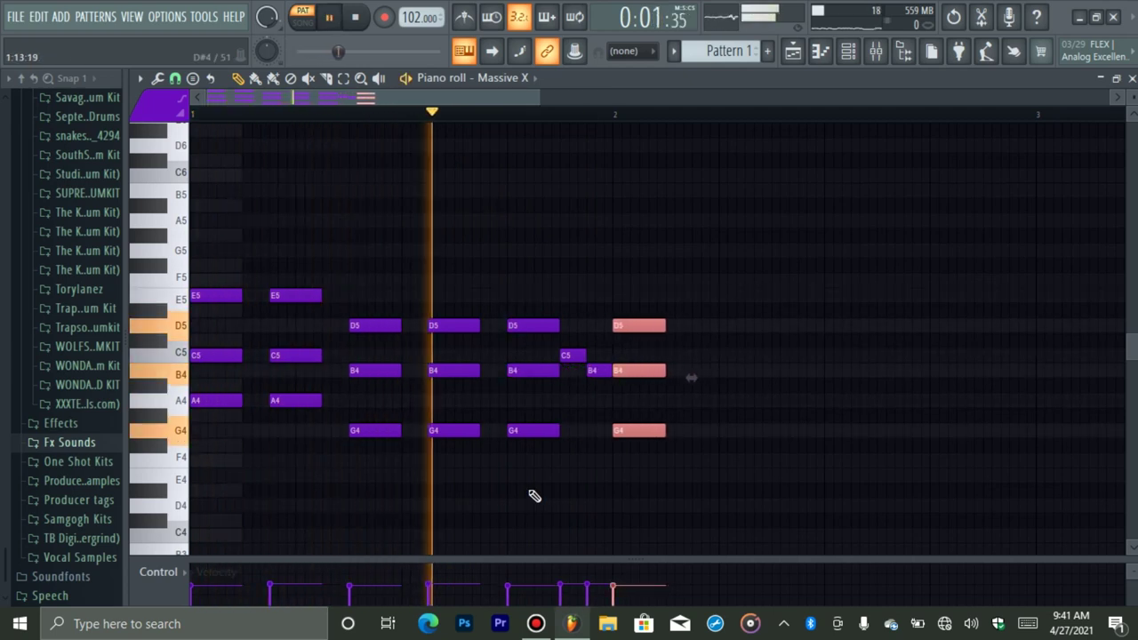
# Step: Lower the bar 2 chord three semitones to E4, G#4 and B4, then move its middle note down to G4
pyautogui.hotkey('shift', 'Down')
pyautogui.hotkey('shift', 'Down')
pyautogui.hotkey('shift', 'Down')
pyautogui.press('space')
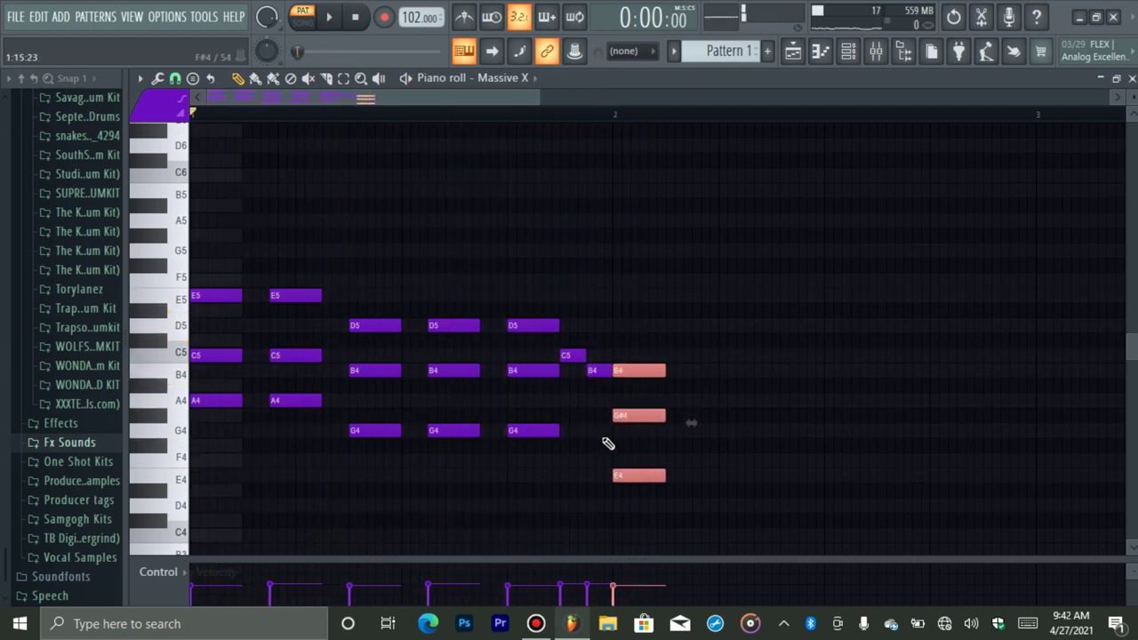
pyautogui.press('space')
pyautogui.moveTo(641, 418); pyautogui.dragTo(647, 429)
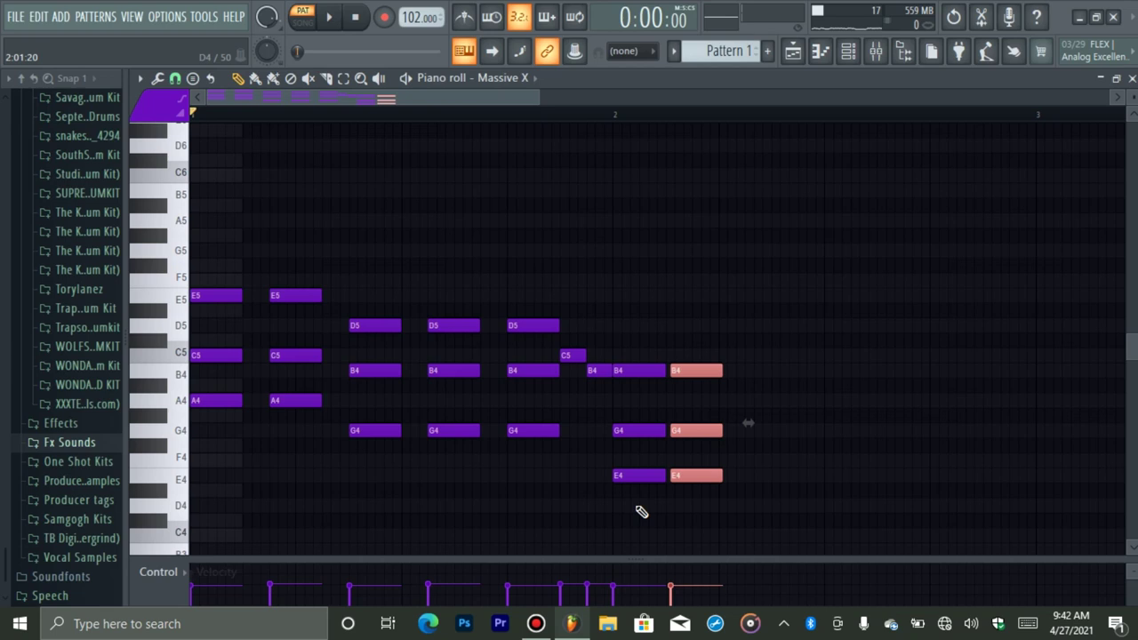
# Step: Duplicate the bar 2 chord twice with one-step gaps and raise the last copy two semitones to F#4, A4 and C#5
pyautogui.hotkey('ctrl', 'b')
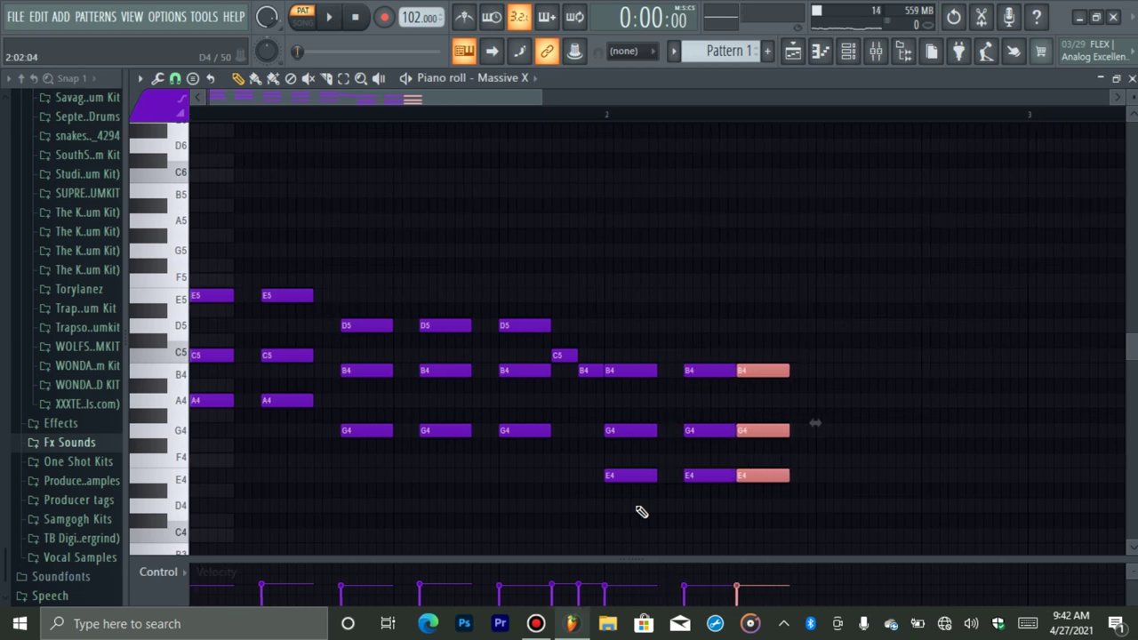
pyautogui.press('space')
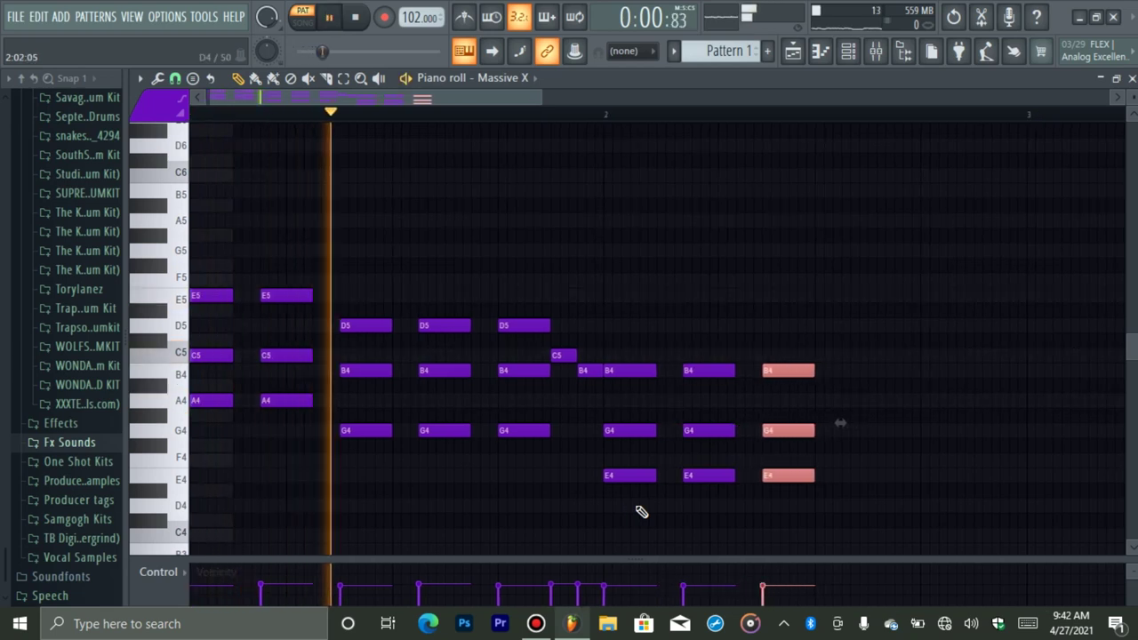
pyautogui.hotkey('shift', 'Up')
pyautogui.hotkey('shift', 'Up')
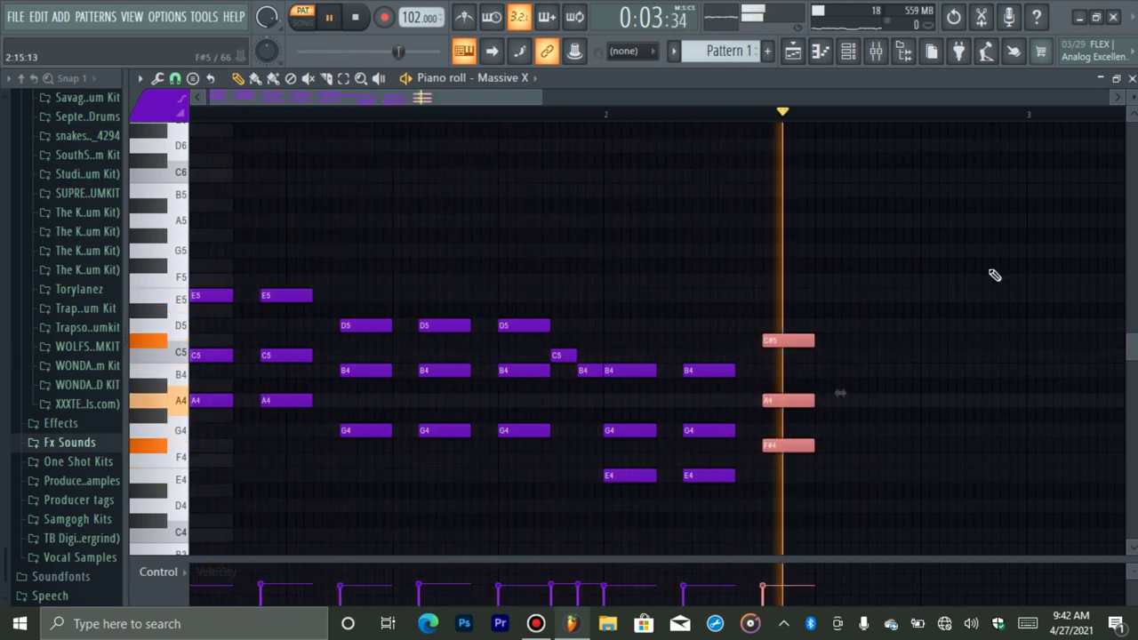
# Step: Raise the last chord's middle note one semitone to A#4 and duplicate the chord after it with a one-step gap
pyautogui.keyDown('ctrl'); pyautogui.click(904, 379); pyautogui.keyUp('ctrl')
pyautogui.hotkey('shift', 'Up')
pyautogui.moveTo(841, 237); pyautogui.dragTo(780, 473)
pyautogui.hotkey('ctrl', 'b')
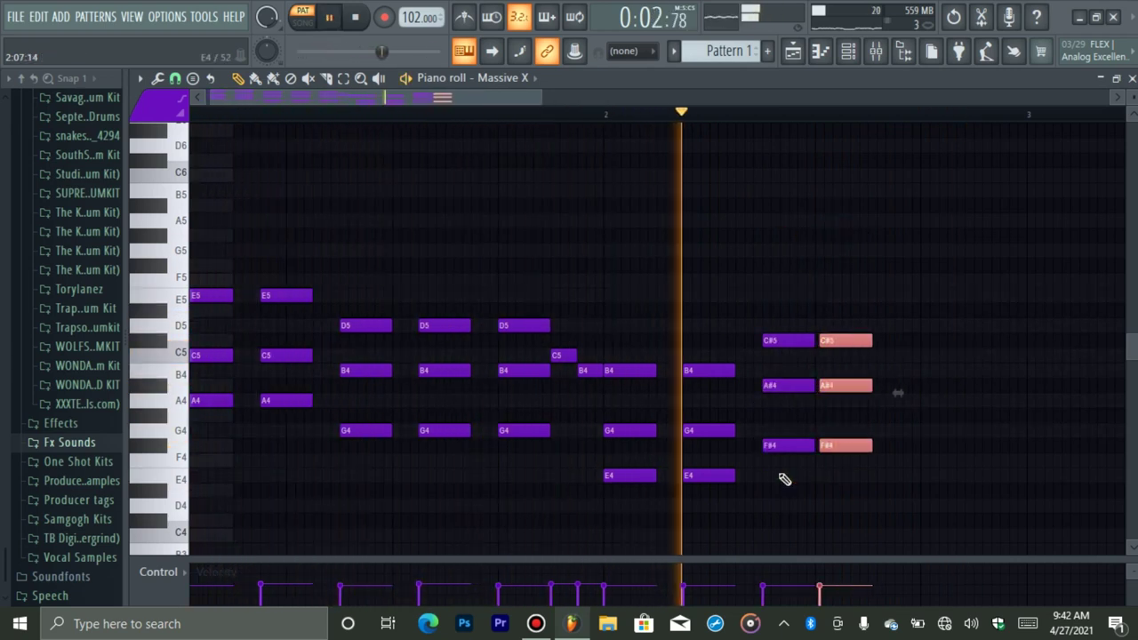
pyautogui.hotkey('shift', 'Right')
# Step: Raise the last two chords one semitone to G4, B4 and D5, then lower their middle notes to A#4
pyautogui.moveTo(914, 279); pyautogui.dragTo(774, 475)
pyautogui.hotkey('shift', 'Up')
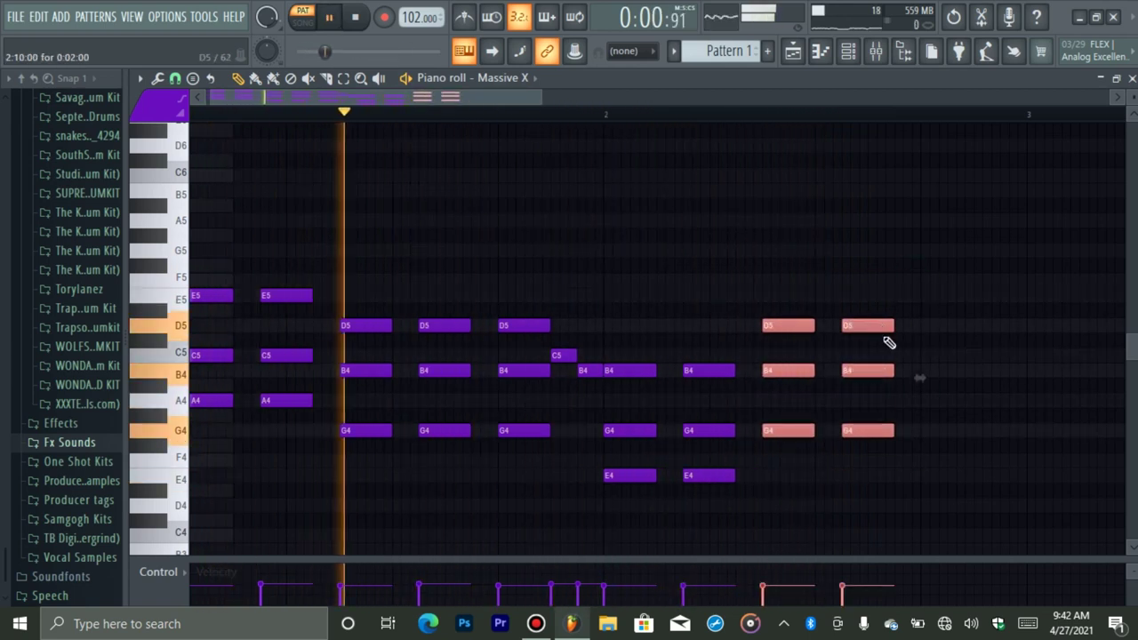
pyautogui.moveTo(879, 361); pyautogui.dragTo(792, 372)
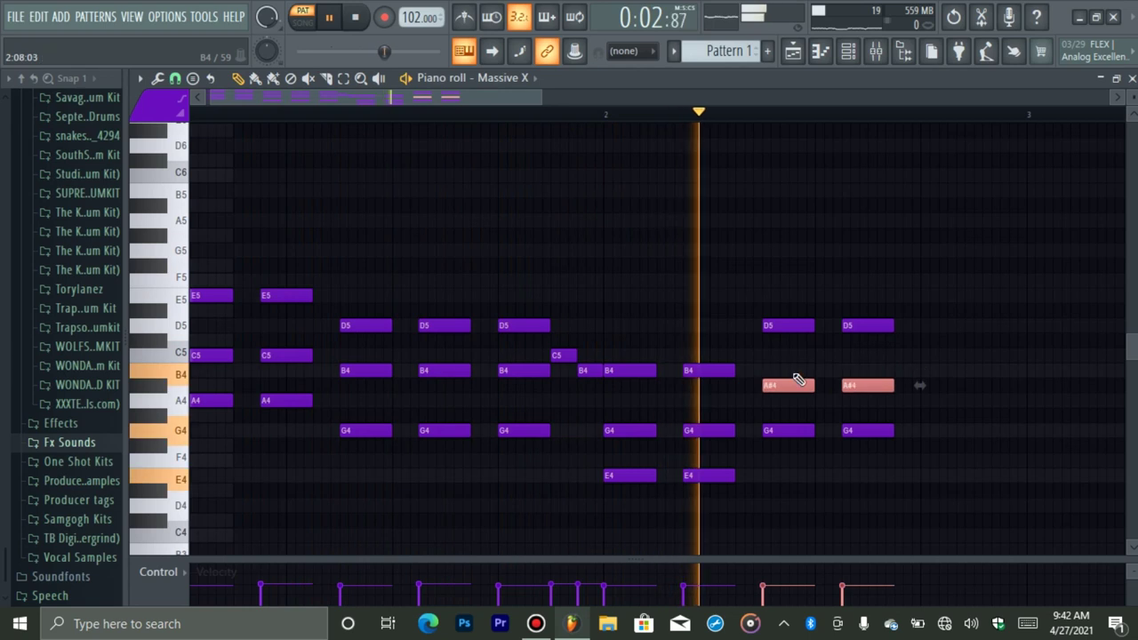
# Step: Change the last two chords to F4, A4 and C5 and listen to them in the pattern
pyautogui.moveTo(889, 306); pyautogui.dragTo(767, 428)
pyautogui.press('space')
pyautogui.hotkey('shift', 'Down')
pyautogui.hotkey('shift', 'Down')
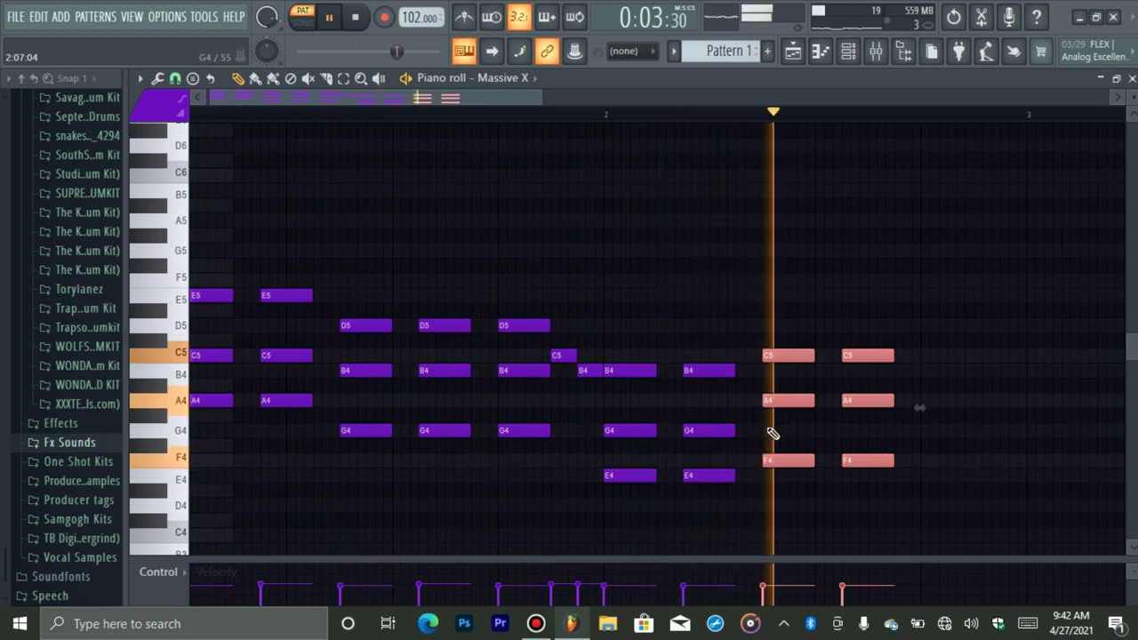
# Step: Duplicate the last F4, A4 and C5 chord once more as the fifth chord of bar 2, leaving a one-step gap
pyautogui.click(773, 433)
pyautogui.moveTo(978, 318); pyautogui.dragTo(836, 528)
pyautogui.hotkey('ctrl', 'b')
pyautogui.hotkey('shift', 'Right')
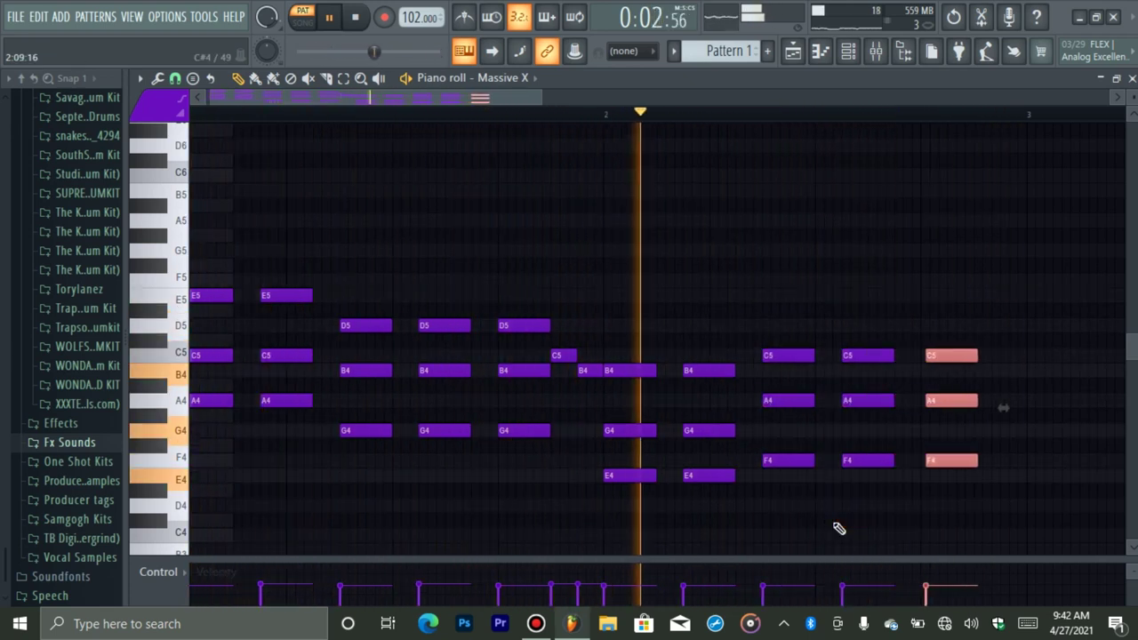
pyautogui.press('space')
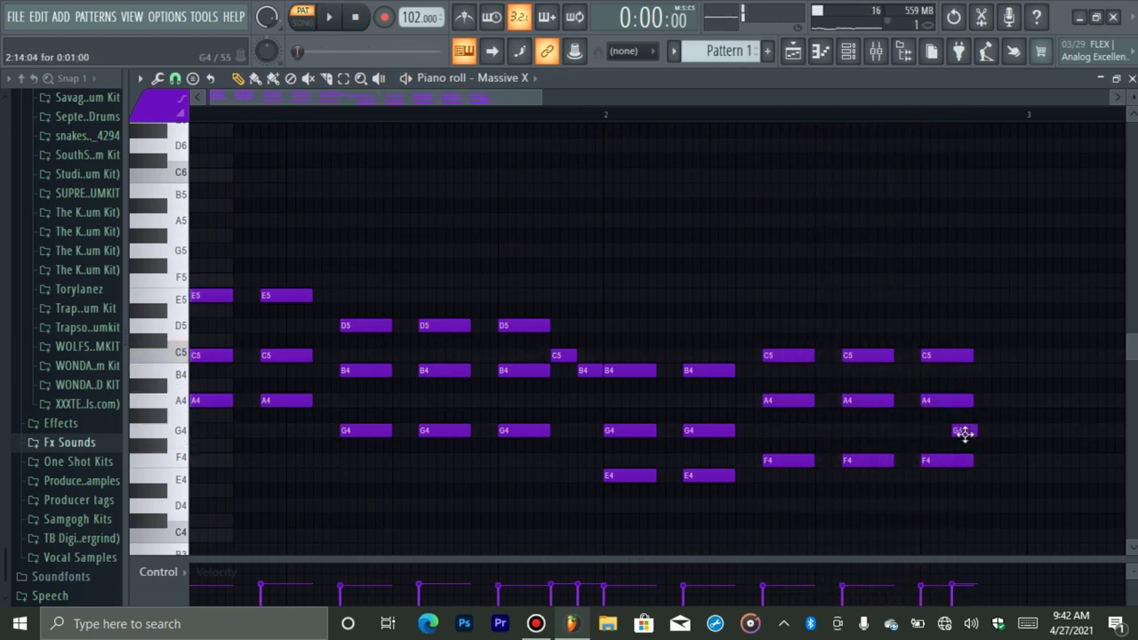
# Step: Add single notes in bar 2: G4 and A4 at its end, D5 after the first chord and E5 after the fourth
pyautogui.click(1004, 400)
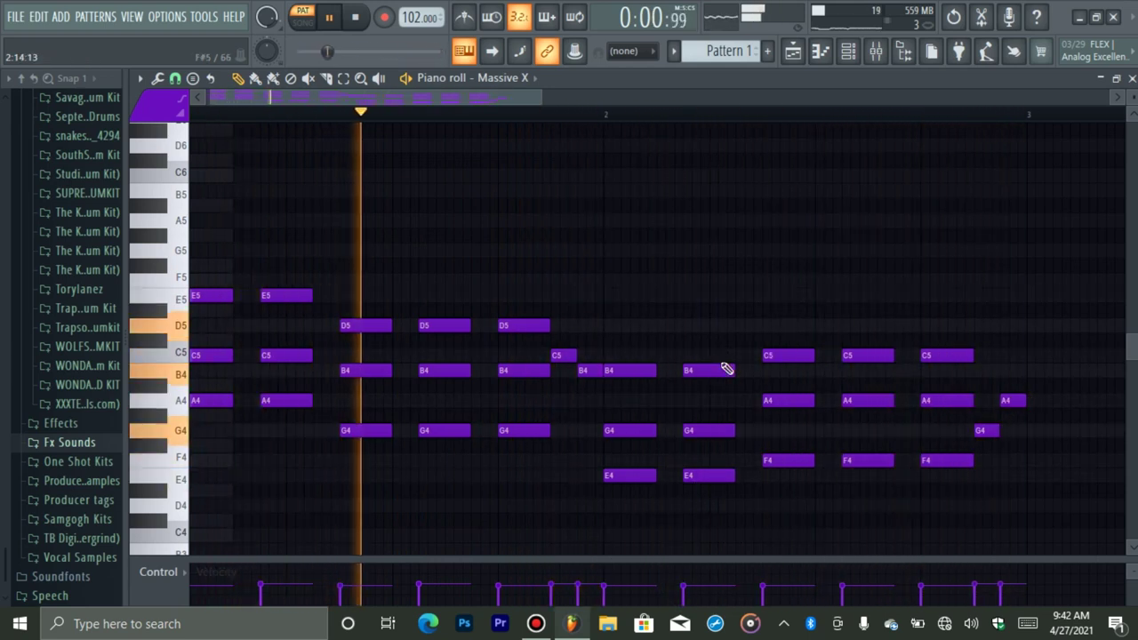
pyautogui.click(662, 325)
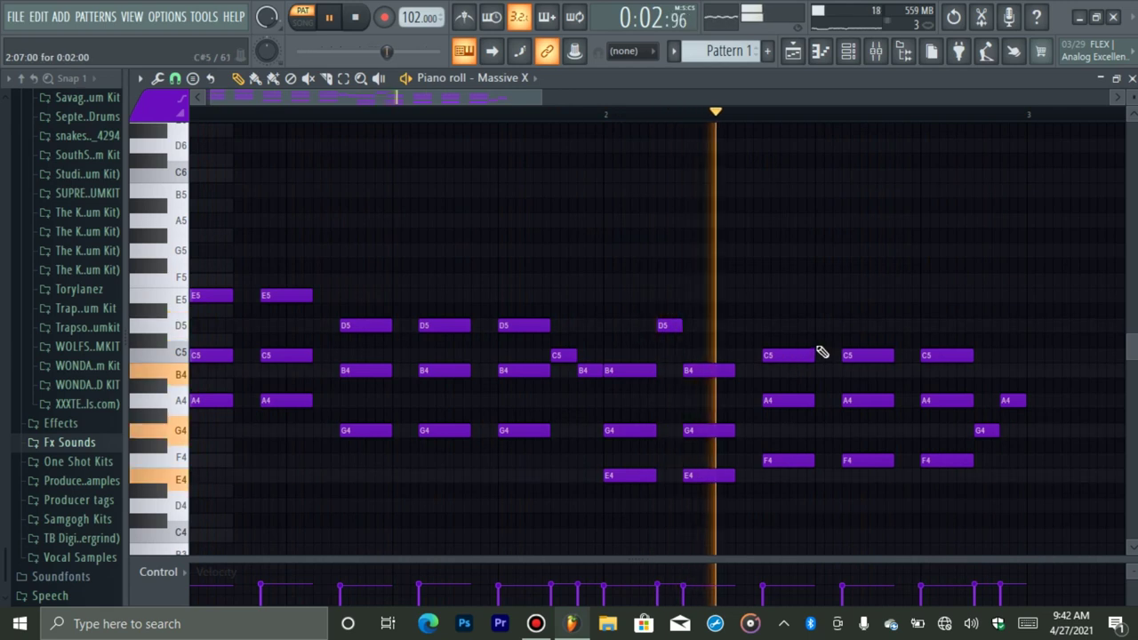
pyautogui.press('space')
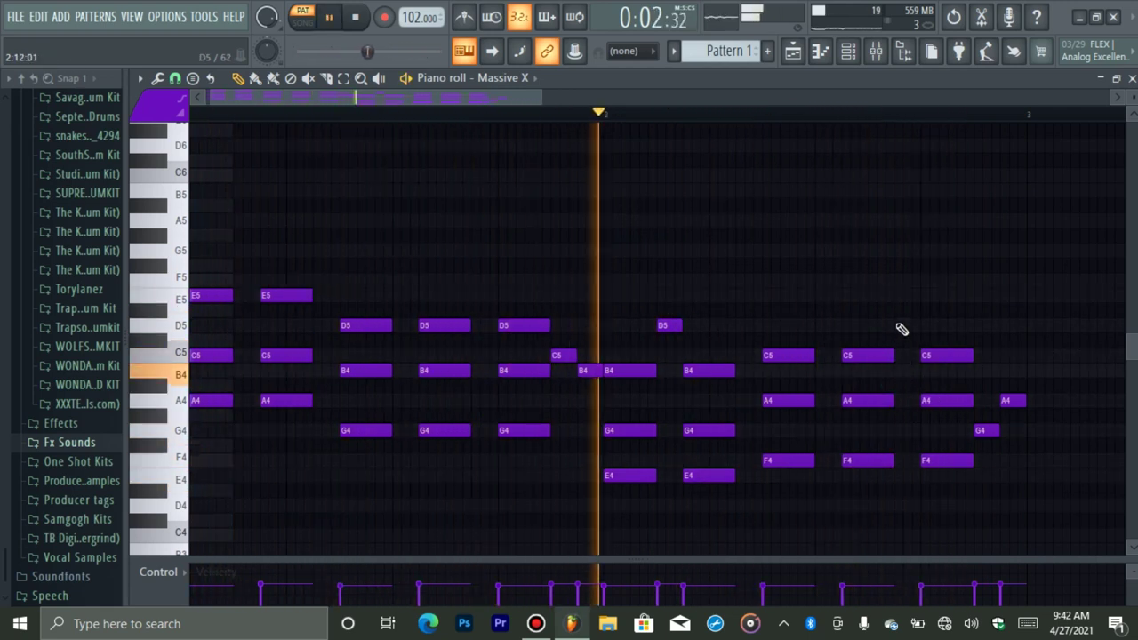
pyautogui.click(896, 295)
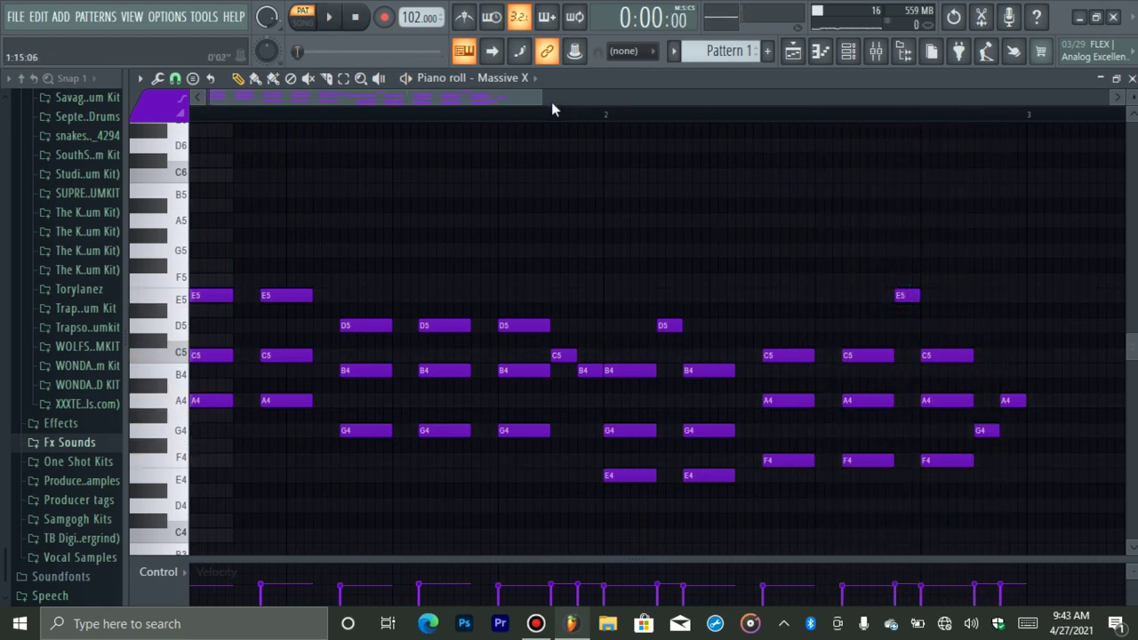
# Step: Move the middle notes of the first two chords down to C4, then up to C6, playing the pattern to compare
pyautogui.moveTo(543, 98); pyautogui.dragTo(510, 121)
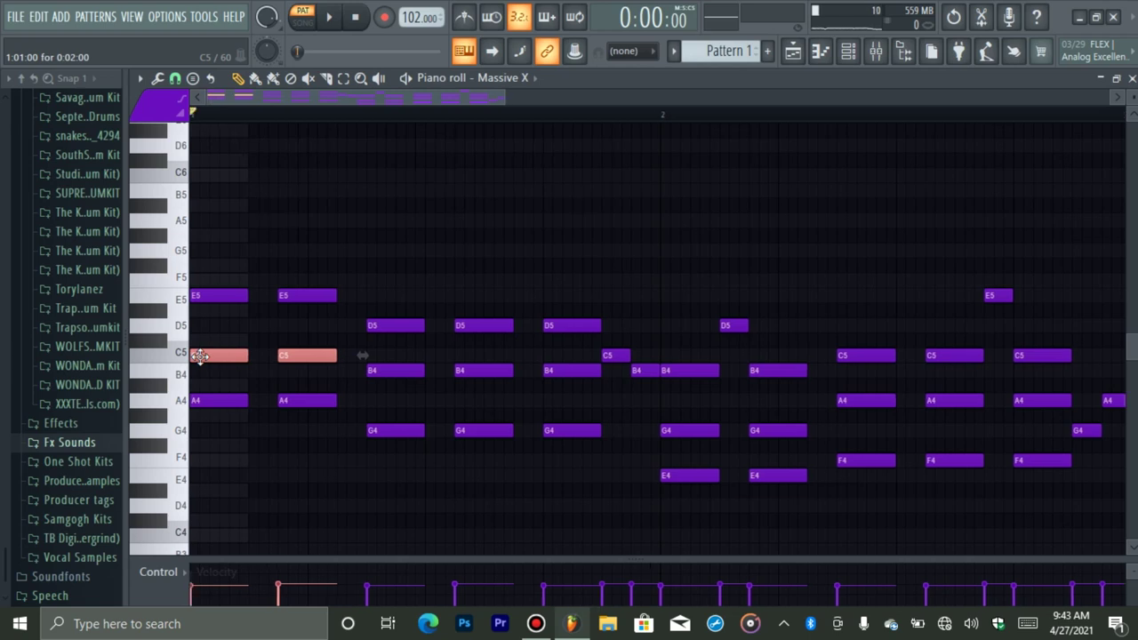
pyautogui.press('space')
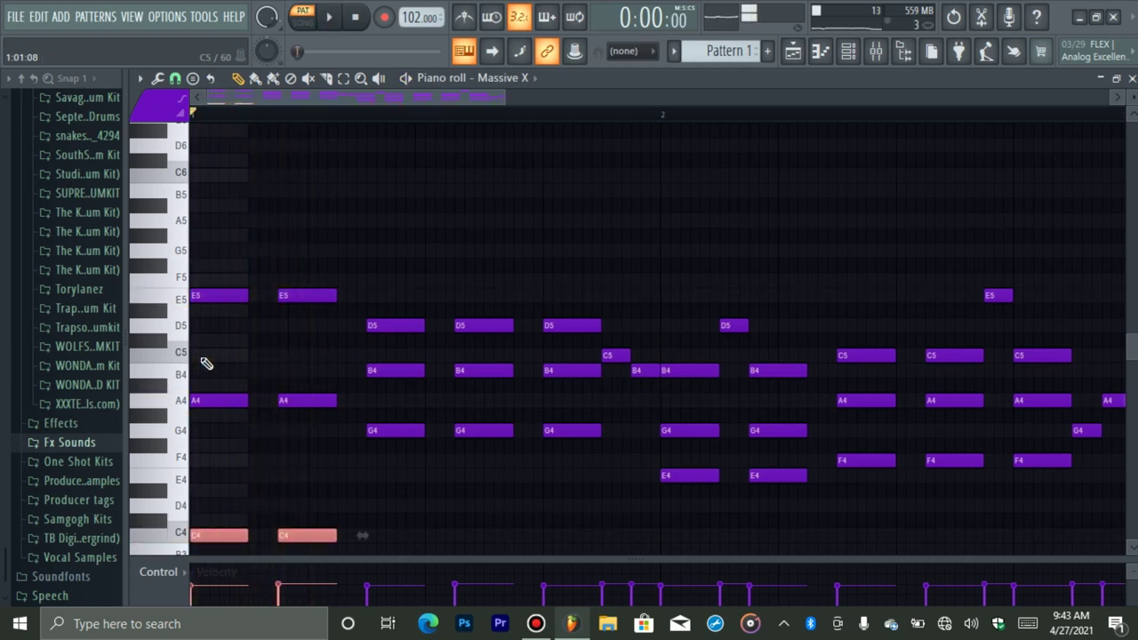
pyautogui.press('space')
# Step: Transpose the whole pattern down two semitones so it starts on G4, D5 and A#5, and play it
pyautogui.hotkey('ctrl', 'a')
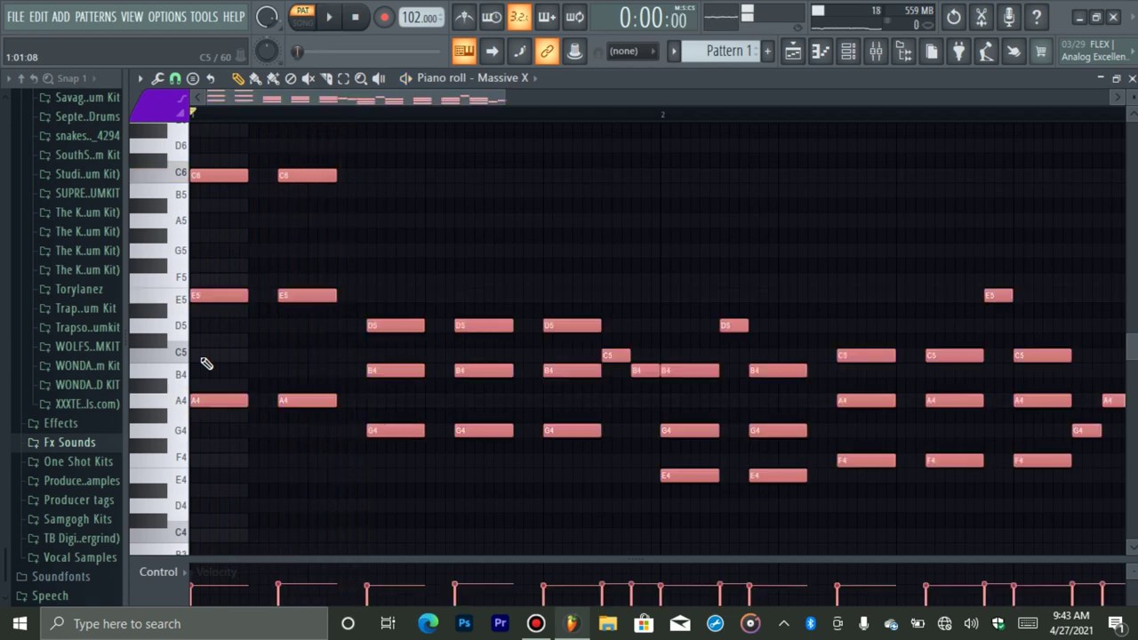
pyautogui.press('Down')
pyautogui.press('Down')
pyautogui.press('space')
# Step: Raise the middle notes of the last three bar 1 chords one octave to A5 and play the pattern
pyautogui.moveTo(366, 395); pyautogui.dragTo(573, 404)
pyautogui.press('space')
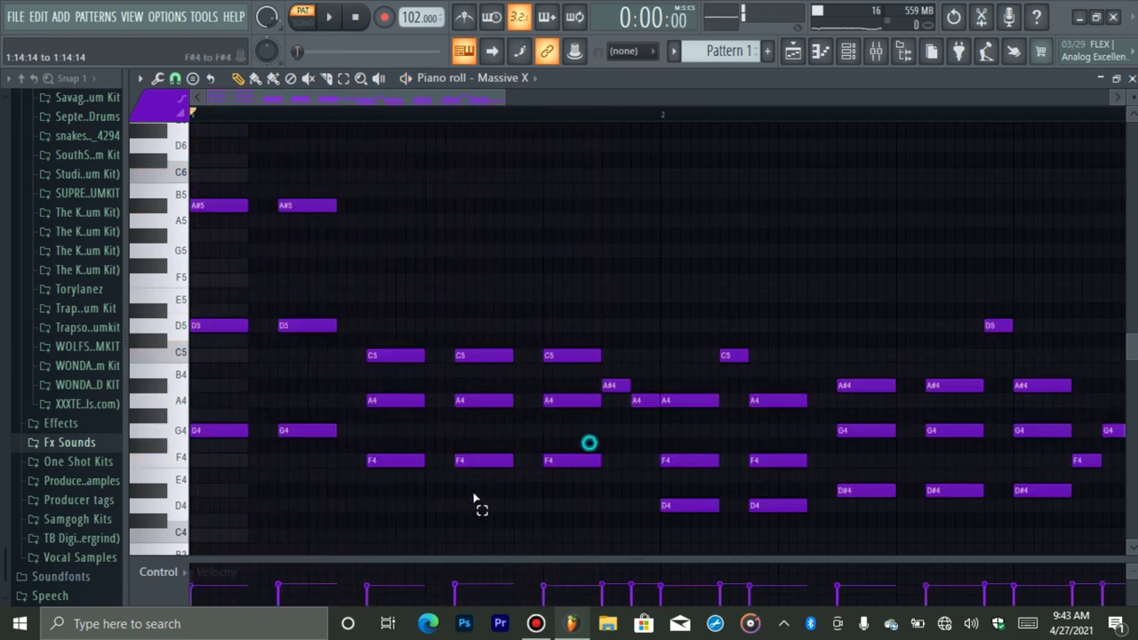
pyautogui.hotkey('ctrl', 'Up')
pyautogui.press('space')
pyautogui.press('space')
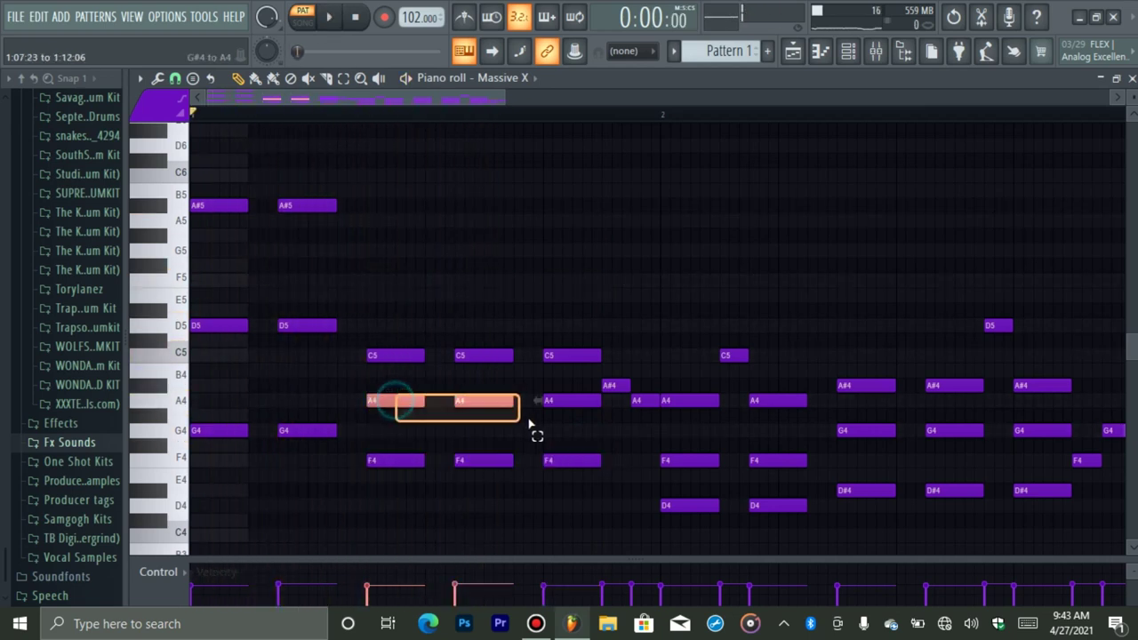
pyautogui.hotkey('ctrl', 'Up')
pyautogui.press('space')
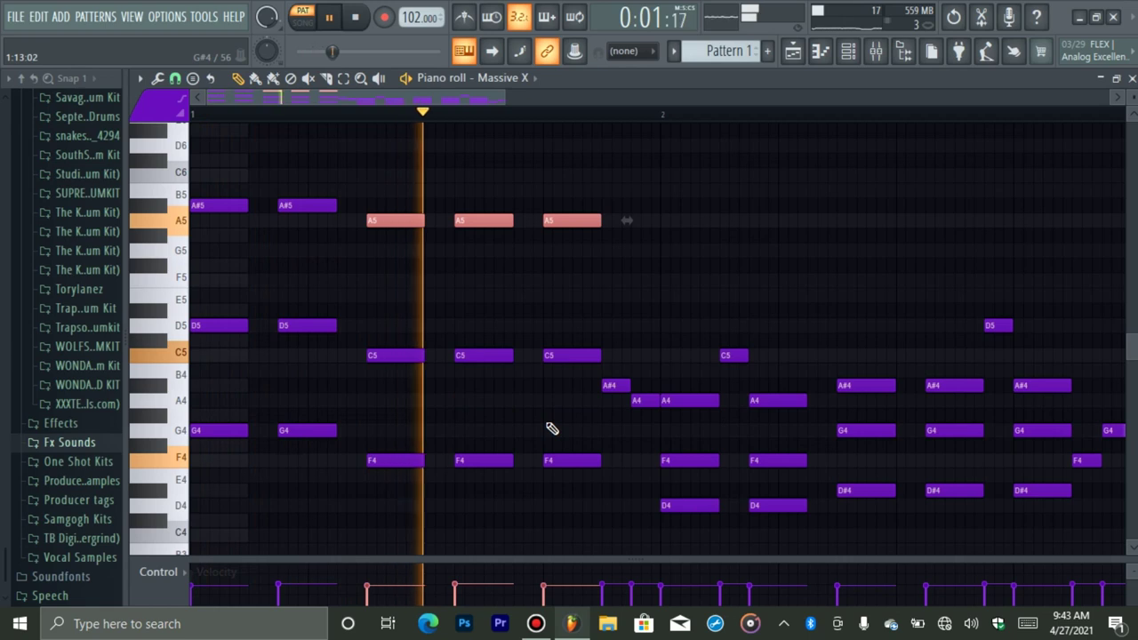
# Step: Raise the middle notes of the five bar 2 chords one octave to F5 and G5, and play the pattern
pyautogui.press('space')
pyautogui.moveTo(674, 449); pyautogui.dragTo(770, 472)
pyautogui.moveTo(830, 445); pyautogui.dragTo(1056, 447)
pyautogui.hotkey('ctrl', 'Up')
pyautogui.press('space')
# Step: Transpose the whole pattern down four semitones so it starts on D#4, A#4 and F#5, and play it through
pyautogui.hotkey('ctrl', 'a')
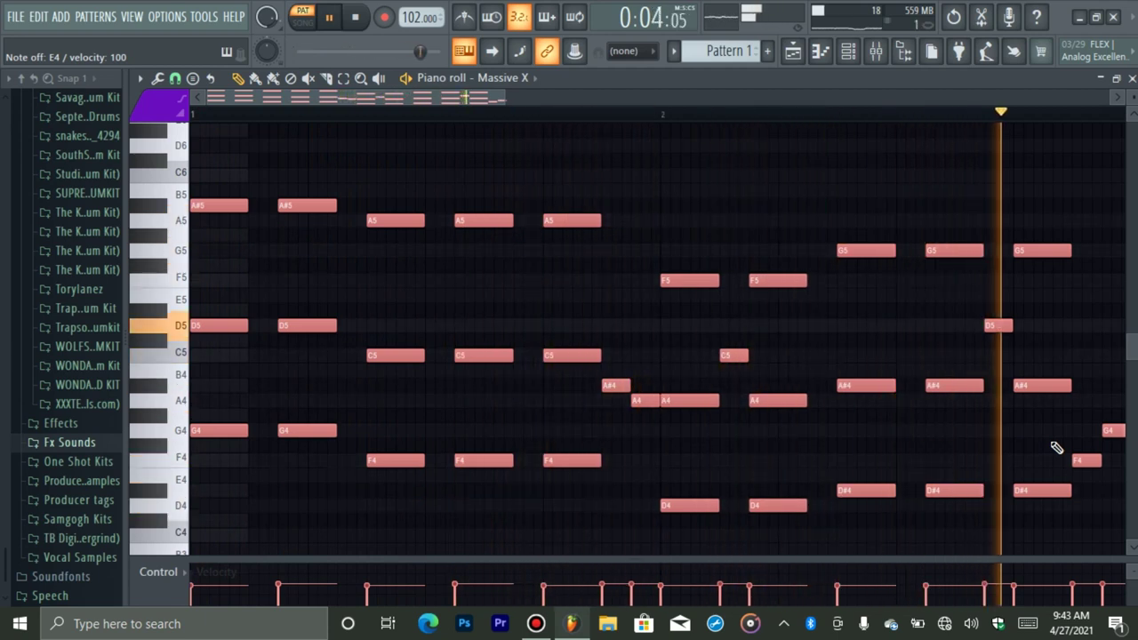
pyautogui.press('space')
pyautogui.press('Down')
pyautogui.press('Down')
pyautogui.press('Down')
pyautogui.press('Down')
pyautogui.press('space')
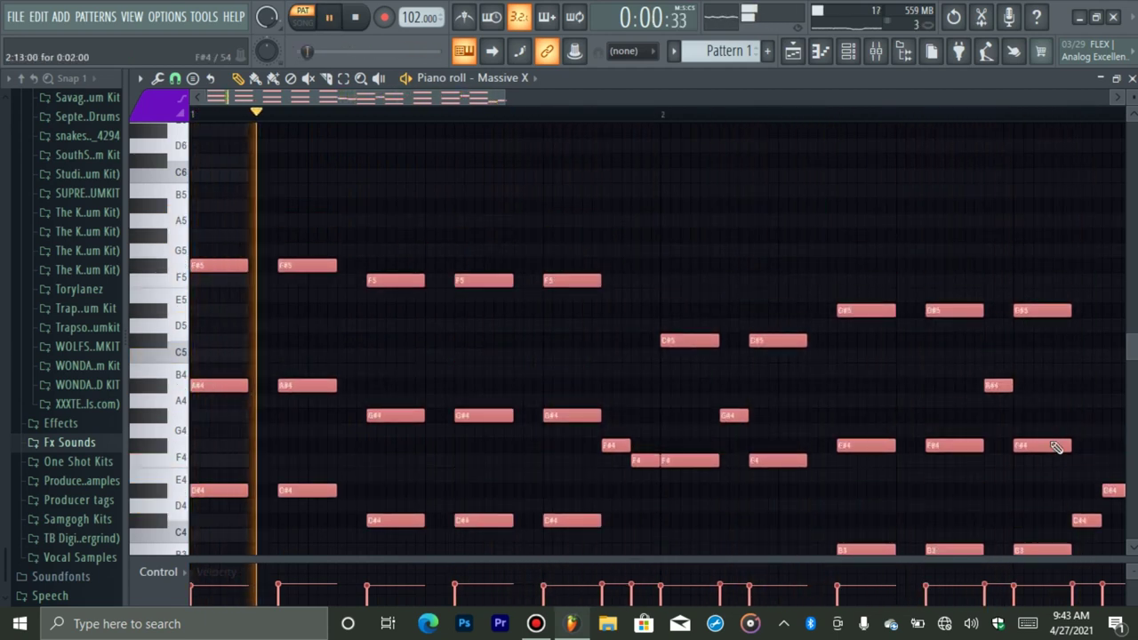
pyautogui.scroll(-1, 1053, 445)
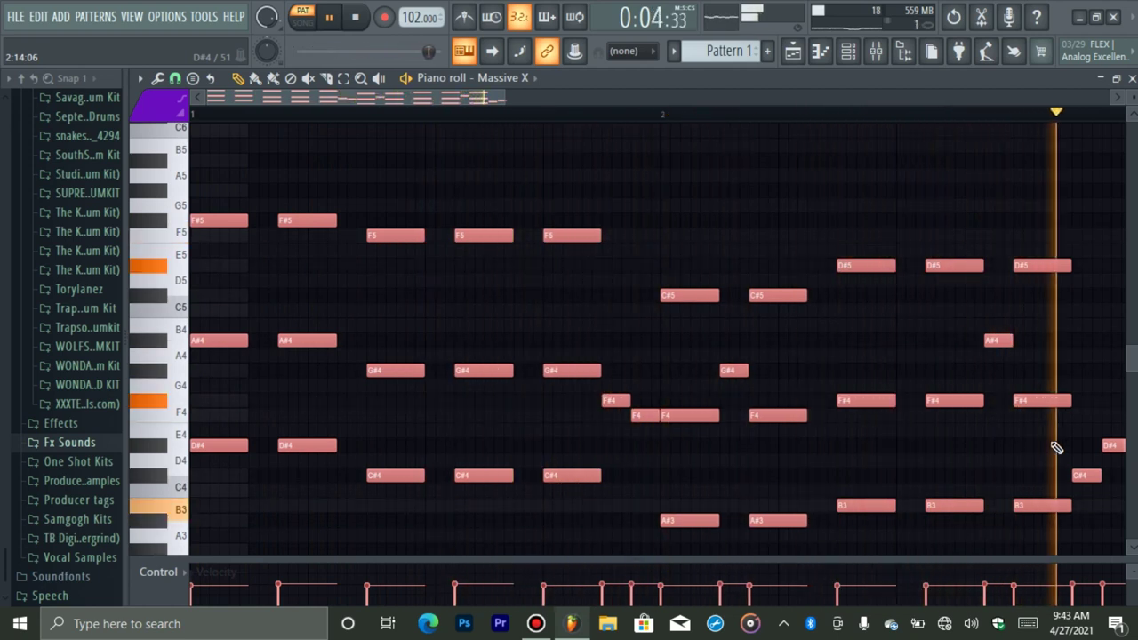
pyautogui.moveTo(504, 98); pyautogui.dragTo(525, 98)
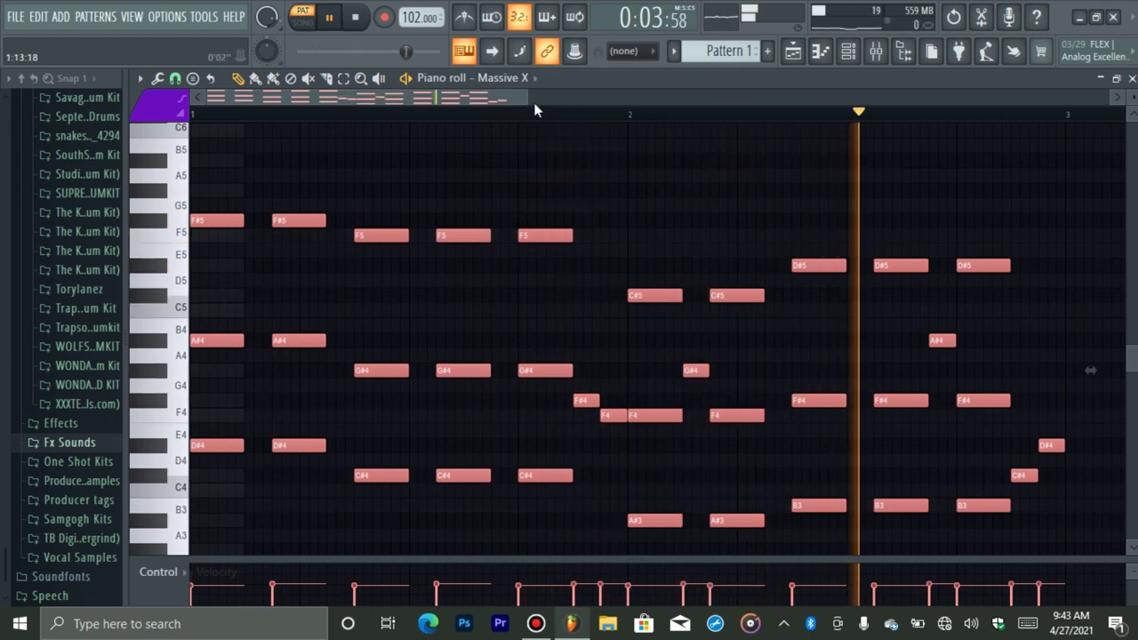
pyautogui.press('space')
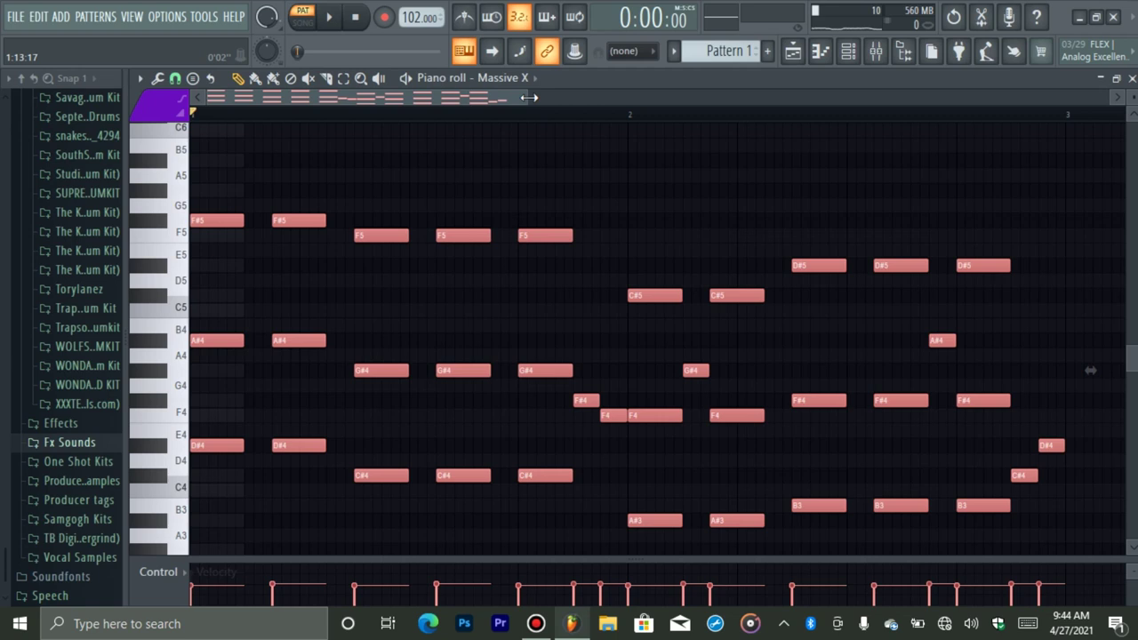
# Step: Transpose the whole pattern down three semitones so it starts on C4, G4 and D#5, and play it
pyautogui.hotkey('shift', 'Down')
pyautogui.hotkey('shift', 'Down')
pyautogui.hotkey('shift', 'Down')
pyautogui.press('space')
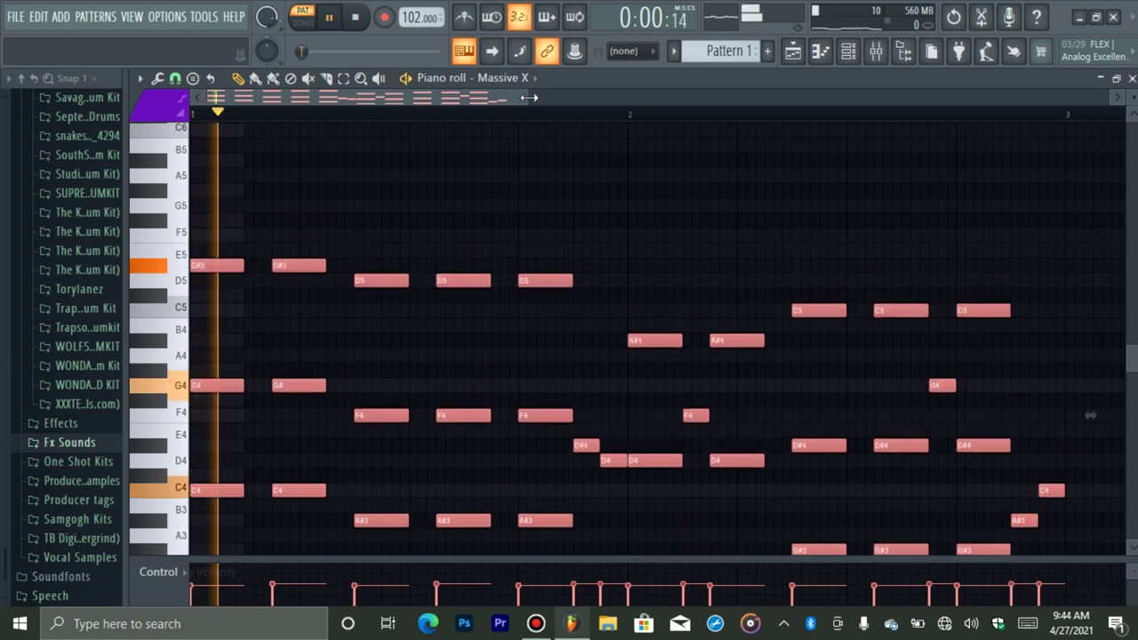
# Step: Lower the top note of every chord in both bars by one octave
pyautogui.scroll(-1, 529, 337)
pyautogui.moveTo(614, 229); pyautogui.dragTo(181, 226)
pyautogui.hotkey('ctrl', 'Down')
pyautogui.moveTo(549, 265); pyautogui.dragTo(845, 308)
pyautogui.moveTo(1009, 234); pyautogui.dragTo(648, 317)
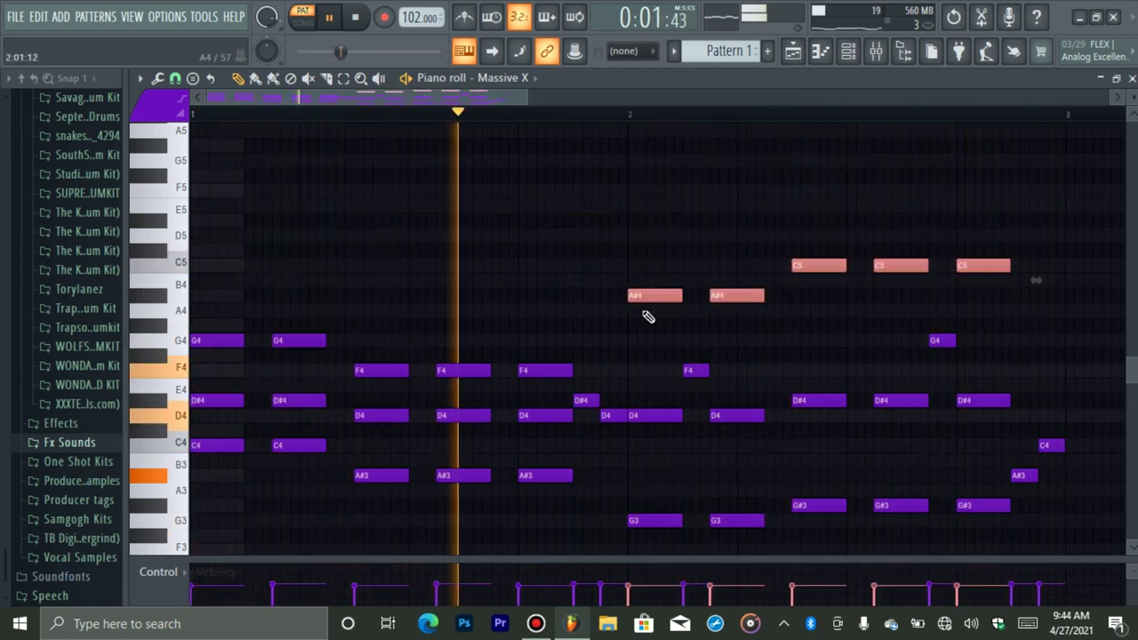
pyautogui.hotkey('ctrl', 'Down')
# Step: Transpose the whole pattern up six semitones so it starts on F#4, A4 and C#5
pyautogui.hotkey('ctrl', 'a')
pyautogui.hotkey('shift', 'Up')
pyautogui.hotkey('shift', 'Up')
pyautogui.hotkey('shift', 'Up')
pyautogui.hotkey('shift', 'Up')
pyautogui.hotkey('shift', 'Up')
pyautogui.hotkey('shift', 'Up')
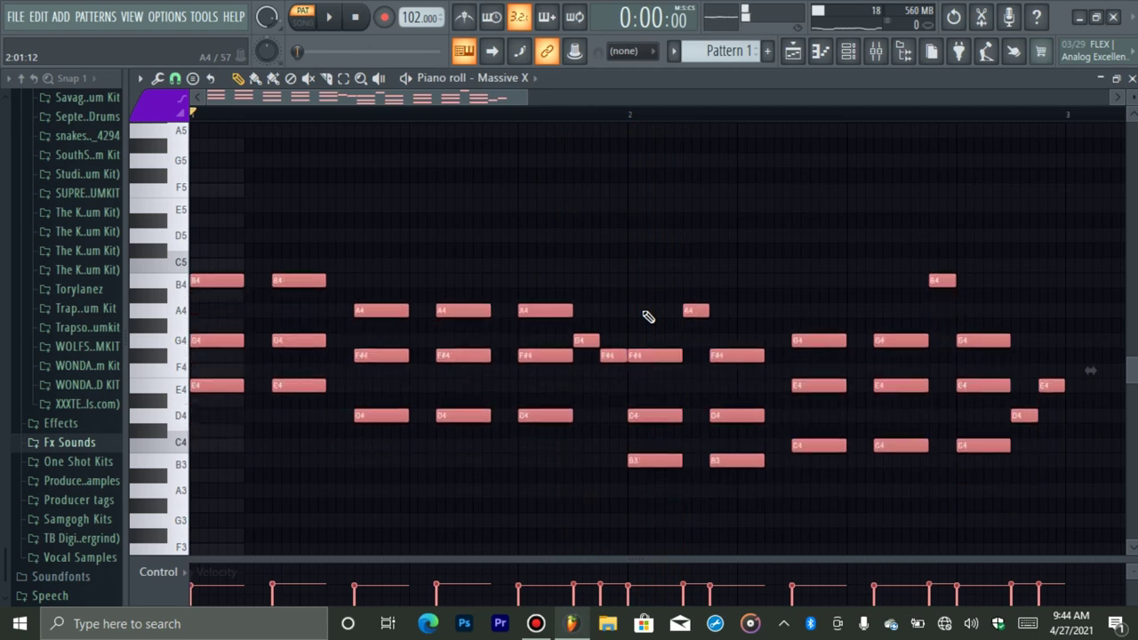
# Step: Lower the bottom notes of the first two chords one octave to F#3 and play the pattern
pyautogui.moveTo(308, 347); pyautogui.dragTo(145, 407)
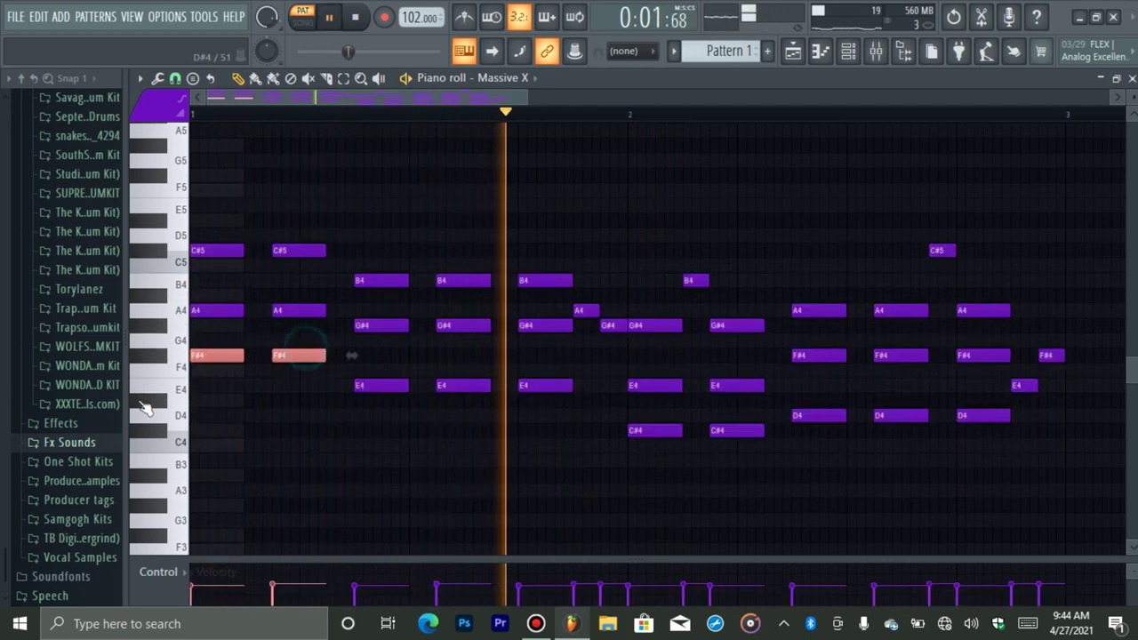
pyautogui.hotkey('ctrl', 'Down')
pyautogui.press('space')
pyautogui.press('space')
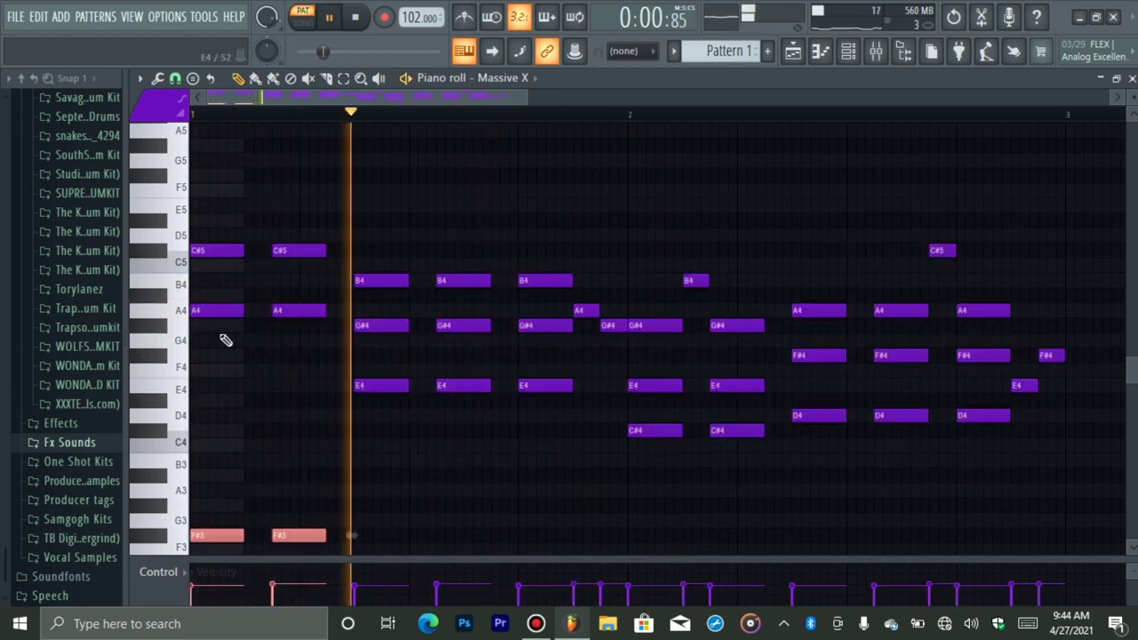
# Step: Lower the middle notes of the last three bar 1 chords one octave to G#3
pyautogui.click(380, 327)
pyautogui.moveTo(398, 338); pyautogui.dragTo(539, 350)
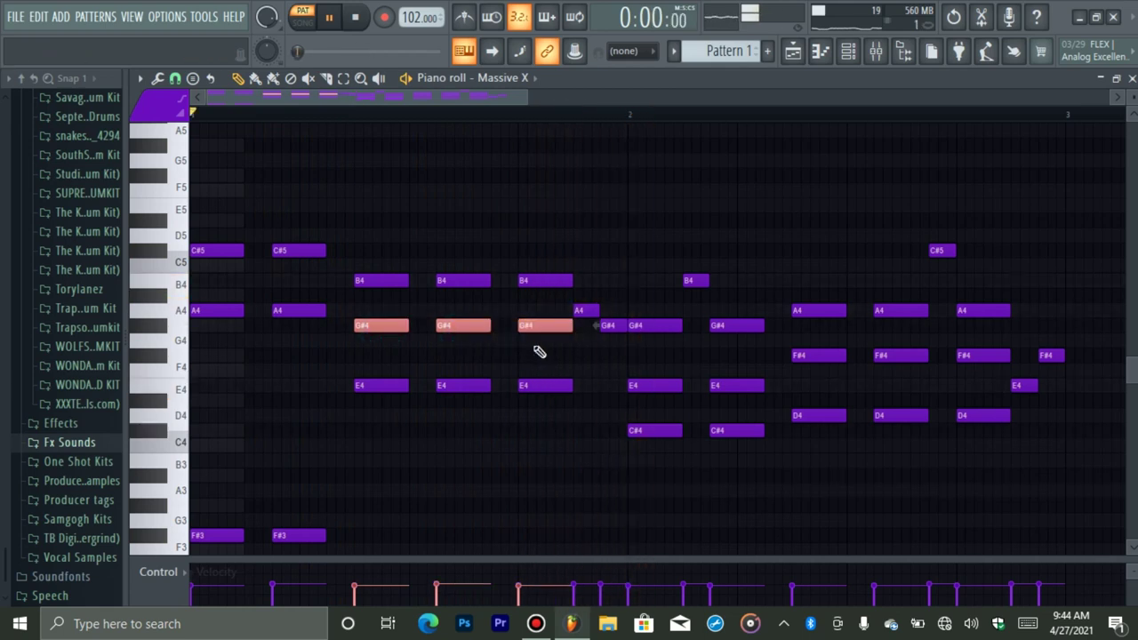
pyautogui.hotkey('ctrl', 'Down')
pyautogui.press('space')
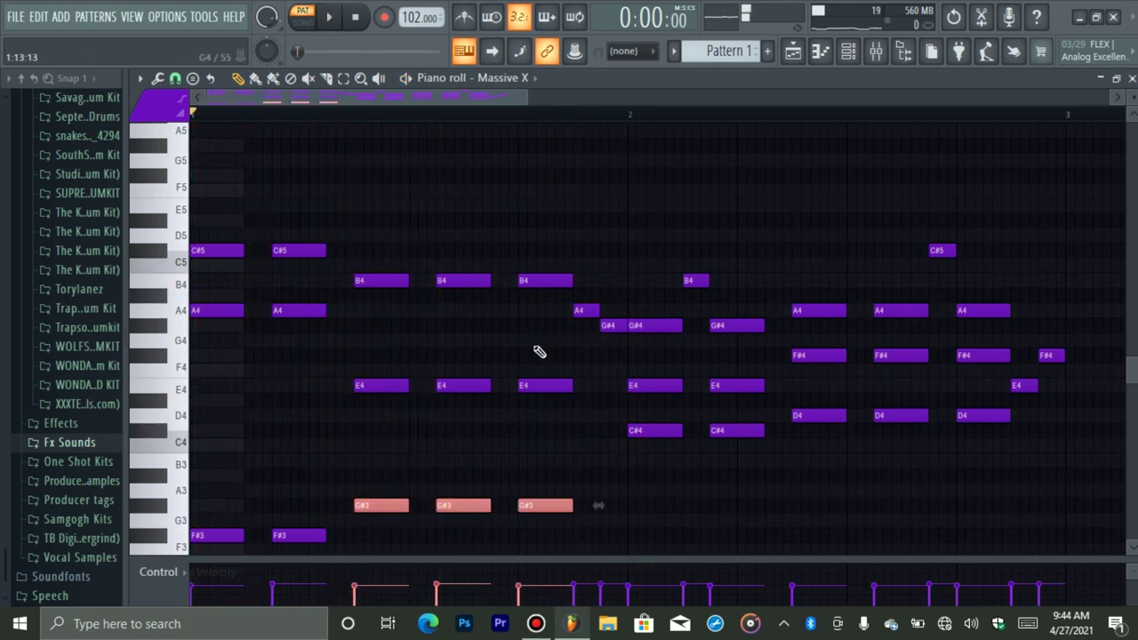
# Step: Transpose the whole pattern up six semitones so it starts on C4, D#5 and G5, and play it
pyautogui.hotkey('ctrl', 'a')
pyautogui.press('Up')
pyautogui.press('Up')
pyautogui.press('Up')
pyautogui.press('Up')
pyautogui.press('Up')
pyautogui.press('Up')
pyautogui.press('space')
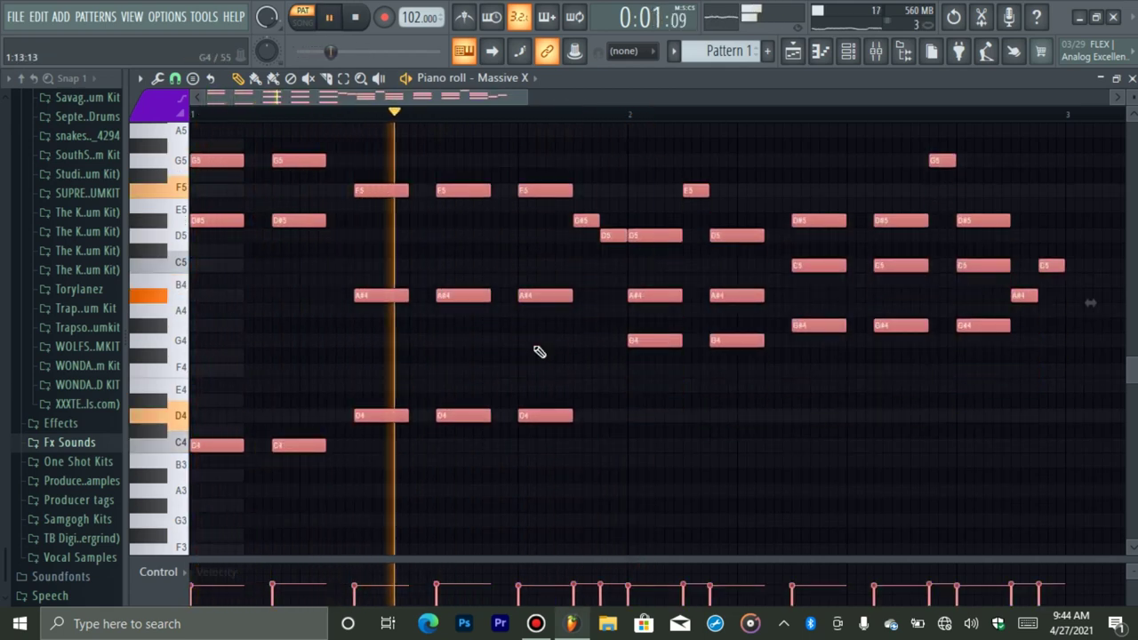
# Step: In the last three bar 1 chords, raise the D4 notes to D5 and lower the A#4 notes to A#3
pyautogui.moveTo(600, 381); pyautogui.dragTo(294, 500)
pyautogui.moveTo(377, 401); pyautogui.dragTo(559, 472)
pyautogui.hotkey('ctrl', 'Up')
pyautogui.moveTo(551, 281); pyautogui.dragTo(481, 316)
pyautogui.moveTo(398, 329); pyautogui.dragTo(353, 330)
pyautogui.hotkey('ctrl', 'Down')
# Step: Transpose the whole pattern down three semitones so it starts on A3, C5 and E5, and stop playback
pyautogui.hotkey('ctrl', 'a')
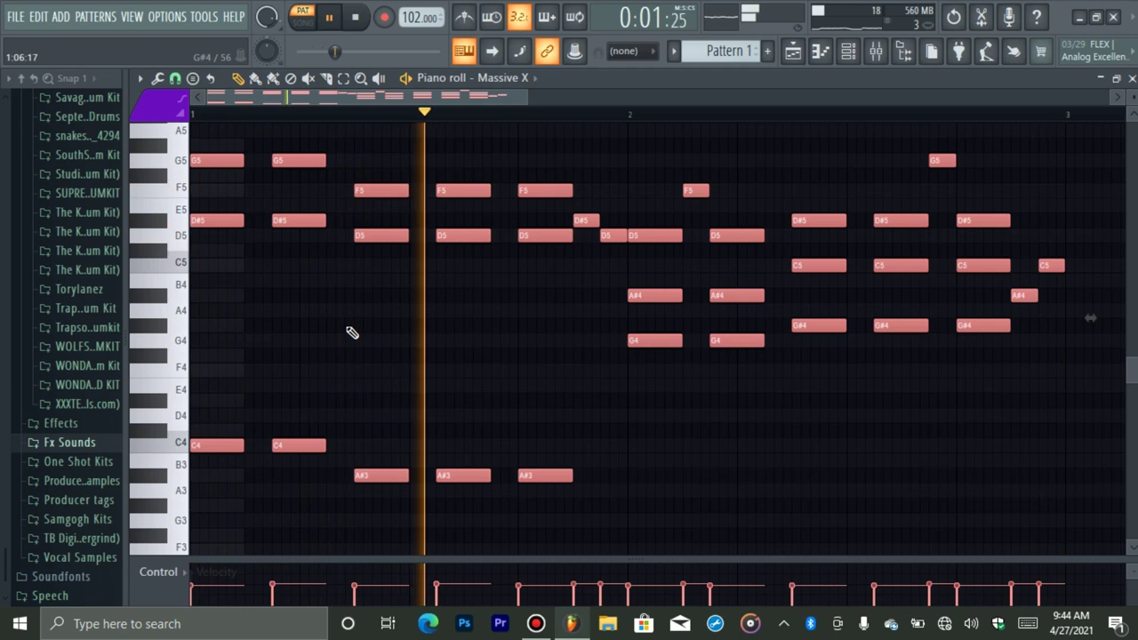
pyautogui.press('Down')
pyautogui.press('Down')
pyautogui.press('Down')
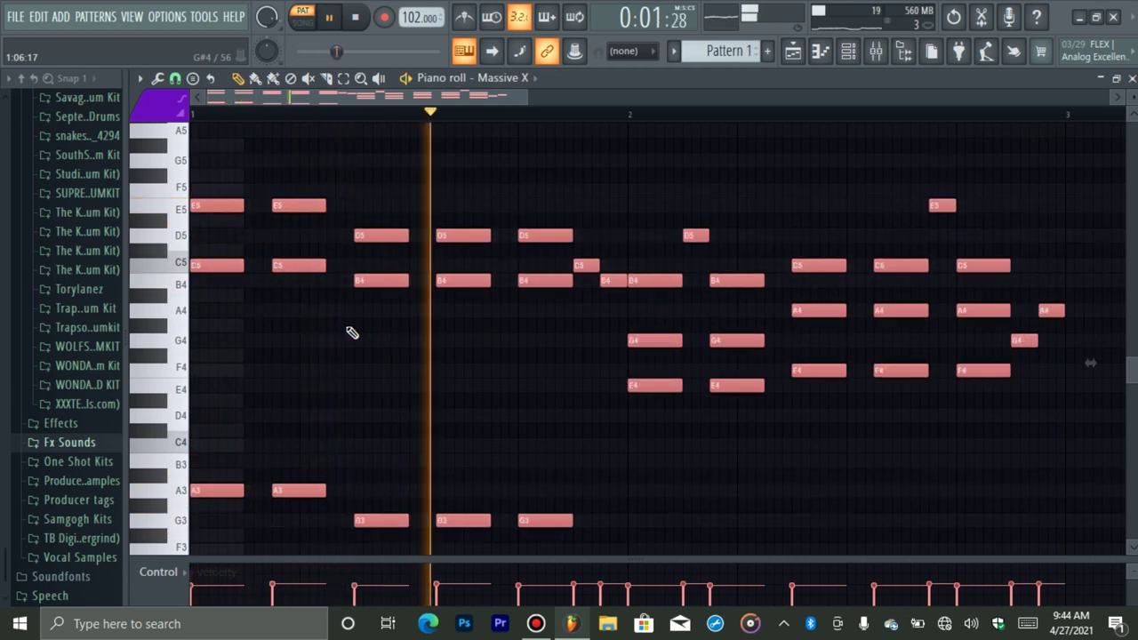
pyautogui.press('space')
# Step: Raise the lowest notes of the five bar 1 chords one octave to A4 and G4, then delete them
pyautogui.moveTo(640, 432); pyautogui.dragTo(264, 533)
pyautogui.keyDown('ctrl'); pyautogui.click(263, 534); pyautogui.keyUp('ctrl')
pyautogui.moveTo(216, 436); pyautogui.dragTo(536, 553)
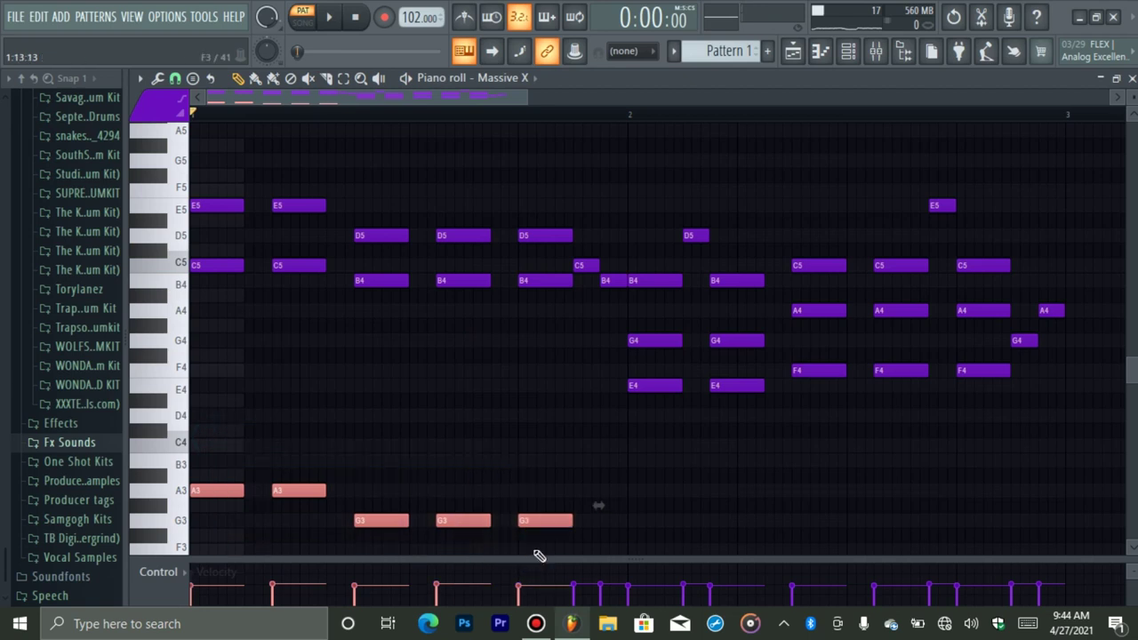
pyautogui.hotkey('ctrl', 'Up')
pyautogui.scroll(3, 539, 556)
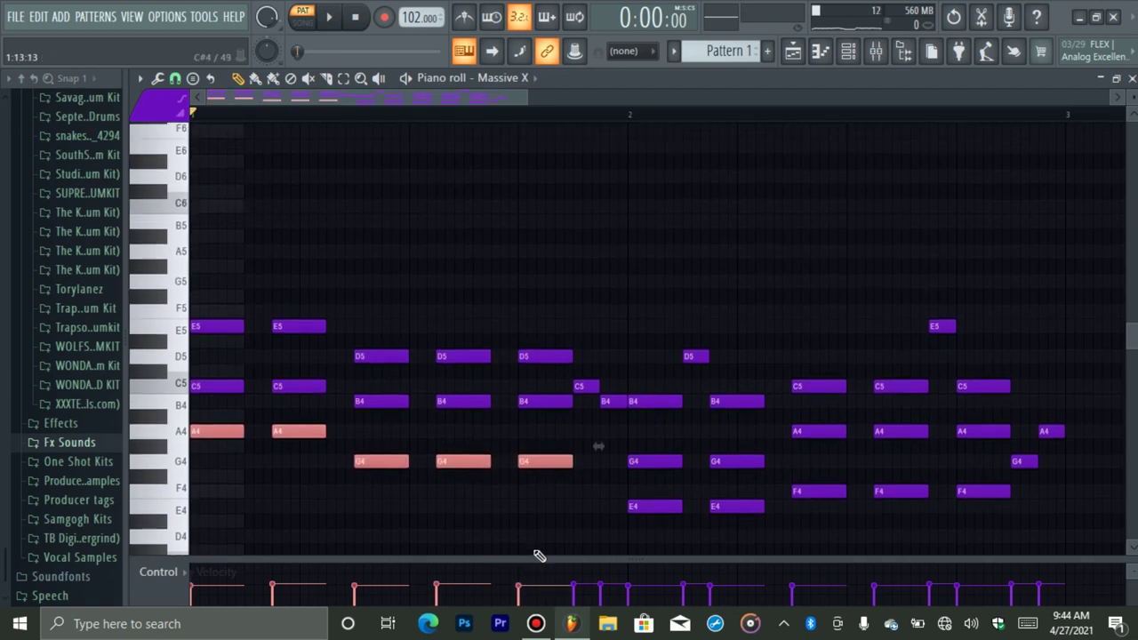
pyautogui.press('Delete')
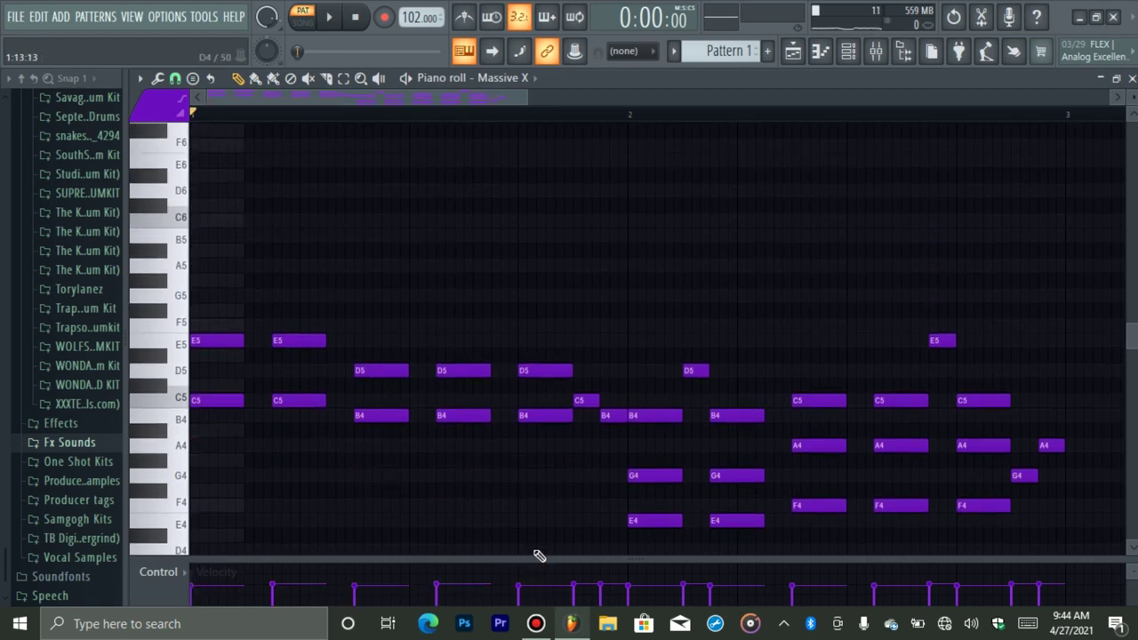
# Step: Delete all notes in the pattern and place a new D#5 note at the start of bar 1
pyautogui.hotkey('ctrl', 'a')
pyautogui.press('Delete')
pyautogui.moveTo(380, 332); pyautogui.dragTo(193, 373)
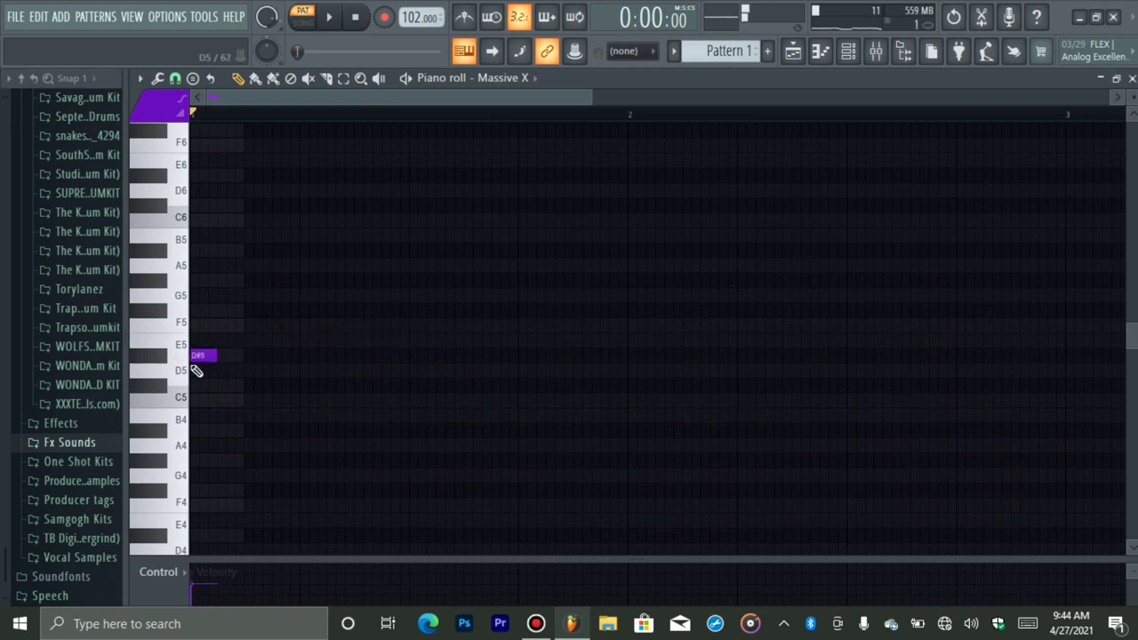
# Step: Complete the bar 1 opening chord with G5 and C5, and place a copy one semitone lower near mid-bar
pyautogui.moveTo(229, 327); pyautogui.dragTo(211, 295)
pyautogui.moveTo(222, 382); pyautogui.dragTo(181, 401)
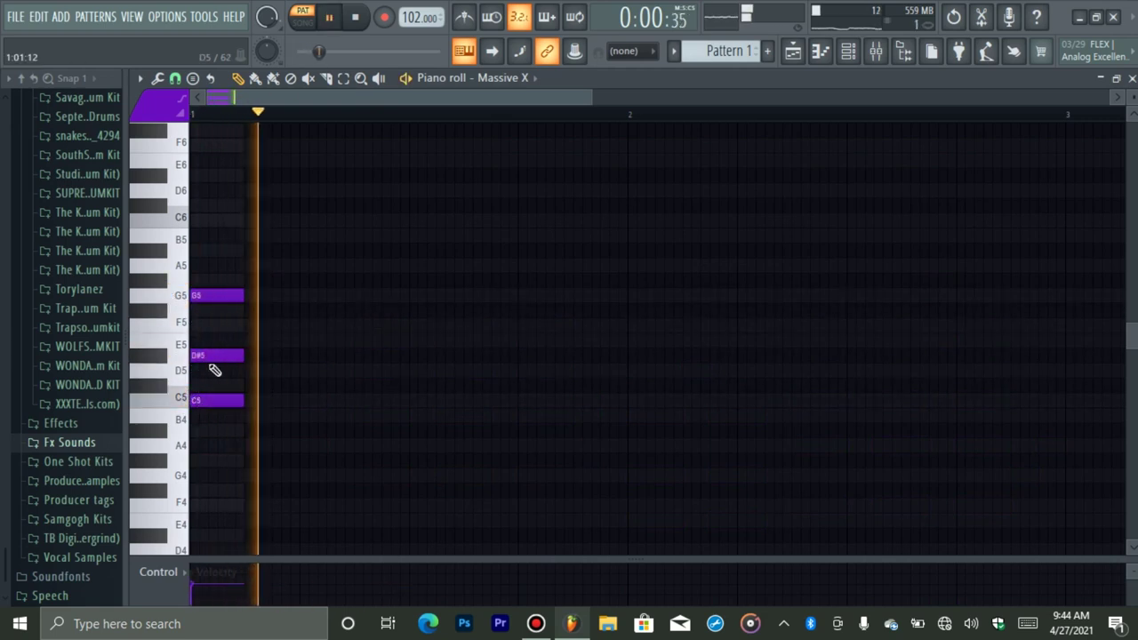
pyautogui.hotkey('ctrl', 'b')
pyautogui.hotkey('shift', 'Down')
pyautogui.hotkey('shift', 'Right')
pyautogui.hotkey('shift', 'Right')
pyautogui.hotkey('shift', 'Right')
pyautogui.hotkey('shift', 'Right')
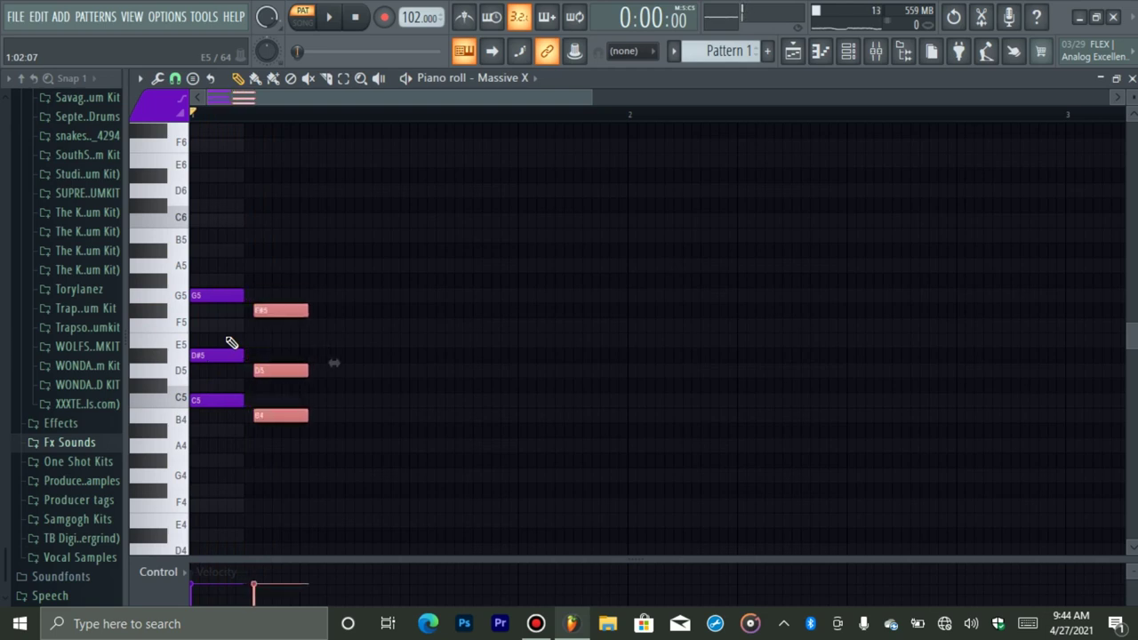
pyautogui.hotkey('shift', 'Left')
pyautogui.press('space')
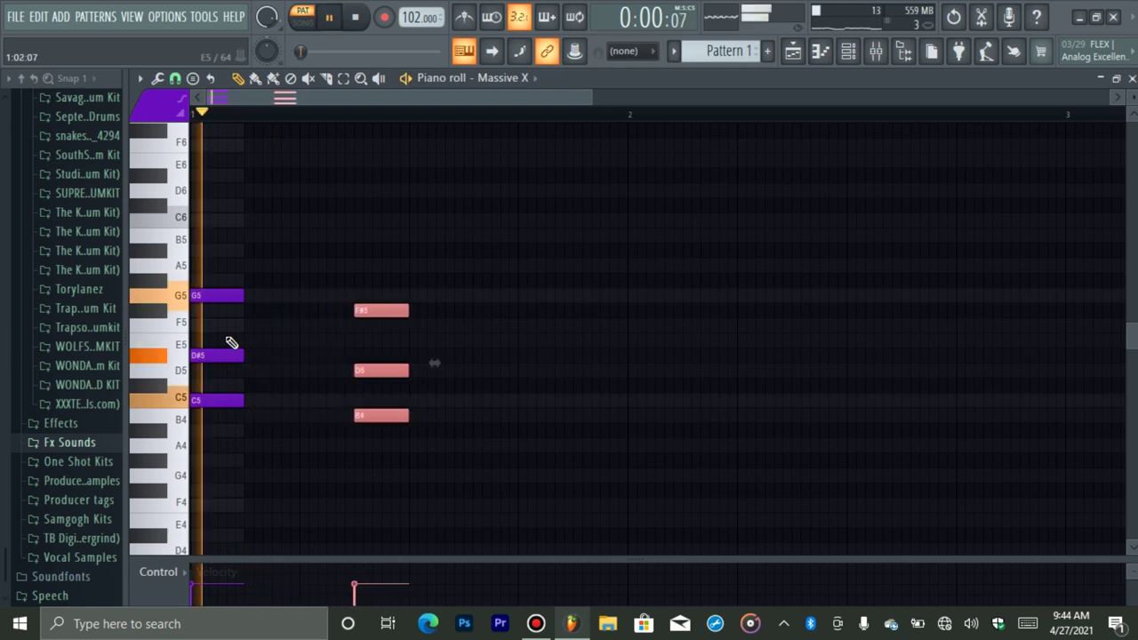
# Step: Lower the second chord three semitones, raise its middle note to C5, and play the pattern to check it
pyautogui.press('space')
pyautogui.hotkey('shift', 'Down')
pyautogui.hotkey('shift', 'Down')
pyautogui.hotkey('shift', 'Down')
pyautogui.press('space')
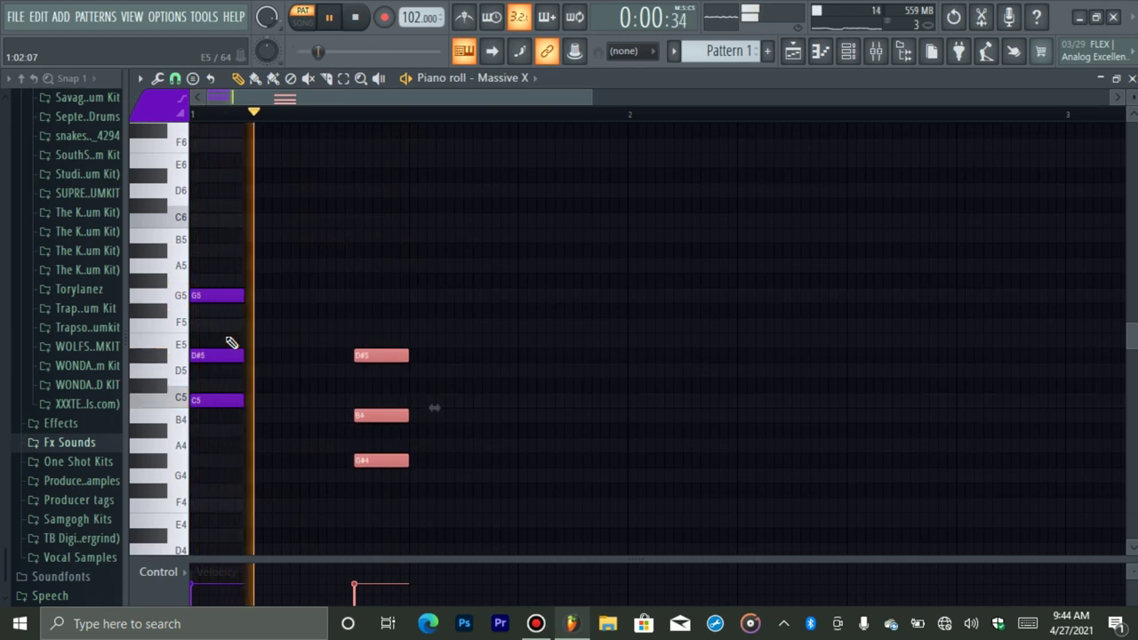
pyautogui.click(376, 418)
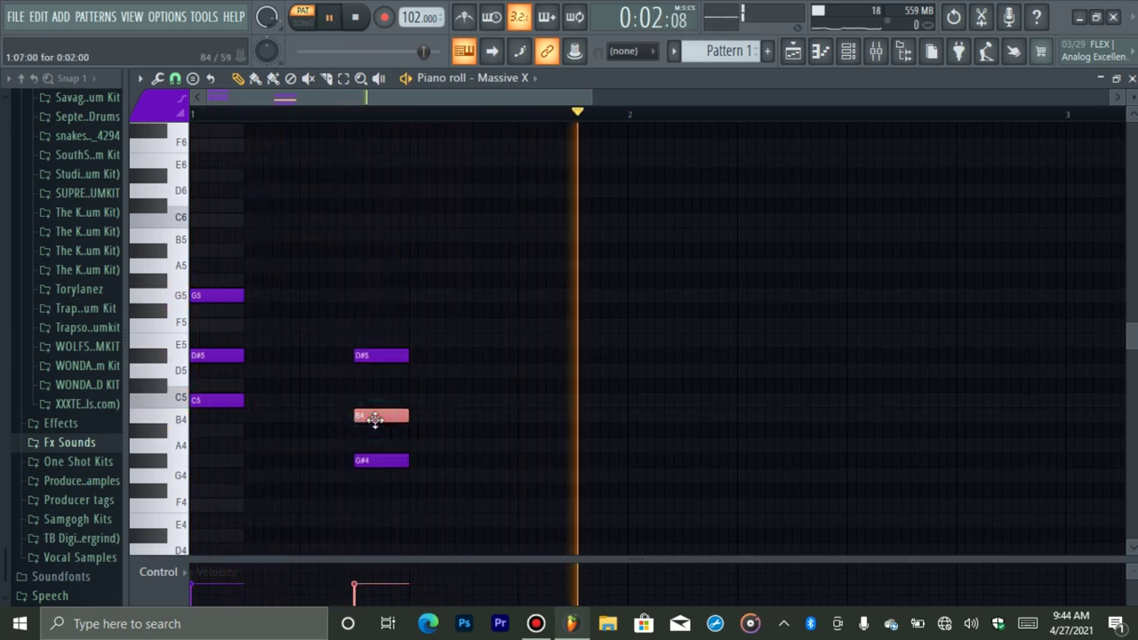
pyautogui.hotkey('shift', 'Up')
pyautogui.press('space')
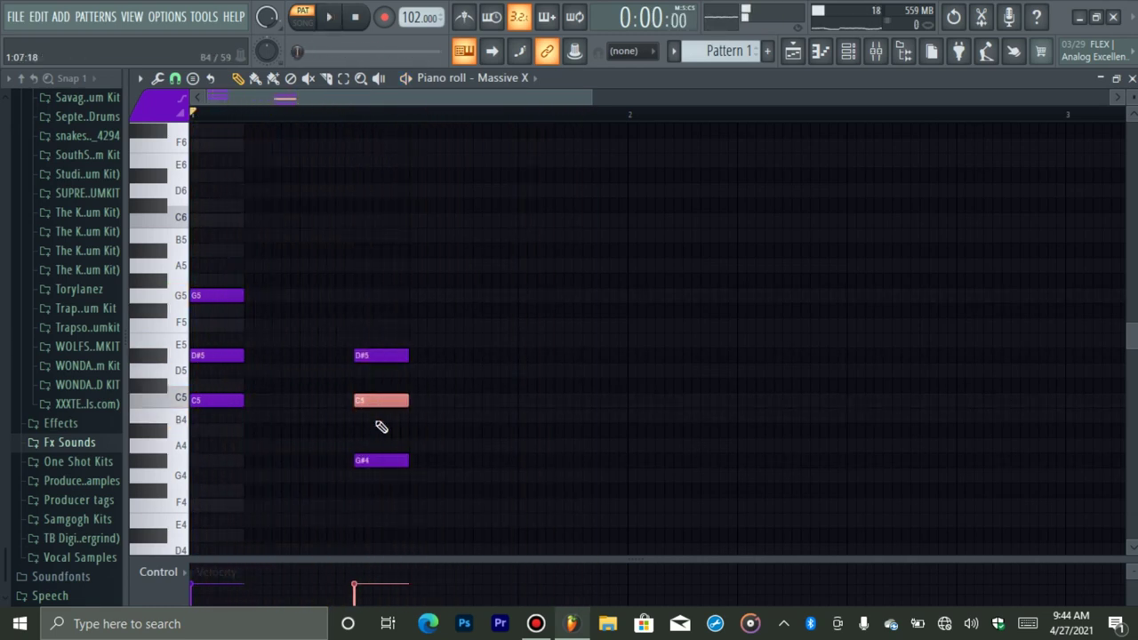
# Step: Duplicate the G#4, C5 and D#5 chord and place the copy in the last part of bar 1 during playback
pyautogui.moveTo(410, 337); pyautogui.dragTo(347, 556)
pyautogui.hotkey('ctrl', 'b')
pyautogui.hotkey('shift', 'Right')
pyautogui.hotkey('shift', 'Right')
pyautogui.hotkey('shift', 'Right')
pyautogui.hotkey('shift', 'Right')
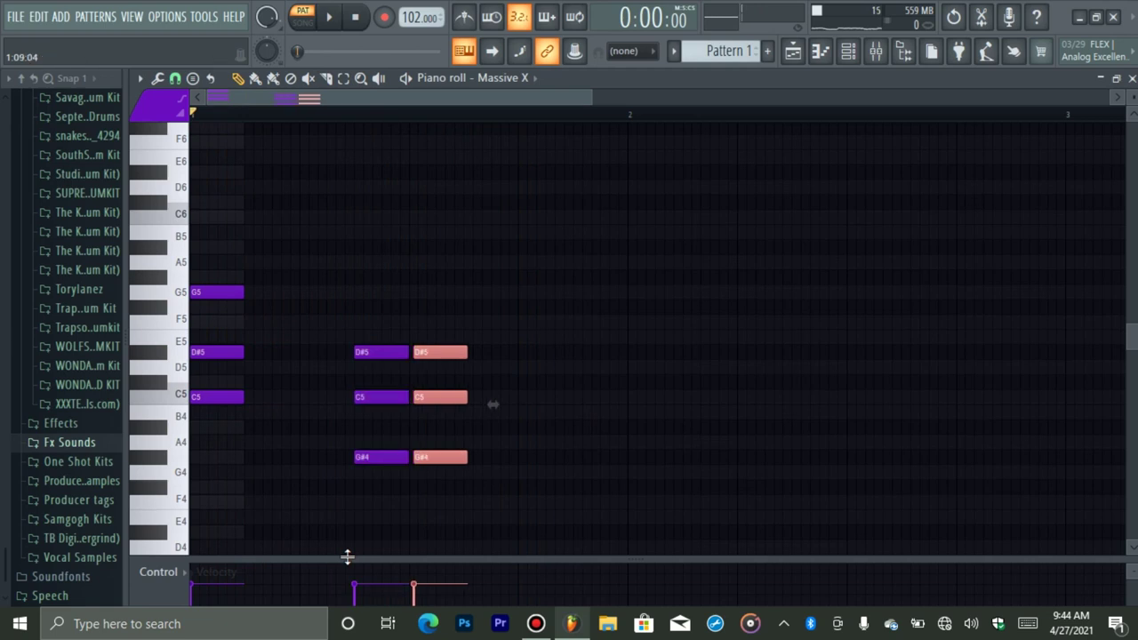
pyautogui.press('space')
pyautogui.hotkey('shift', 'Right')
pyautogui.hotkey('shift', 'Right')
pyautogui.hotkey('shift', 'Right')
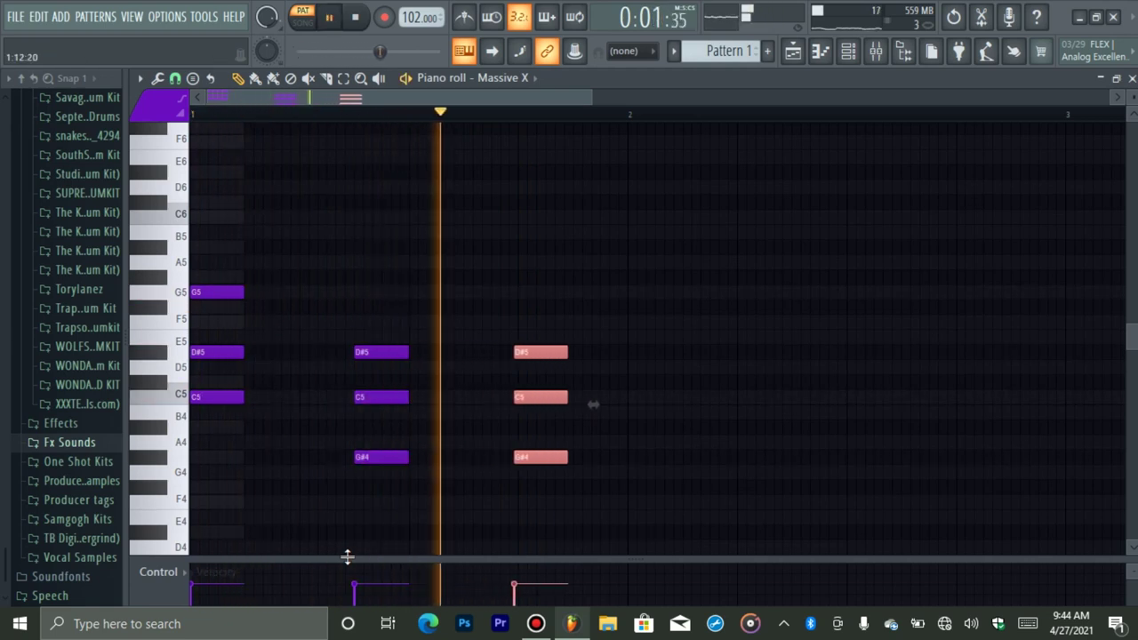
# Step: Raise the third chord two semitones to A#4, D5 and F5, and shift it slightly earlier in bar 1
pyautogui.hotkey('shift', 'Up')
pyautogui.hotkey('shift', 'Up')
pyautogui.hotkey('shift', 'Left')
pyautogui.hotkey('shift', 'Left')
pyautogui.hotkey('shift', 'Left')
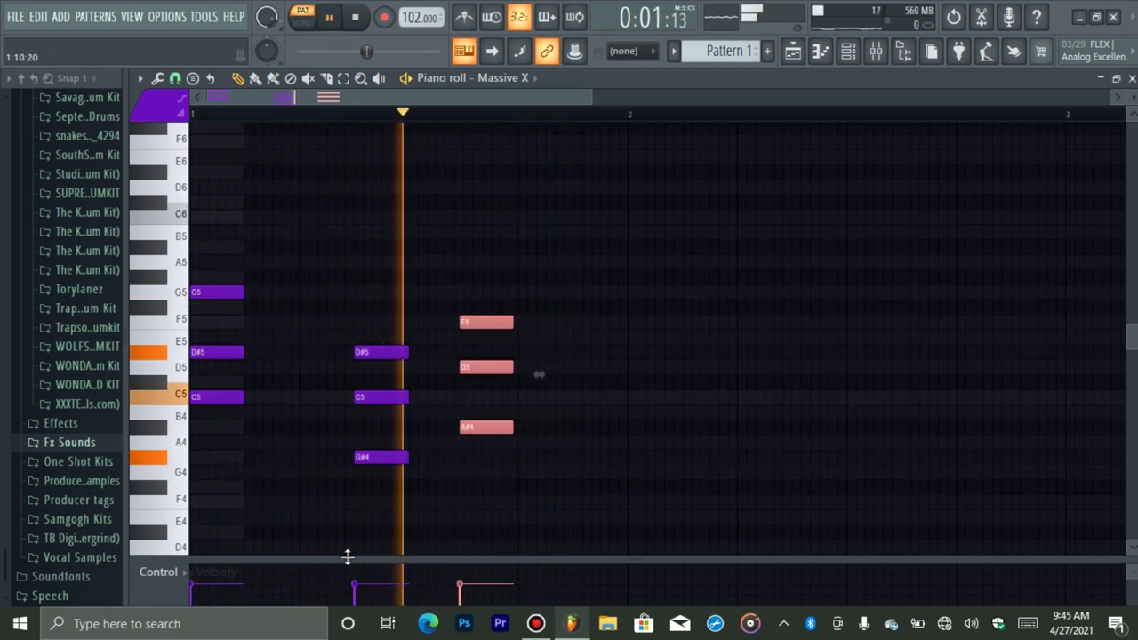
# Step: Transpose the whole pattern down four semitones so it starts on G#4, B4 and D#5, and play it back
pyautogui.press('space')
pyautogui.hotkey('ctrl', 'a')
pyautogui.hotkey('shift', 'Down')
pyautogui.hotkey('shift', 'Down')
pyautogui.hotkey('shift', 'Down')
pyautogui.hotkey('shift', 'Down')
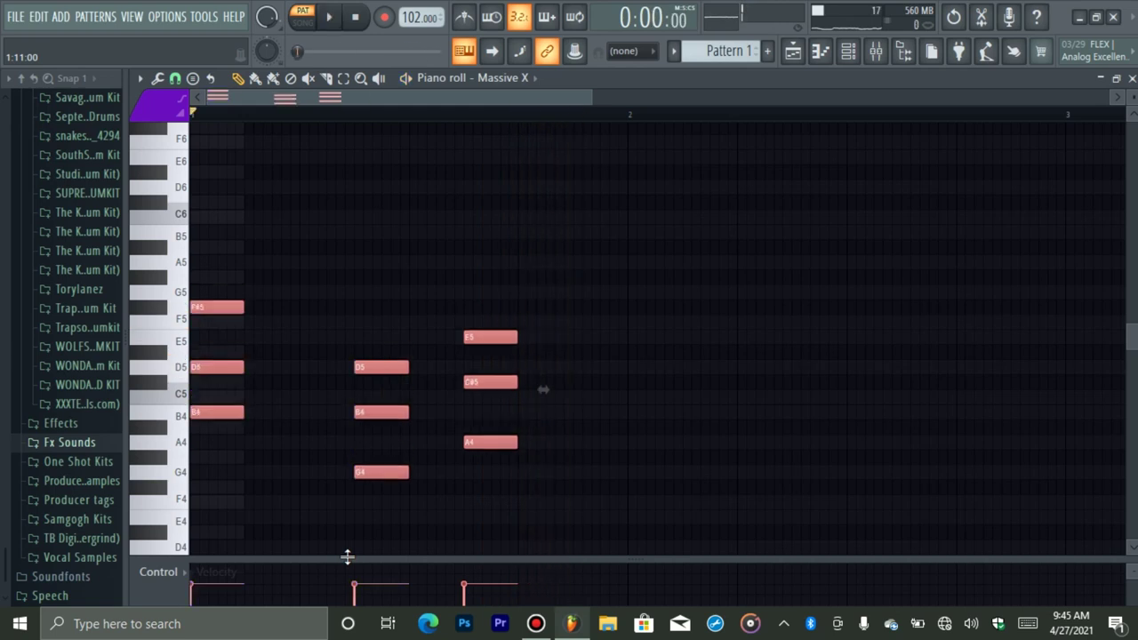
pyautogui.press('space')
pyautogui.scroll(-3, 347, 557)
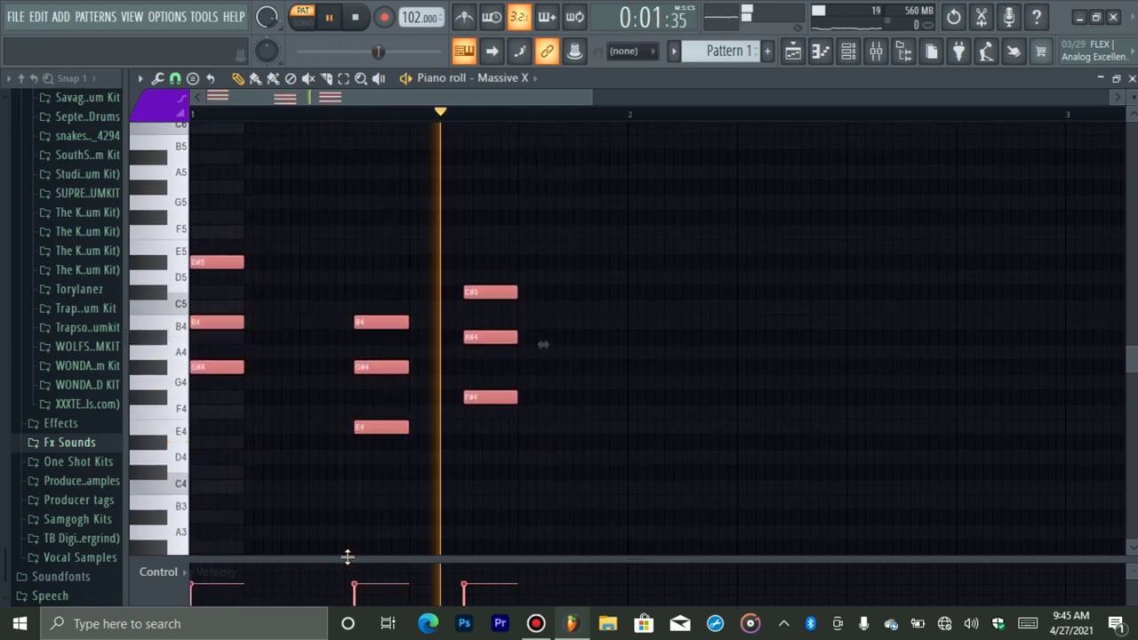
pyautogui.press('space')
# Step: Add C#5 and F#4 together near the end of bar 1, with an A#4 starting slightly after them
pyautogui.click(503, 338)
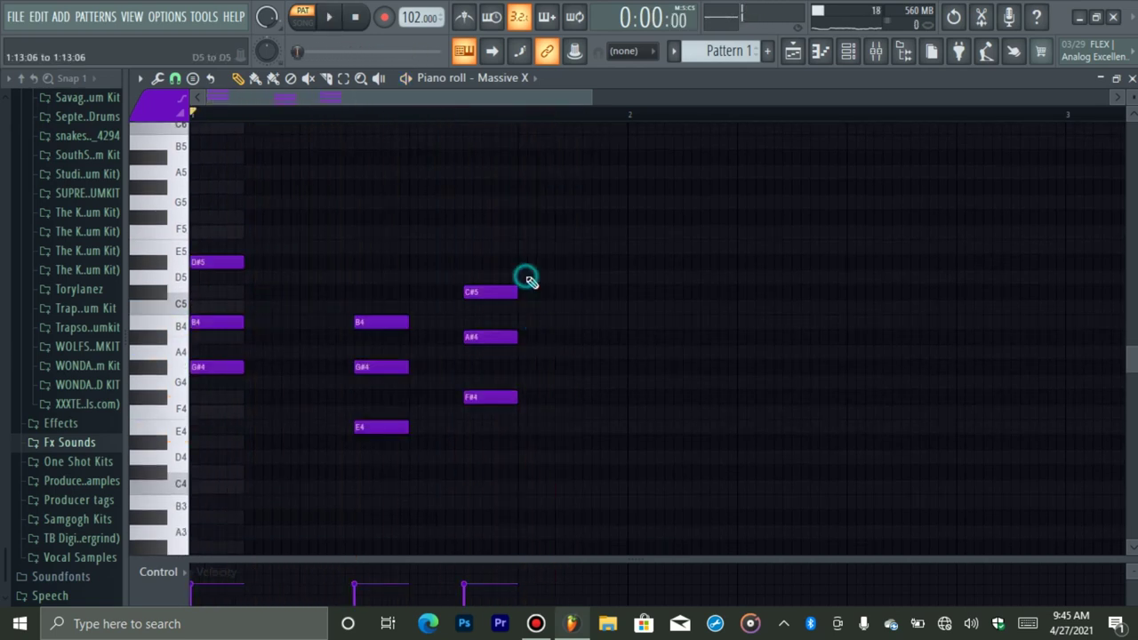
pyautogui.click(555, 294)
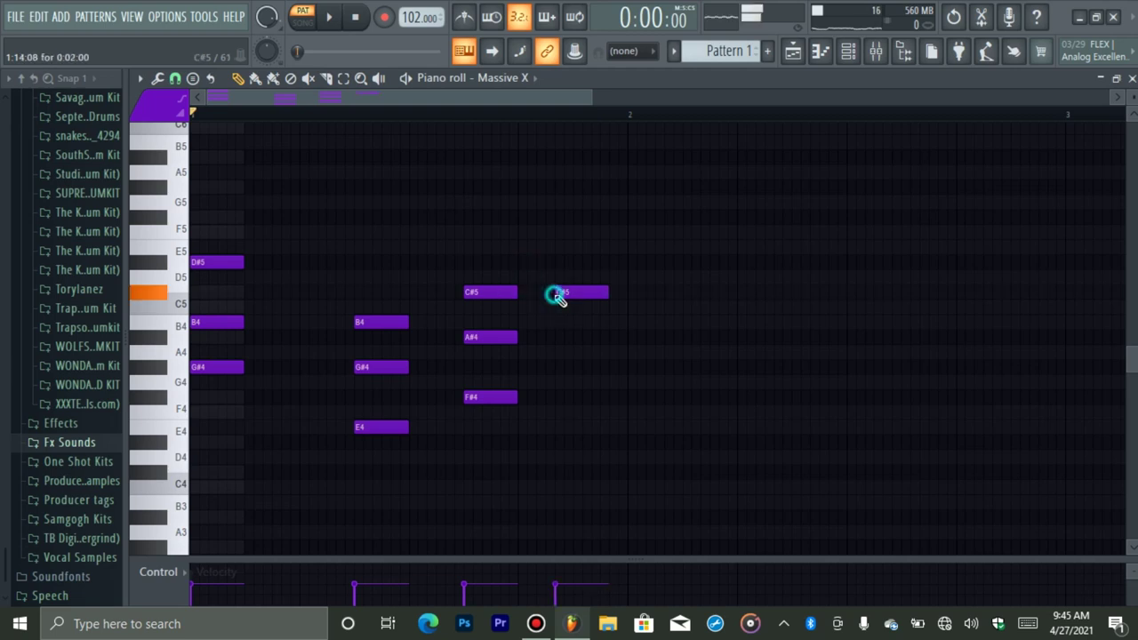
pyautogui.click(561, 292)
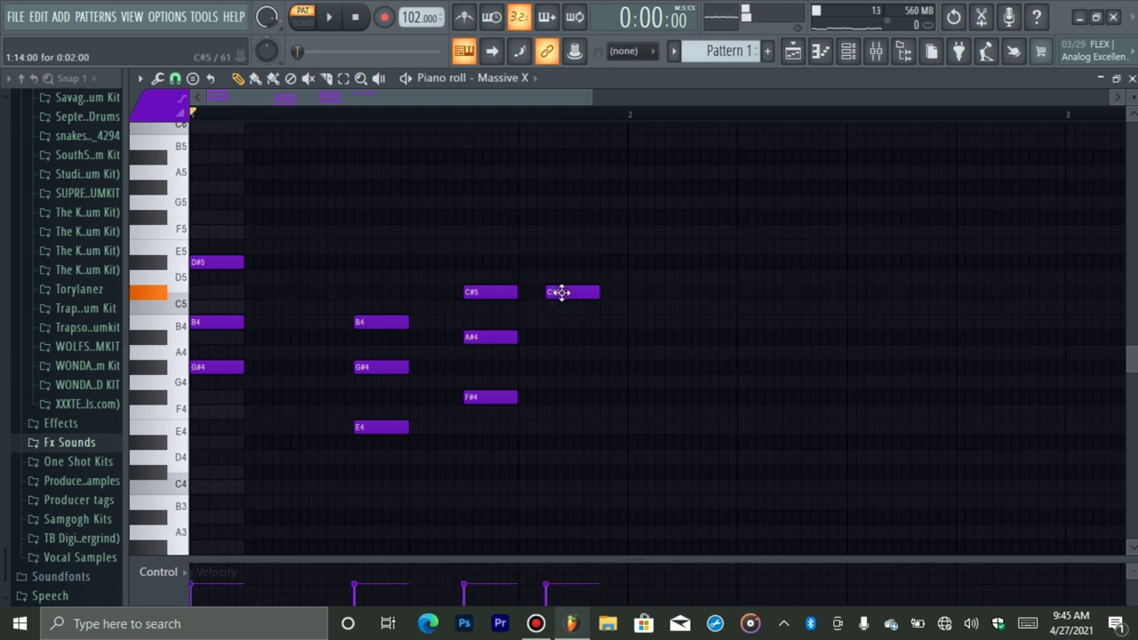
pyautogui.click(580, 339)
pyautogui.press('space')
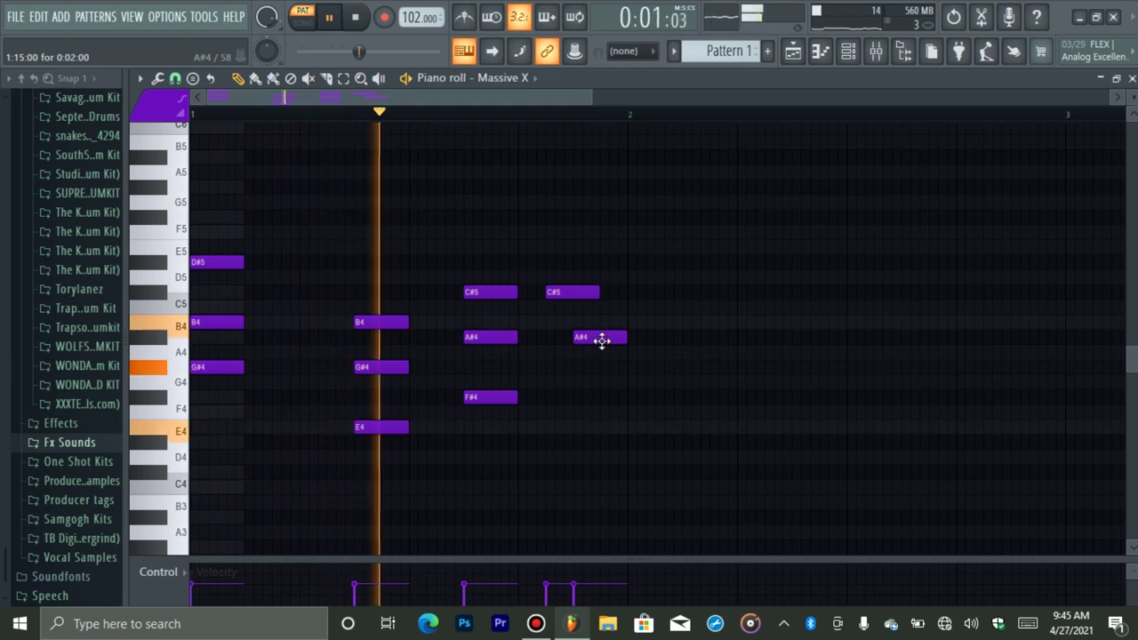
pyautogui.rightClick(608, 345)
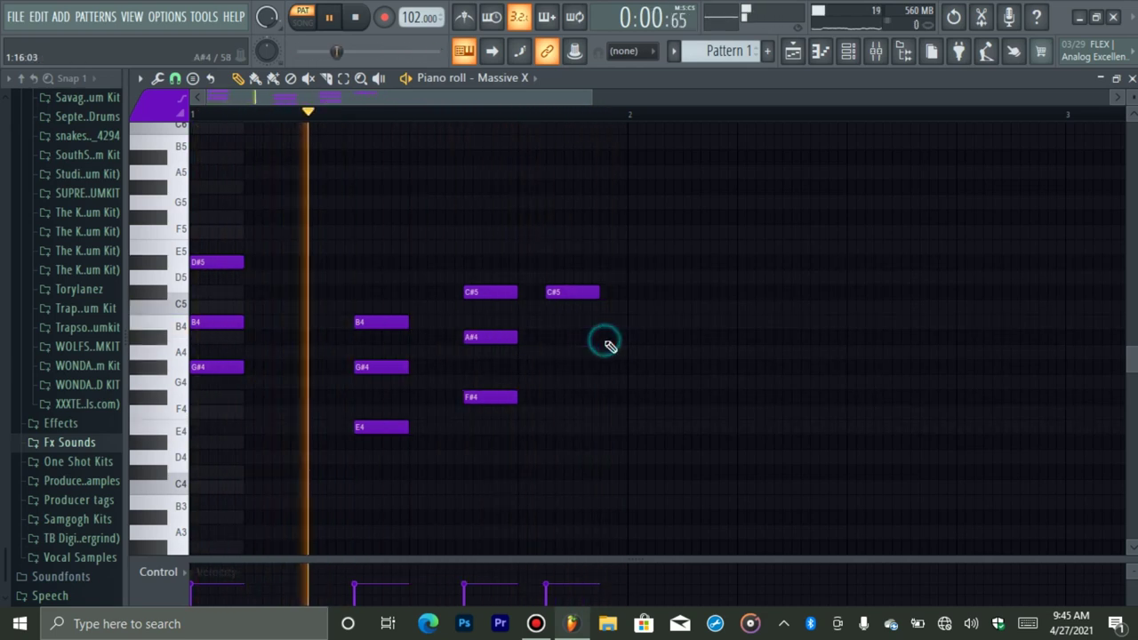
pyautogui.click(551, 398)
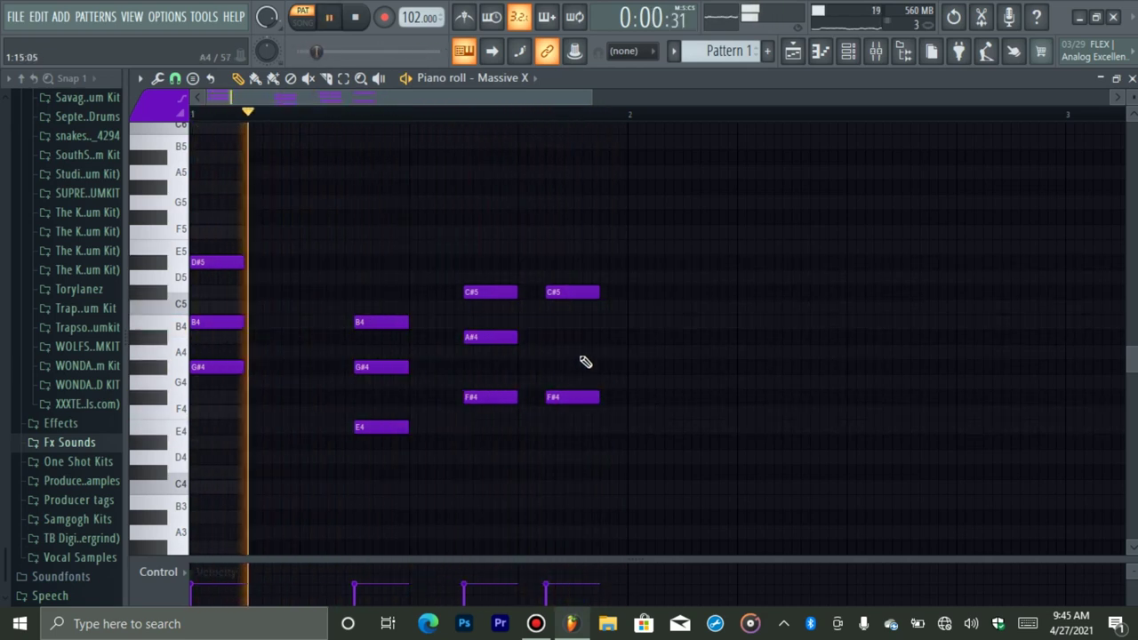
pyautogui.click(578, 338)
pyautogui.press('space')
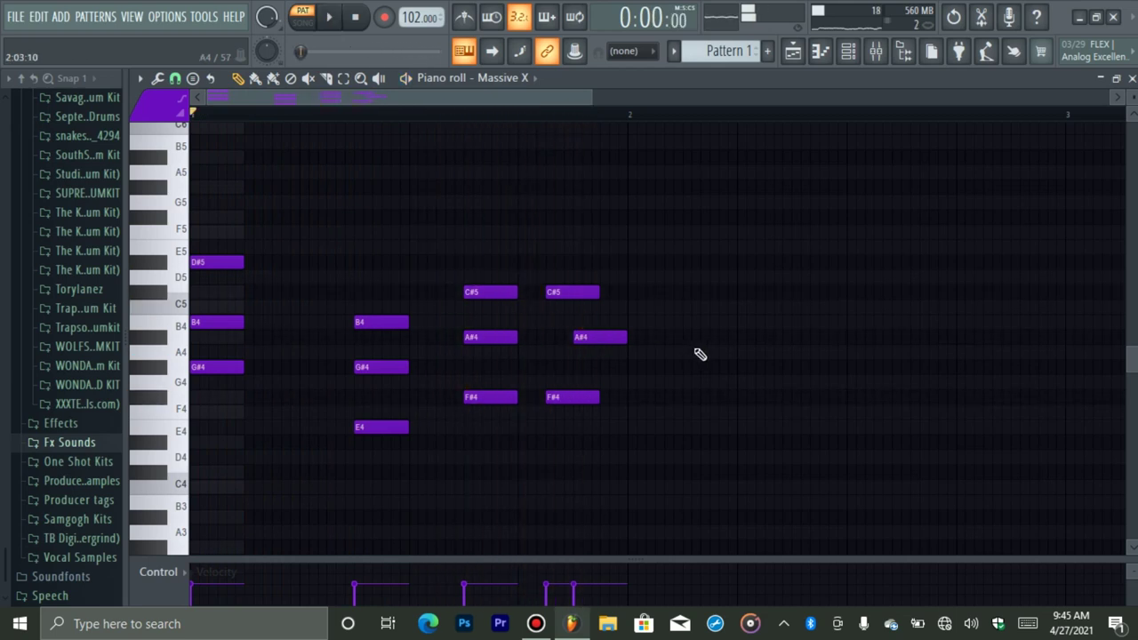
# Step: Try the whole pattern three semitones higher during playback, and return it to its previous pitch
pyautogui.hotkey('shift', 'Up')
pyautogui.hotkey('shift', 'Up')
pyautogui.hotkey('shift', 'Up')
pyautogui.press('space')
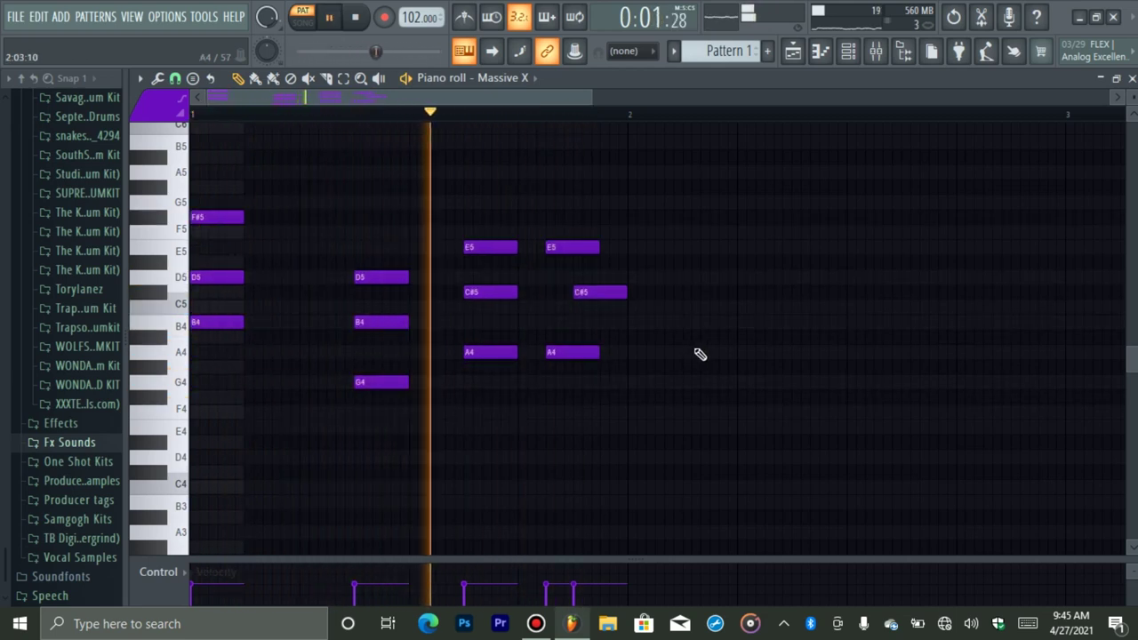
pyautogui.hotkey('shift', 'Down')
pyautogui.hotkey('shift', 'Down')
pyautogui.hotkey('shift', 'Down')
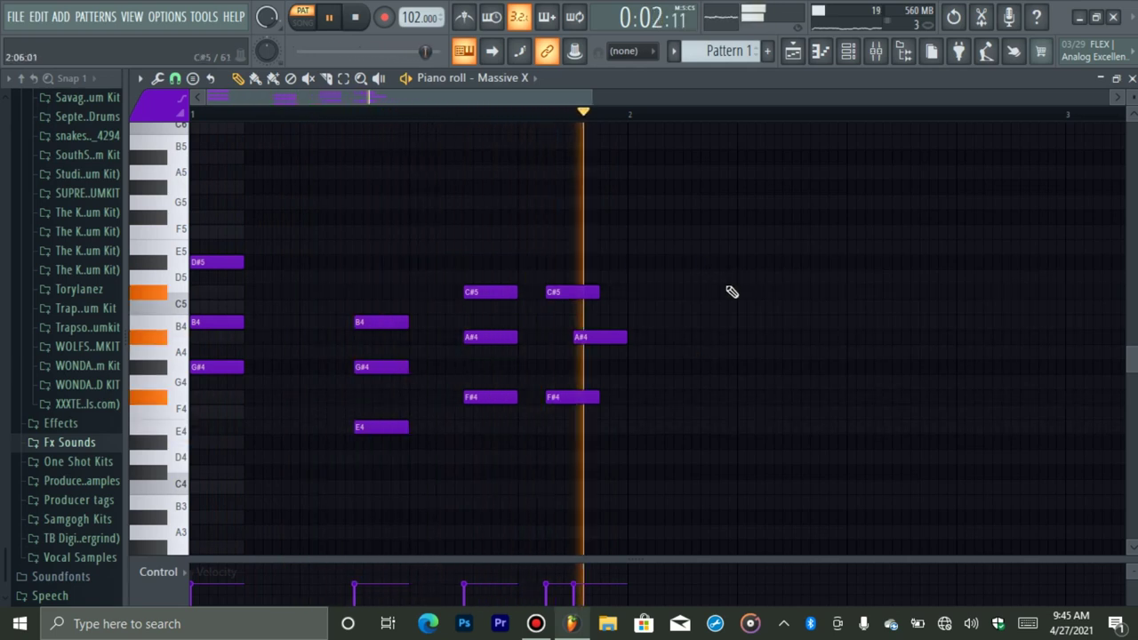
# Step: Try an extra E5 note between the last two chords, raise it two semitones, and delete it
pyautogui.click(521, 248)
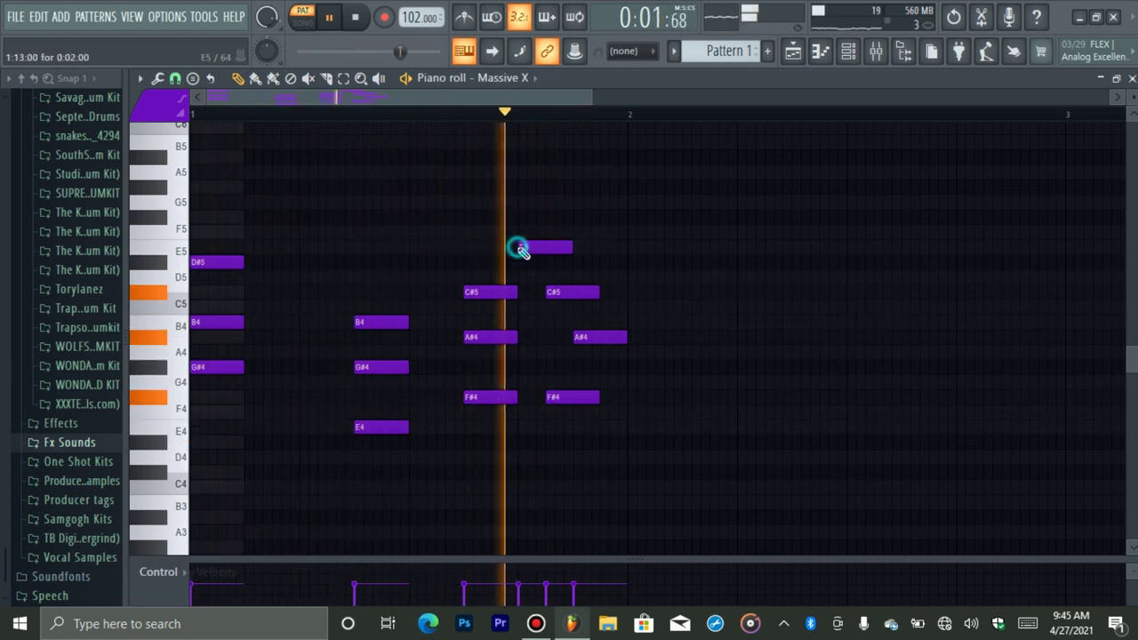
pyautogui.click(542, 250)
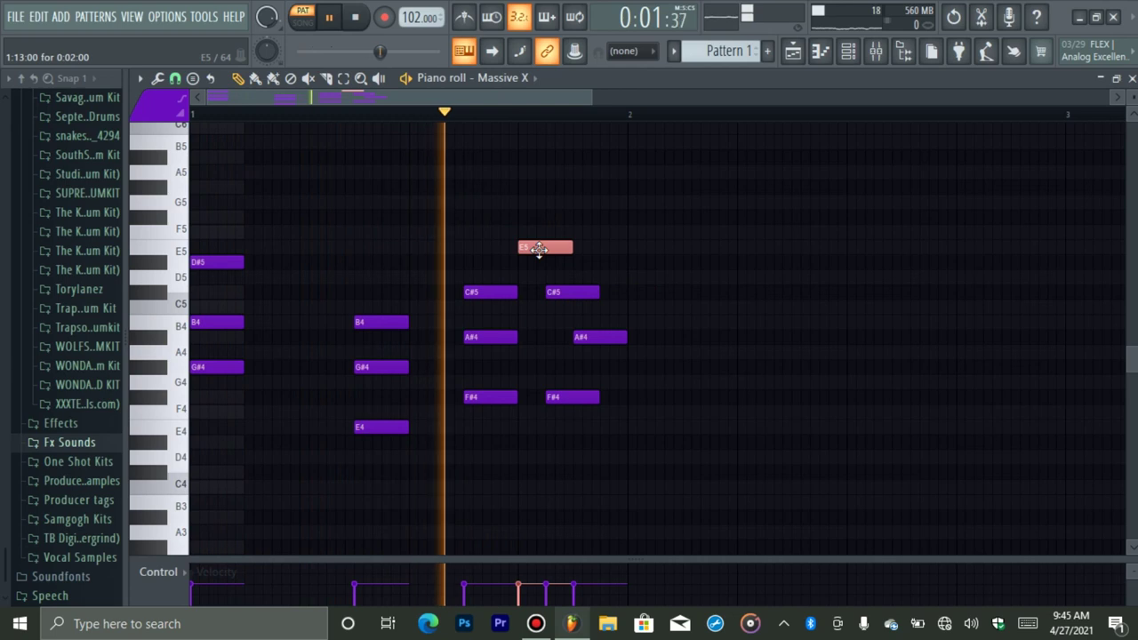
pyautogui.hotkey('shift', 'Up')
pyautogui.hotkey('shift', 'Up')
pyautogui.press('space')
pyautogui.press('Delete')
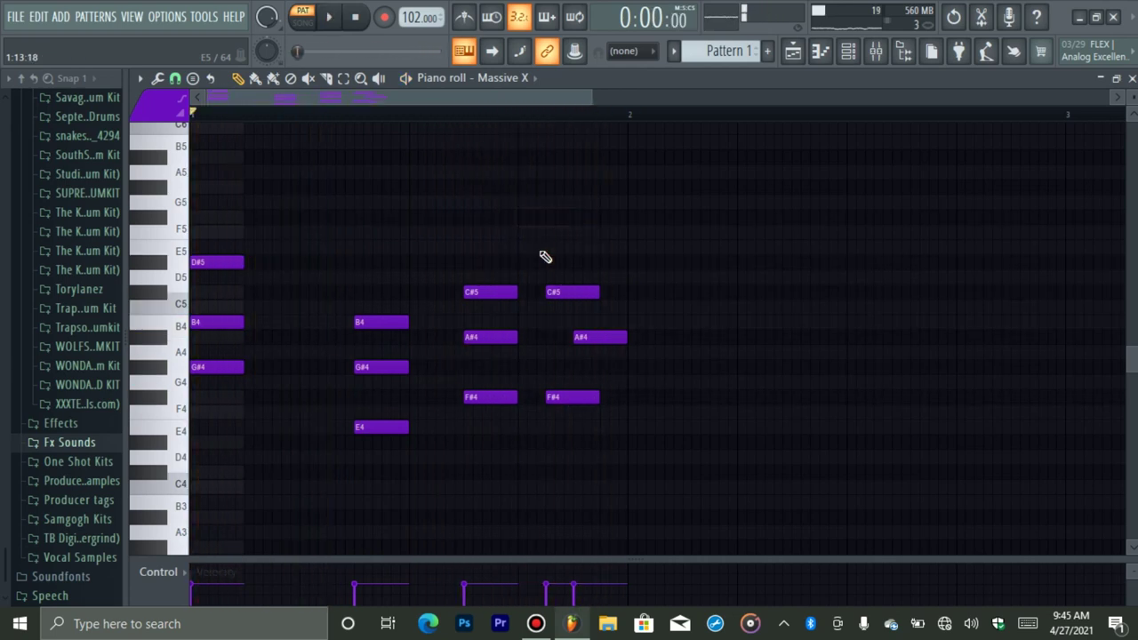
# Step: Transpose all notes up three semitones so the pattern starts on B4, D5 and F#5, and play it back
pyautogui.hotkey('ctrl', 'a')
pyautogui.hotkey('shift', 'Up')
pyautogui.hotkey('shift', 'Up')
pyautogui.hotkey('shift', 'Up')
pyautogui.press('space')
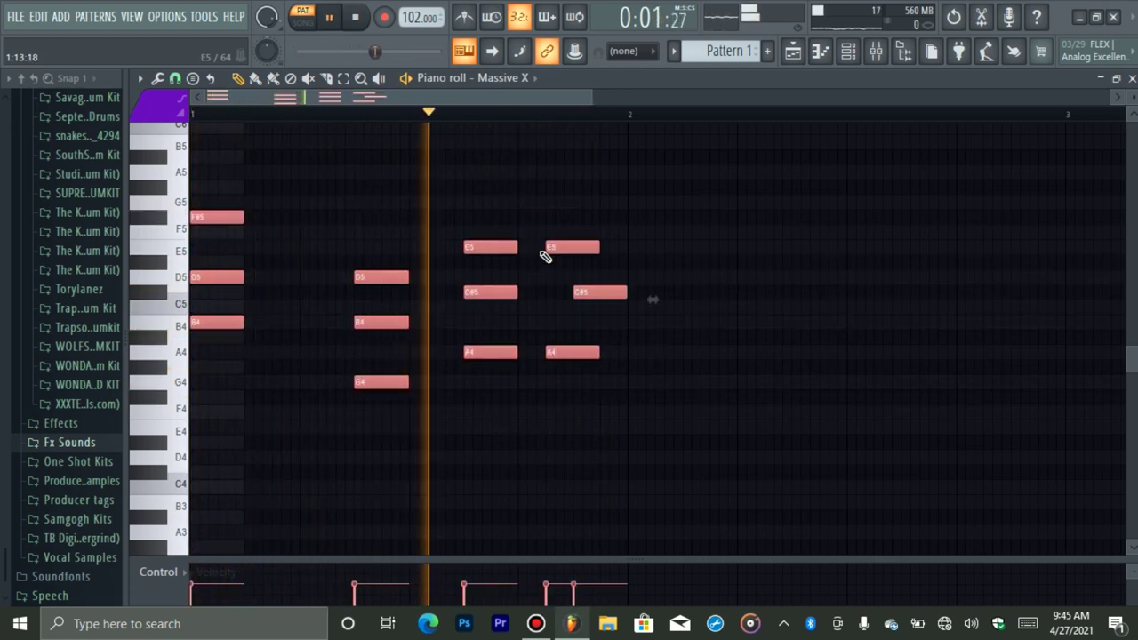
pyautogui.press('space')
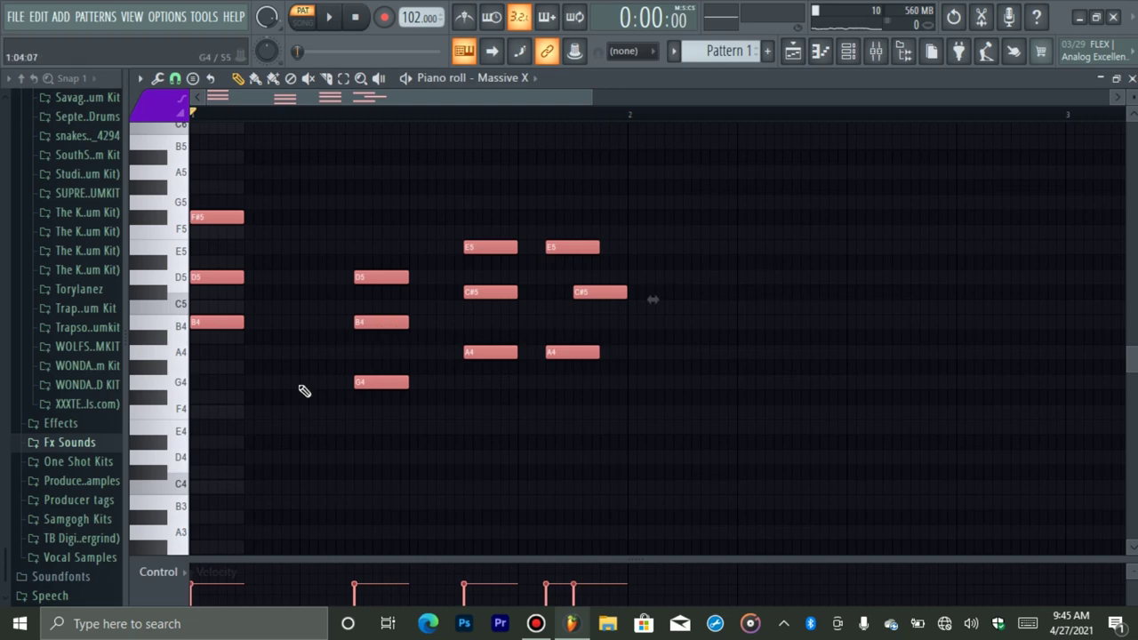
# Step: Open the Chord Codes image from the Pictures folder in File Explorer, review the chord formulas, and close it
pyautogui.press('super+e')
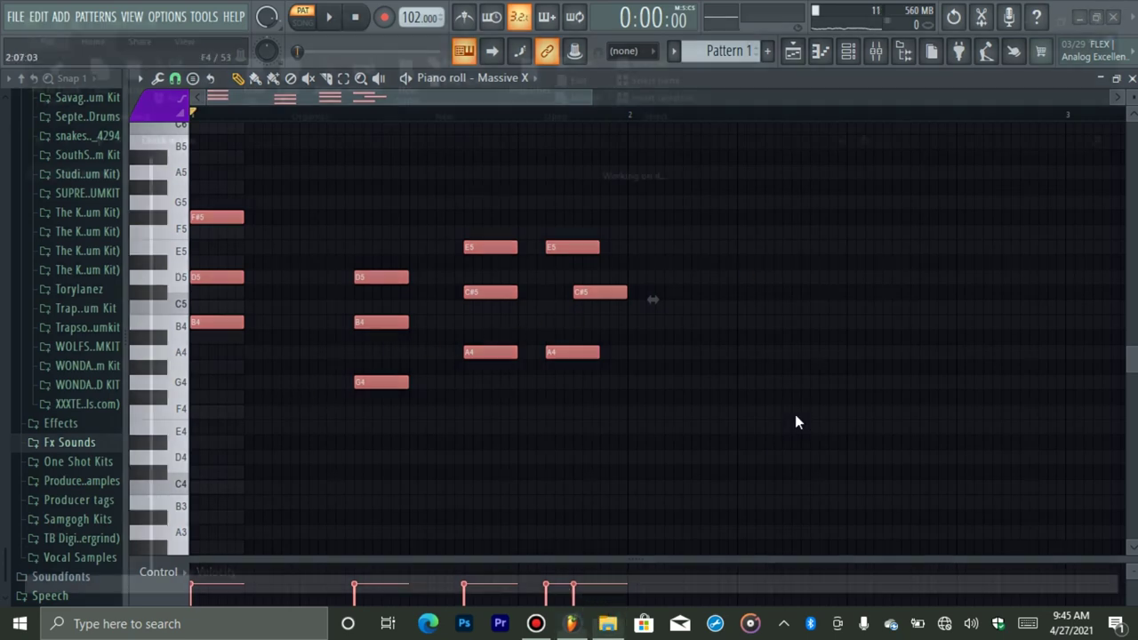
pyautogui.click(64, 348)
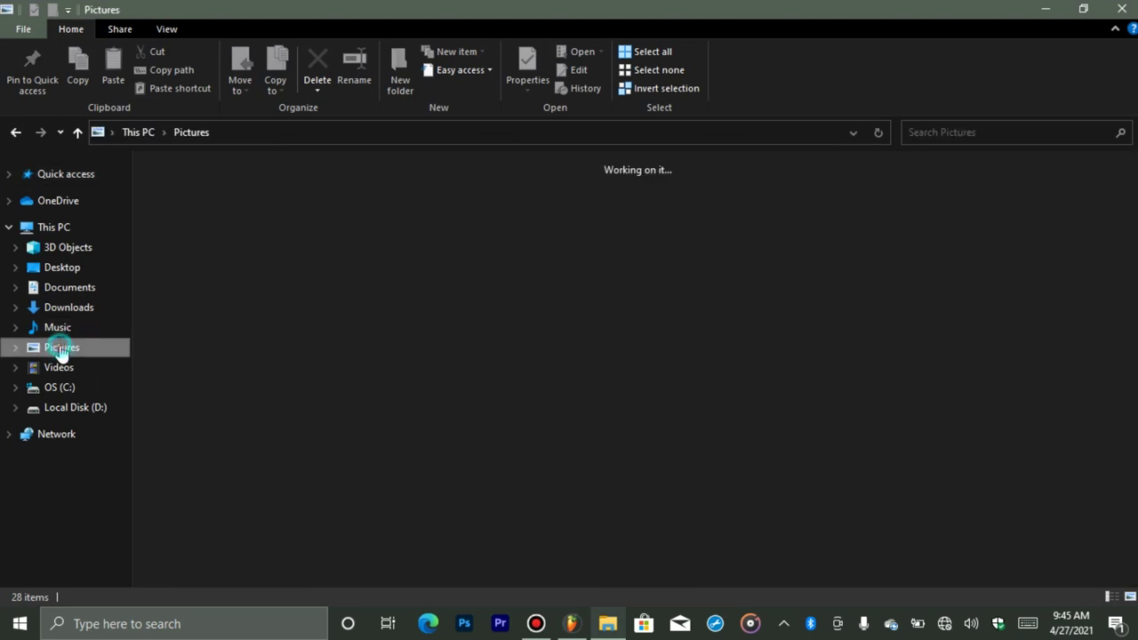
pyautogui.click(713, 559)
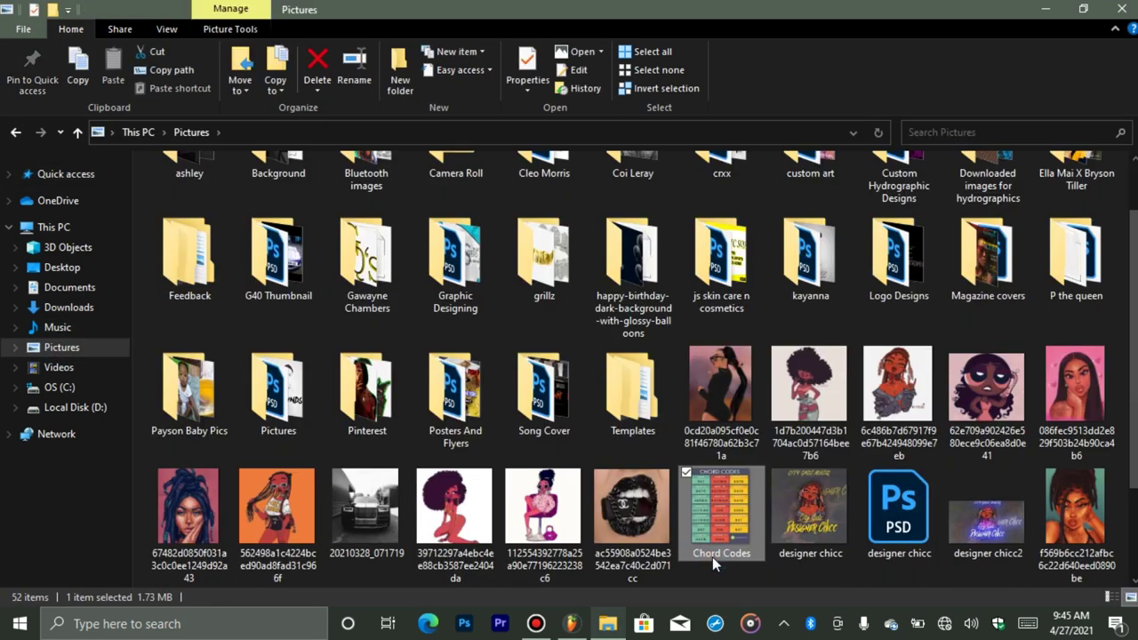
pyautogui.doubleClick(715, 511)
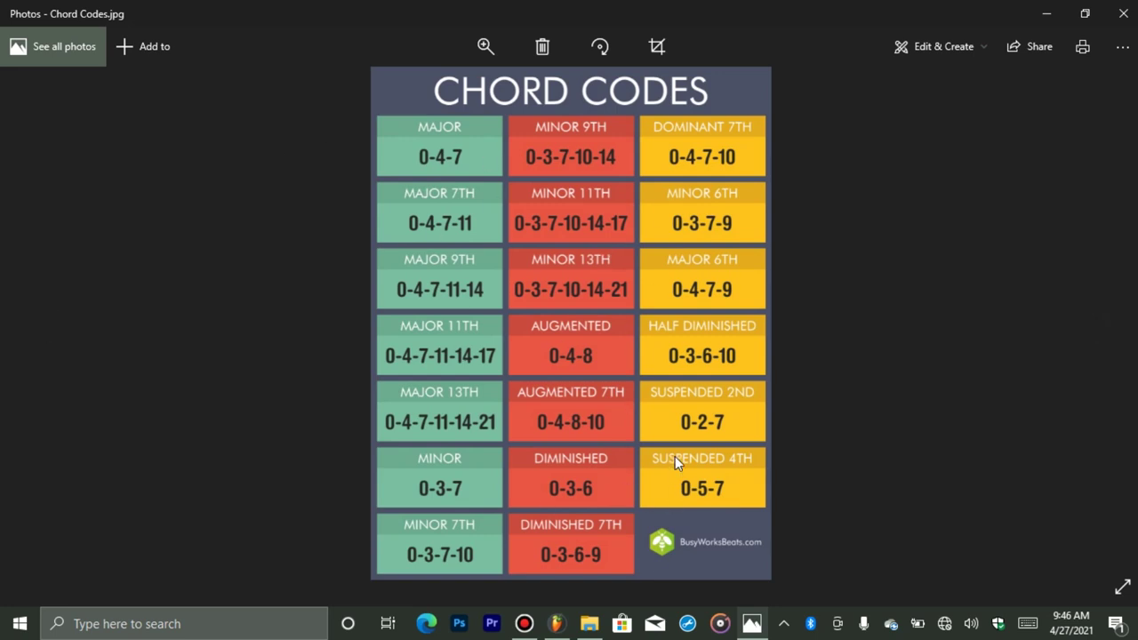
pyautogui.click(1121, 13)
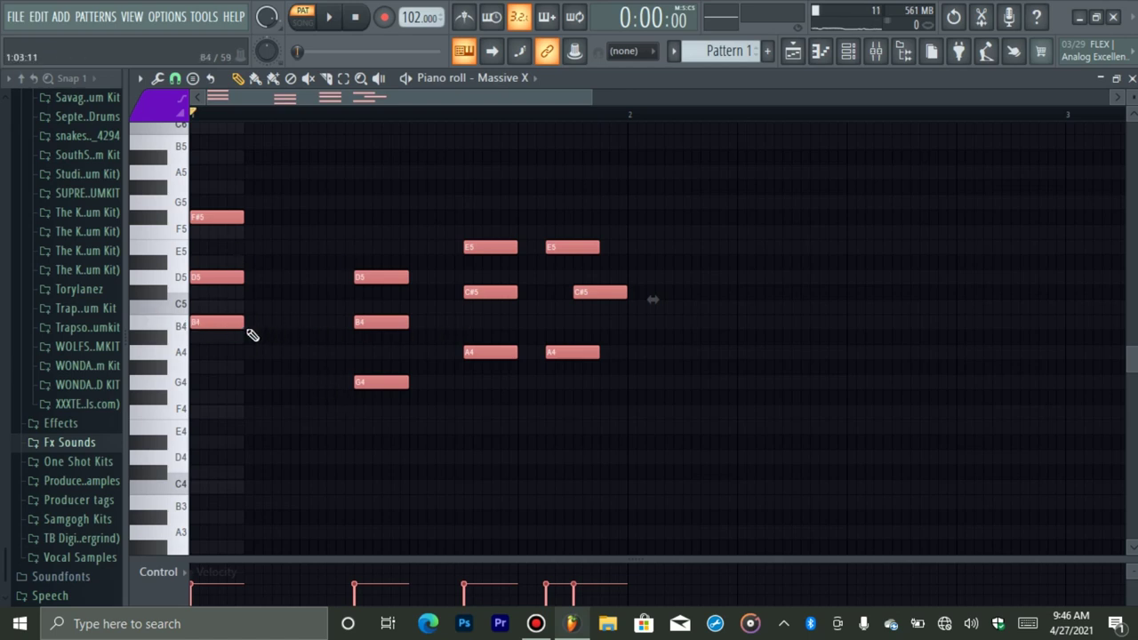
# Step: Transpose the whole pattern down three semitones so the opening chord is G#4, B4 and D#5
pyautogui.moveTo(219, 327); pyautogui.dragTo(219, 346)
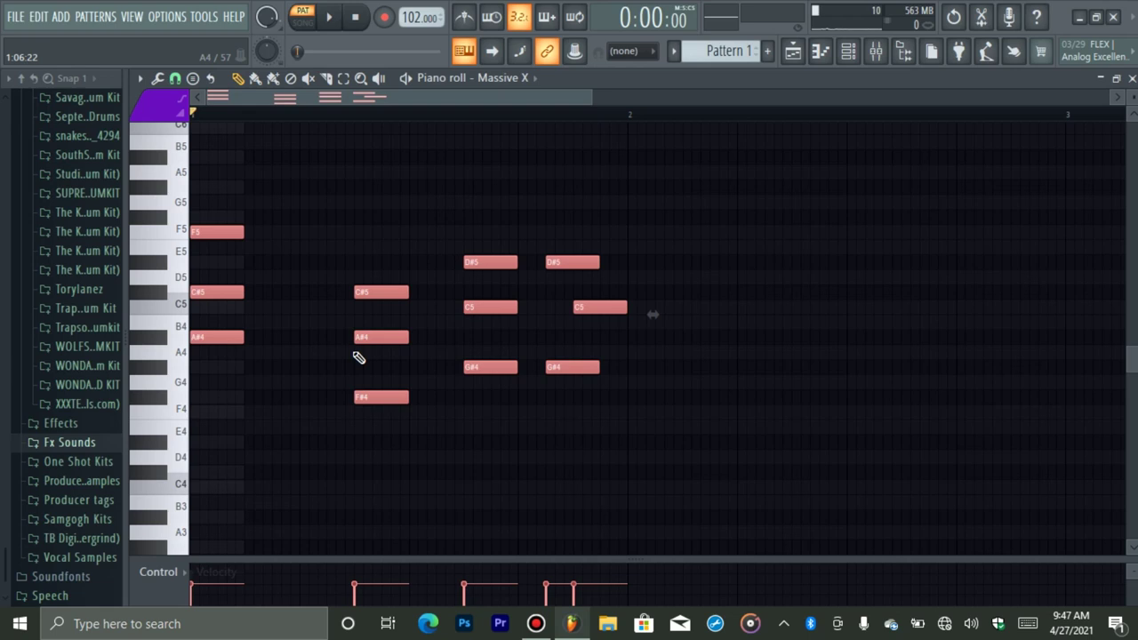
pyautogui.hotkey('shift', 'Down')
pyautogui.hotkey('shift', 'Down')
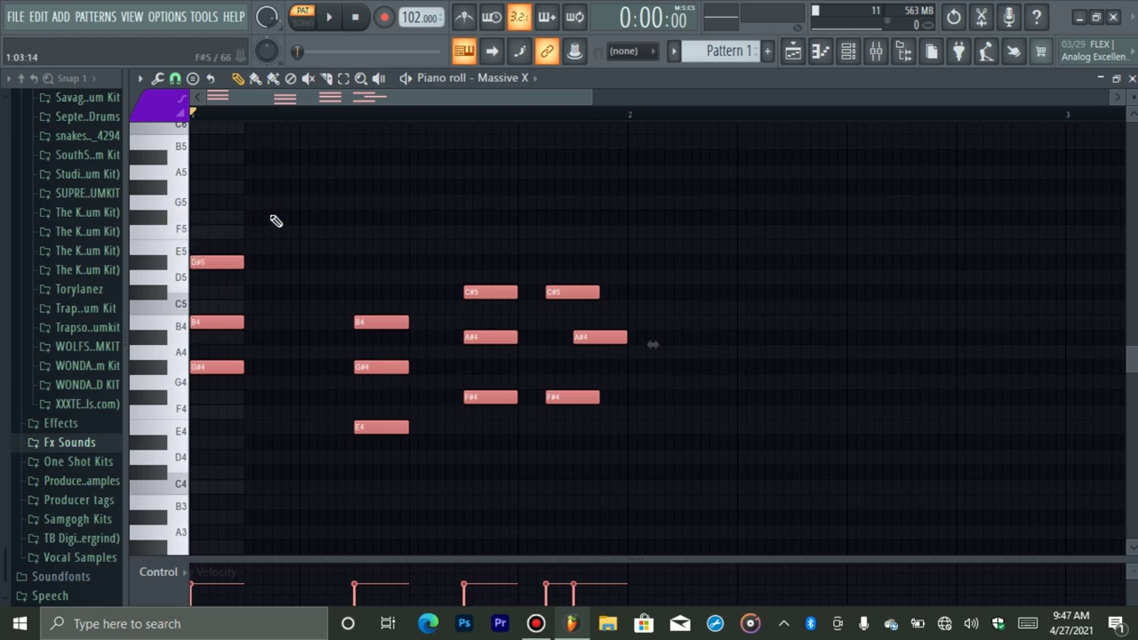
# Step: Try adding an F#5 note to the opening chord, play it back, and remove the note
pyautogui.click(232, 217)
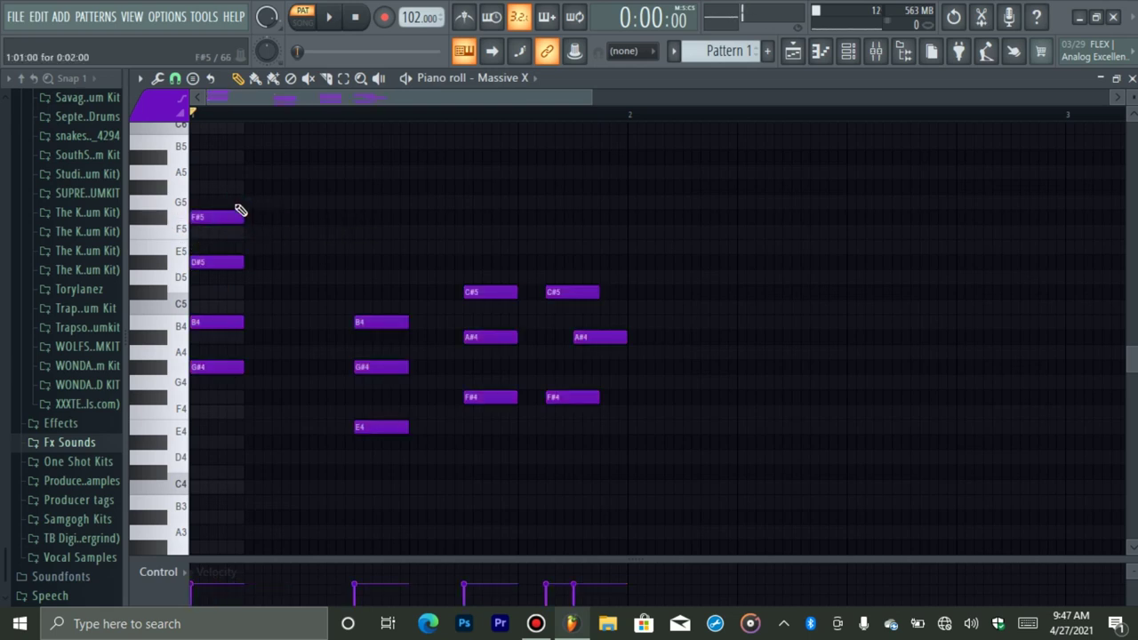
pyautogui.press('space')
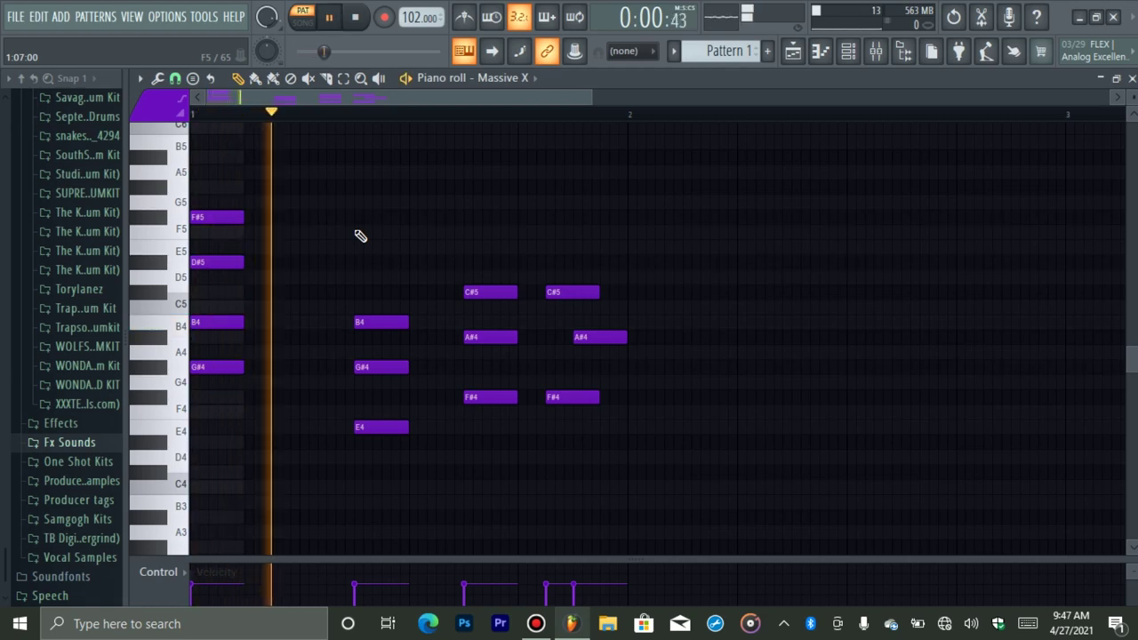
pyautogui.press('space')
pyautogui.rightClick(246, 228)
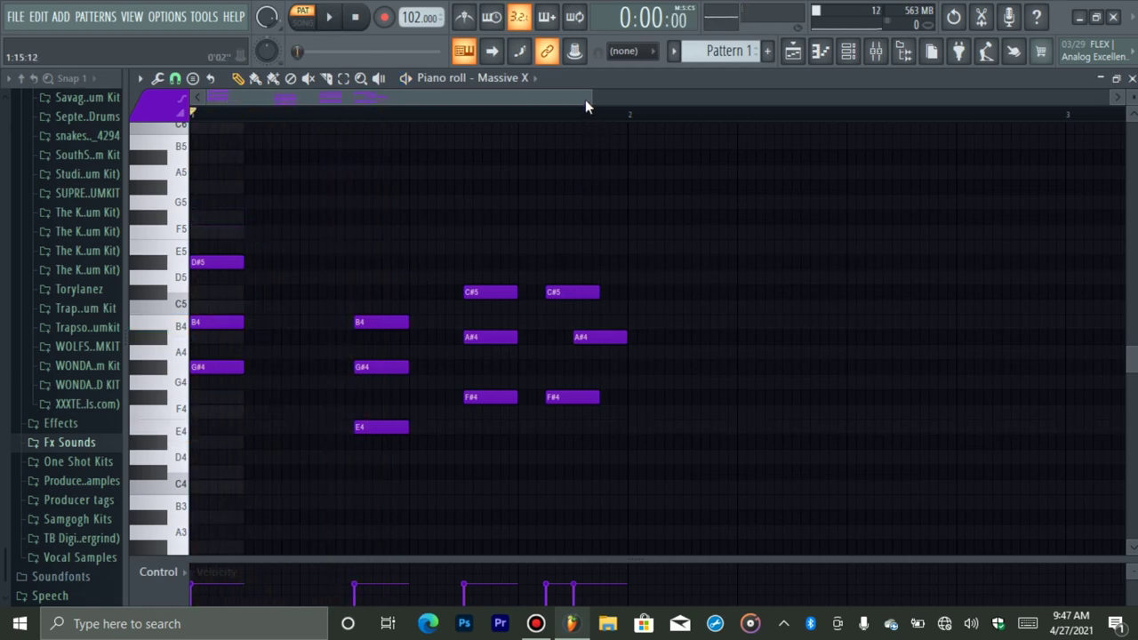
pyautogui.moveTo(591, 96); pyautogui.dragTo(685, 113)
pyautogui.moveTo(703, 114); pyautogui.dragTo(580, 111)
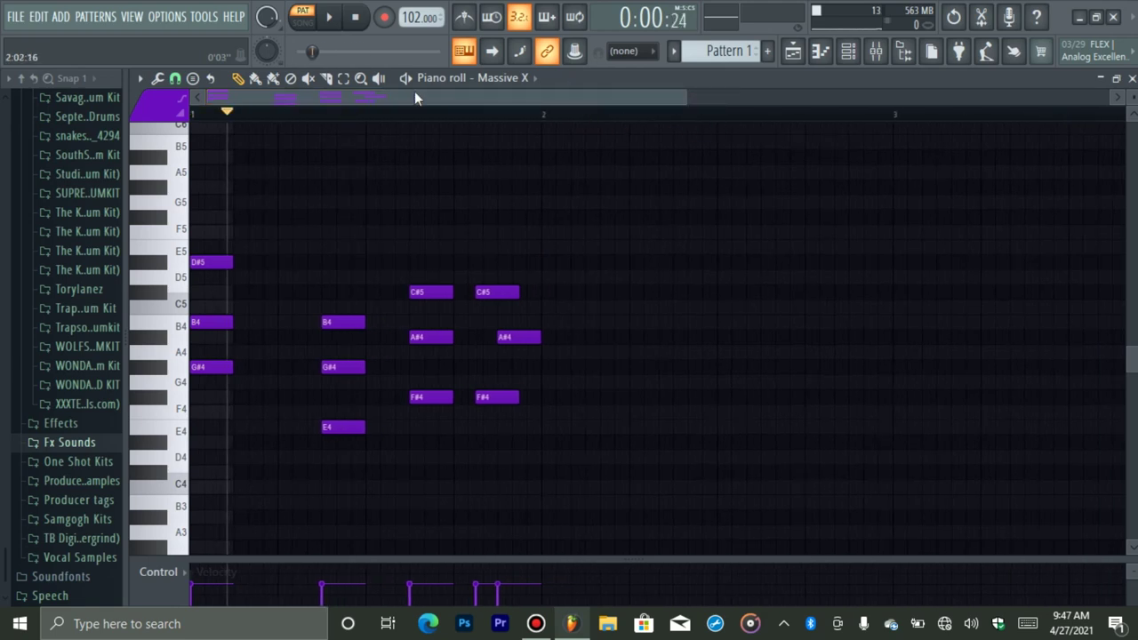
pyautogui.click(355, 17)
pyautogui.moveTo(689, 98); pyautogui.dragTo(704, 168)
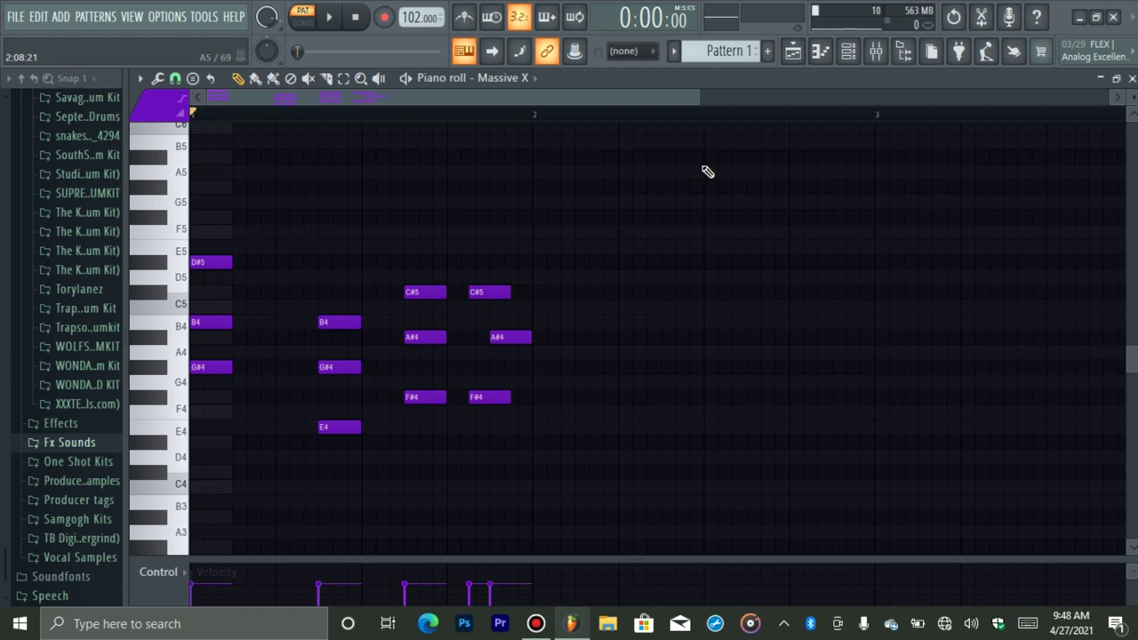
# Step: Open the recent project Dancehall Riddim Instrumental Panamera.flp without saving the changes to the untitled project
pyautogui.click(15, 16)
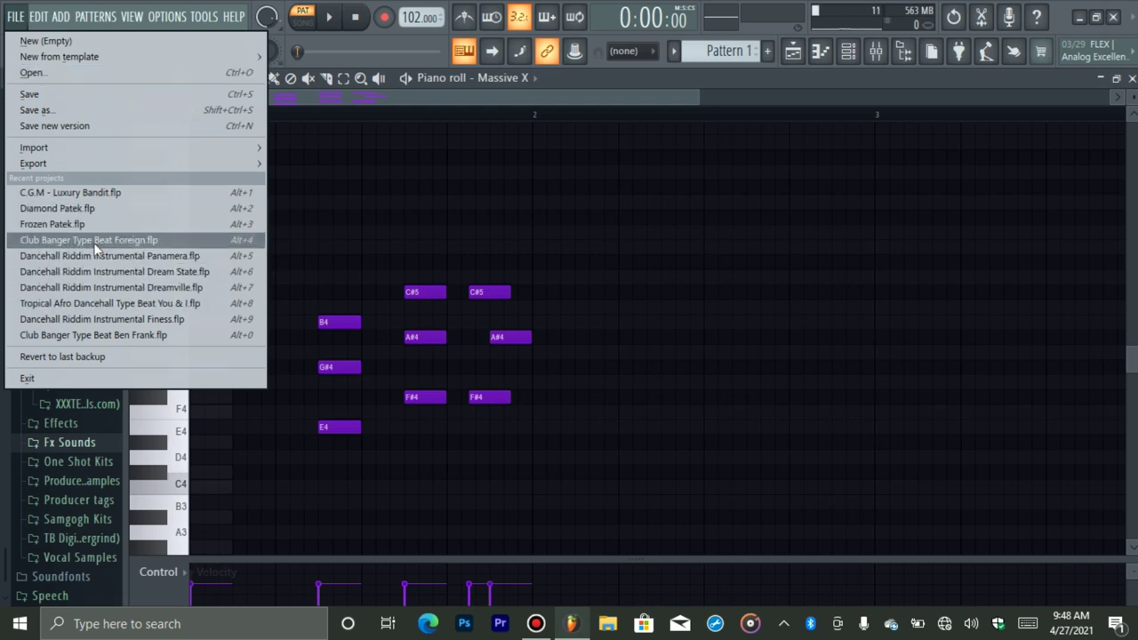
pyautogui.click(114, 256)
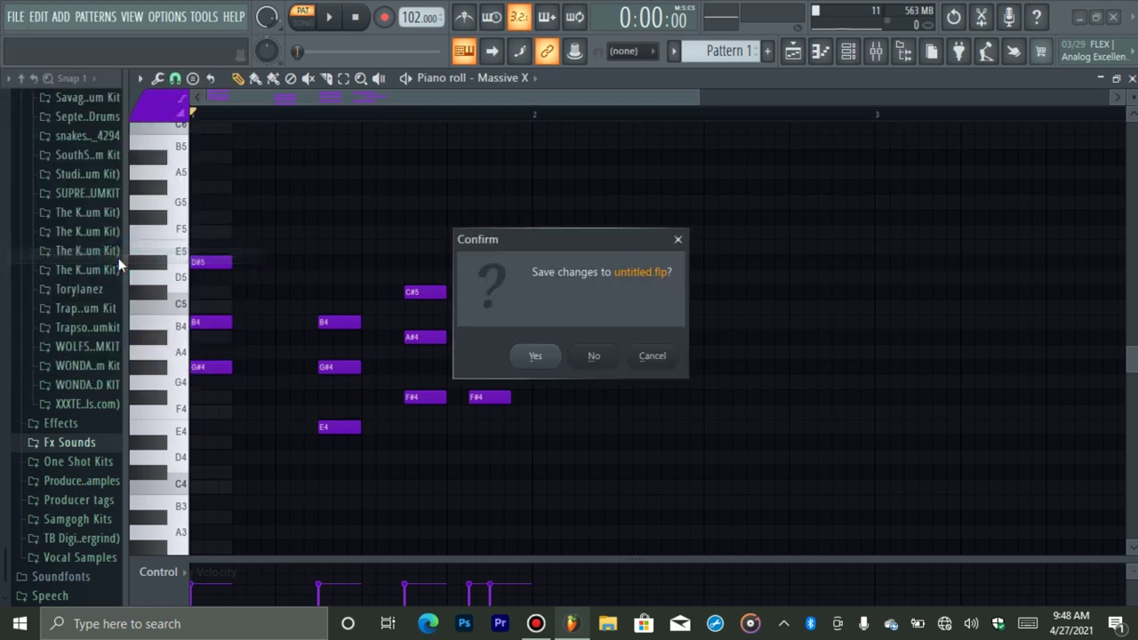
pyautogui.click(592, 364)
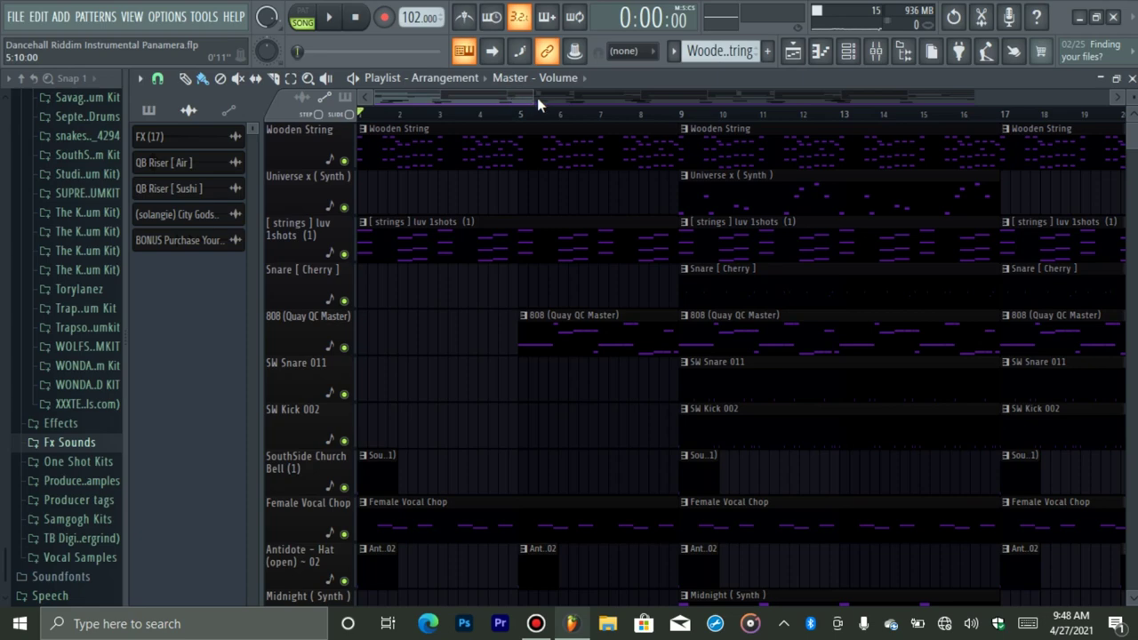
# Step: Show the full Panamera arrangement in the playlist and play it back from the start
pyautogui.moveTo(536, 96); pyautogui.dragTo(983, 96)
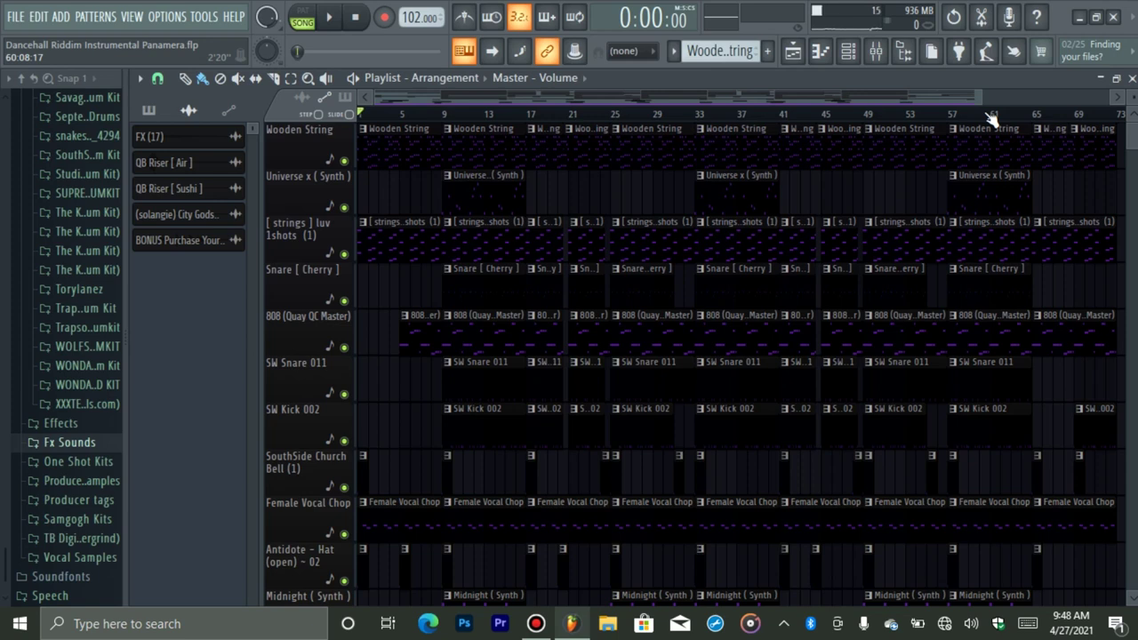
pyautogui.press('space')
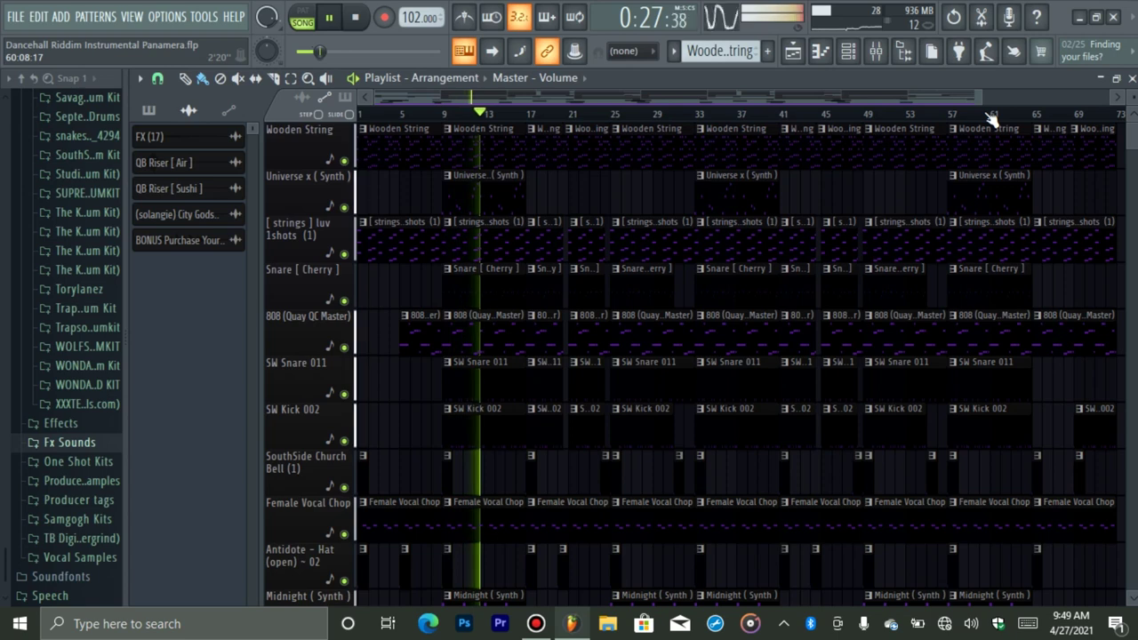
pyautogui.press('space')
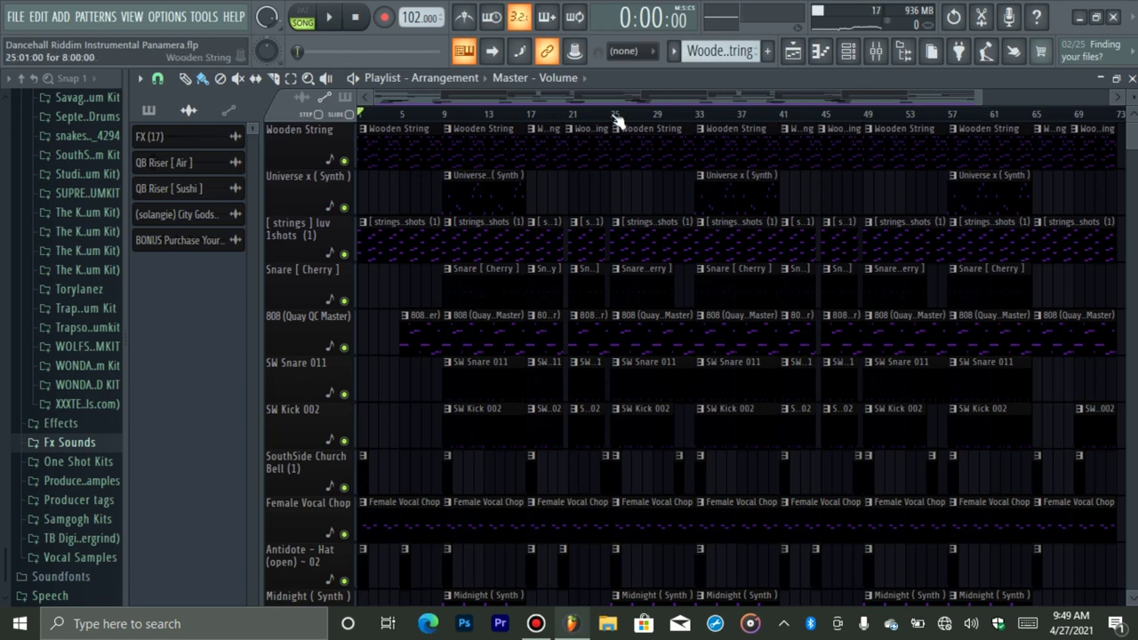
# Step: Set the playback position to bar 9 and solo the Wooden String track in the mixer
pyautogui.click(449, 116)
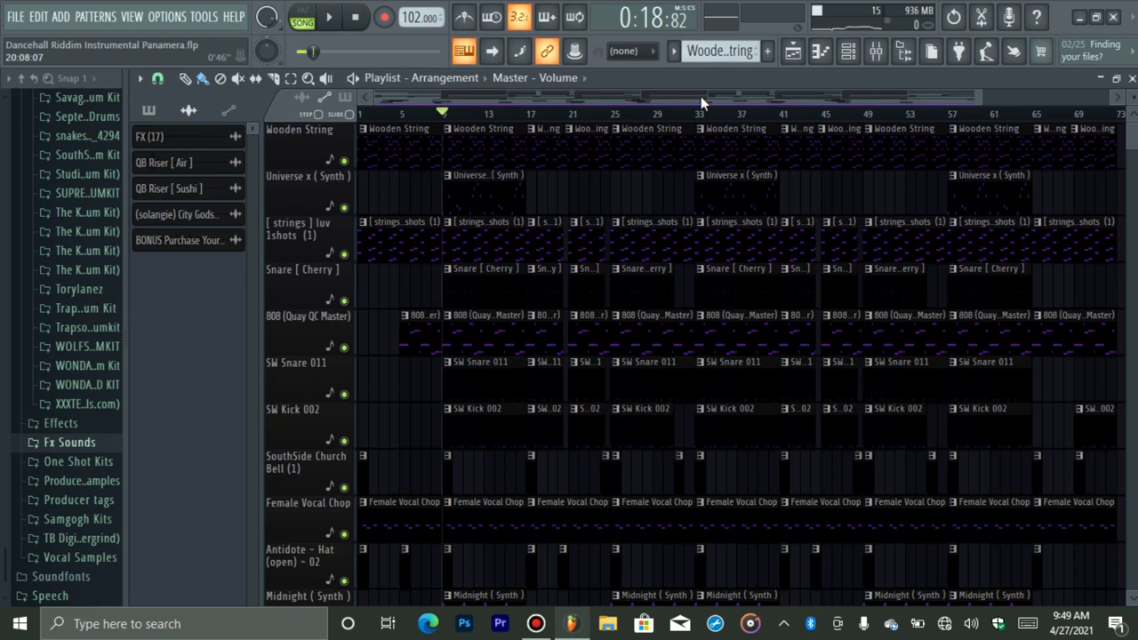
pyautogui.click(876, 50)
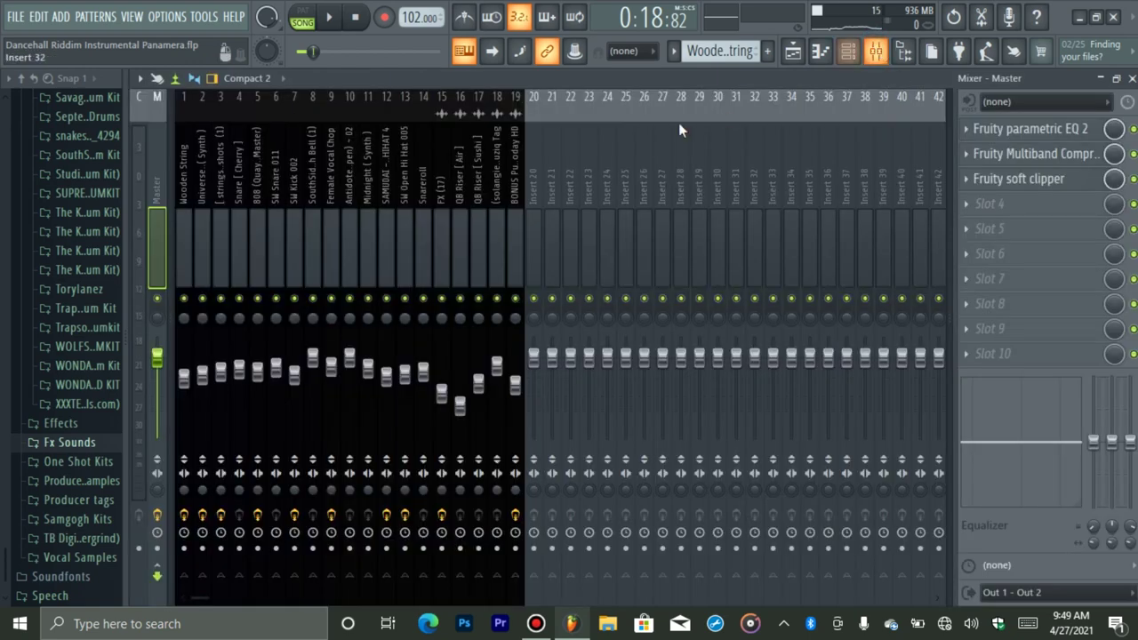
pyautogui.click(189, 256)
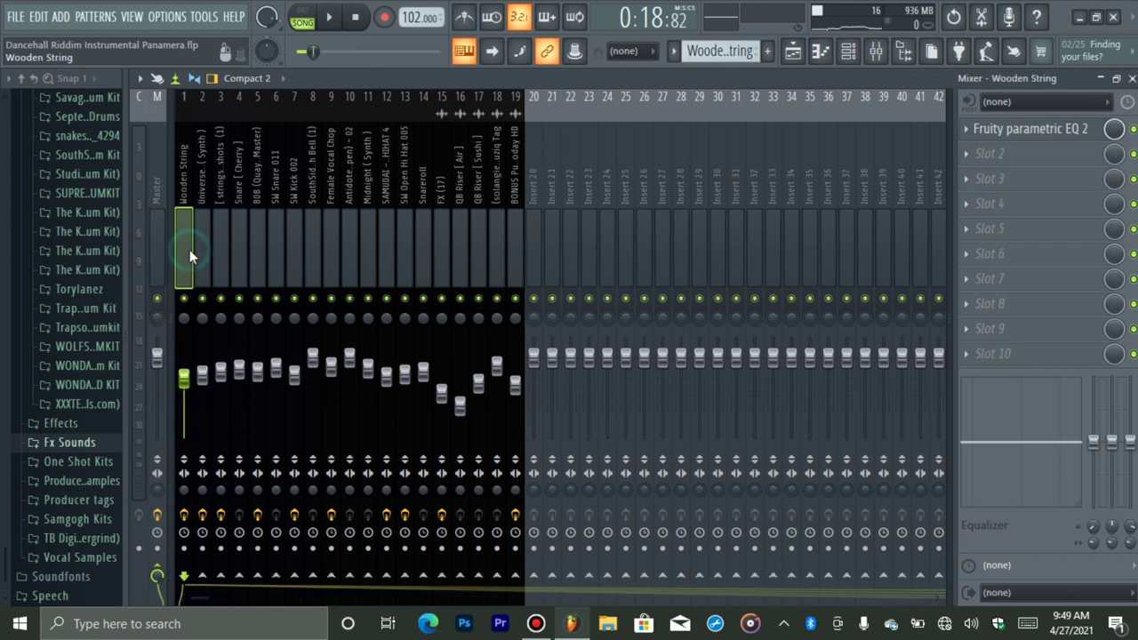
pyautogui.click(184, 298)
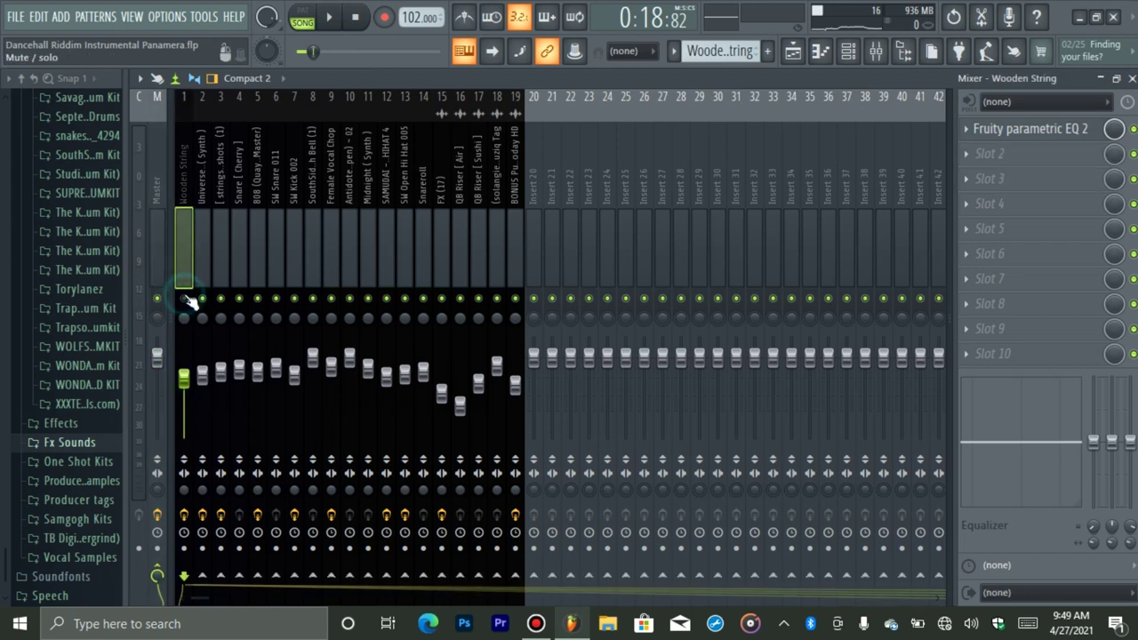
pyautogui.rightClick(184, 298)
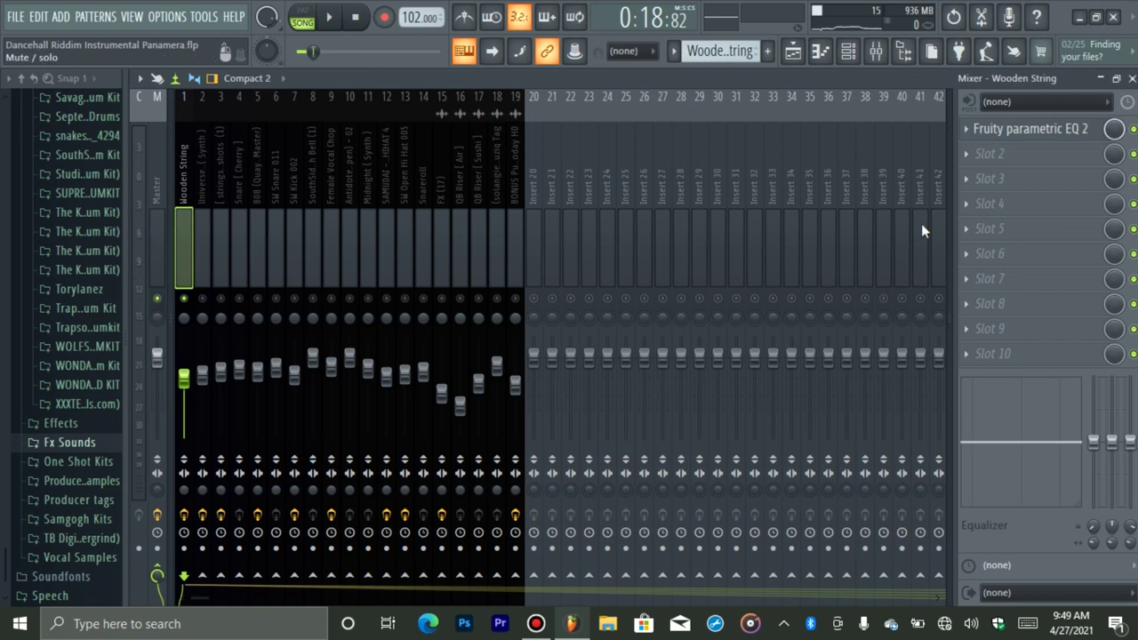
# Step: Bypass the effects on the Wooden String track and play it back from bar 9
pyautogui.click(185, 517)
pyautogui.press('space')
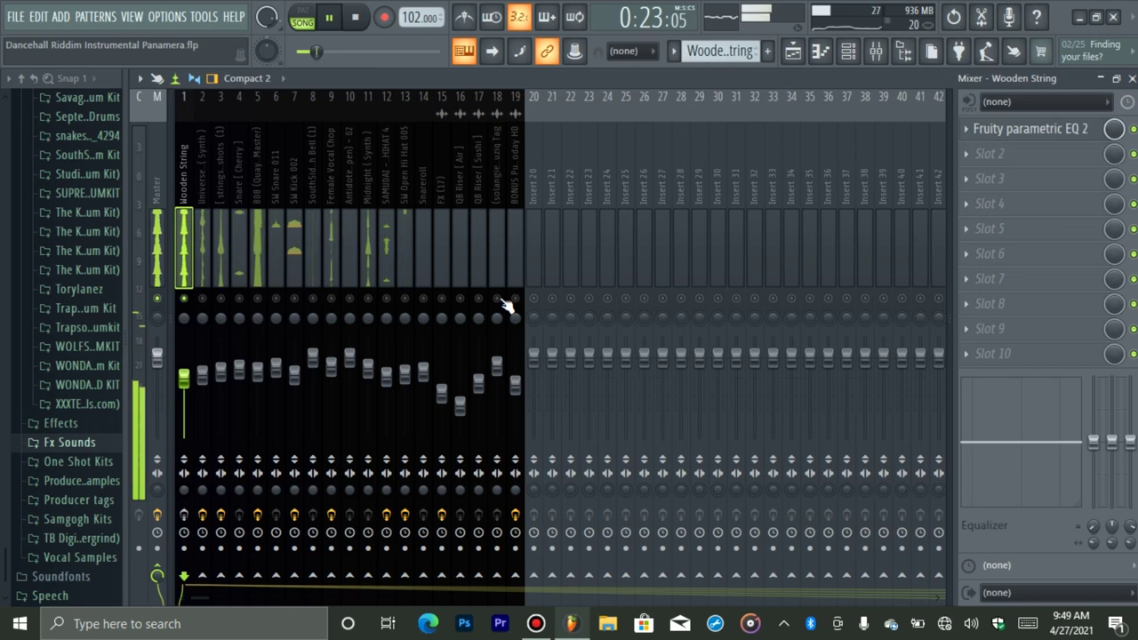
pyautogui.press('space')
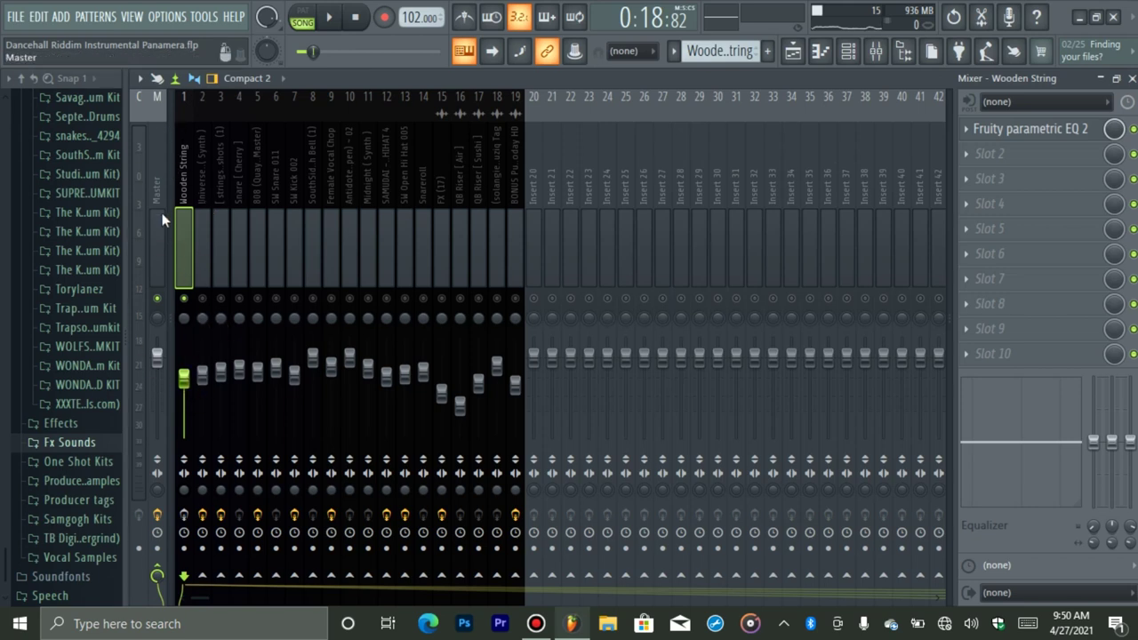
# Step: Open the Wooden String channel in the piano roll to examine its chord notes
pyautogui.click(820, 50)
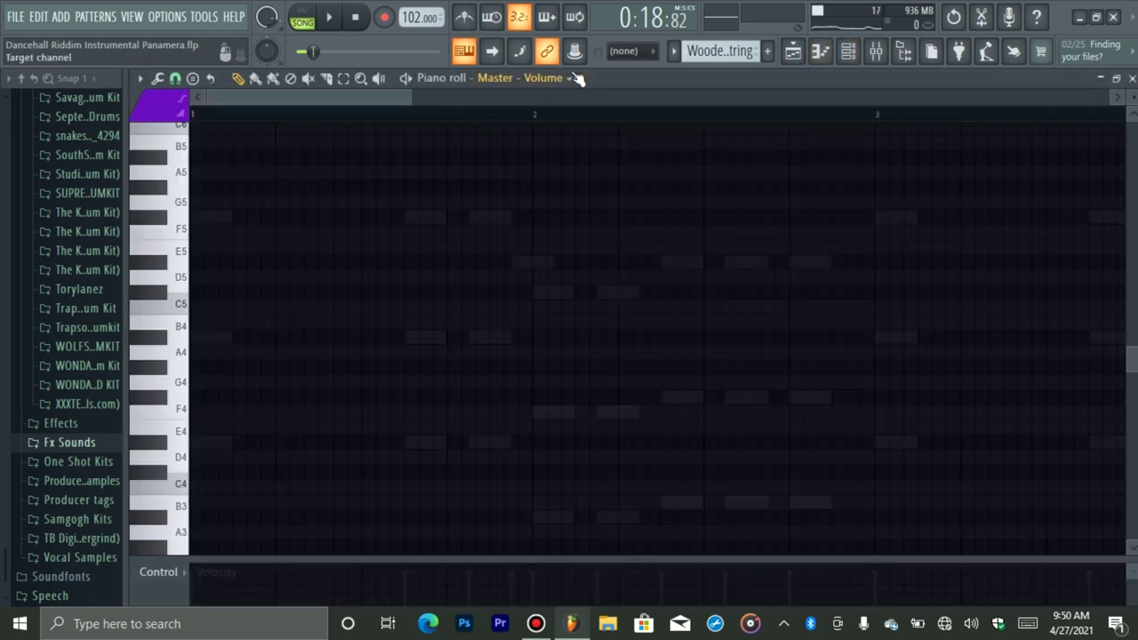
pyautogui.click(564, 78)
pyautogui.click(542, 248)
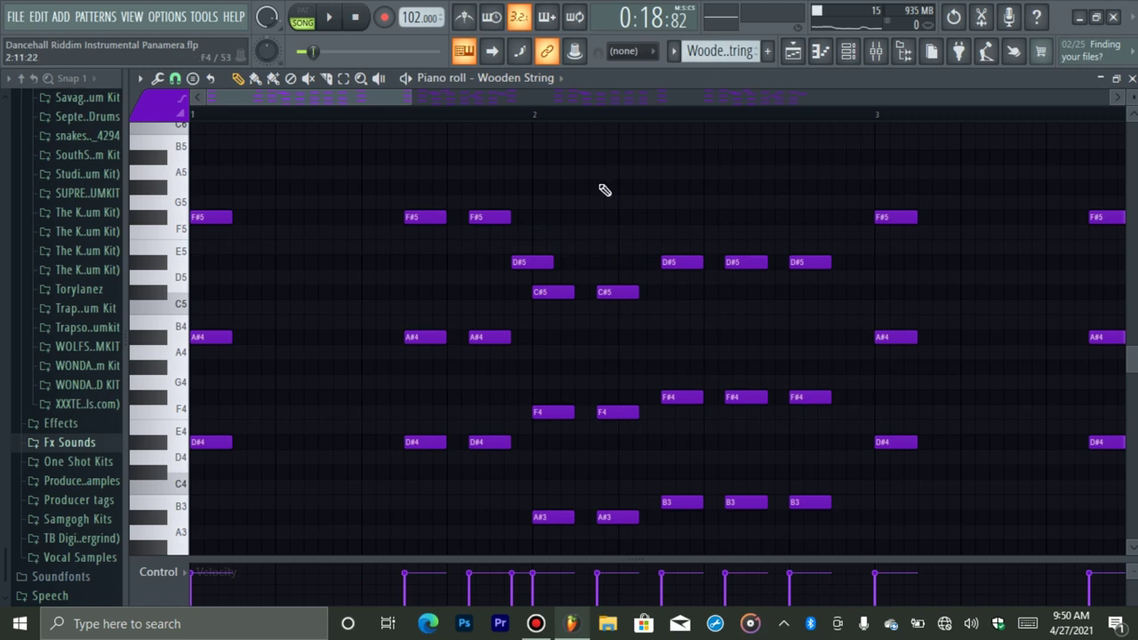
pyautogui.moveTo(412, 97); pyautogui.dragTo(437, 148)
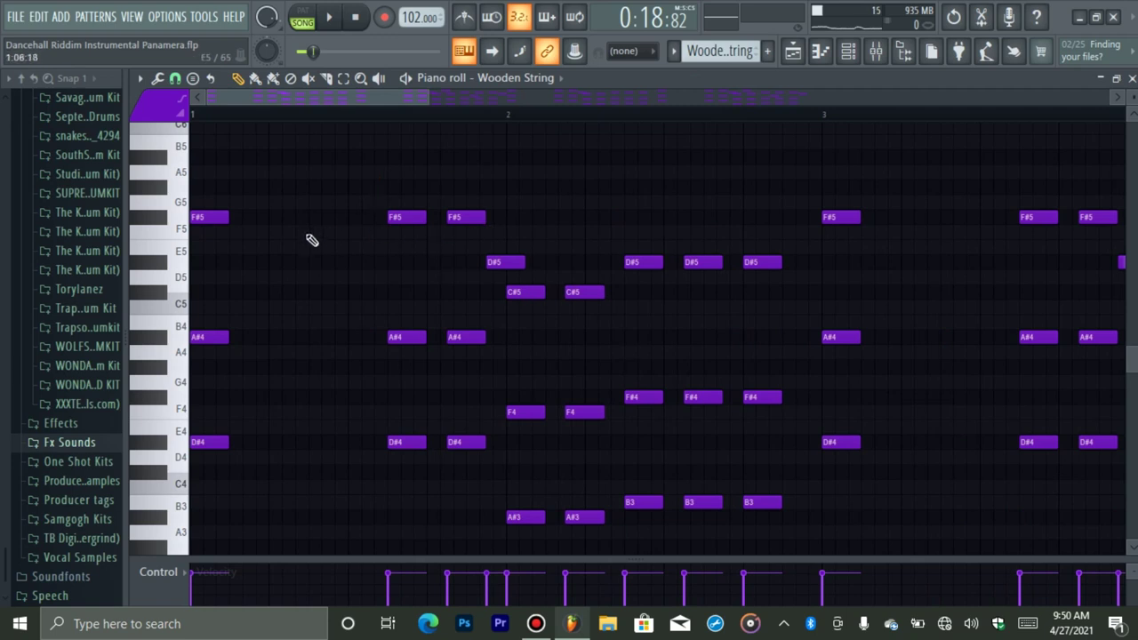
# Step: Try moving the opening F#5 note down an octave, and return it to its original pitch
pyautogui.moveTo(285, 212); pyautogui.dragTo(154, 229)
pyautogui.hotkey('ctrl', 'Down')
pyautogui.hotkey('ctrl', 'Up')
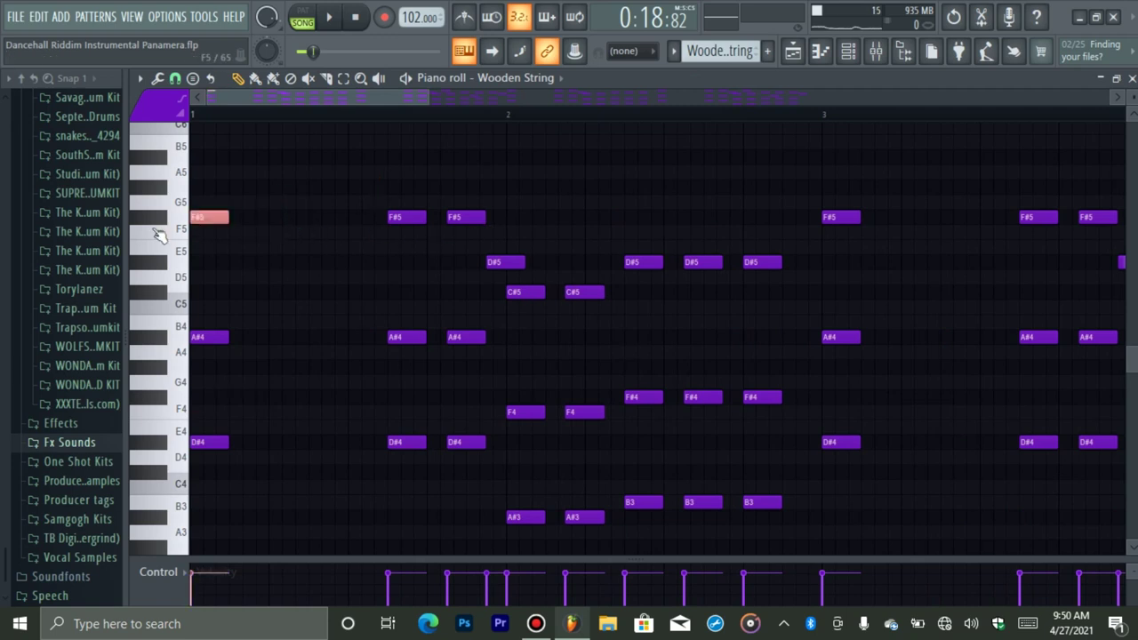
# Step: Inspect the high-pass curve in the Wooden String track's Fruity parametric EQ 2 during playback, and close the plugin
pyautogui.click(876, 53)
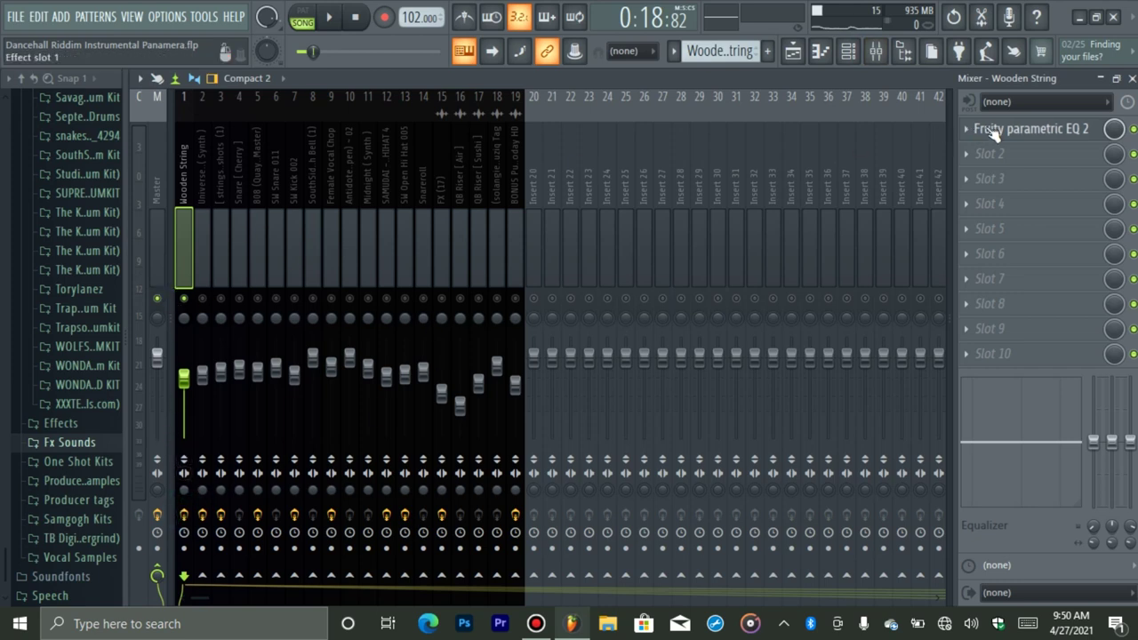
pyautogui.click(1073, 130)
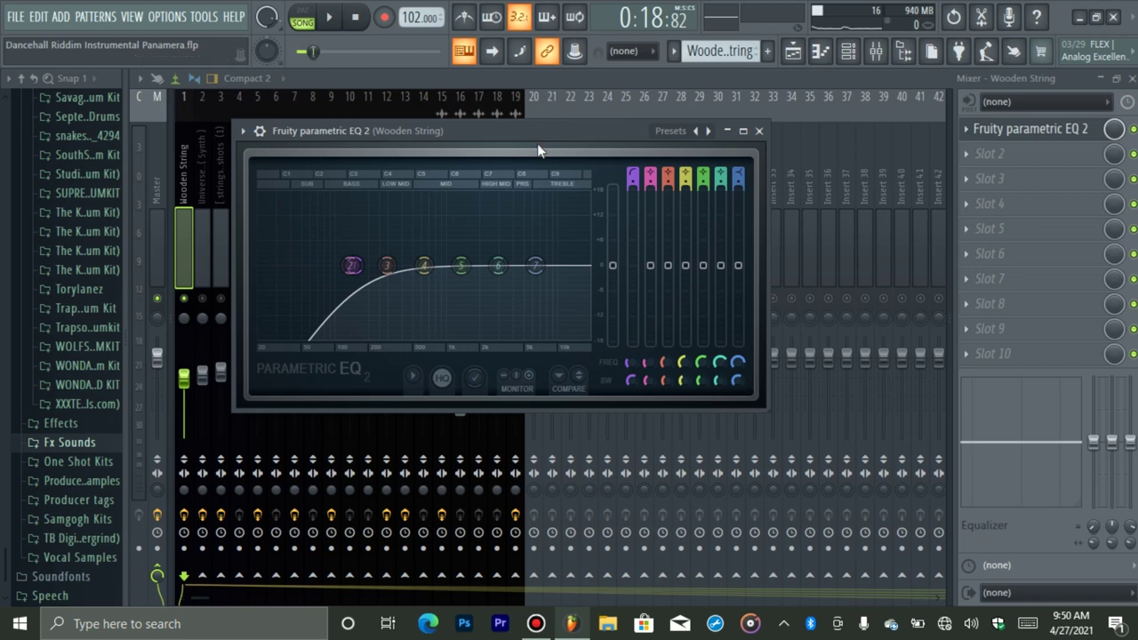
pyautogui.press('space')
pyautogui.press('space')
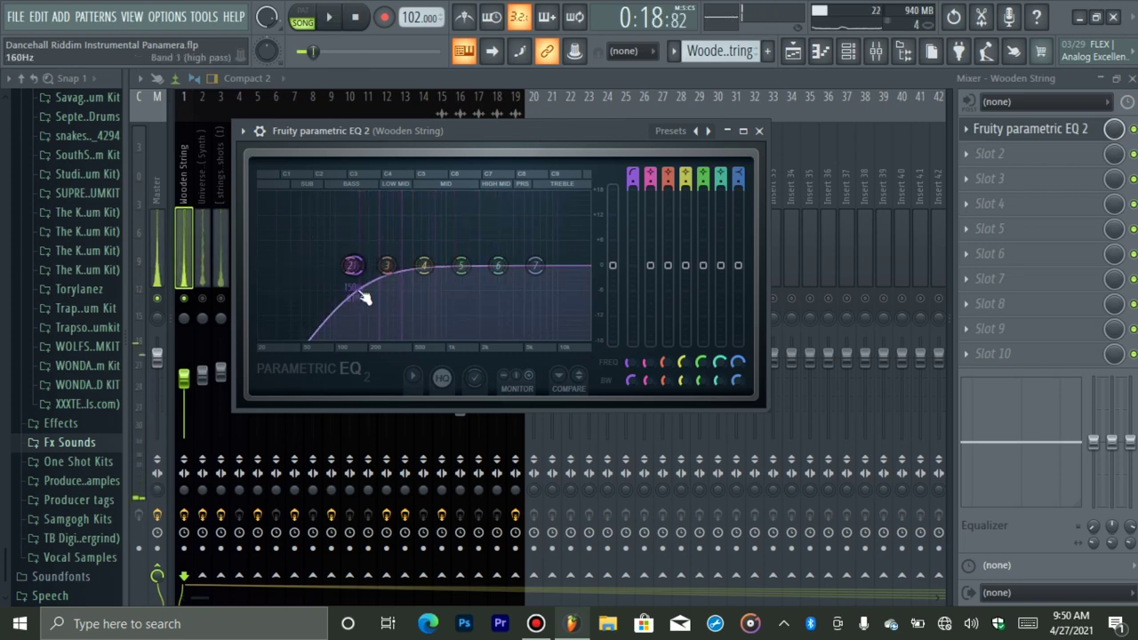
pyautogui.click(1029, 131)
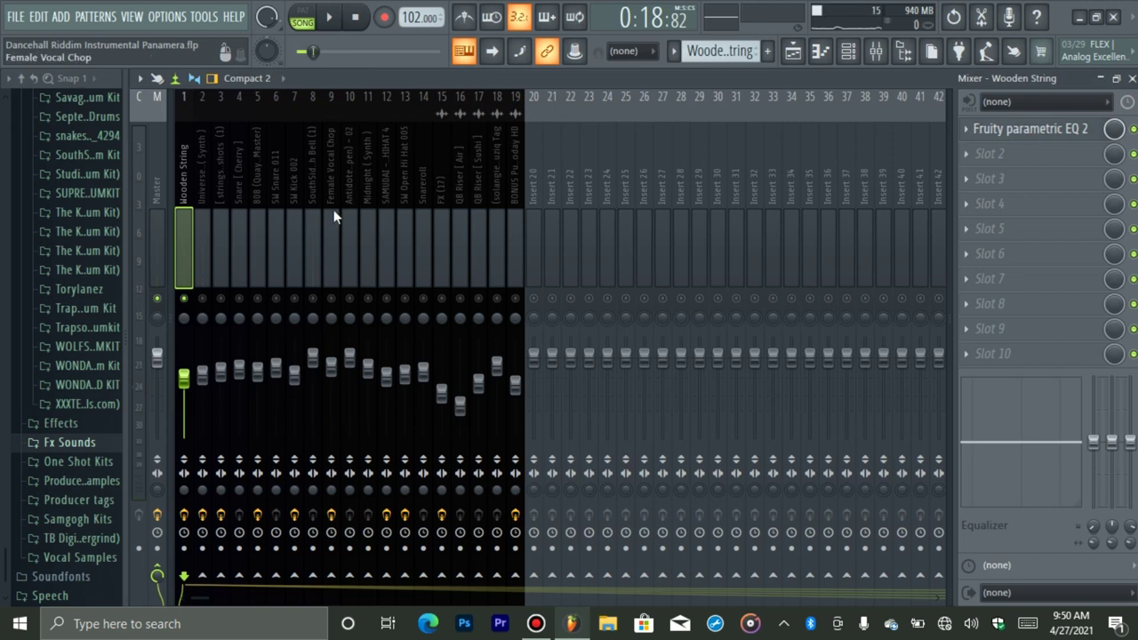
# Step: Compare the soloed Wooden String sound with its effects enabled and bypassed, leaving the effects enabled
pyautogui.press('space')
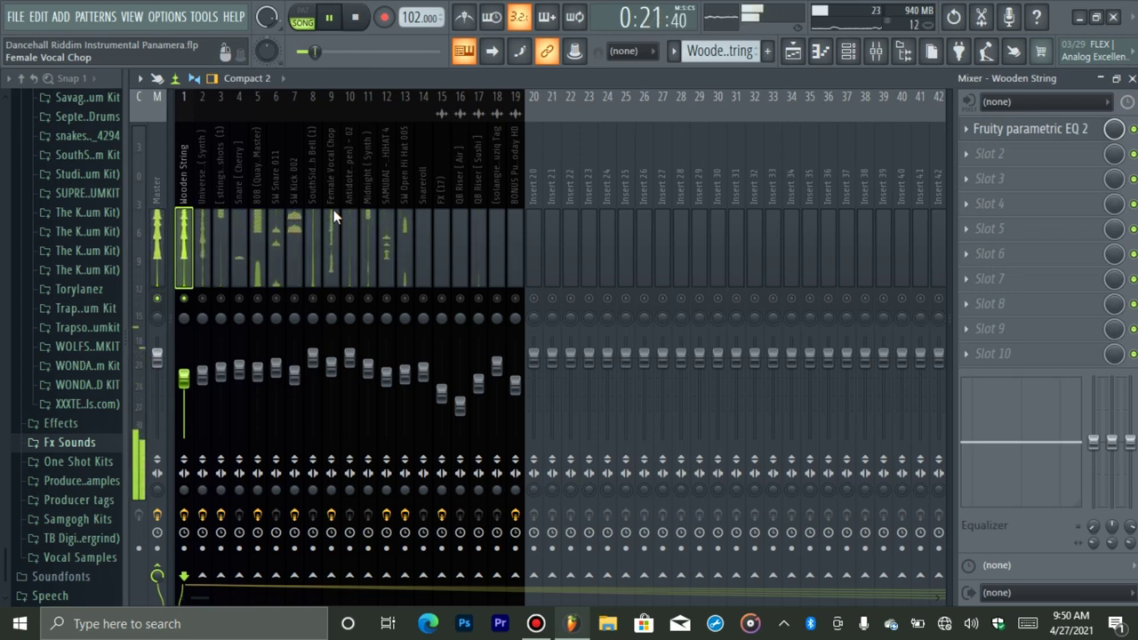
pyautogui.press('space')
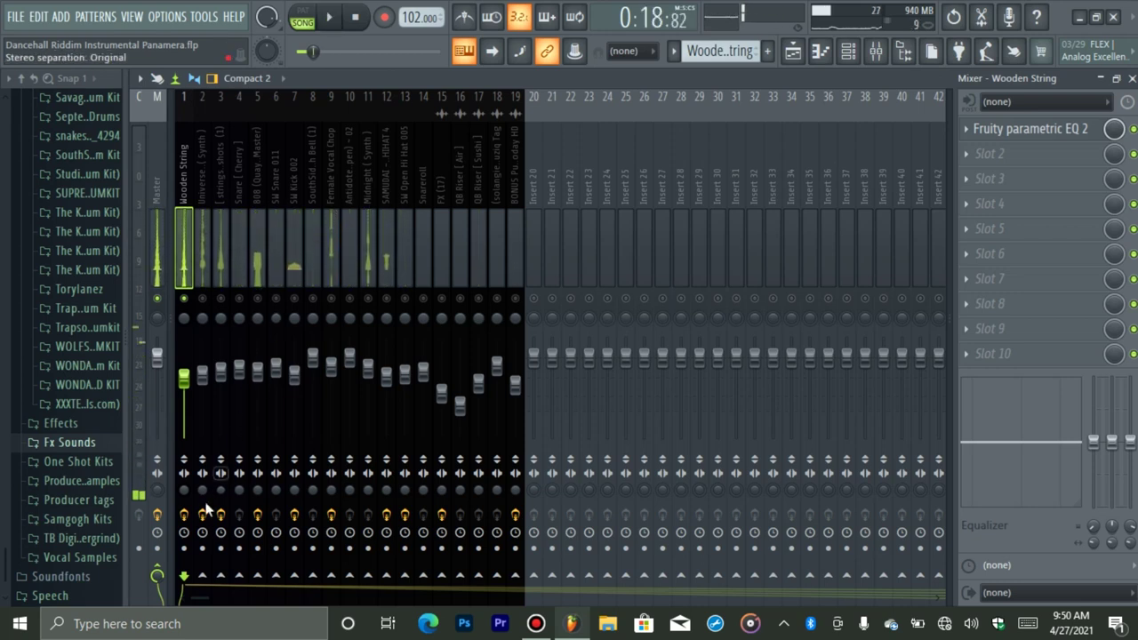
pyautogui.click(184, 520)
pyautogui.press('space')
pyautogui.press('space')
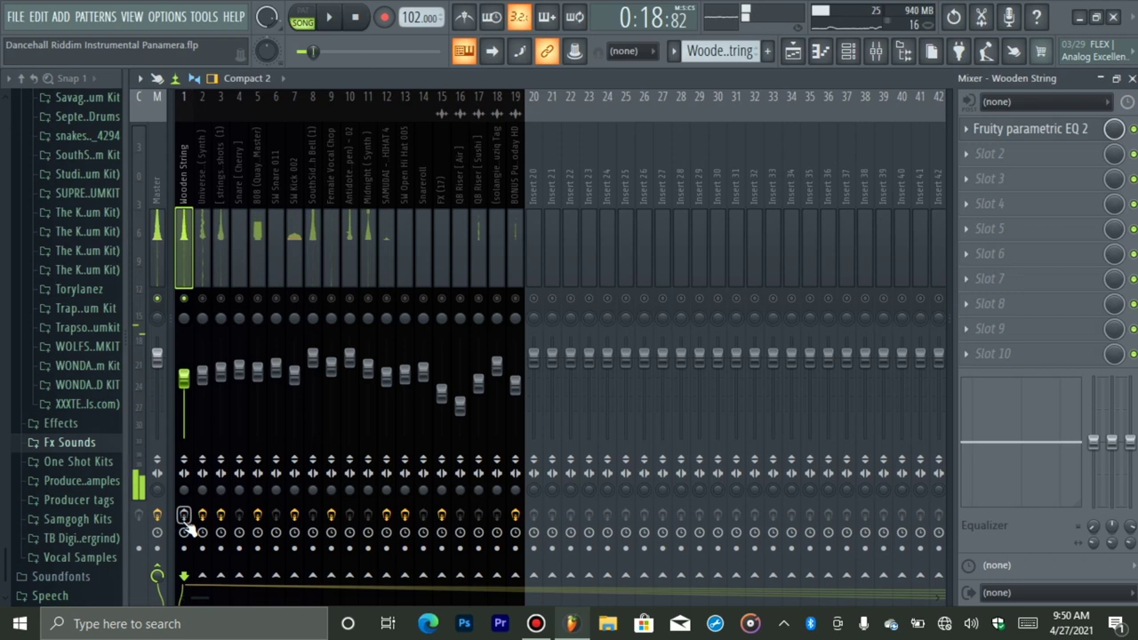
pyautogui.click(184, 520)
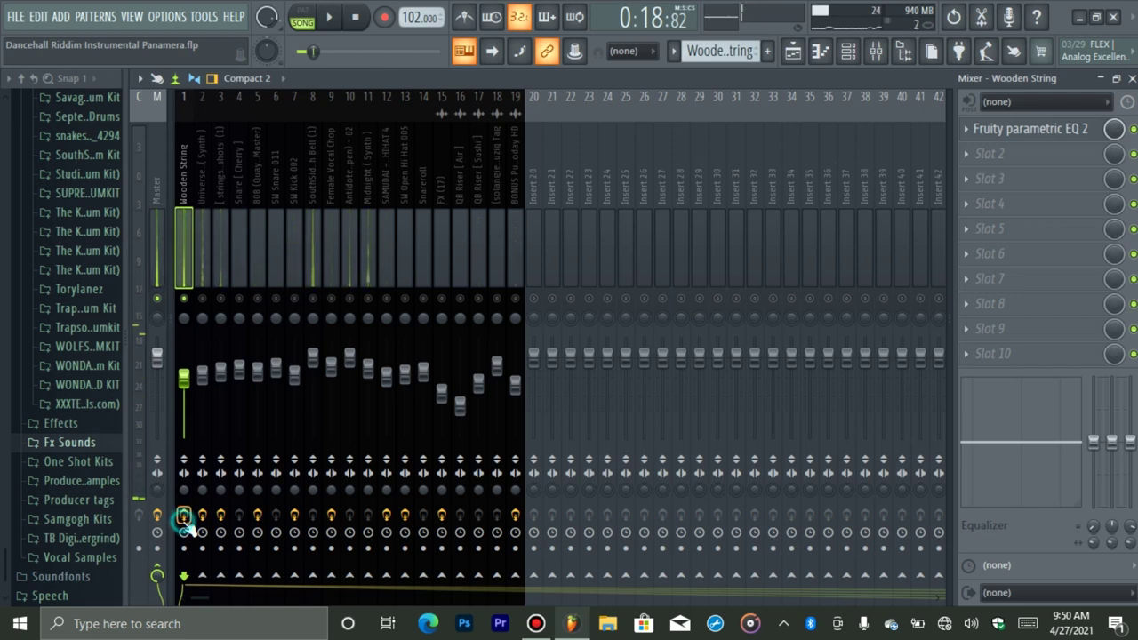
# Step: Switch the soloed mixer track from Wooden String to Universe x ( Synth )
pyautogui.click(199, 224)
pyautogui.click(202, 298)
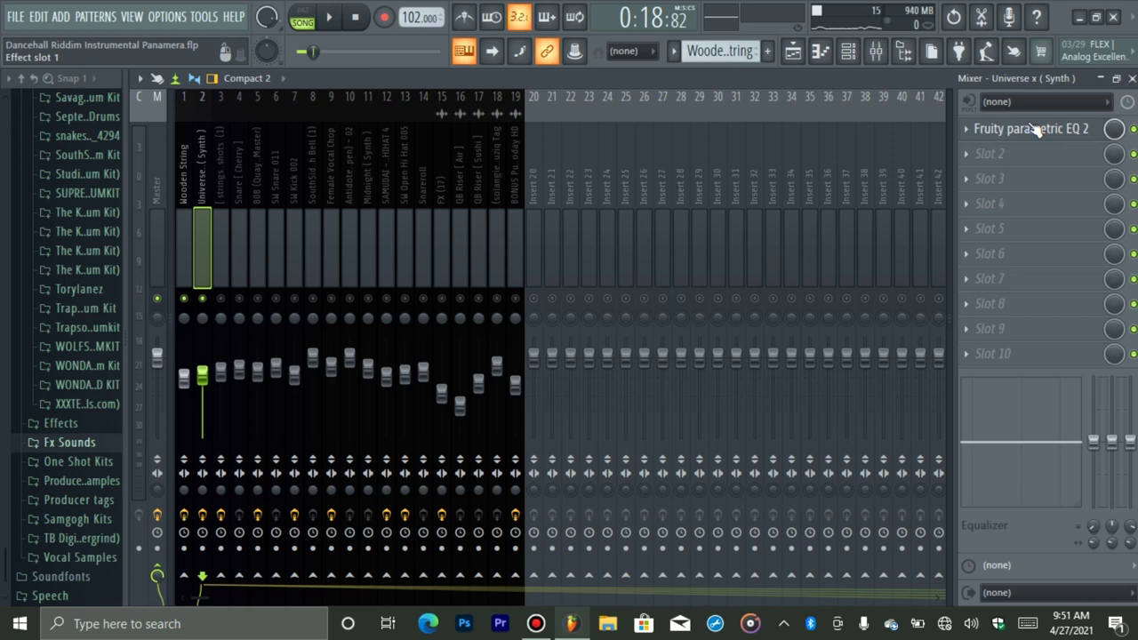
pyautogui.click(183, 298)
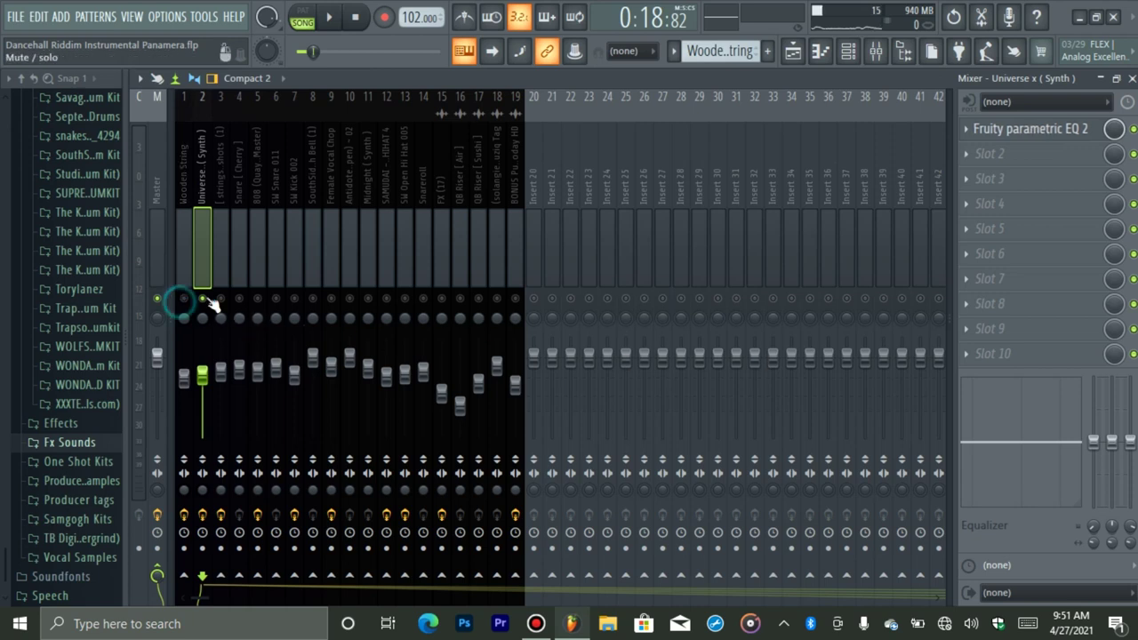
# Step: Open the Fruity parametric EQ 2 on the Universe x ( Synth ) track and review band 7's filter type options
pyautogui.click(1051, 137)
pyautogui.moveTo(574, 285); pyautogui.dragTo(701, 197)
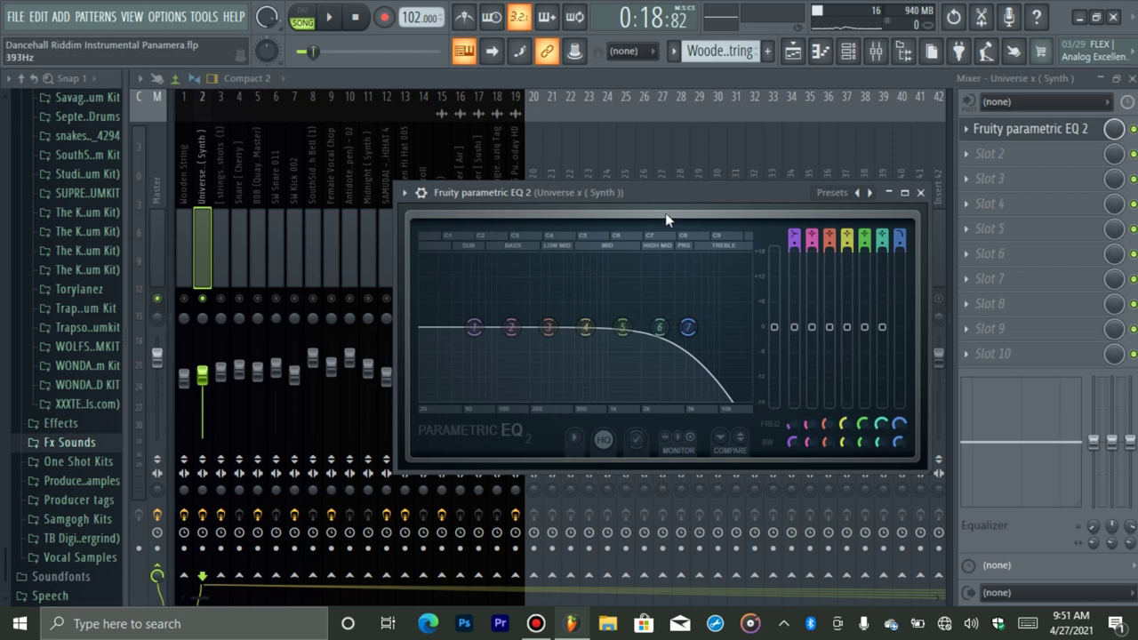
pyautogui.moveTo(673, 203); pyautogui.dragTo(671, 174)
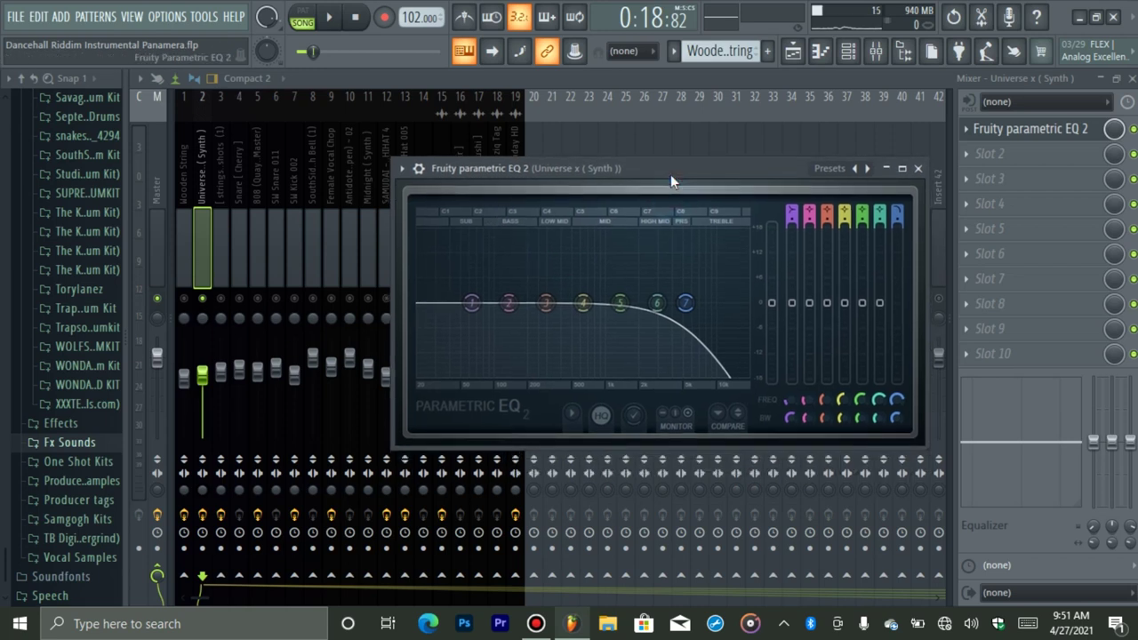
pyautogui.rightClick(686, 303)
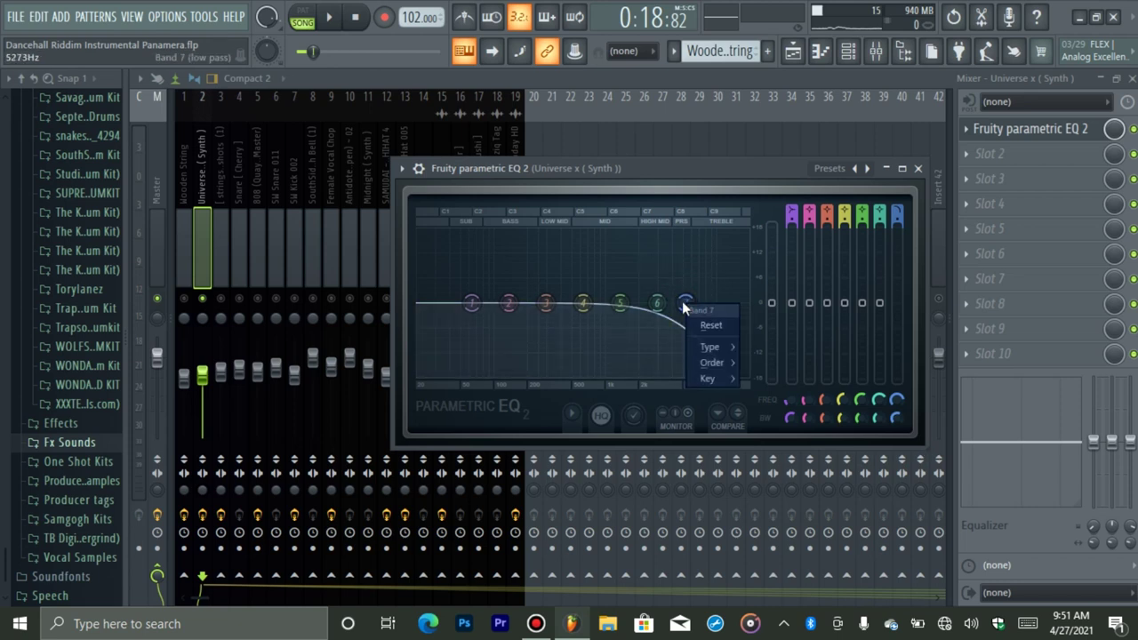
pyautogui.moveTo(707, 349)
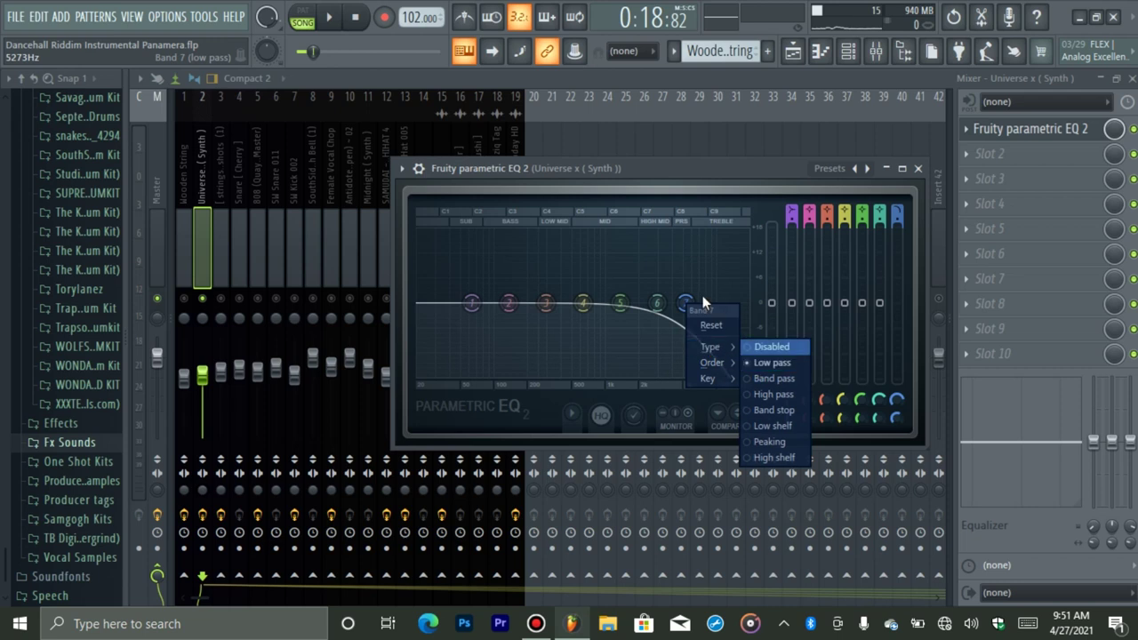
pyautogui.click(680, 172)
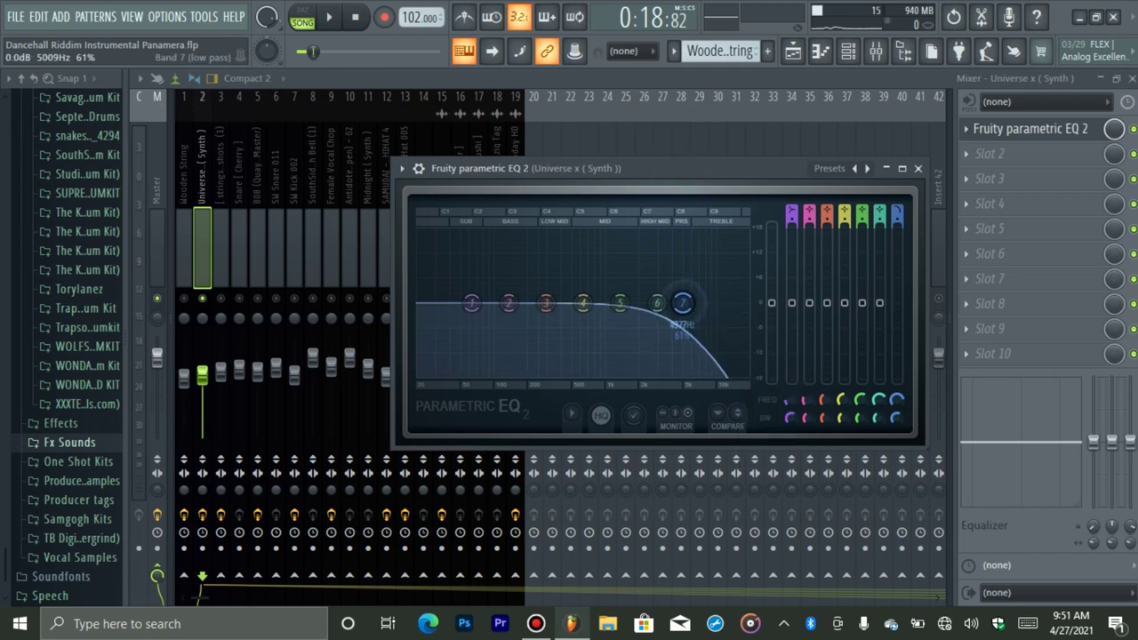
# Step: Lower the cutoff of the band 7 low-pass filter to about band 6's frequency while playing the track
pyautogui.press('space')
pyautogui.moveTo(681, 303)
pyautogui.mouseDown()
pyautogui.moveTo(582, 302)
pyautogui.moveTo(660, 303)
pyautogui.mouseUp()
pyautogui.press('space')
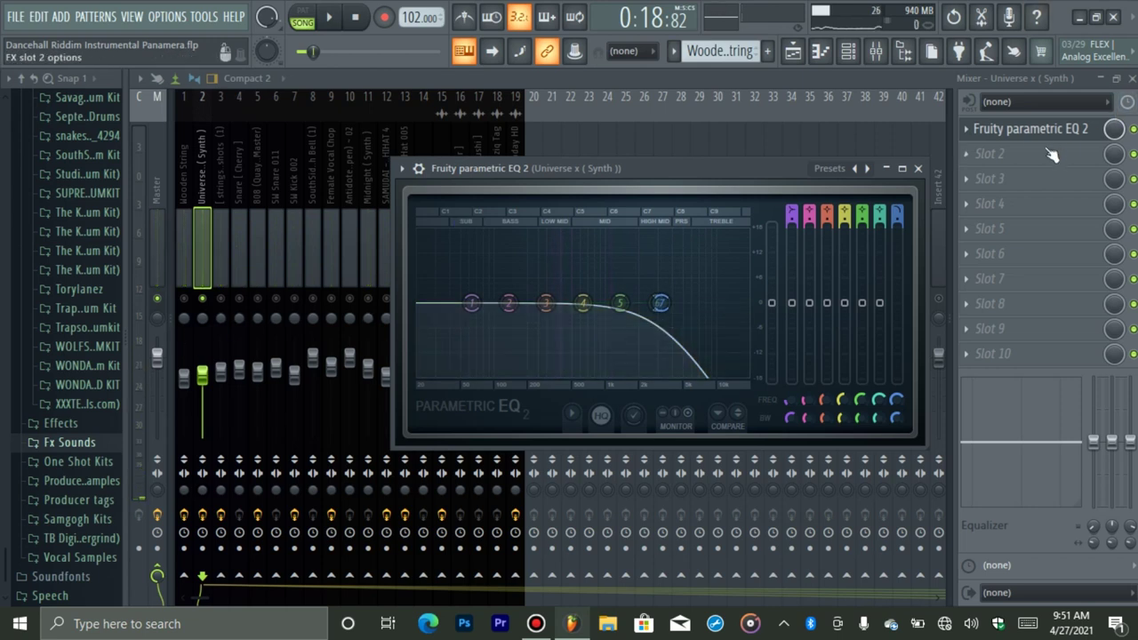
# Step: Close the EQ, enable Wooden String alongside Universe x ( Synth ), and play the two mixer tracks together
pyautogui.click(1023, 128)
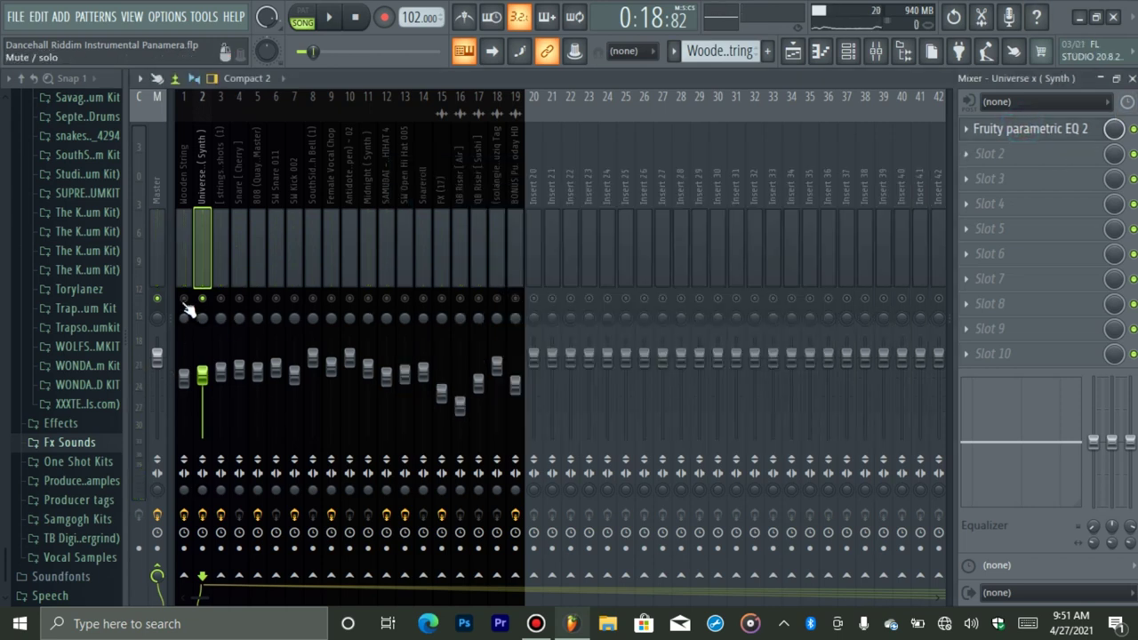
pyautogui.click(182, 249)
pyautogui.click(197, 246)
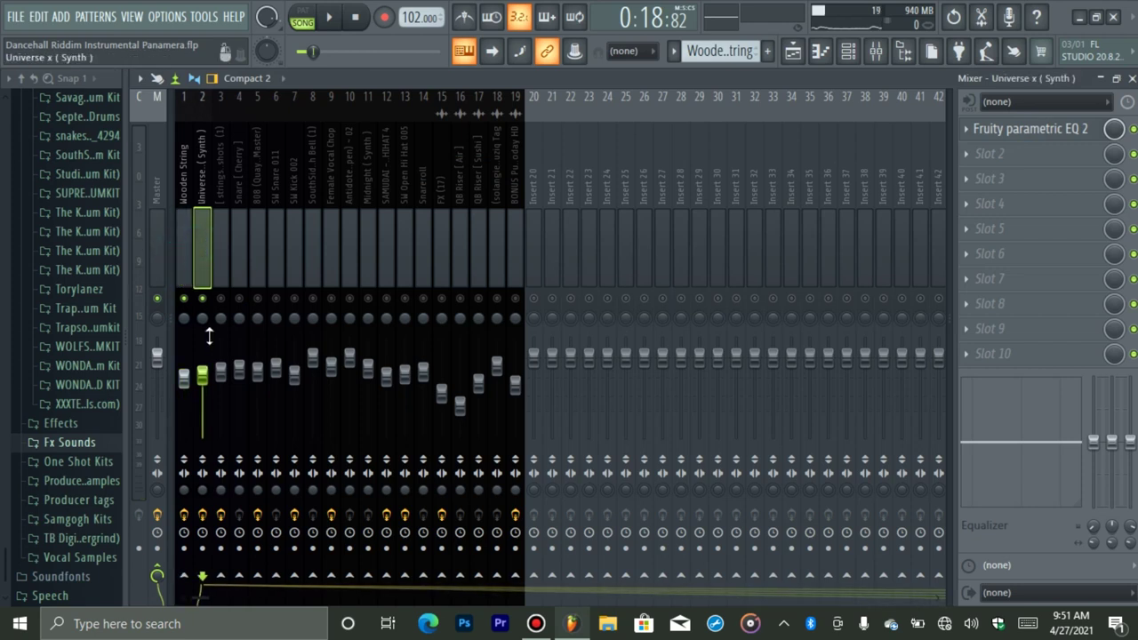
pyautogui.press('space')
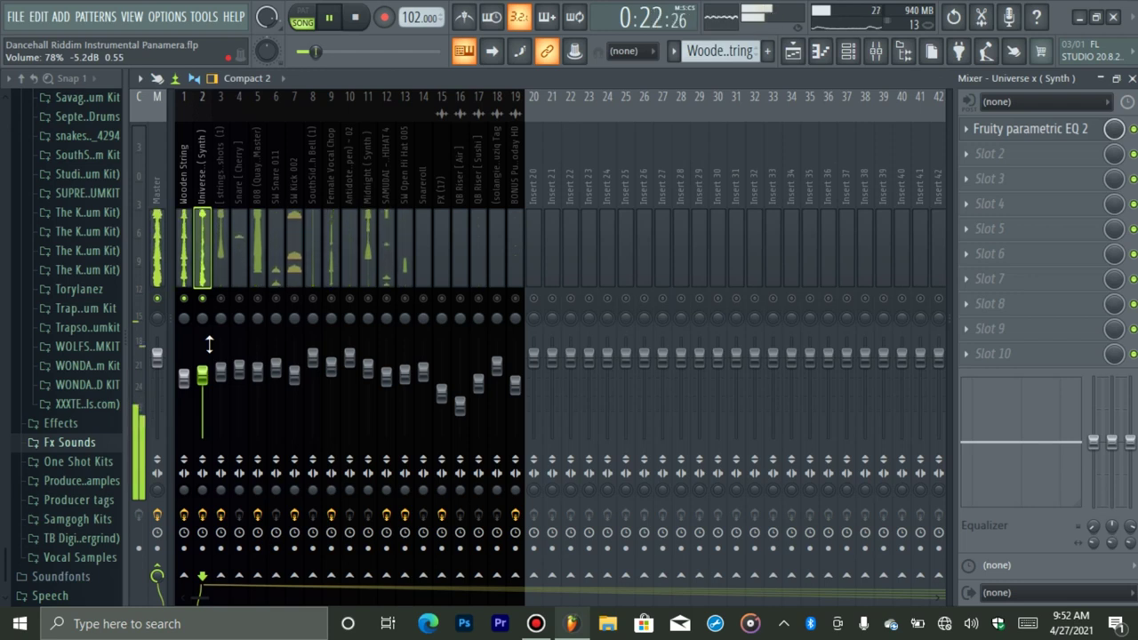
pyautogui.press('space')
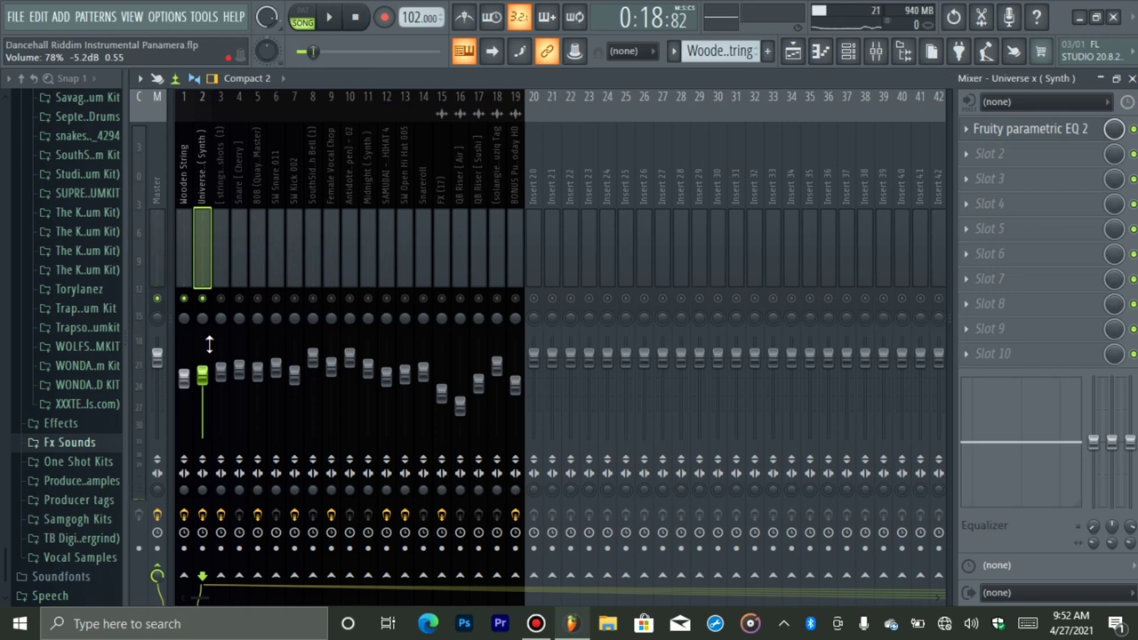
# Step: Solo the [ strings ] luv 1shots (1) mixer track and play it on its own
pyautogui.click(219, 259)
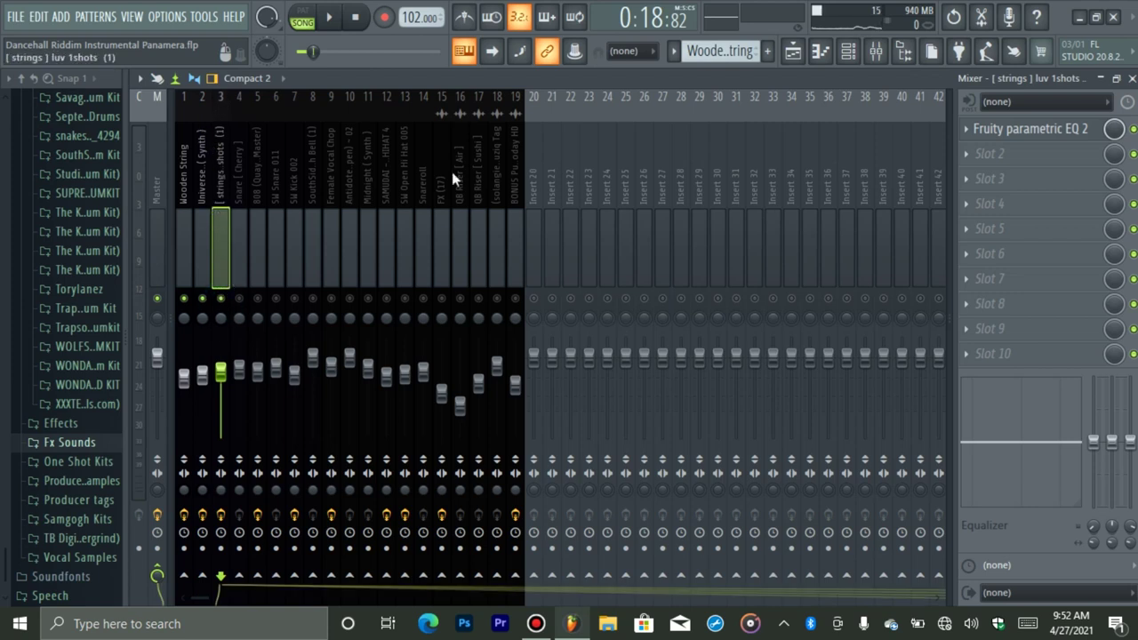
pyautogui.rightClick(220, 297)
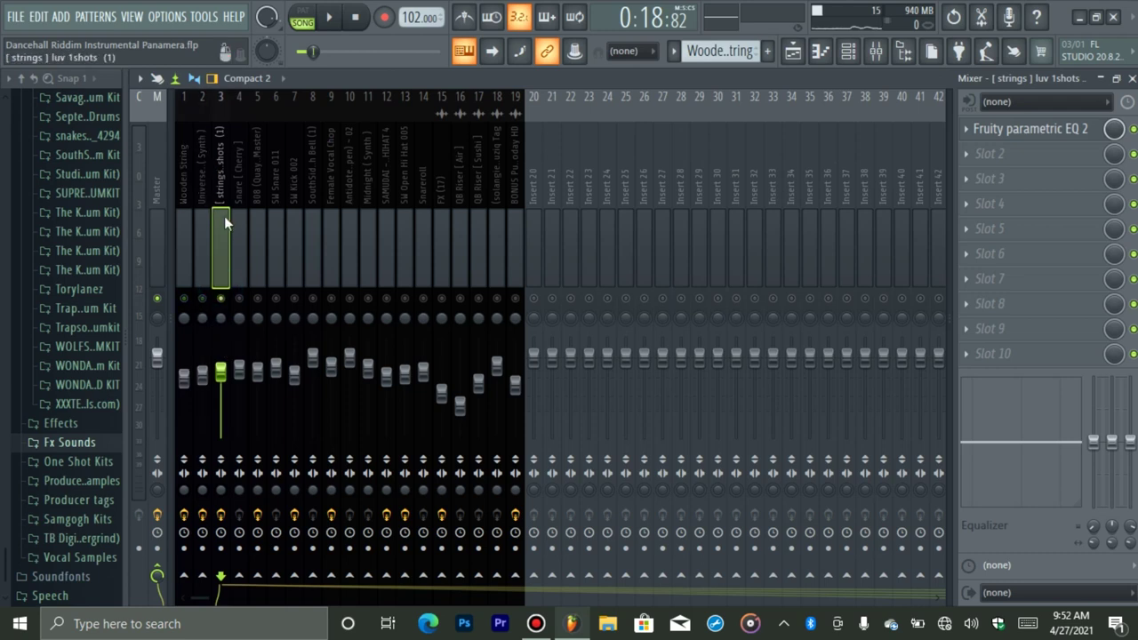
pyautogui.press('space')
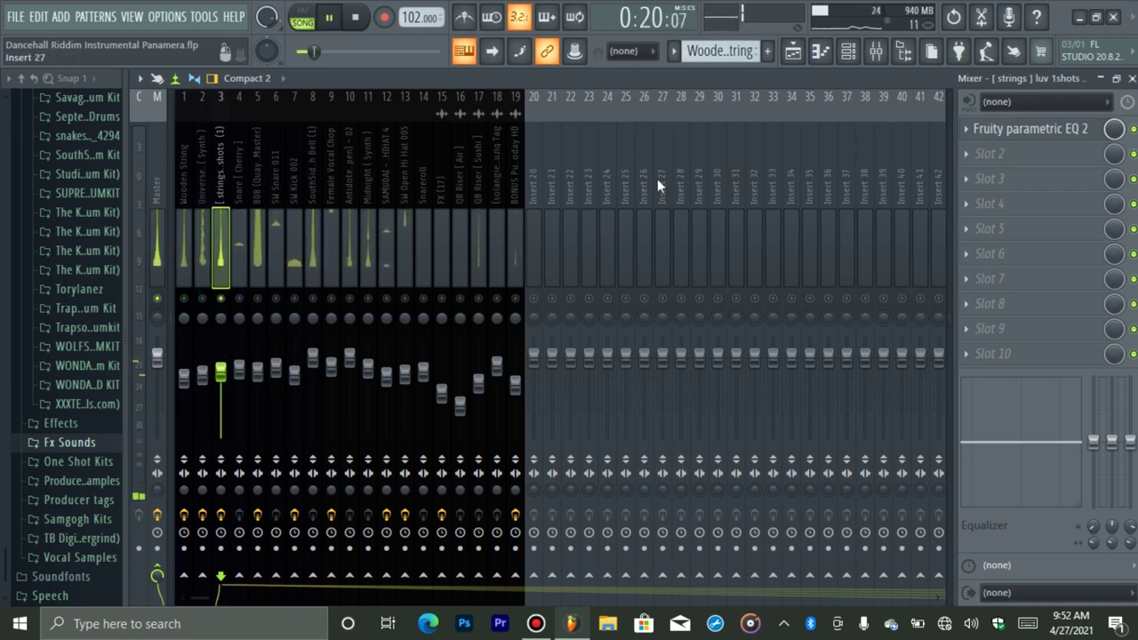
pyautogui.press('space')
# Step: Show the [ strings ] luv 1shots (1) pattern's notes in the piano roll, examine its chords across eight bars, and play it
pyautogui.click(825, 51)
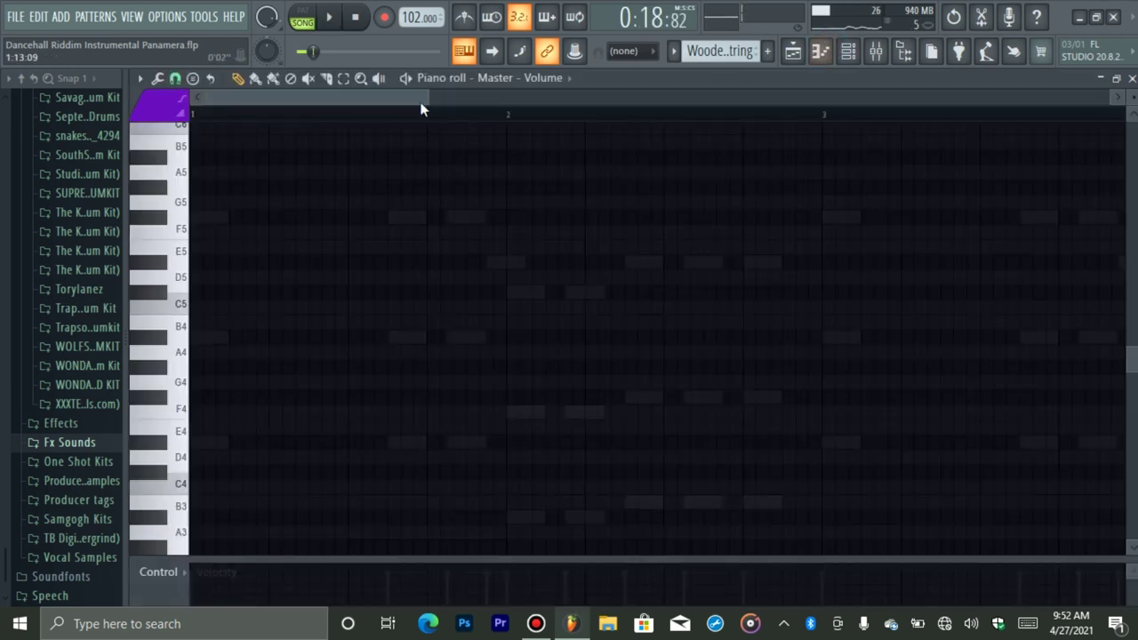
pyautogui.click(527, 78)
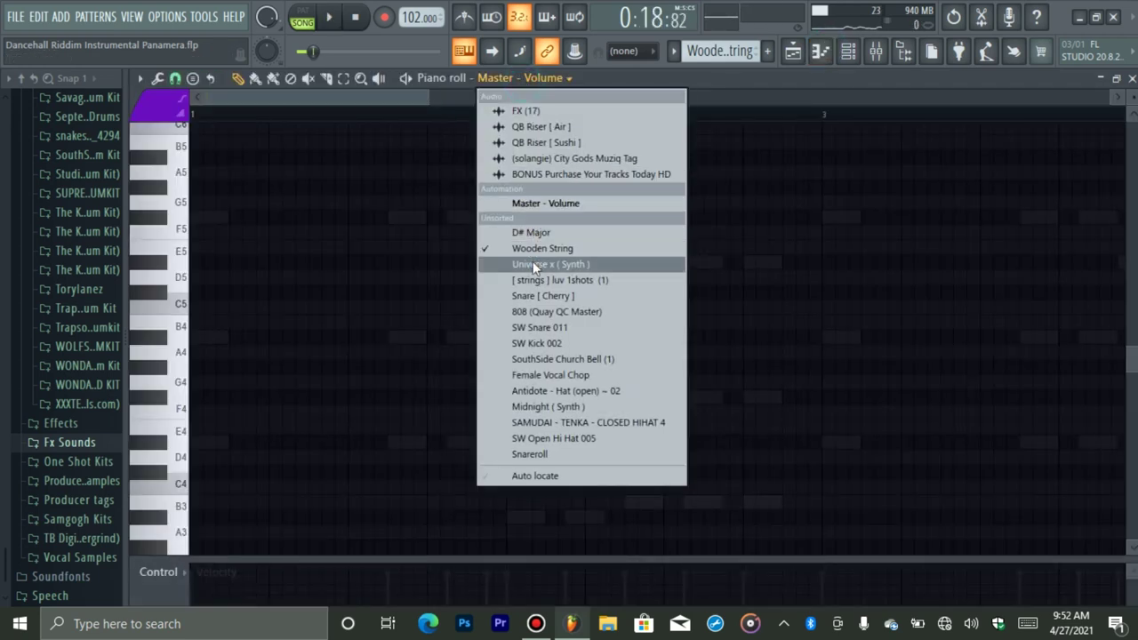
pyautogui.click(538, 279)
pyautogui.click(674, 51)
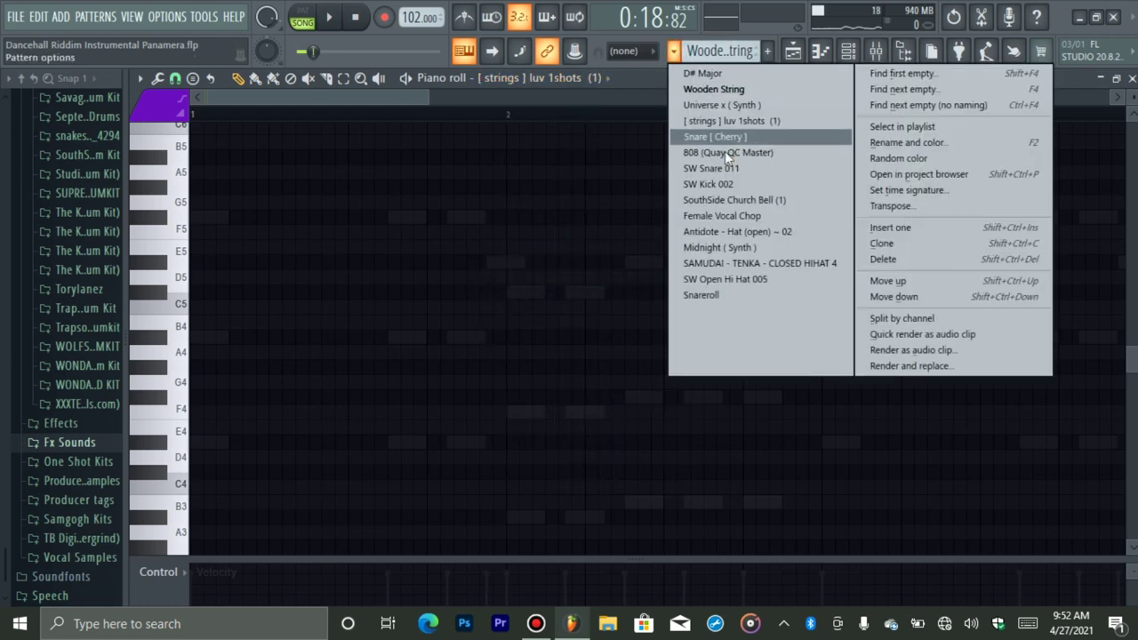
pyautogui.click(722, 120)
pyautogui.moveTo(429, 96)
pyautogui.mouseDown()
pyautogui.moveTo(1044, 216)
pyautogui.moveTo(809, 224)
pyautogui.mouseUp()
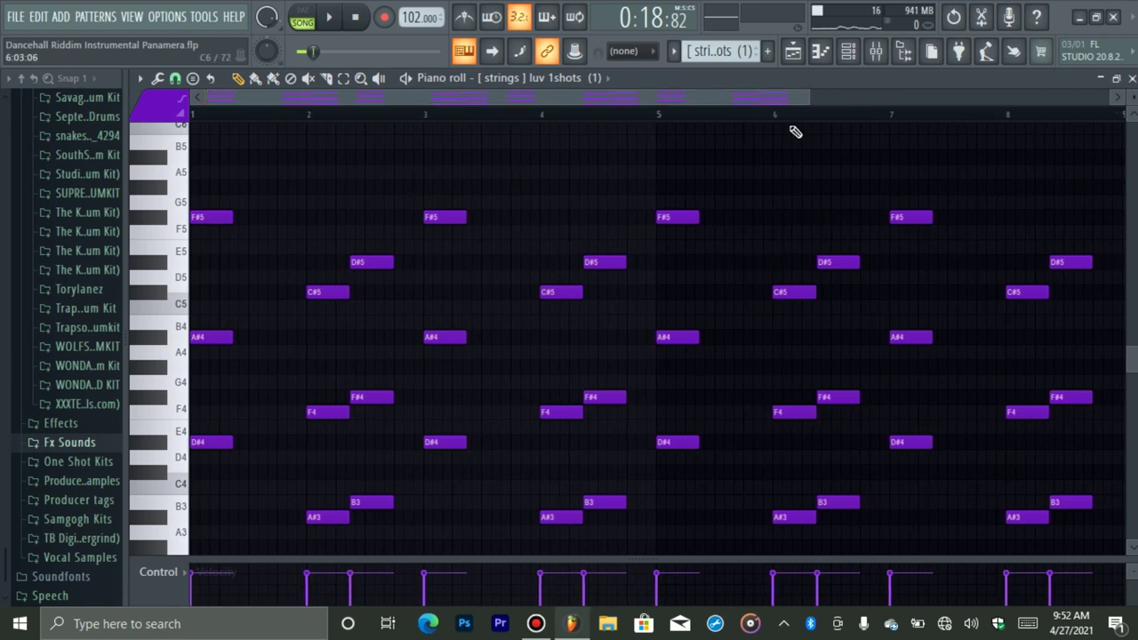
pyautogui.moveTo(806, 97)
pyautogui.mouseDown()
pyautogui.moveTo(849, 105)
pyautogui.moveTo(808, 104)
pyautogui.mouseUp()
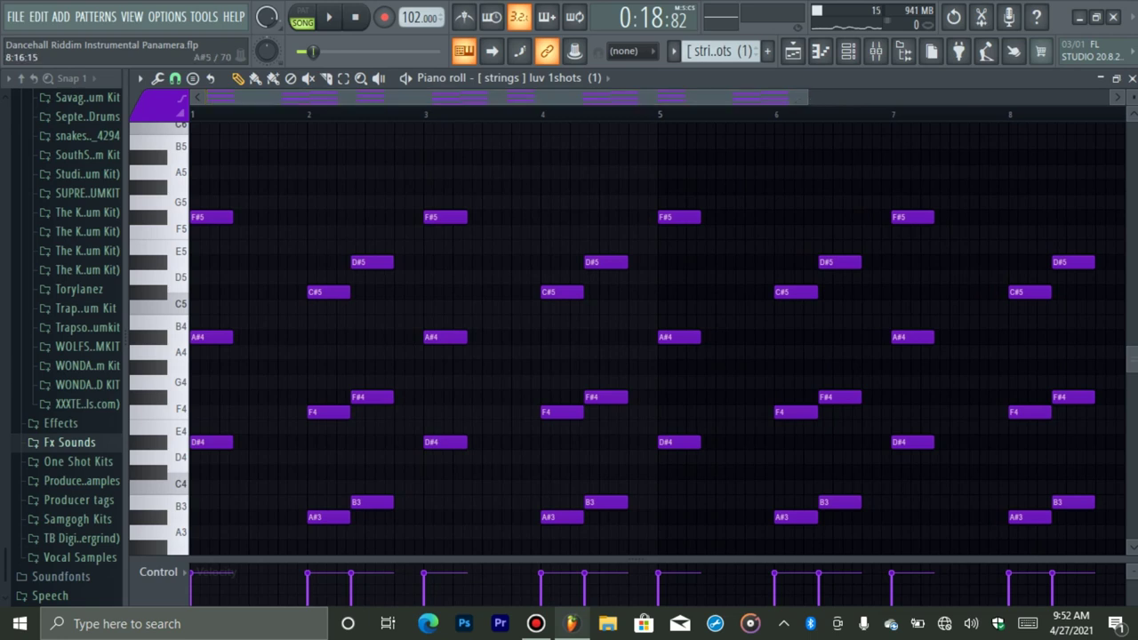
pyautogui.moveTo(1133, 97); pyautogui.dragTo(1132, 103)
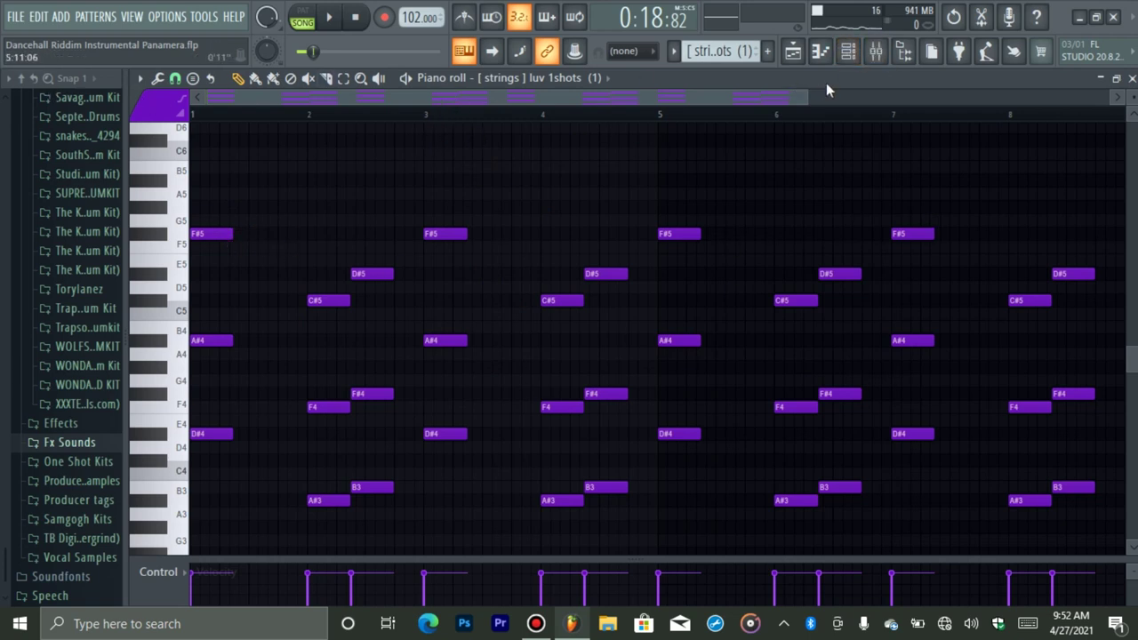
pyautogui.press('space')
pyautogui.press('space')
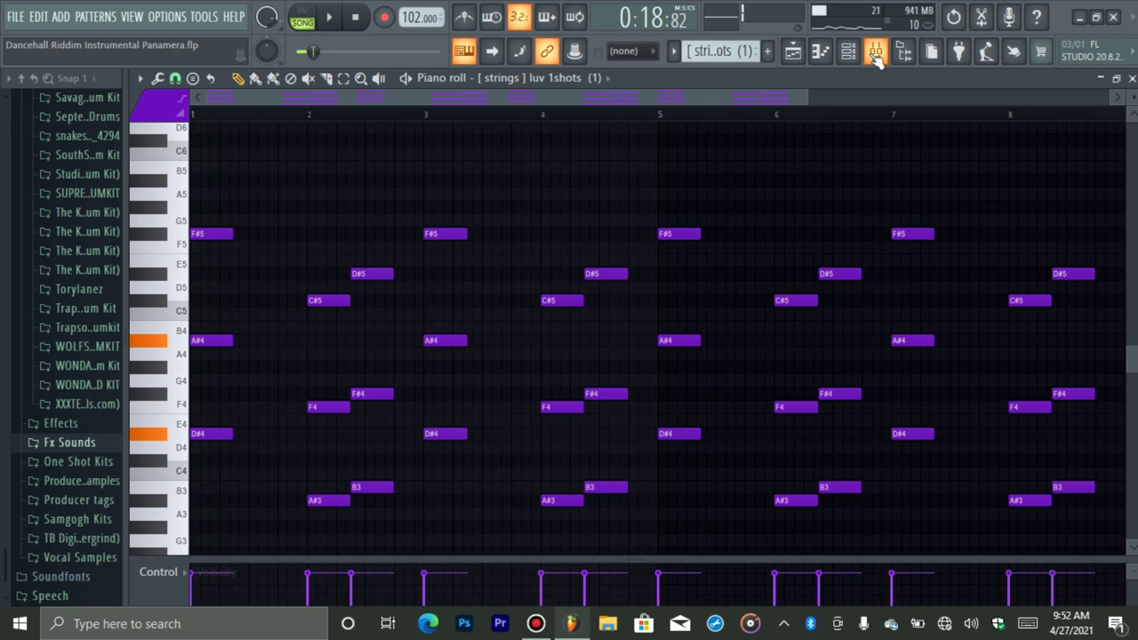
# Step: Enable Universe x ( Synth ) and Wooden String in the mixer and play them together with the strings track
pyautogui.click(875, 54)
pyautogui.click(202, 299)
pyautogui.click(184, 299)
pyautogui.press('space')
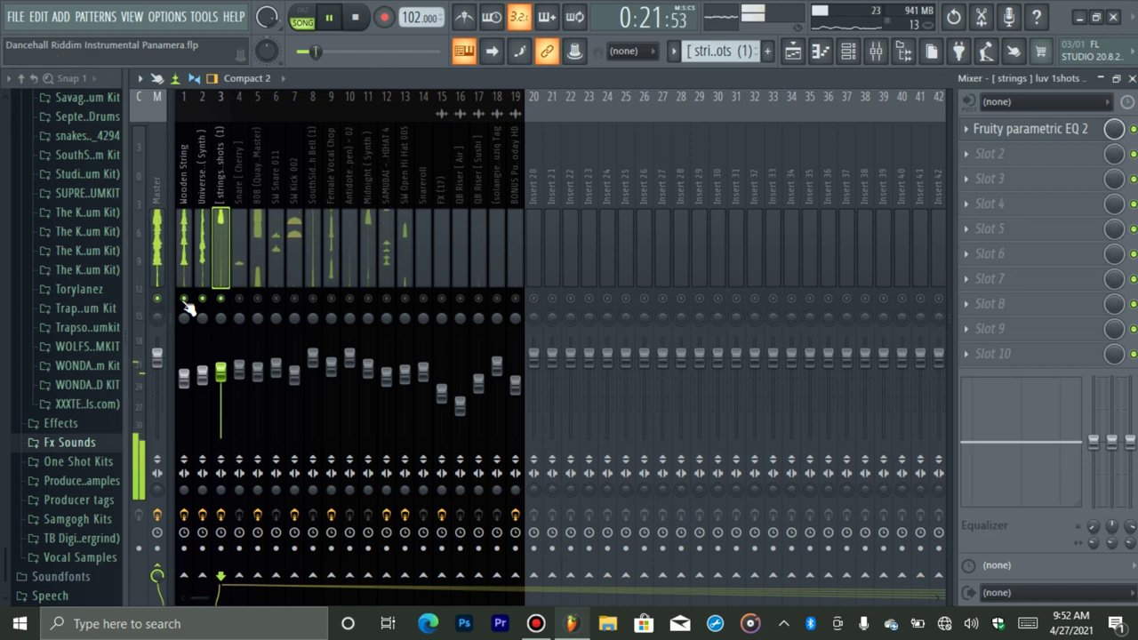
pyautogui.press('space')
# Step: Mute Universe x ( Synth ) and Wooden String, and review the Fruity parametric EQ 2 curve on the strings track
pyautogui.click(202, 299)
pyautogui.click(184, 300)
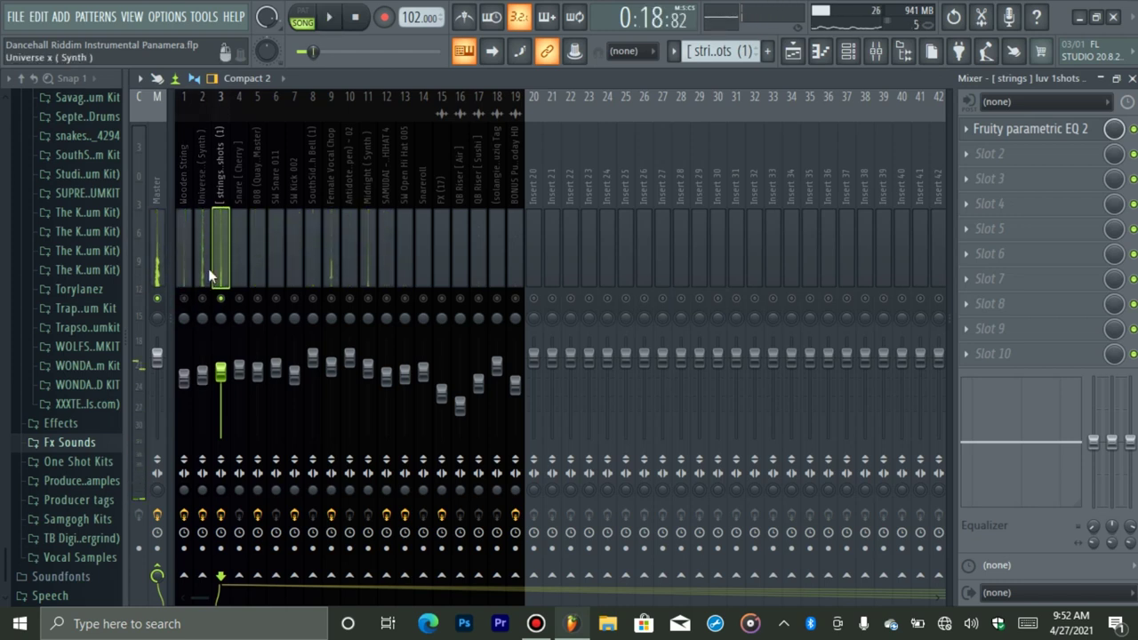
pyautogui.click(1045, 133)
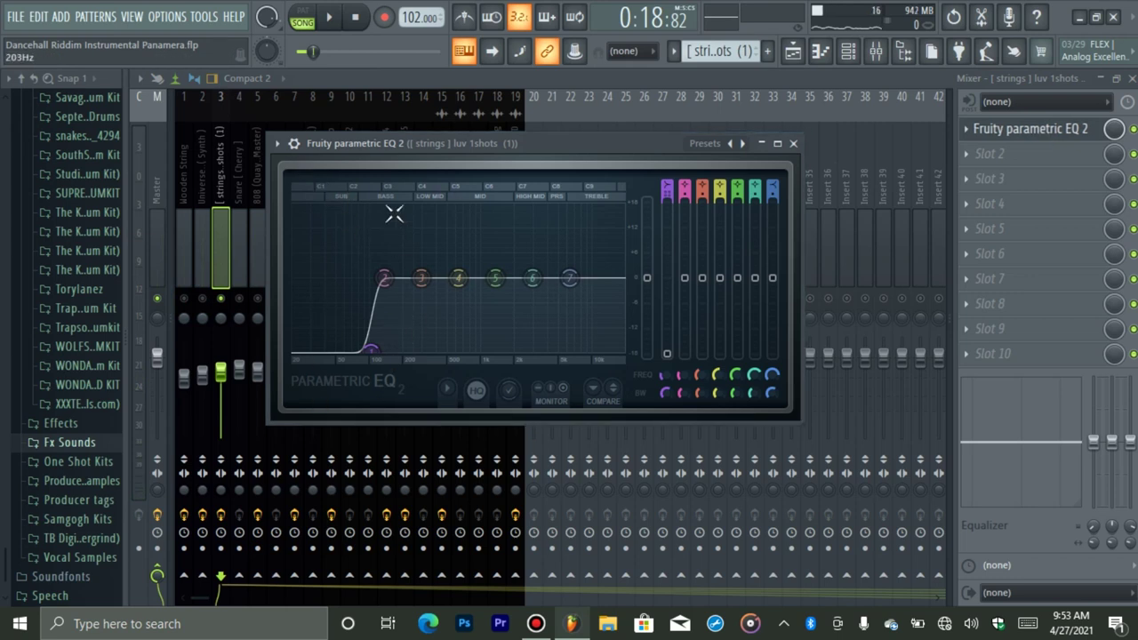
pyautogui.click(1022, 142)
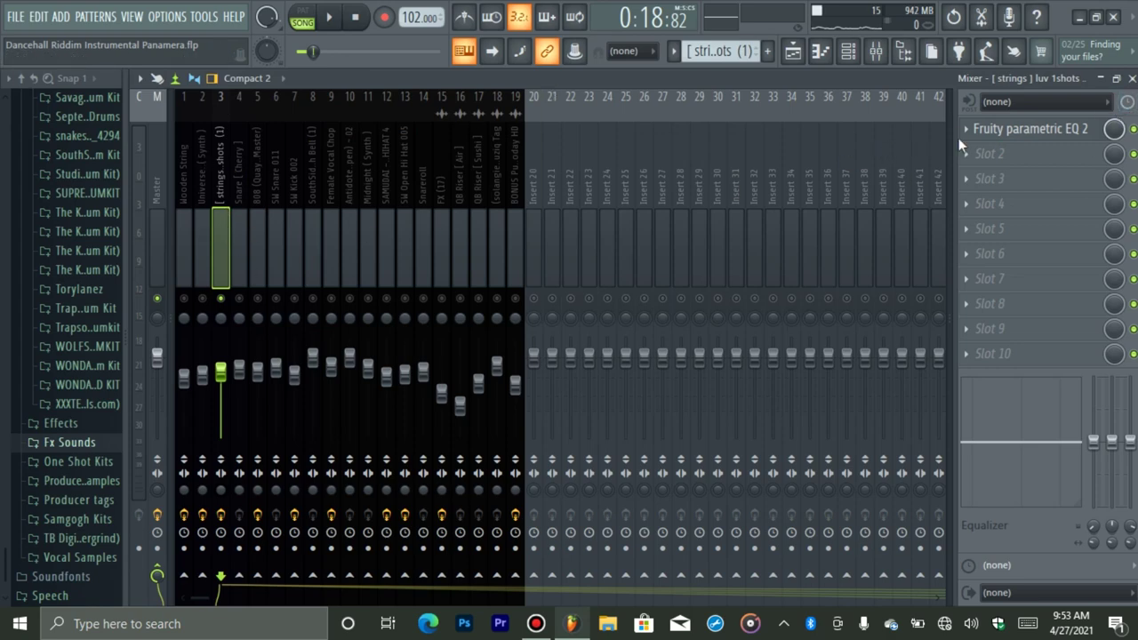
# Step: Load Fruity Reeverb 2 into slot 2 of the strings track, lower its wet level to the minimum, and adjust its cut filters
pyautogui.click(976, 155)
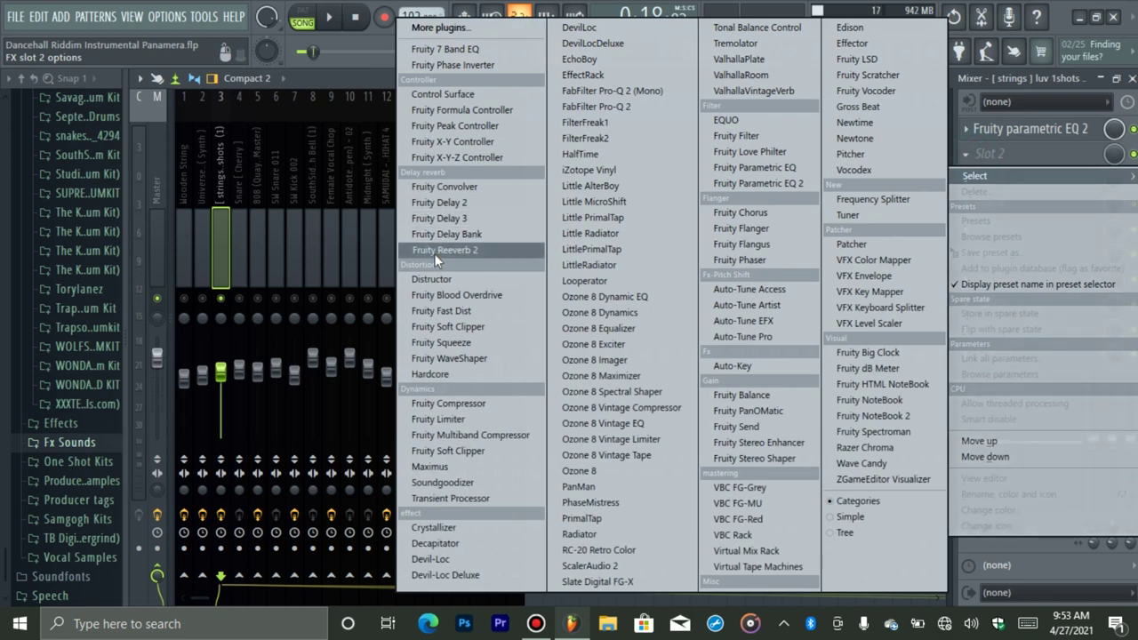
pyautogui.click(447, 251)
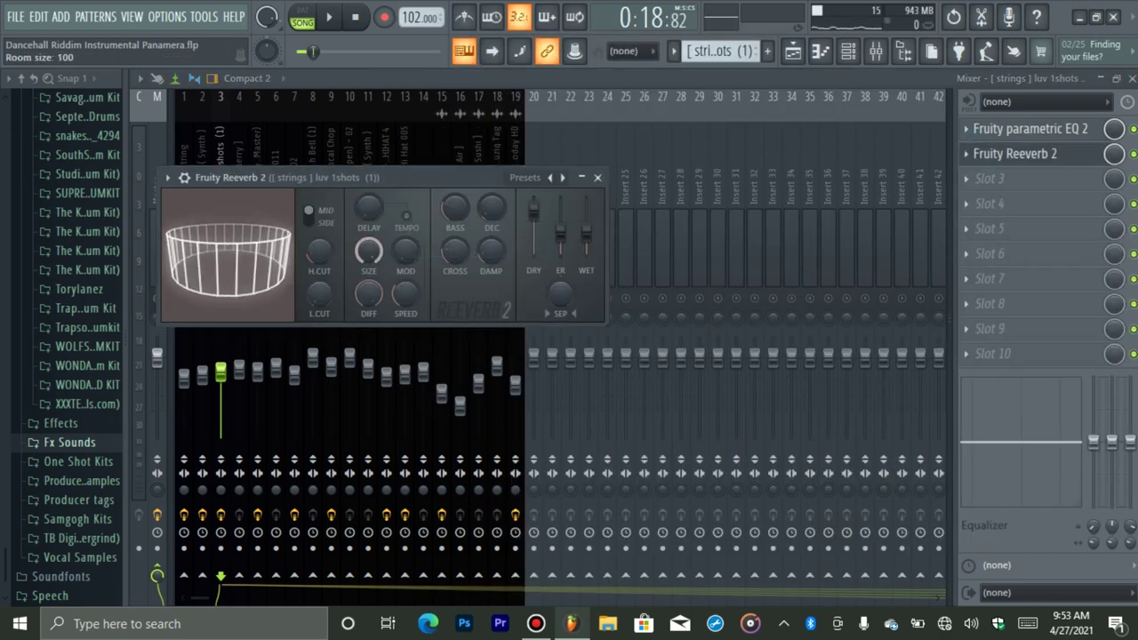
pyautogui.moveTo(400, 182); pyautogui.dragTo(529, 213)
pyautogui.click(499, 290)
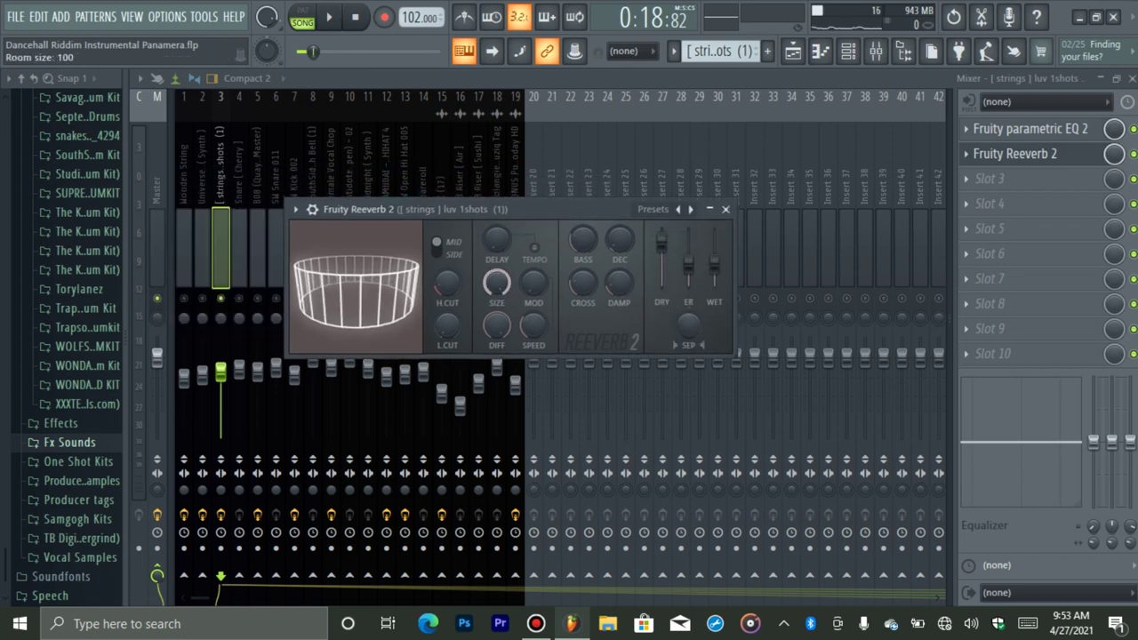
pyautogui.moveTo(709, 271); pyautogui.dragTo(716, 283)
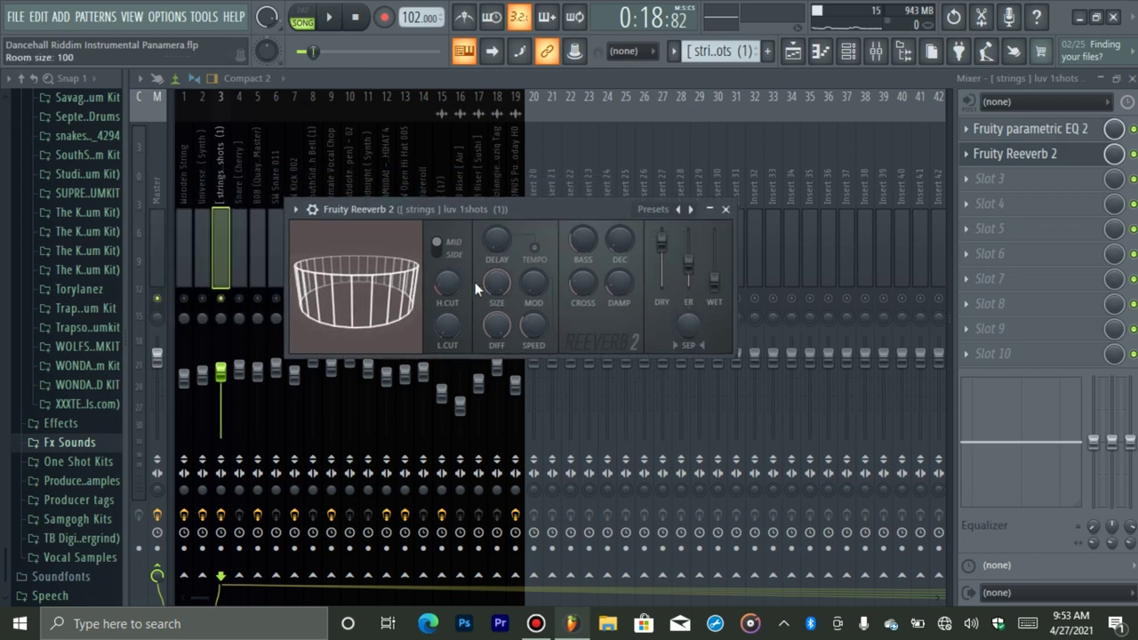
pyautogui.moveTo(448, 283); pyautogui.dragTo(447, 302)
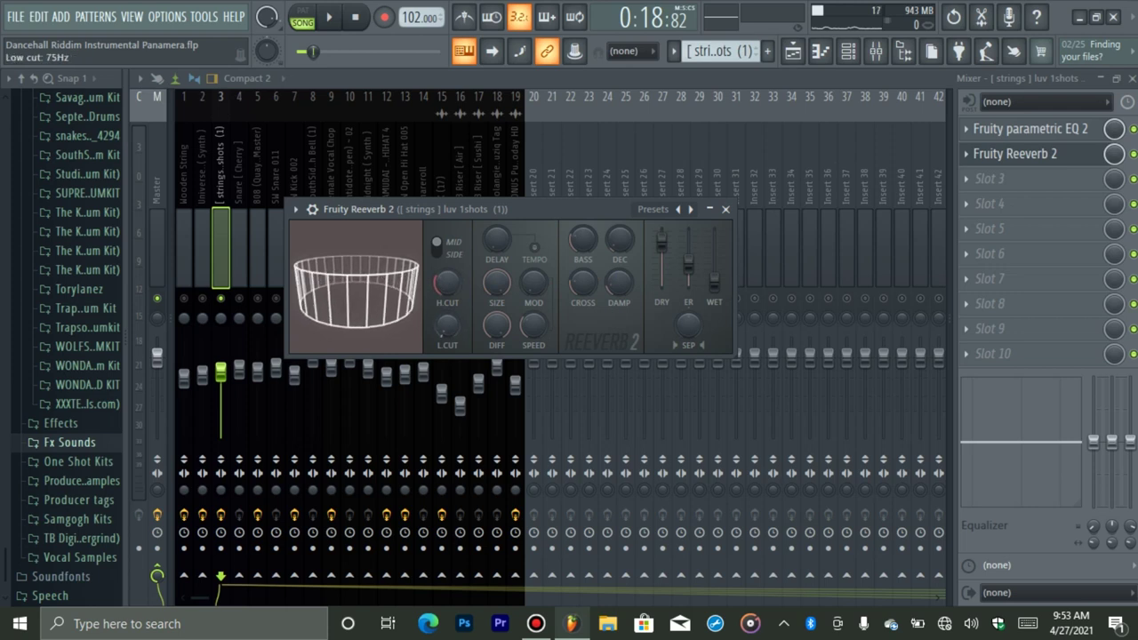
# Step: Play the strings with the reverb active and delete Fruity Reeverb 2 from the track
pyautogui.press('space')
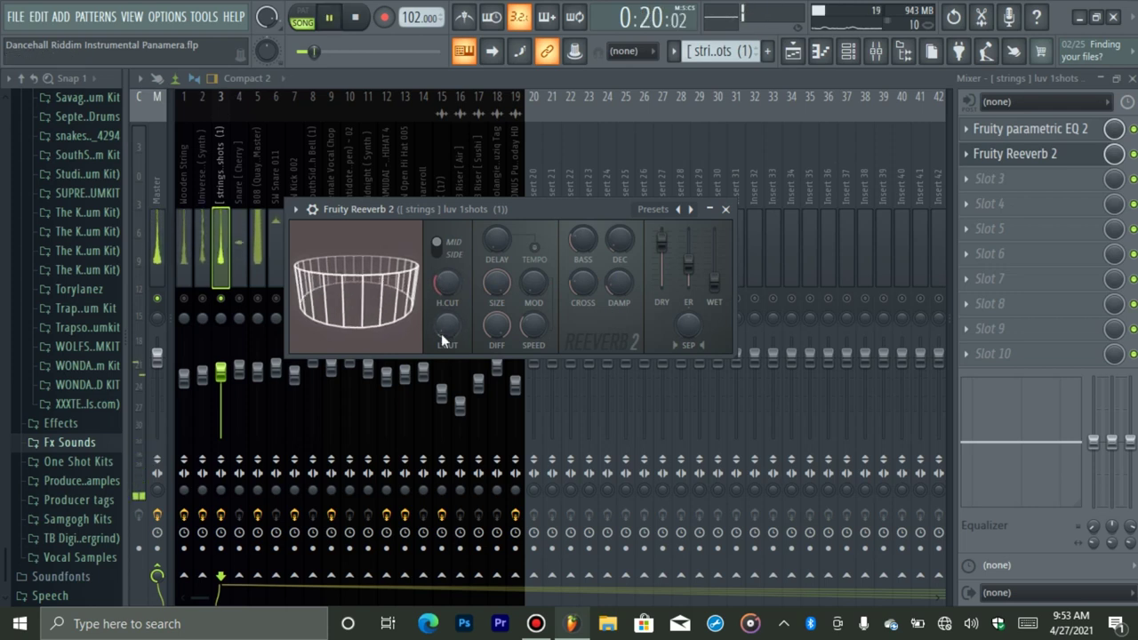
pyautogui.click(1027, 159)
pyautogui.press('space')
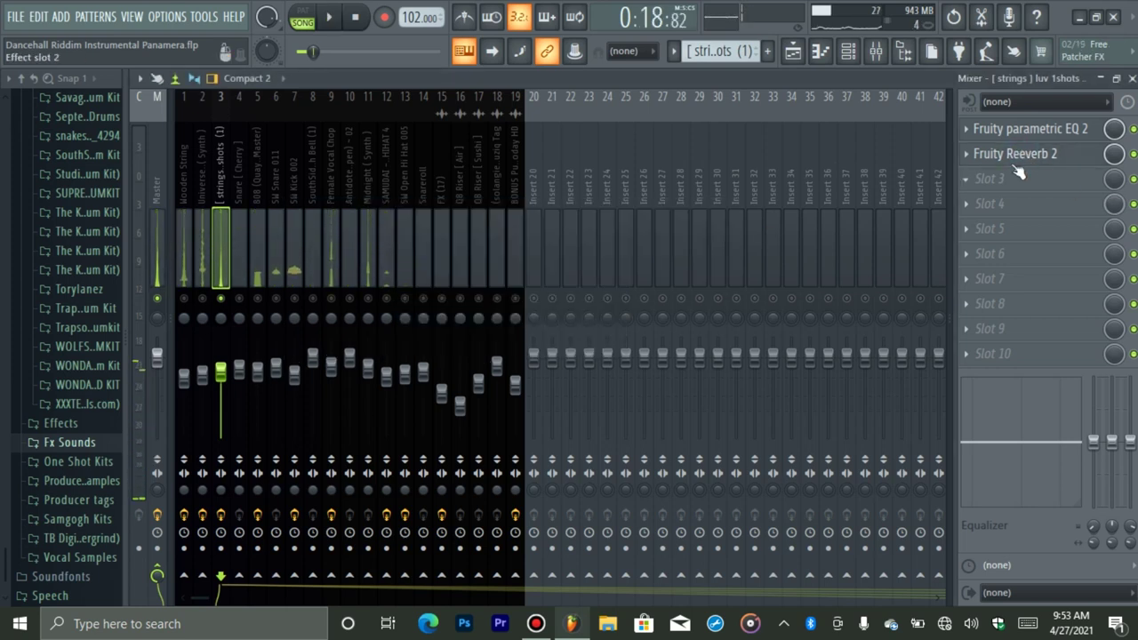
pyautogui.click(967, 154)
pyautogui.click(971, 192)
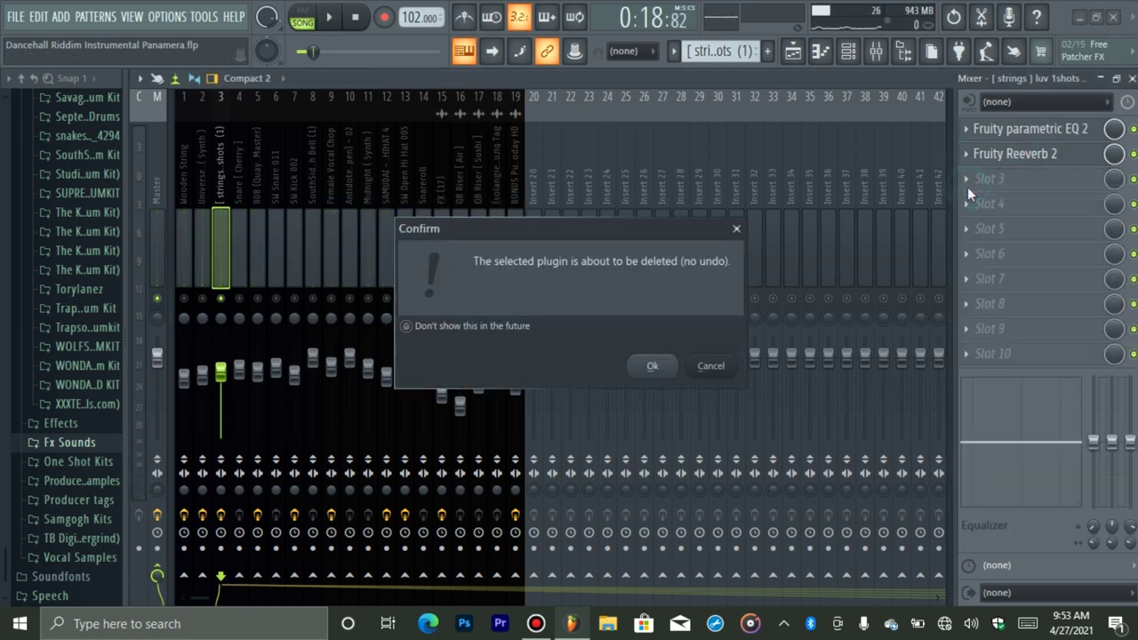
pyautogui.press('Return')
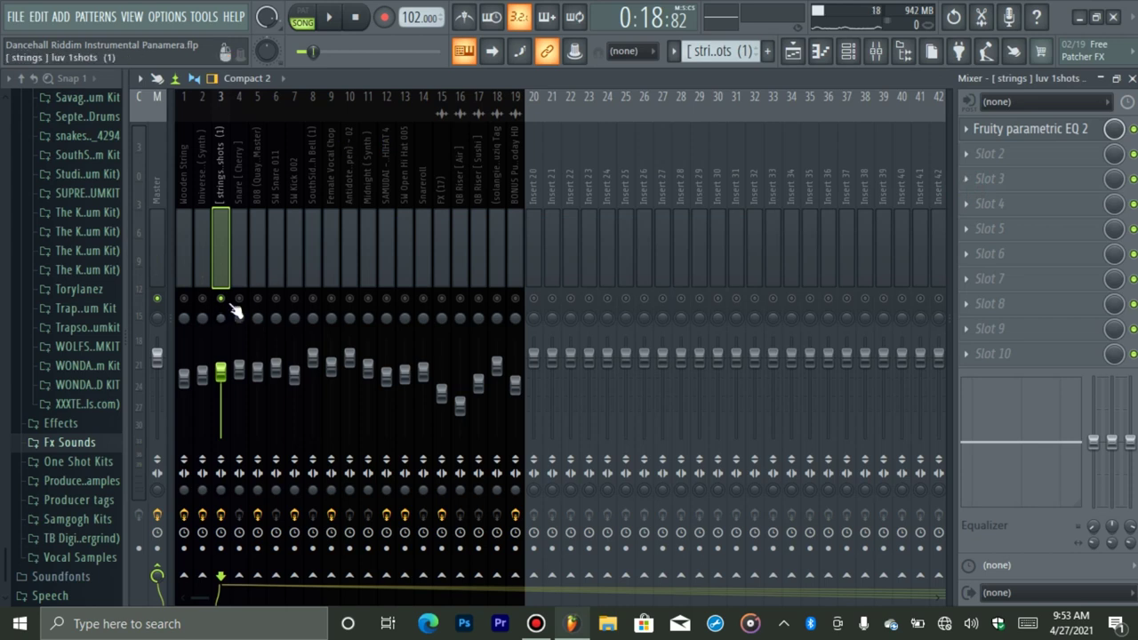
# Step: Enable the Snare [ Cherry ] mixer track alongside the strings and play both together
pyautogui.click(238, 317)
pyautogui.click(234, 263)
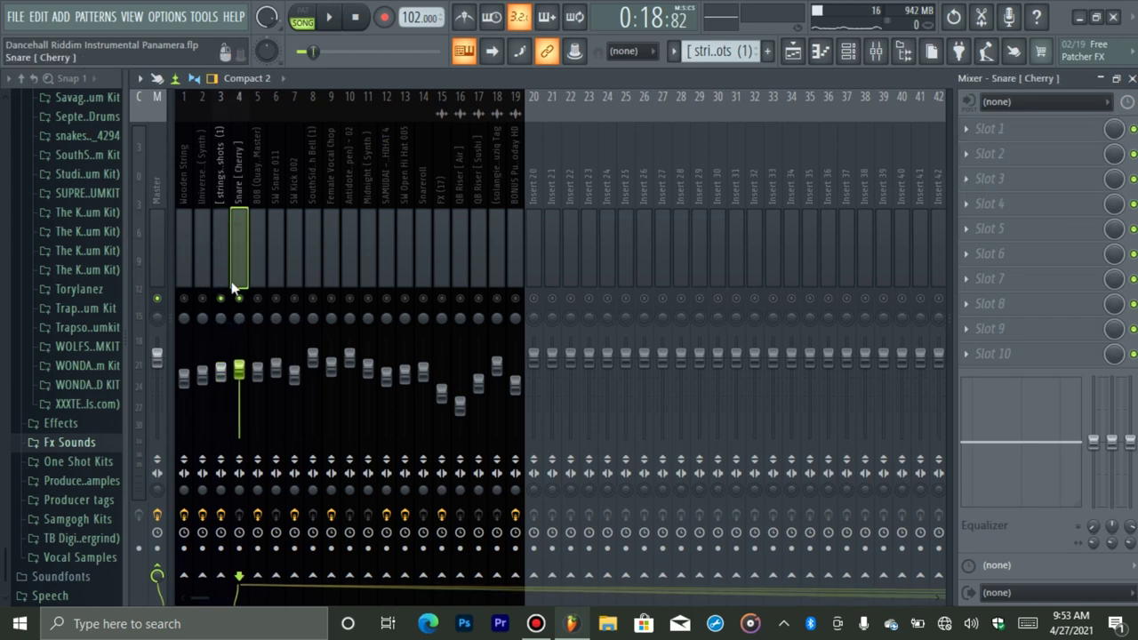
pyautogui.press('space')
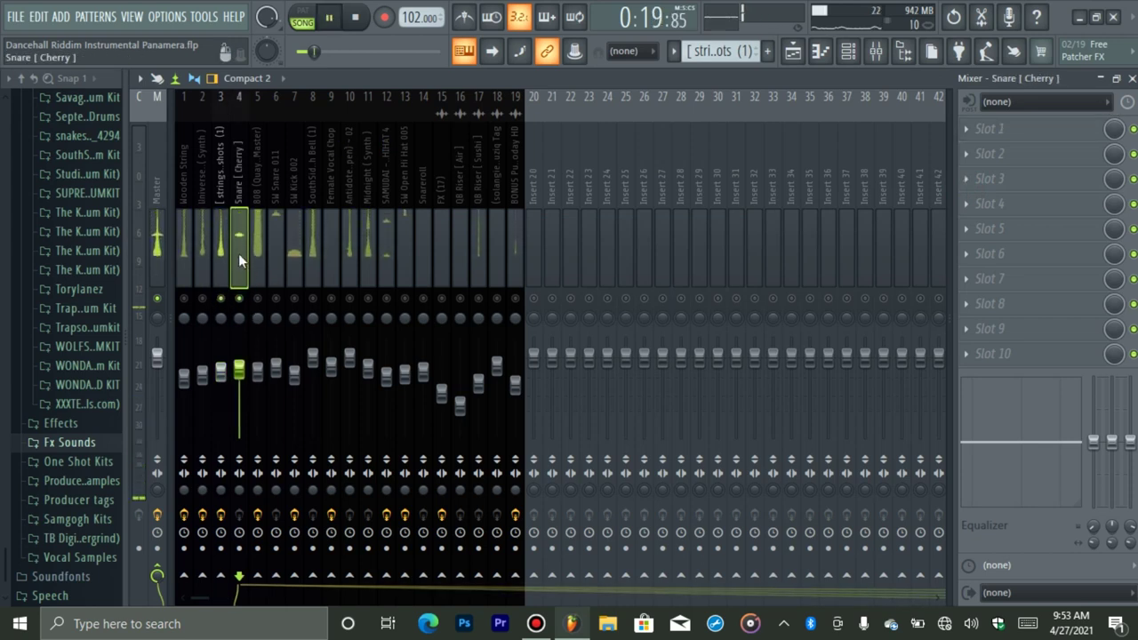
pyautogui.press('space')
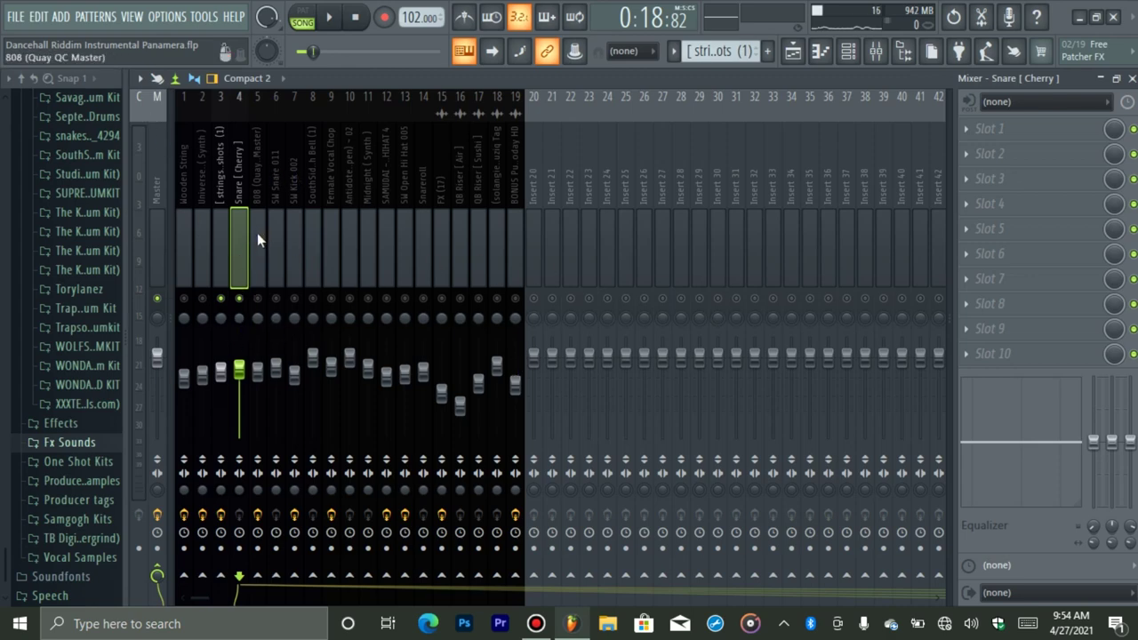
# Step: Add Fruity Reeverb 2 to slot 1 of Snare [ Cherry ] with high cut 7.3 kHz, low cut 516 Hz and wet level 0%
pyautogui.click(1005, 141)
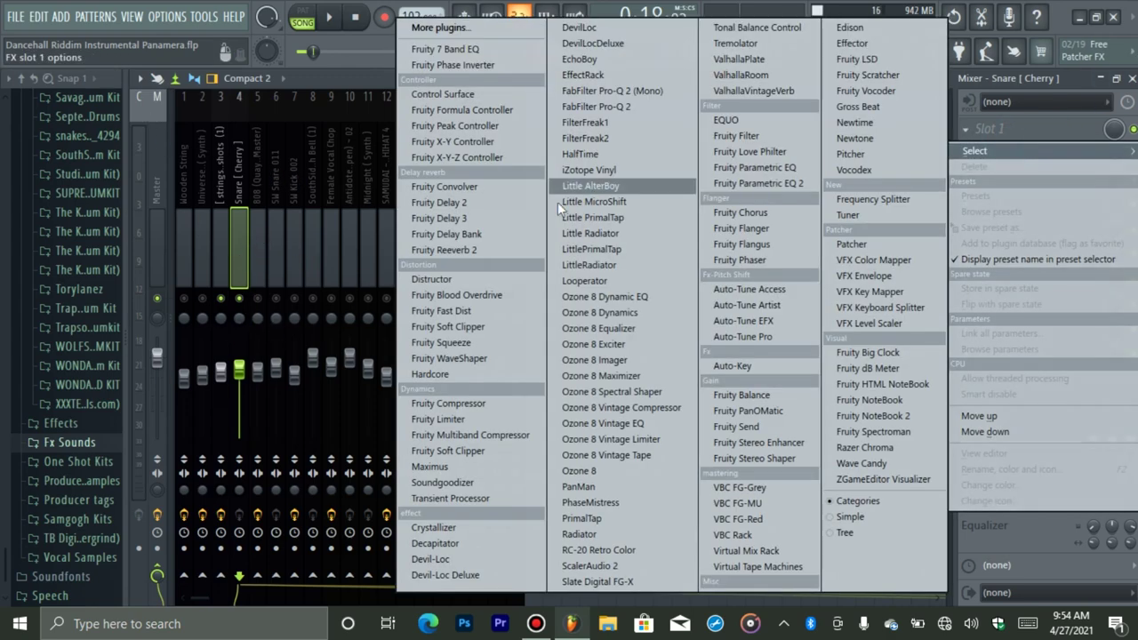
pyautogui.click(435, 251)
pyautogui.moveTo(389, 274); pyautogui.dragTo(390, 282)
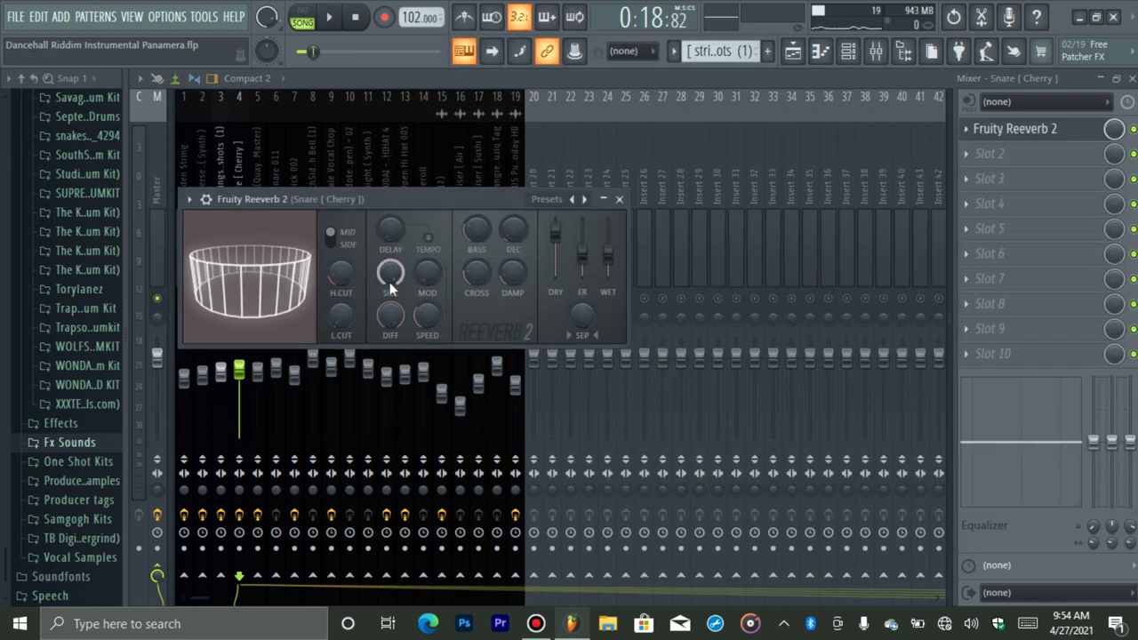
pyautogui.moveTo(343, 316); pyautogui.dragTo(343, 321)
pyautogui.moveTo(341, 273); pyautogui.dragTo(341, 283)
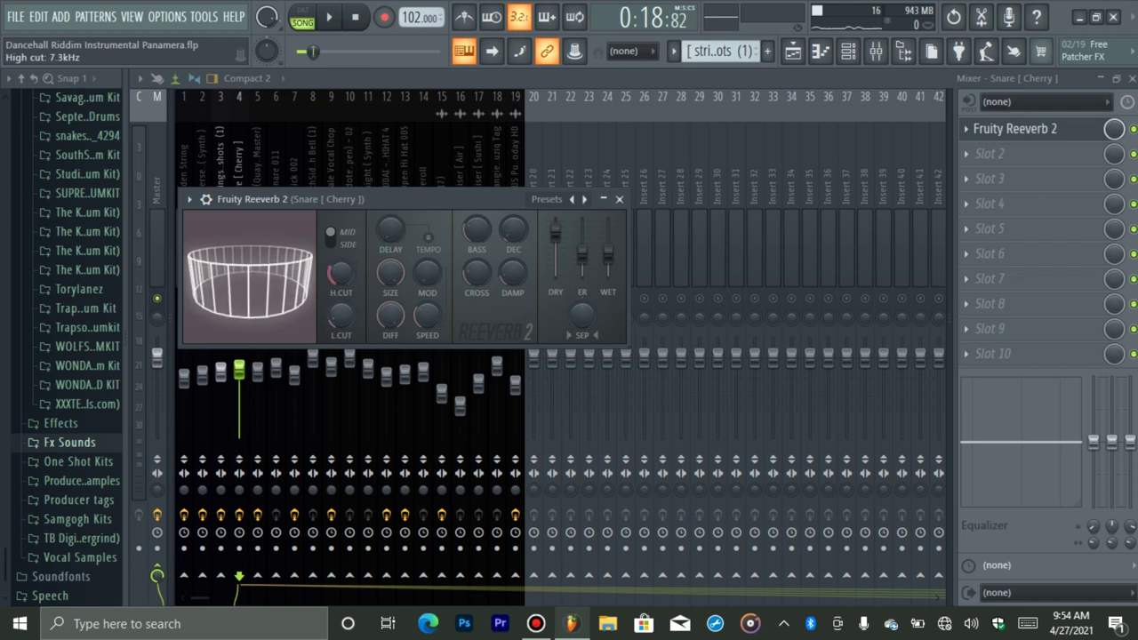
pyautogui.moveTo(339, 313); pyautogui.dragTo(339, 305)
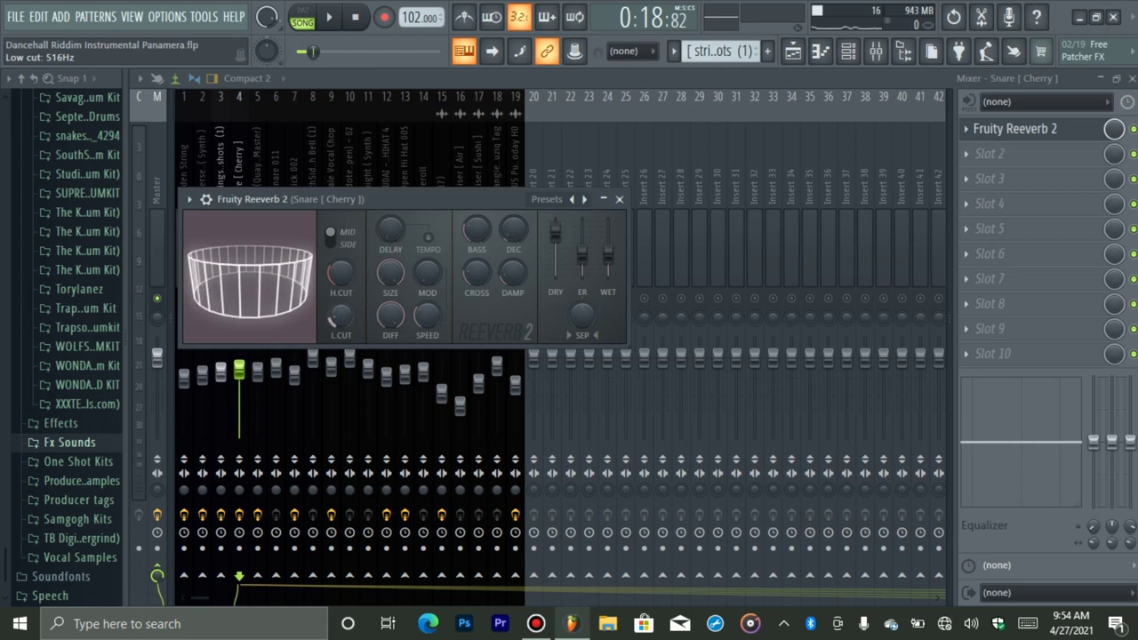
pyautogui.moveTo(608, 255); pyautogui.dragTo(608, 275)
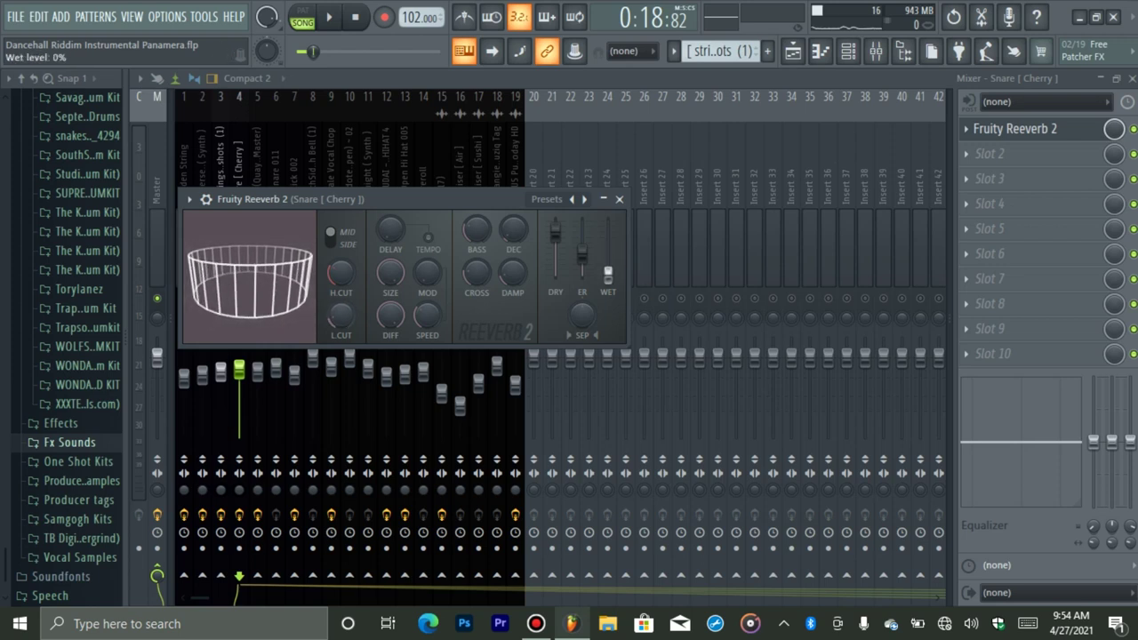
# Step: Play the strings and Snare [ Cherry ] with the reverb active and delete Fruity Reeverb 2 from the snare track
pyautogui.press('space')
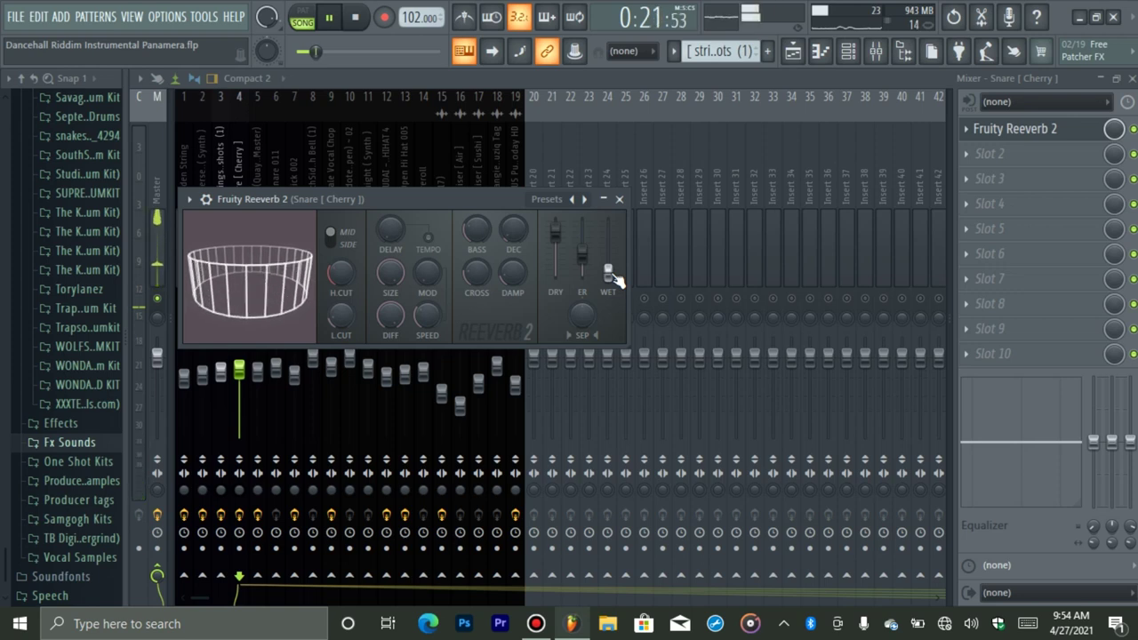
pyautogui.press('space')
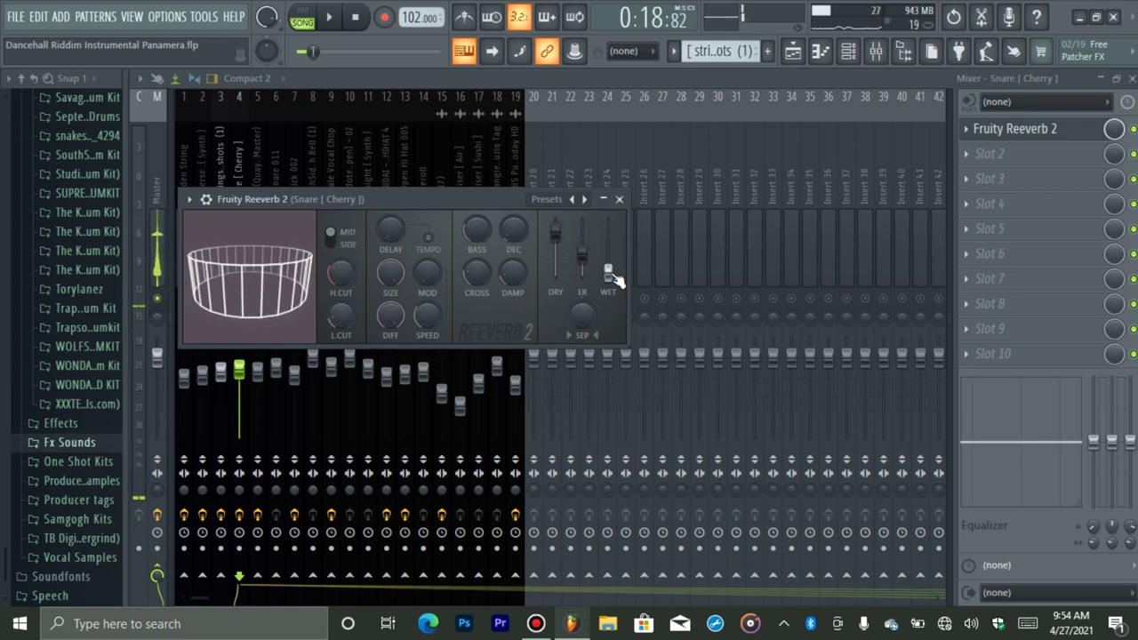
pyautogui.click(978, 129)
pyautogui.click(965, 132)
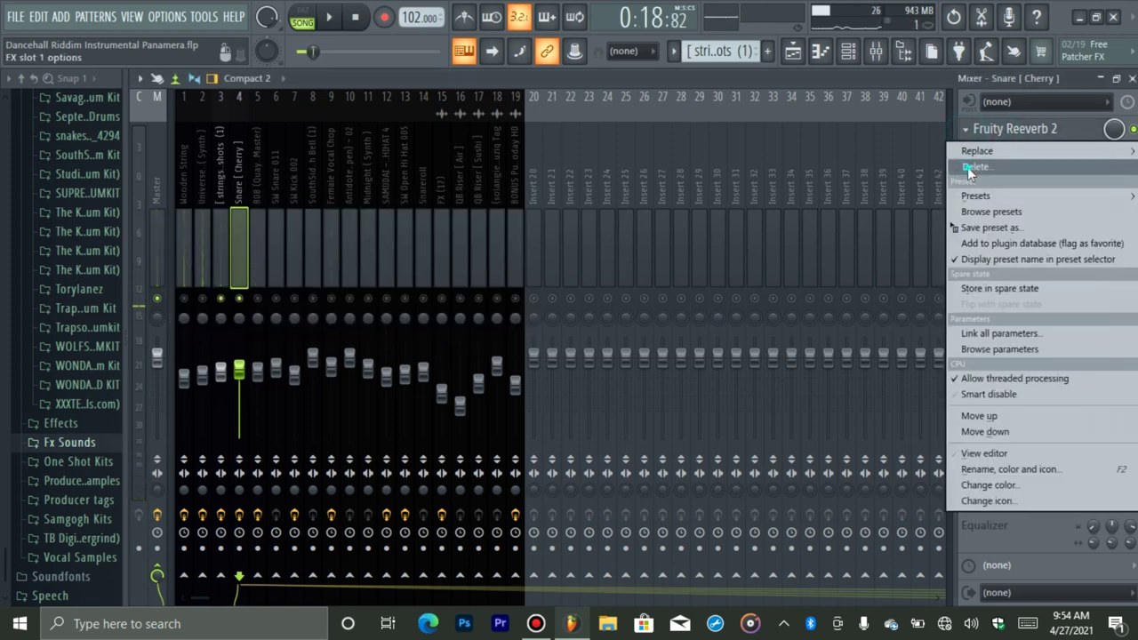
pyautogui.click(974, 166)
pyautogui.press('Return')
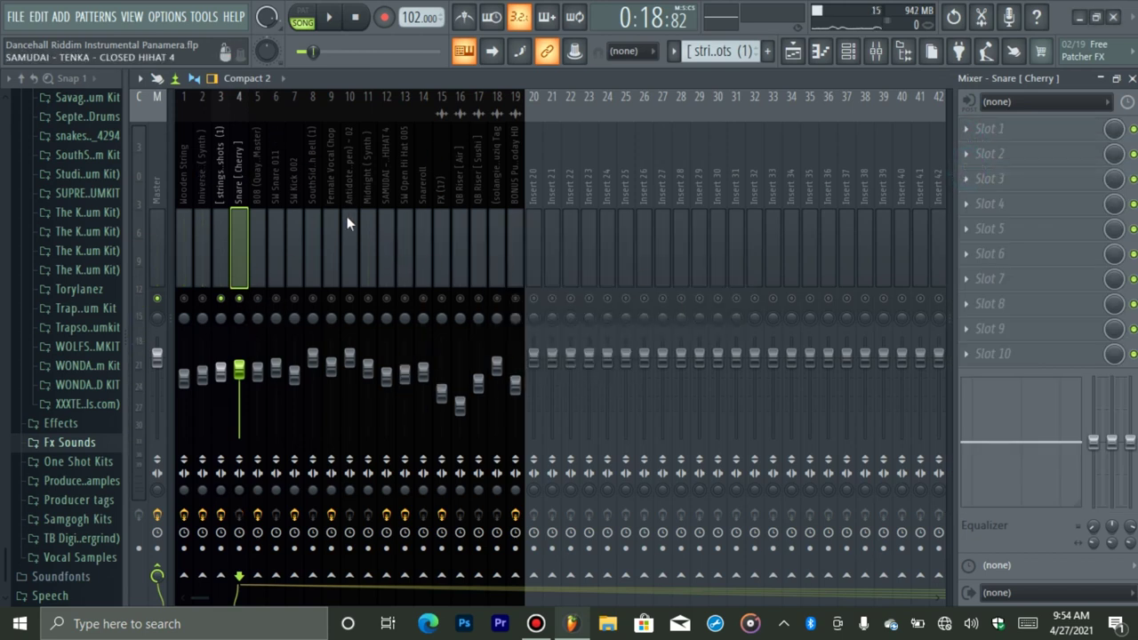
# Step: Enable the 808 (Quay QC Master) mixer track, mute the strings and Snare [ Cherry ], and play the 808 alone
pyautogui.click(258, 298)
pyautogui.click(237, 303)
pyautogui.click(219, 304)
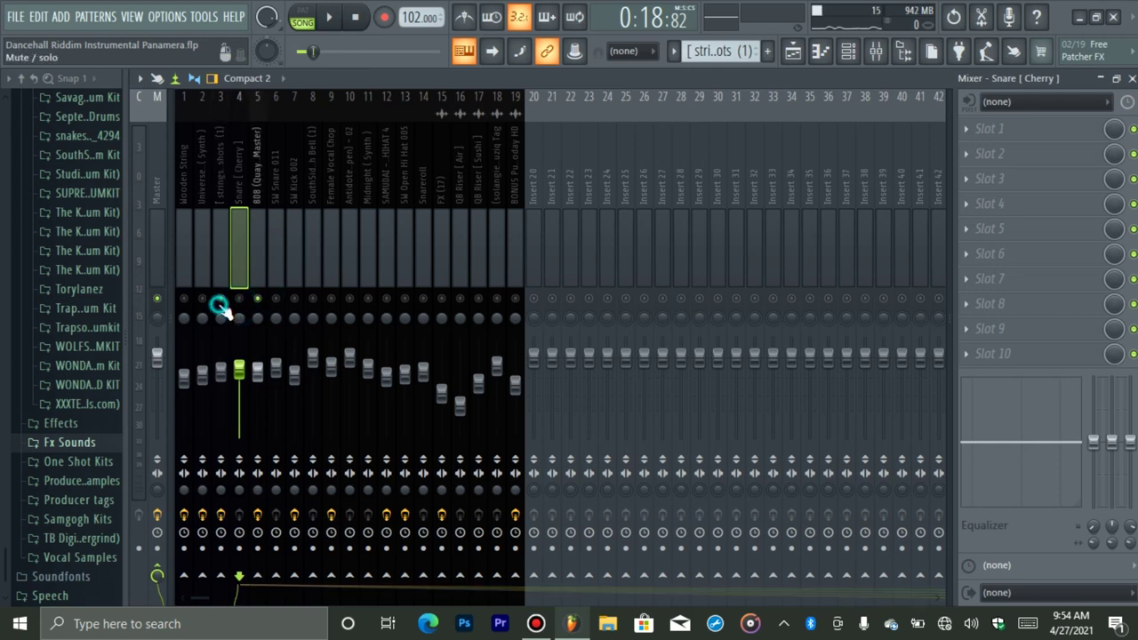
pyautogui.click(258, 265)
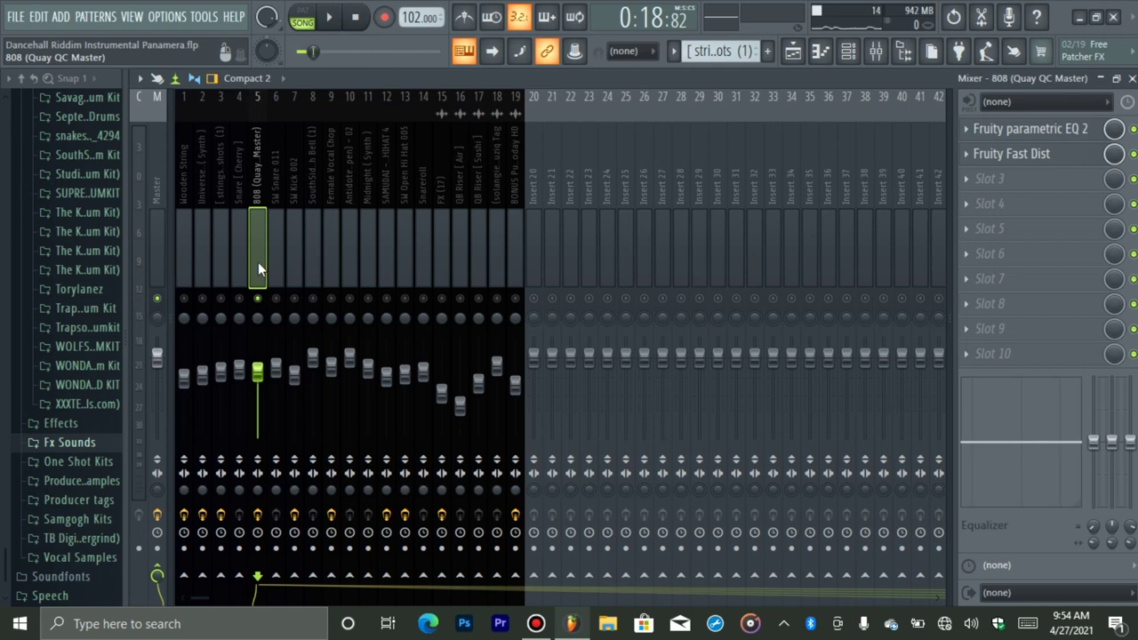
pyautogui.press('space')
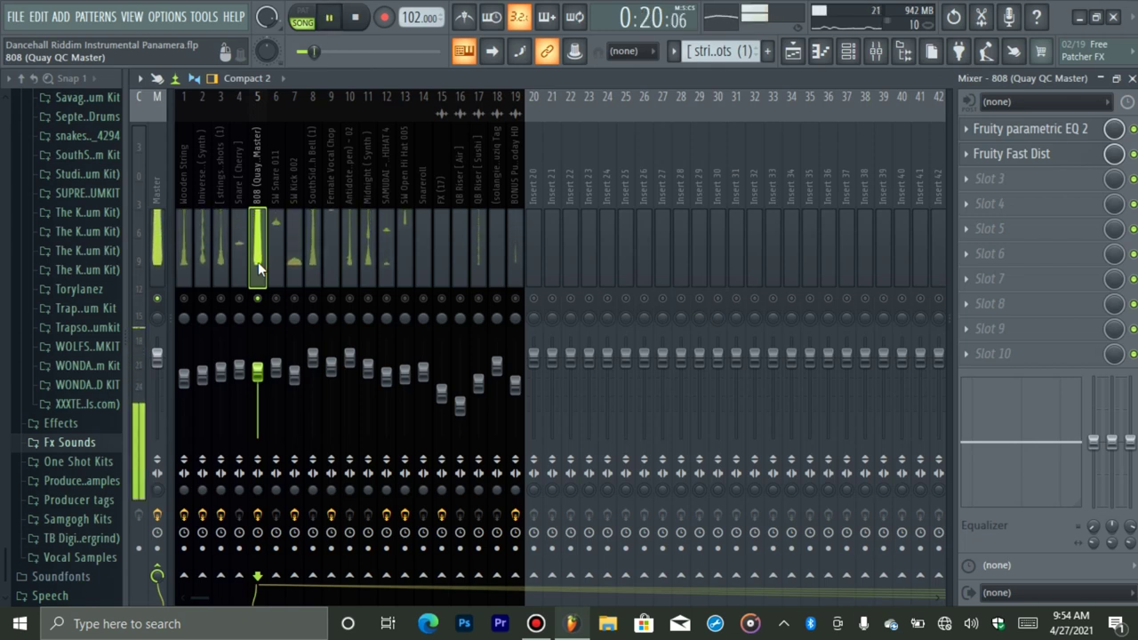
# Step: Show the 808 (Quay QC Master) pattern's notes in the piano roll during playback
pyautogui.click(818, 51)
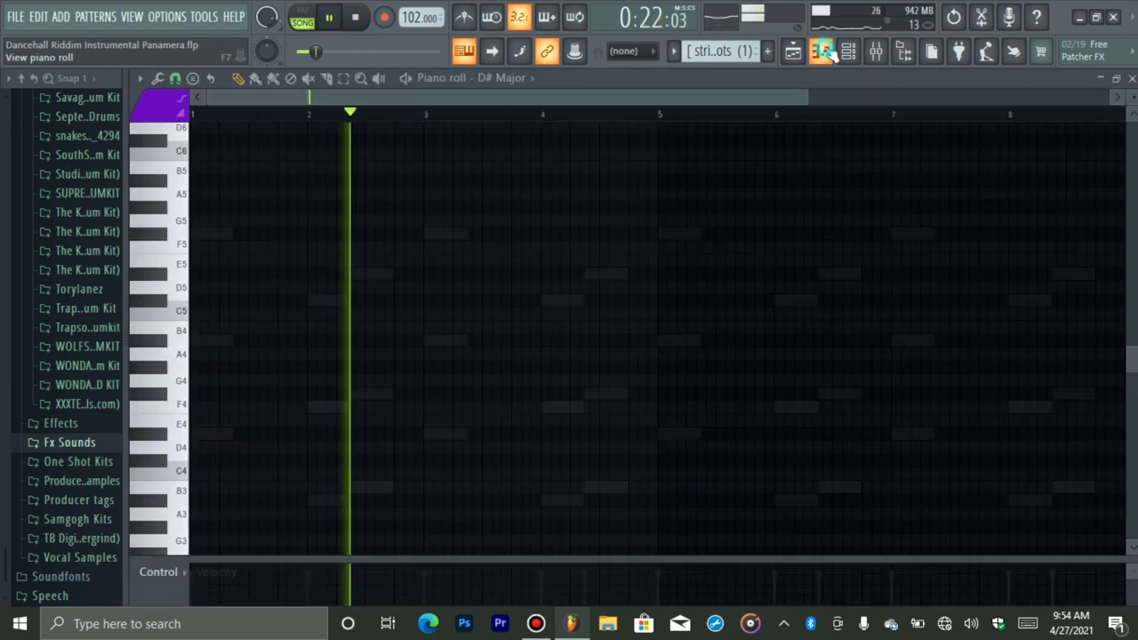
pyautogui.click(498, 77)
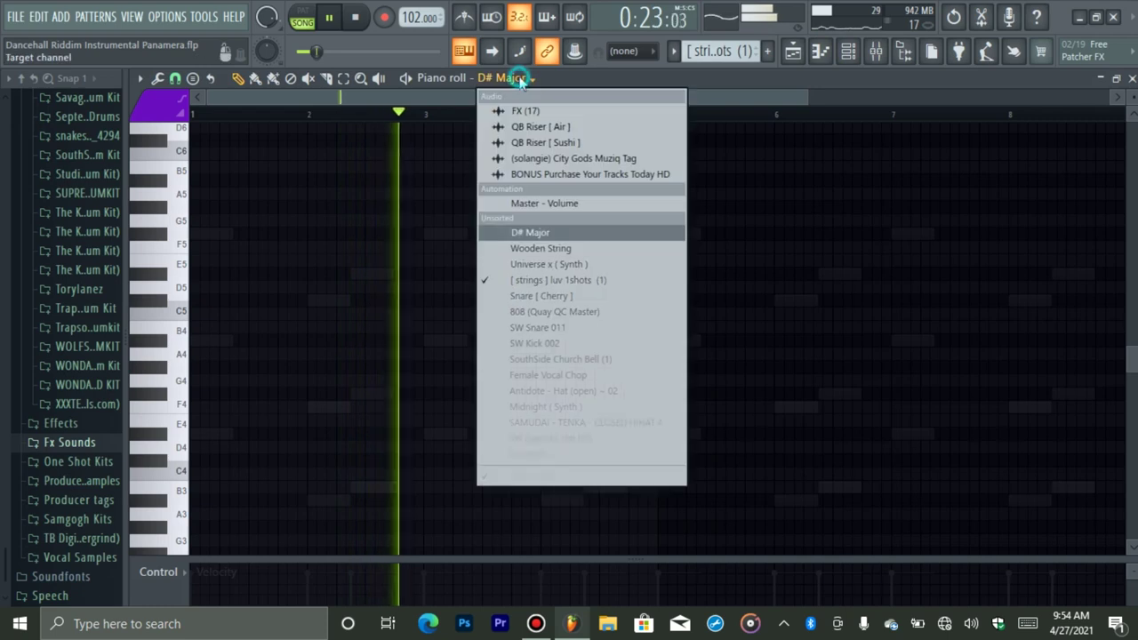
pyautogui.click(531, 313)
pyautogui.click(702, 50)
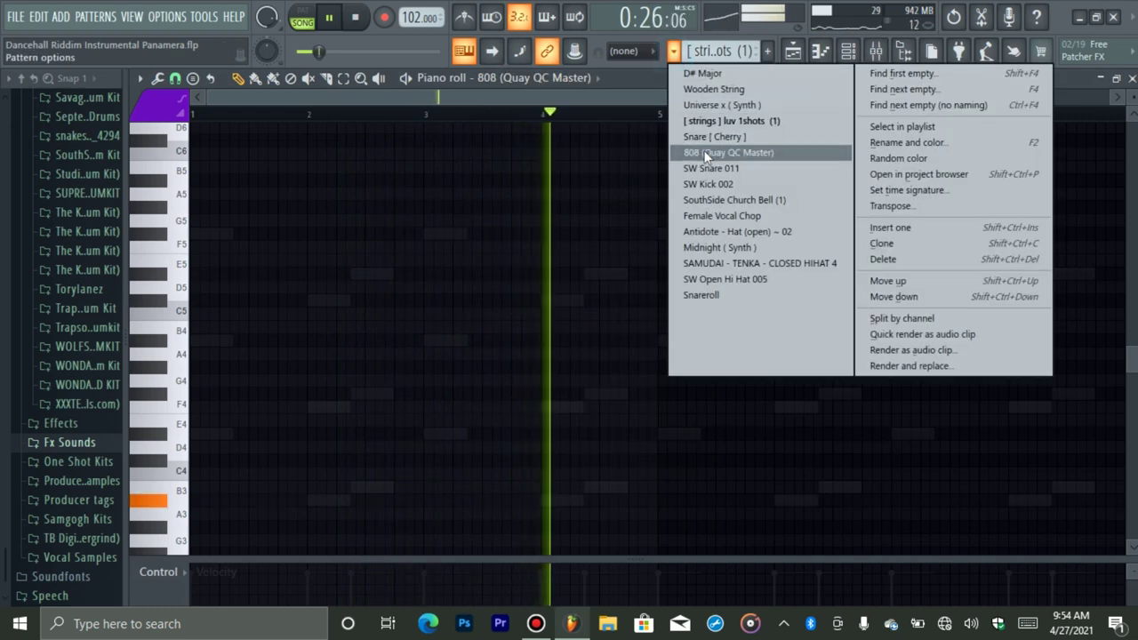
pyautogui.click(703, 152)
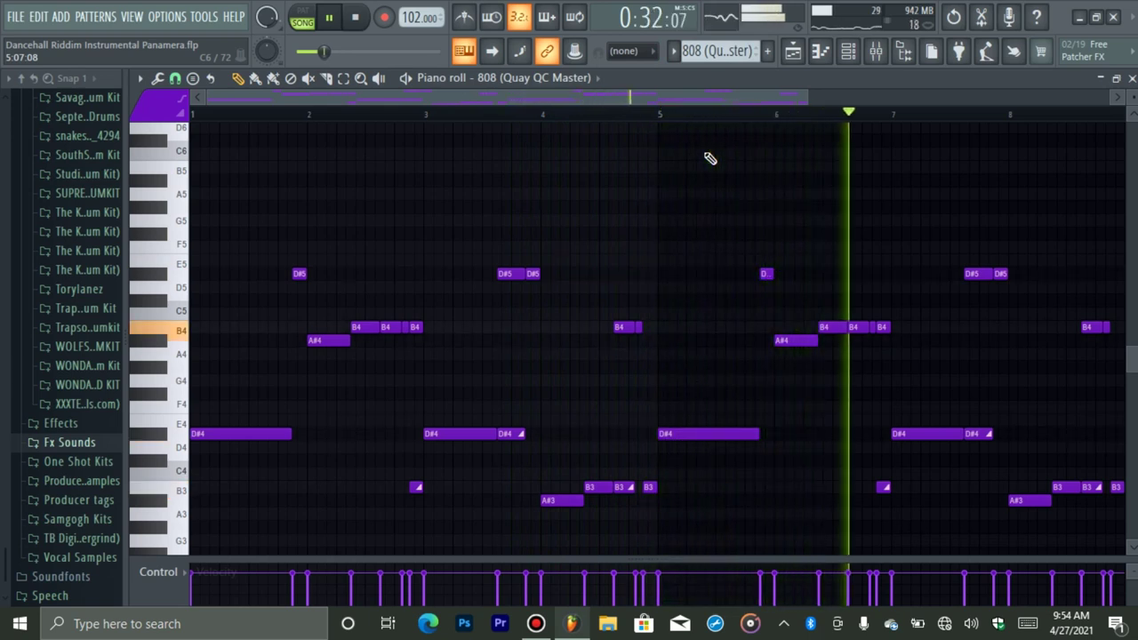
# Step: Stop playback and inspect the slide option in the properties of the D#4 note at bar 3
pyautogui.press('space')
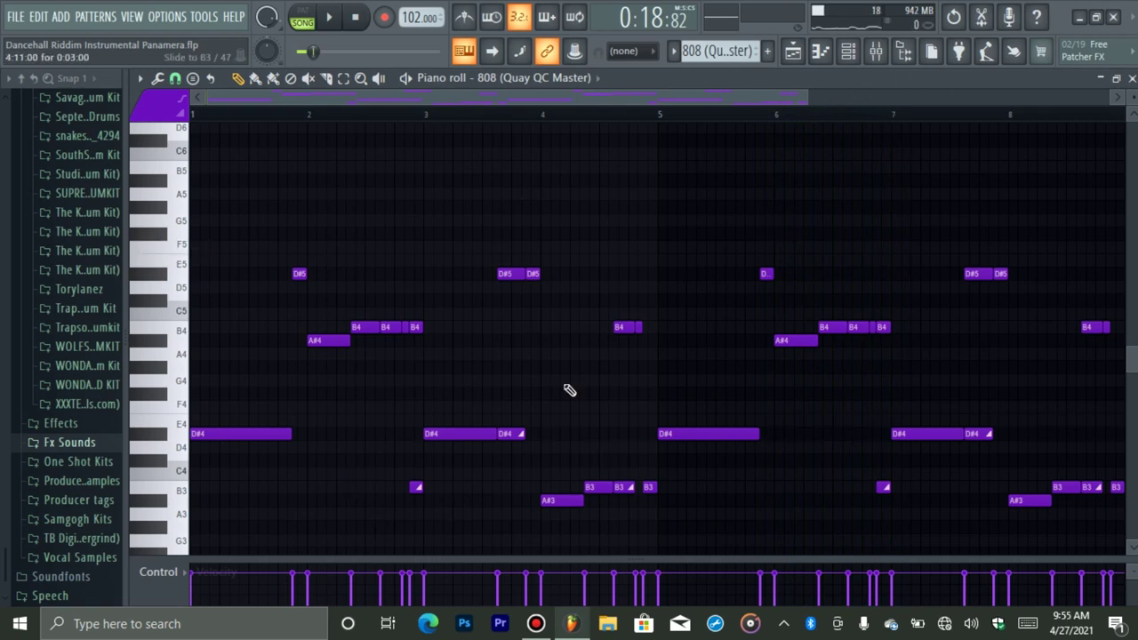
pyautogui.doubleClick(455, 437)
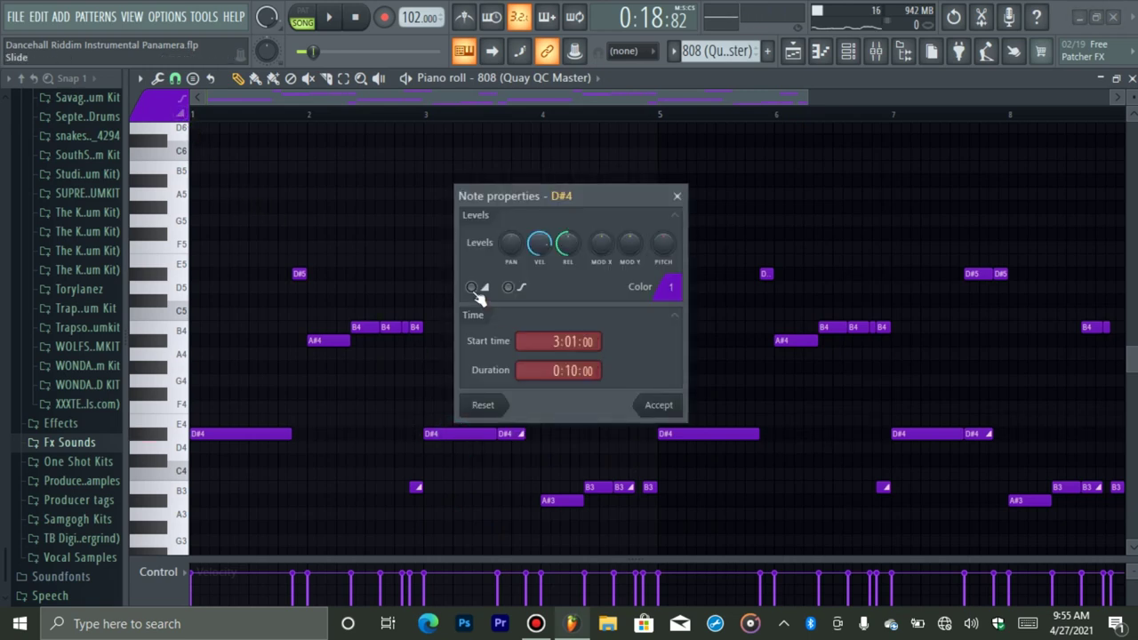
pyautogui.click(676, 195)
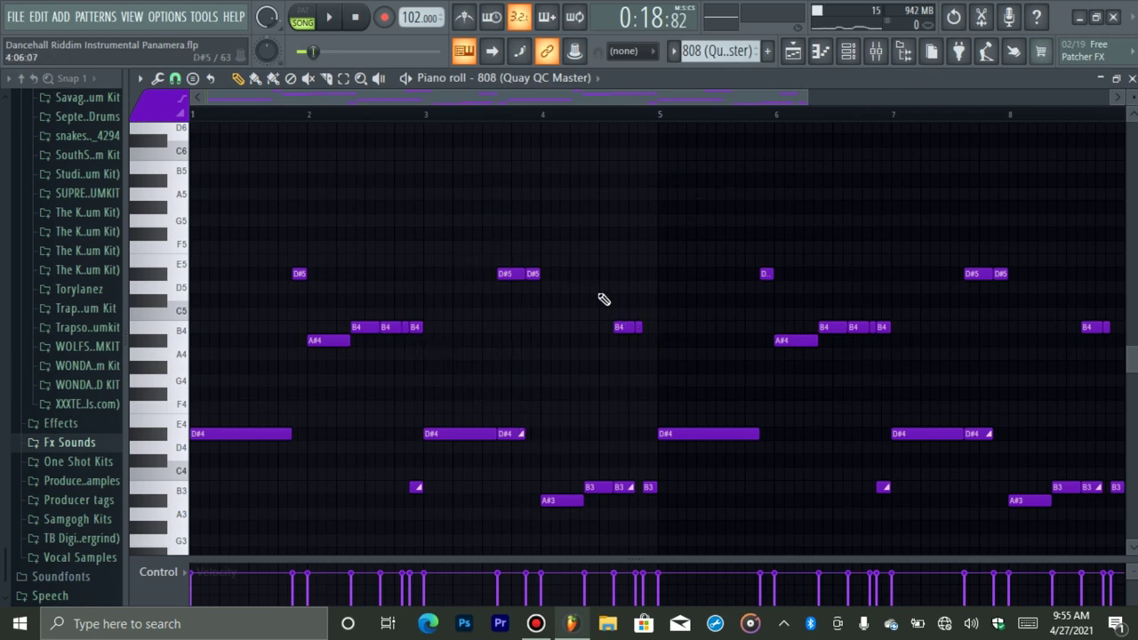
# Step: Open the 808 mixer track's Fruity parametric EQ 2 and shift the band 7 high-frequency cutoff slightly lower
pyautogui.click(876, 53)
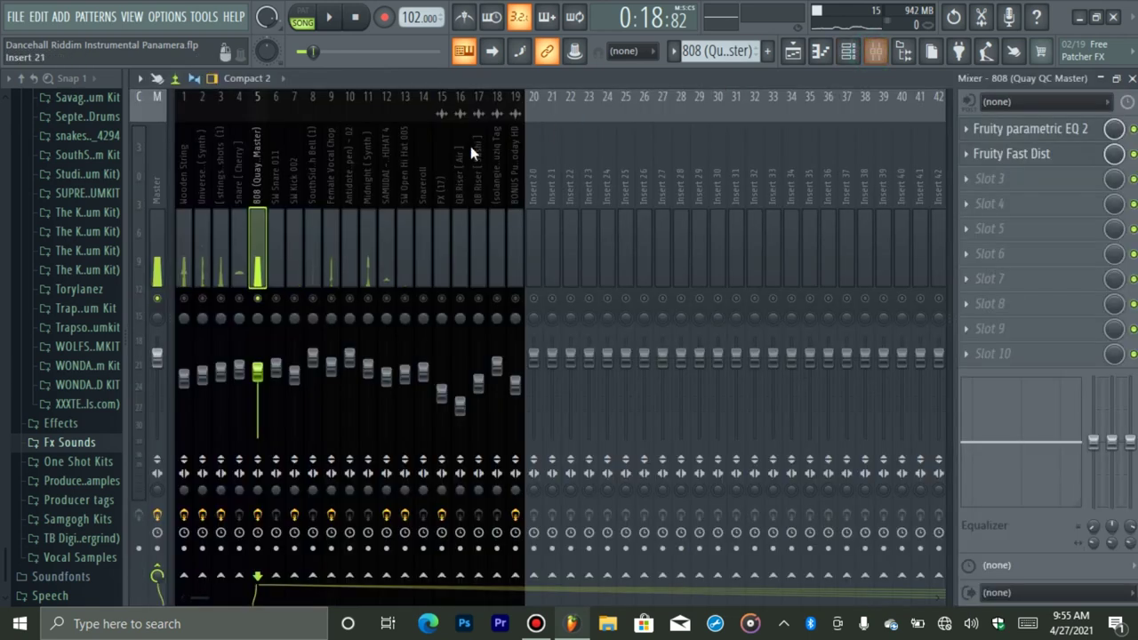
pyautogui.click(1002, 131)
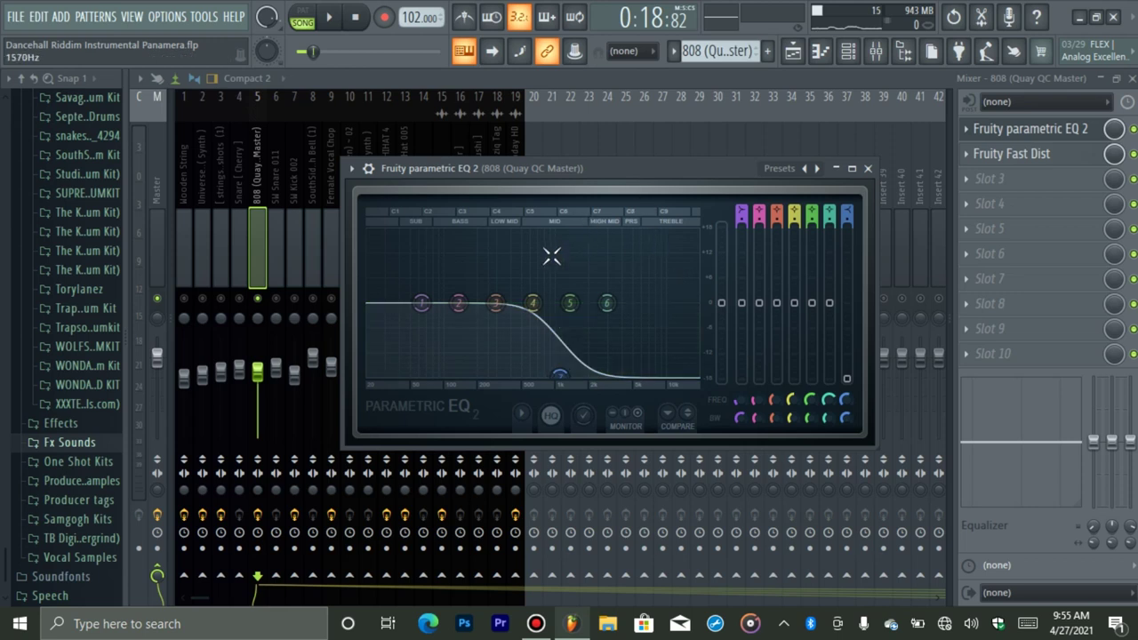
pyautogui.moveTo(560, 373); pyautogui.dragTo(545, 376)
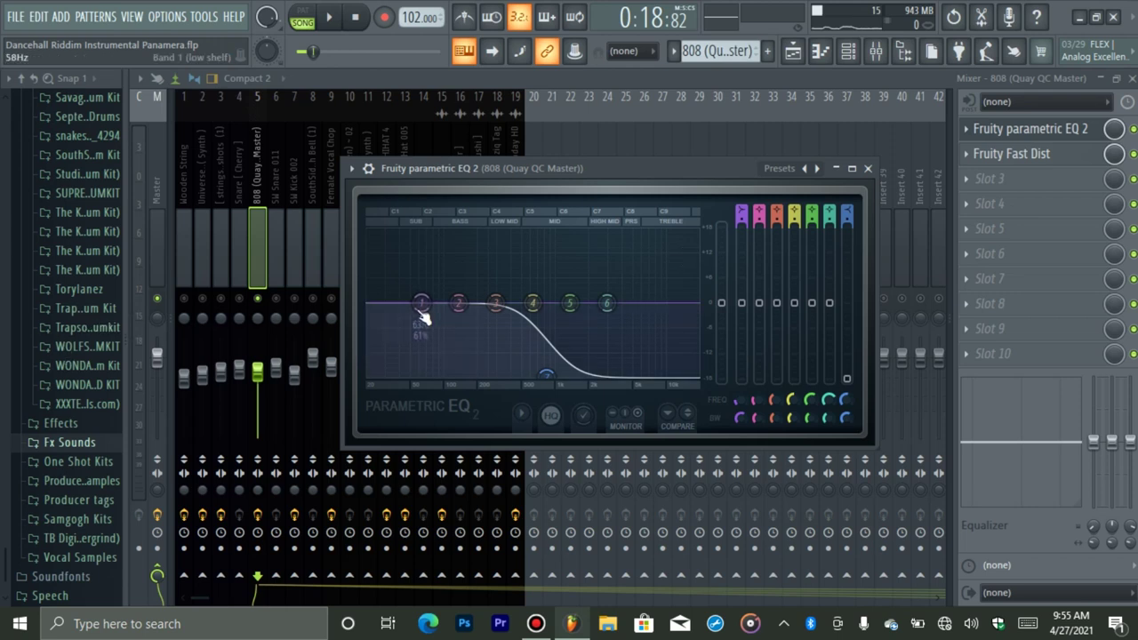
# Step: Try a 4.5 dB boost at 60 Hz on band 1 of the 808's EQ, play it, and reset the band
pyautogui.moveTo(423, 305); pyautogui.dragTo(419, 285)
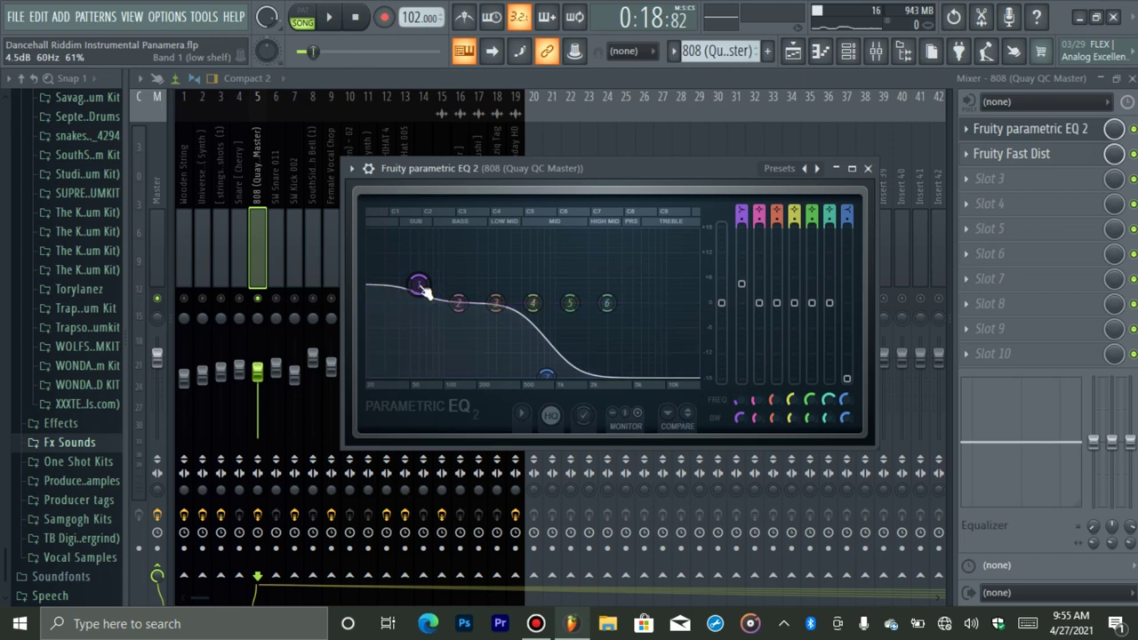
pyautogui.press('space')
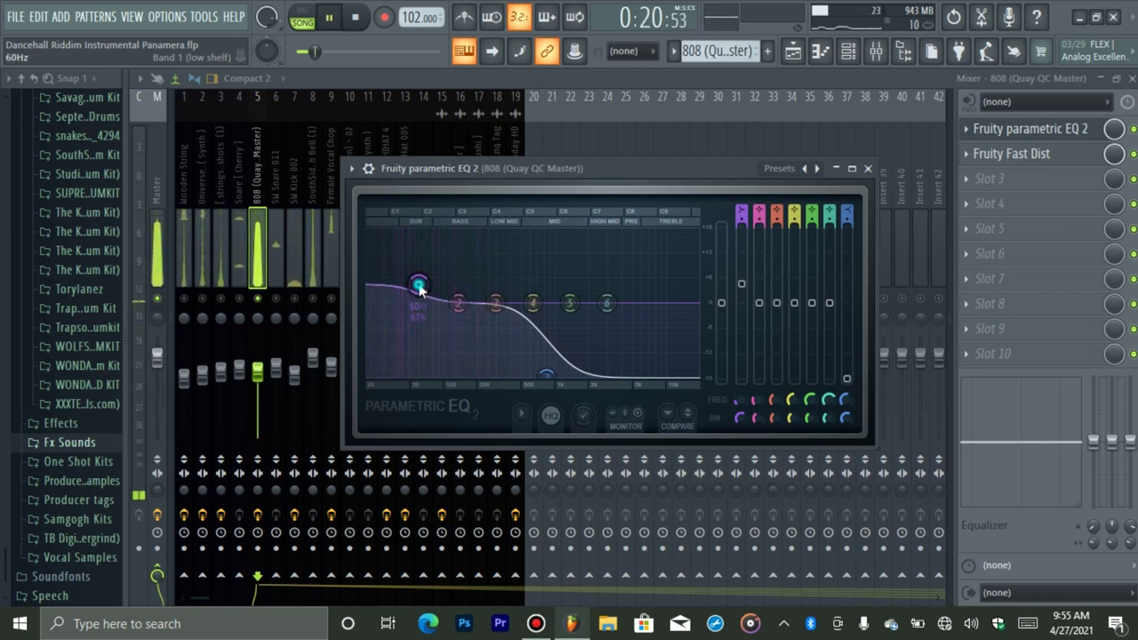
pyautogui.rightClick(419, 286)
pyautogui.click(446, 307)
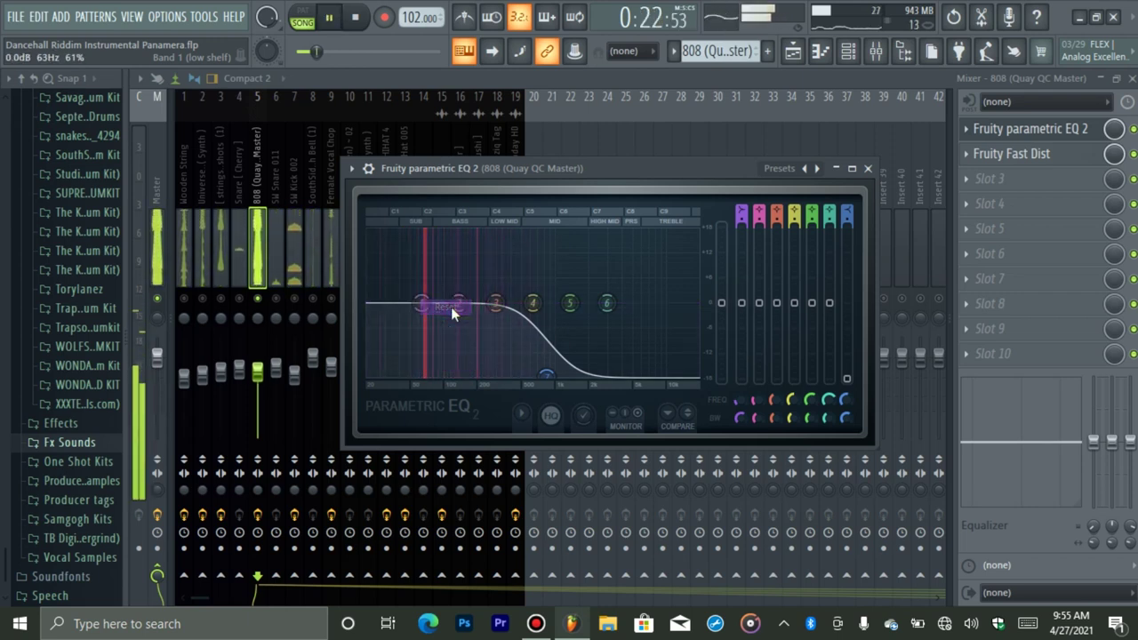
pyautogui.press('space')
pyautogui.click(1000, 131)
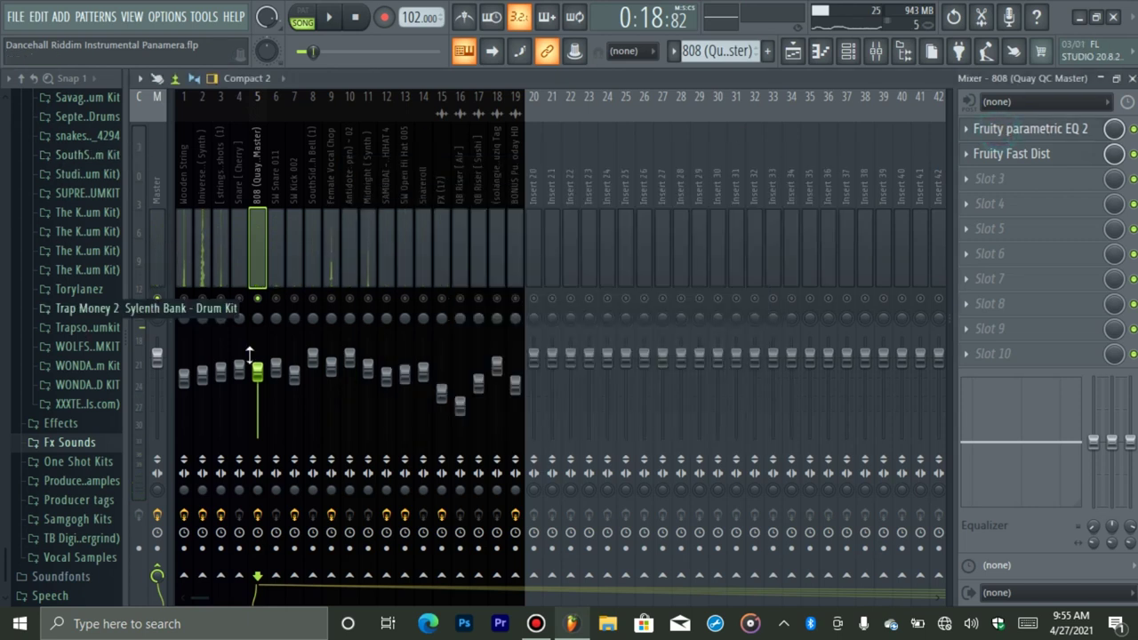
# Step: Review the 808 track's Fruity Fast Dist settings and play the 808 briefly
pyautogui.click(1015, 154)
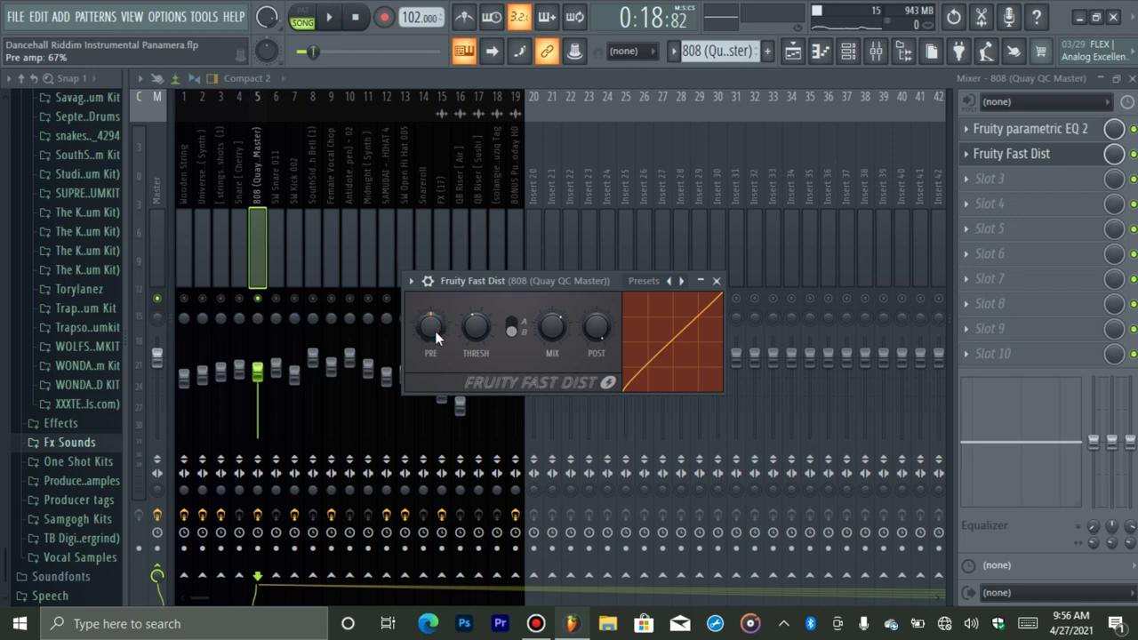
pyautogui.click(1060, 154)
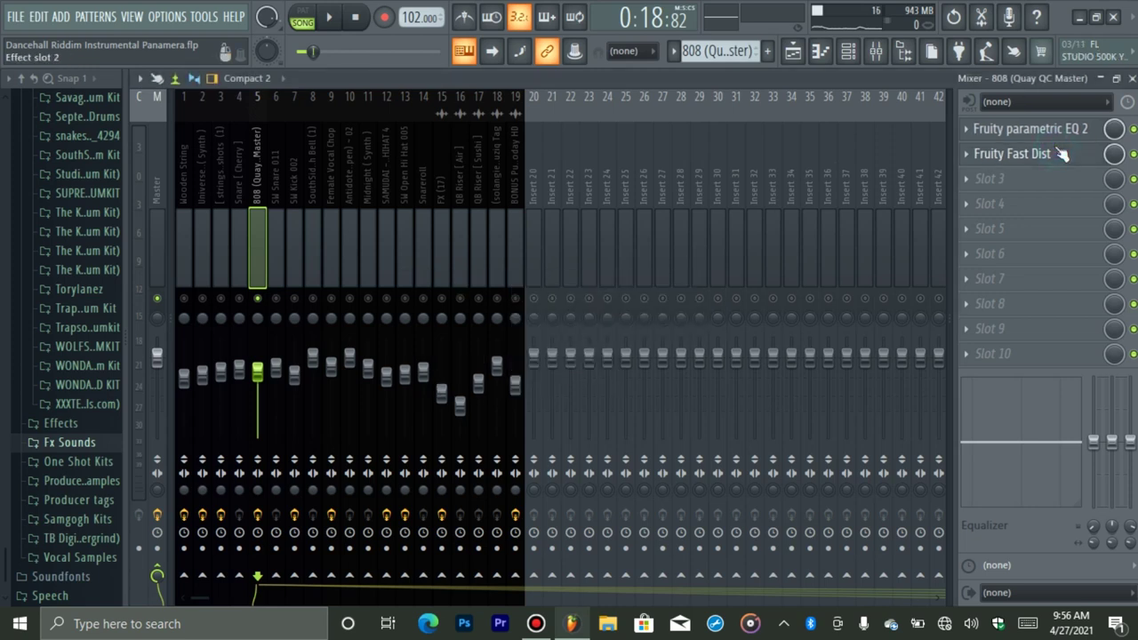
pyautogui.click(279, 244)
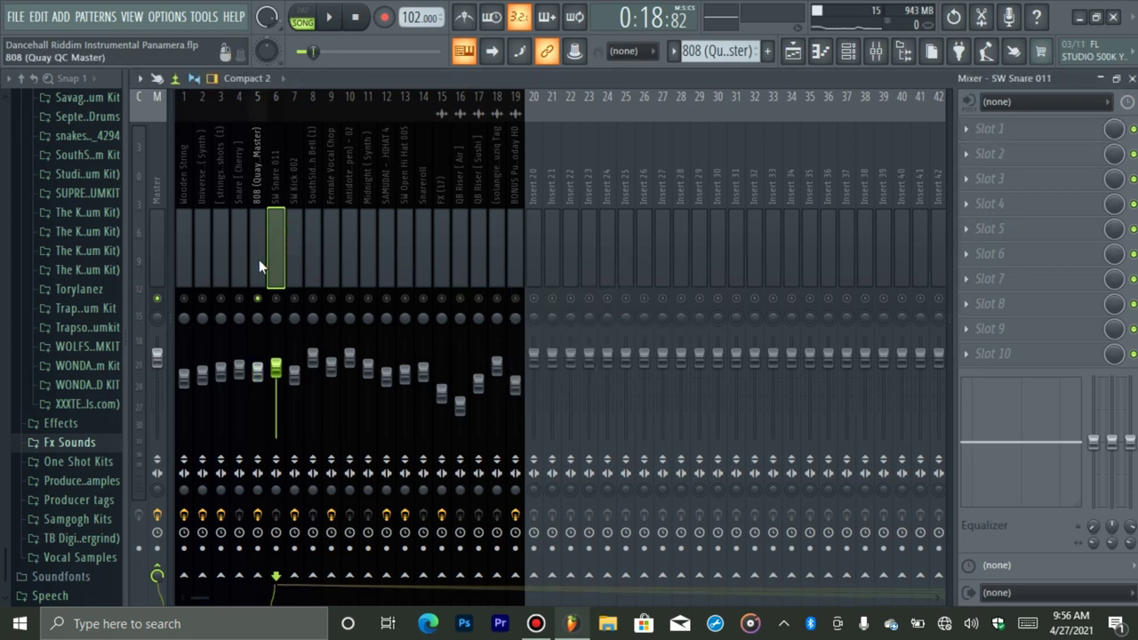
pyautogui.click(259, 260)
pyautogui.press('space')
pyautogui.press('space')
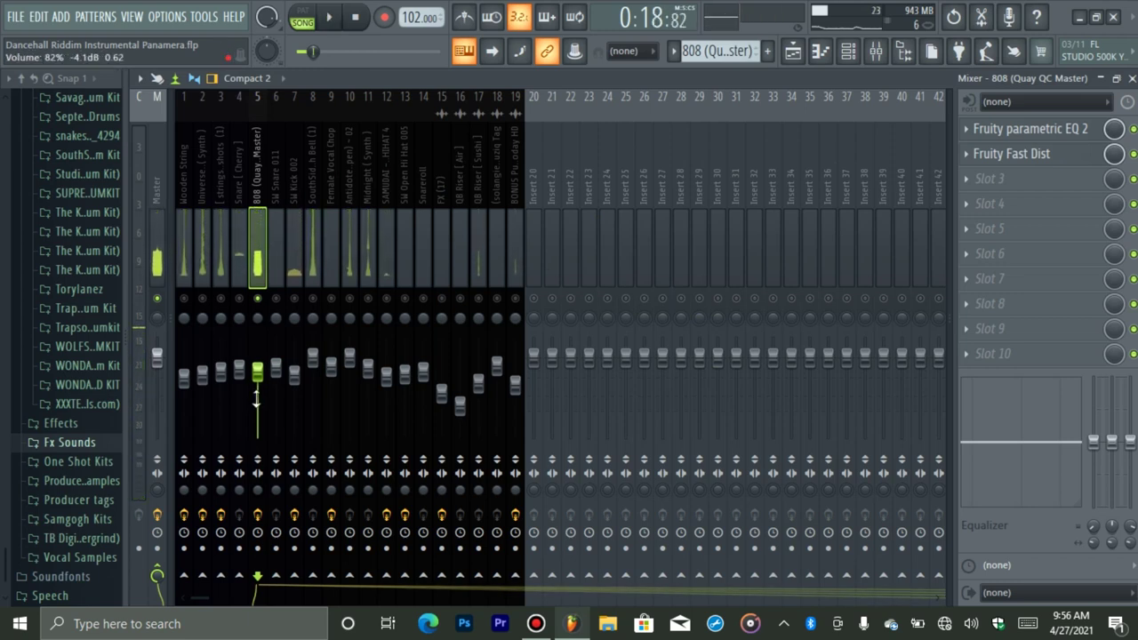
# Step: Enable the SW Snare 011 mixer track, mute the 808, and play the snare alone
pyautogui.click(293, 233)
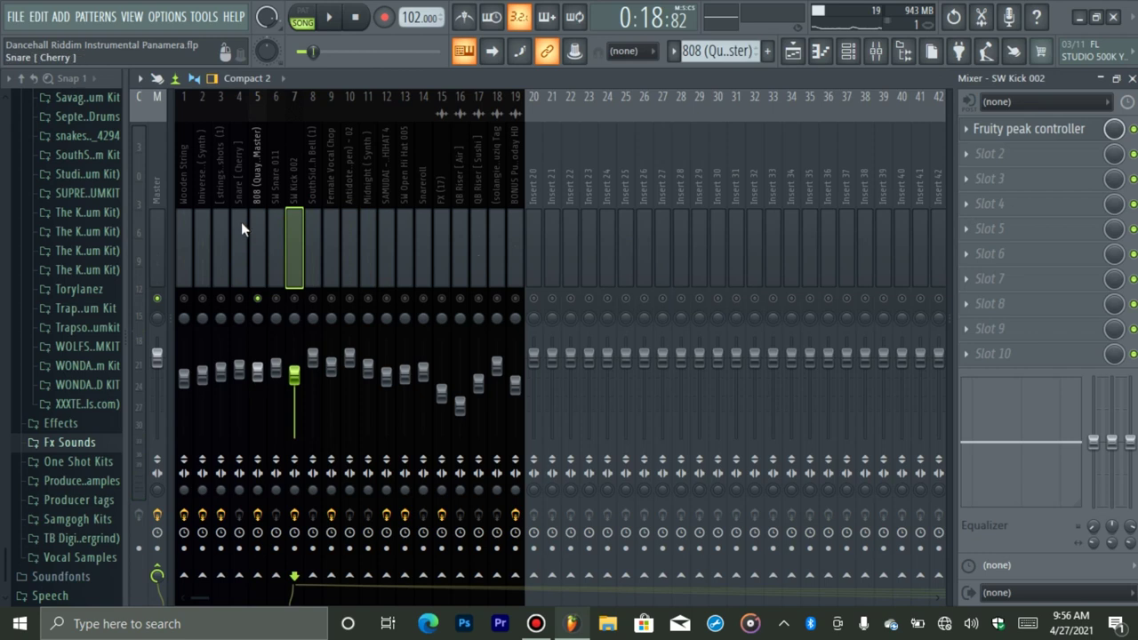
pyautogui.click(287, 233)
pyautogui.click(278, 247)
pyautogui.click(276, 299)
pyautogui.click(258, 298)
pyautogui.press('space')
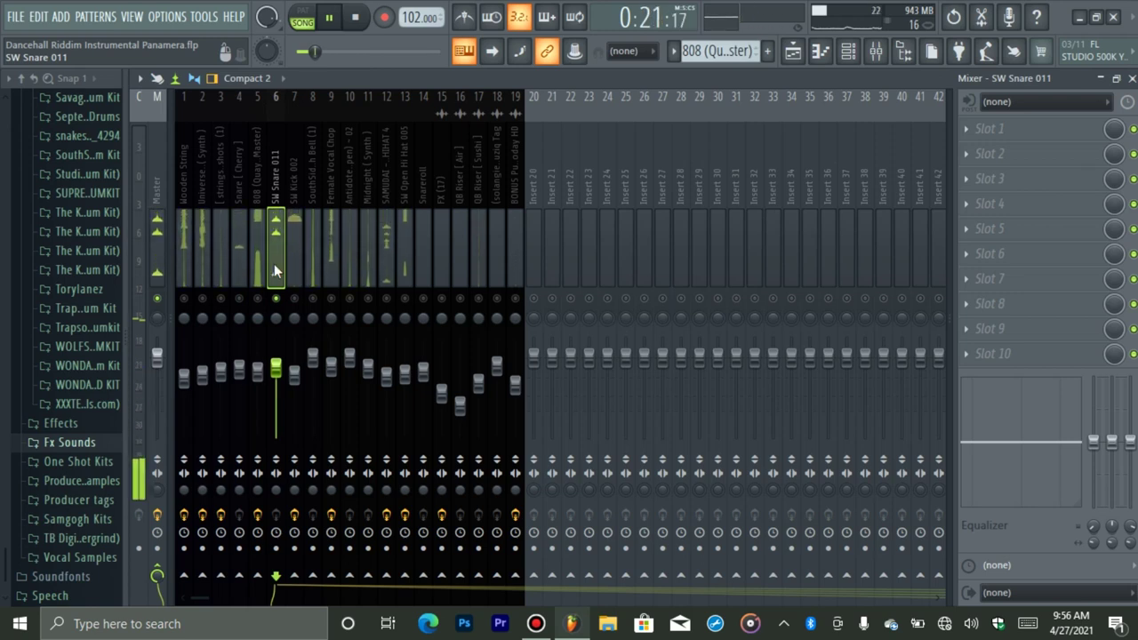
pyautogui.press('space')
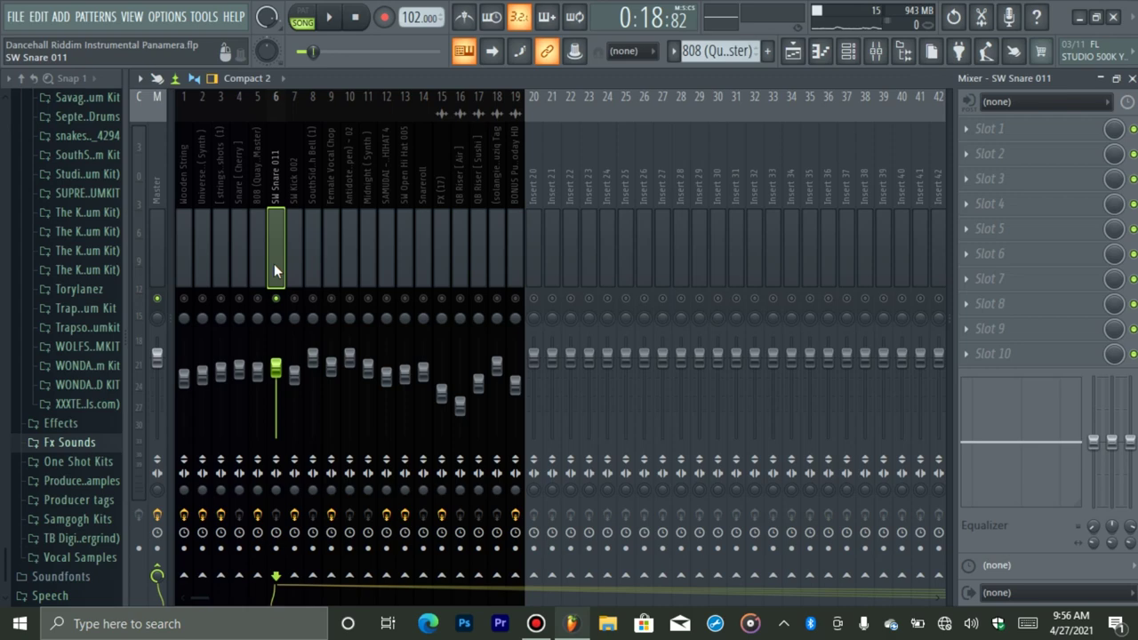
# Step: Load Fruity Parametric EQ 2 into slot 1 of SW Snare 011 and enlarge its window
pyautogui.click(970, 130)
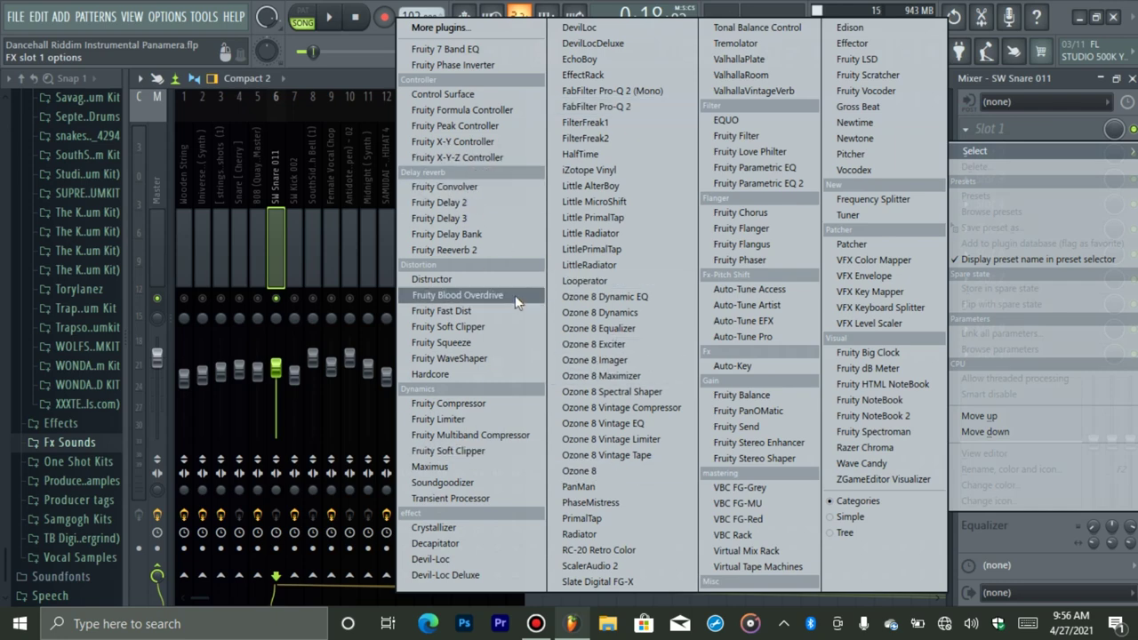
pyautogui.click(761, 184)
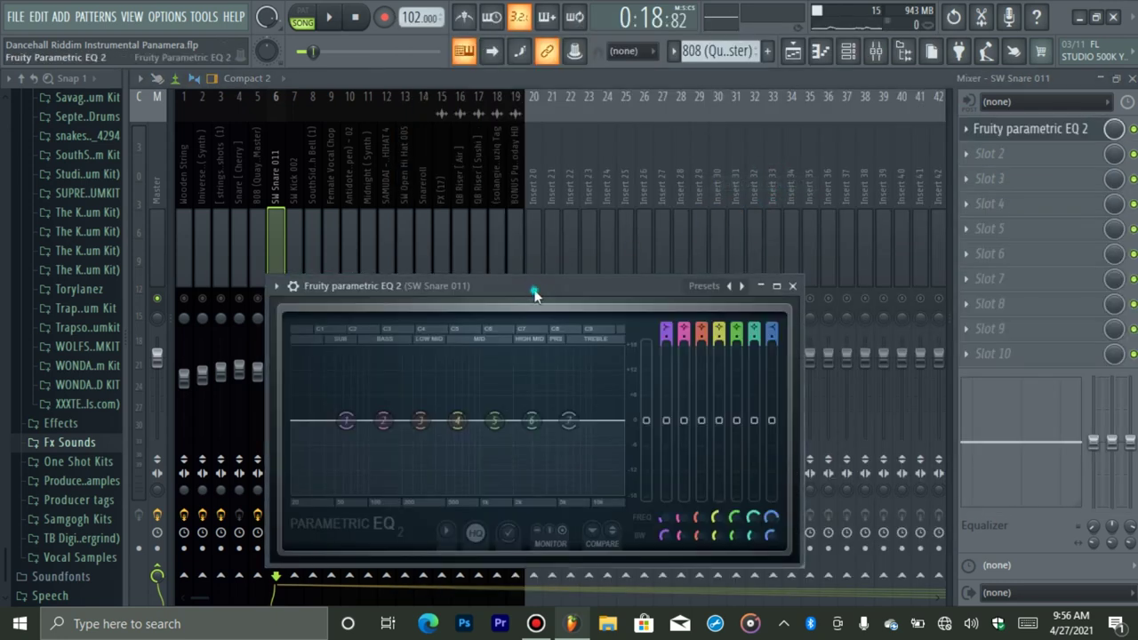
pyautogui.moveTo(535, 294); pyautogui.dragTo(561, 181)
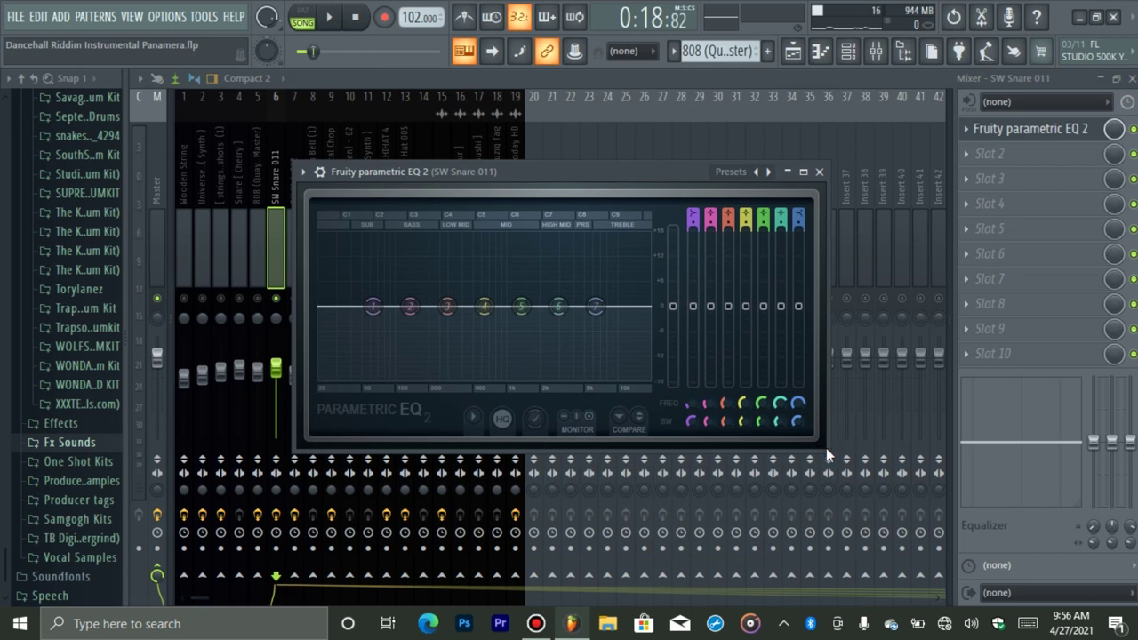
pyautogui.moveTo(826, 450); pyautogui.dragTo(945, 577)
# Step: Lower the snare EQ's band 1 low shelf at about 888 Hz, play the result, and close the EQ
pyautogui.moveTo(394, 375); pyautogui.dragTo(573, 427)
pyautogui.press('space')
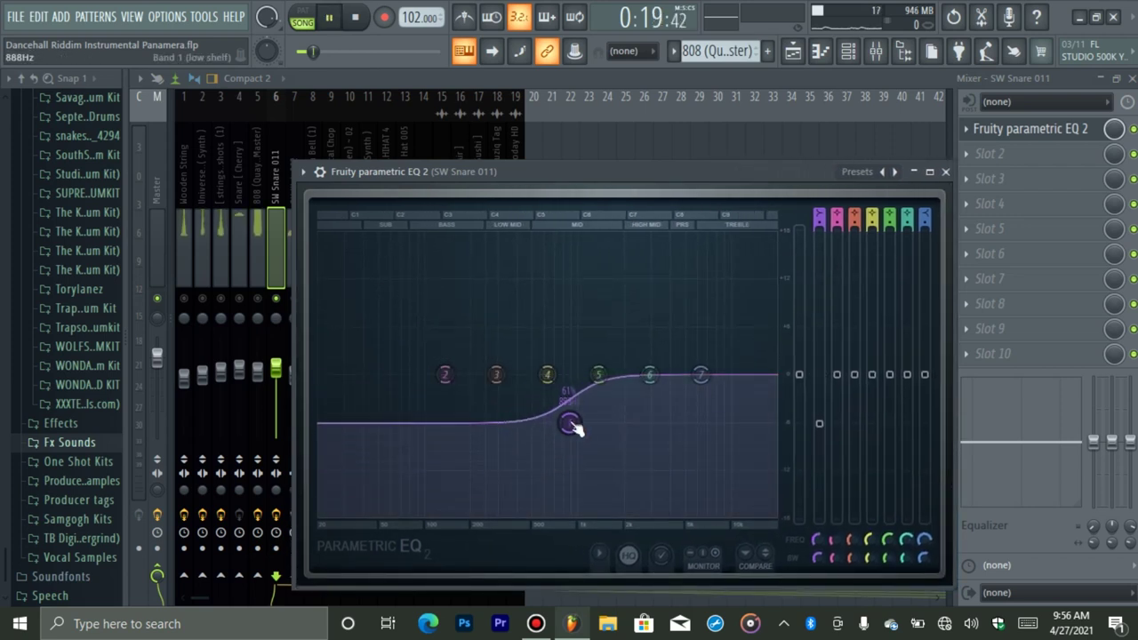
pyautogui.click(1030, 147)
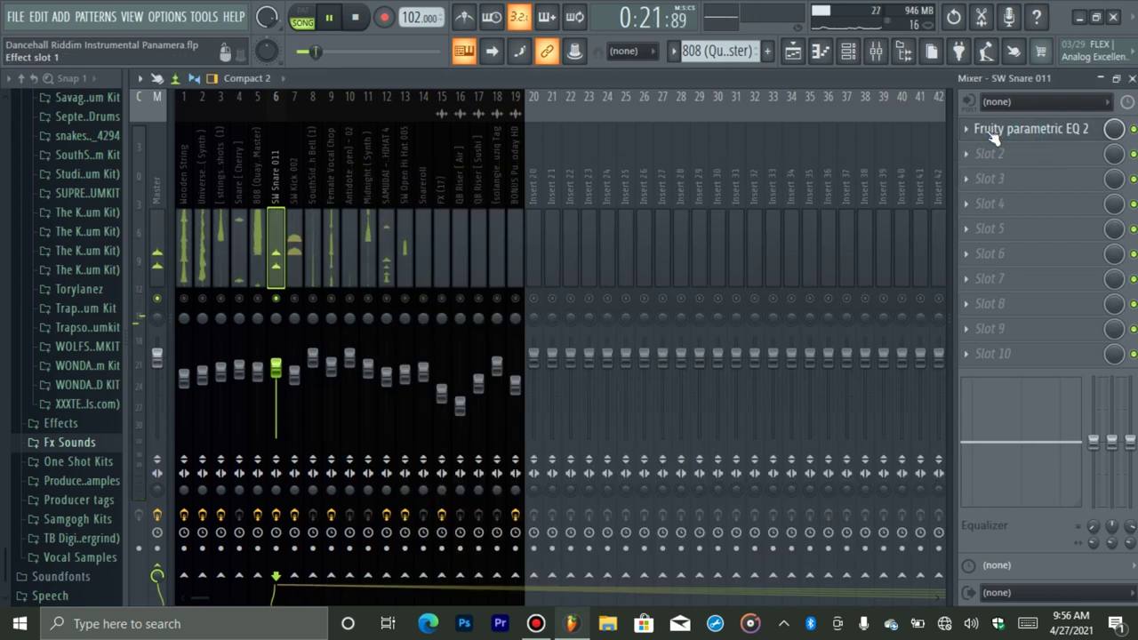
pyautogui.press('space')
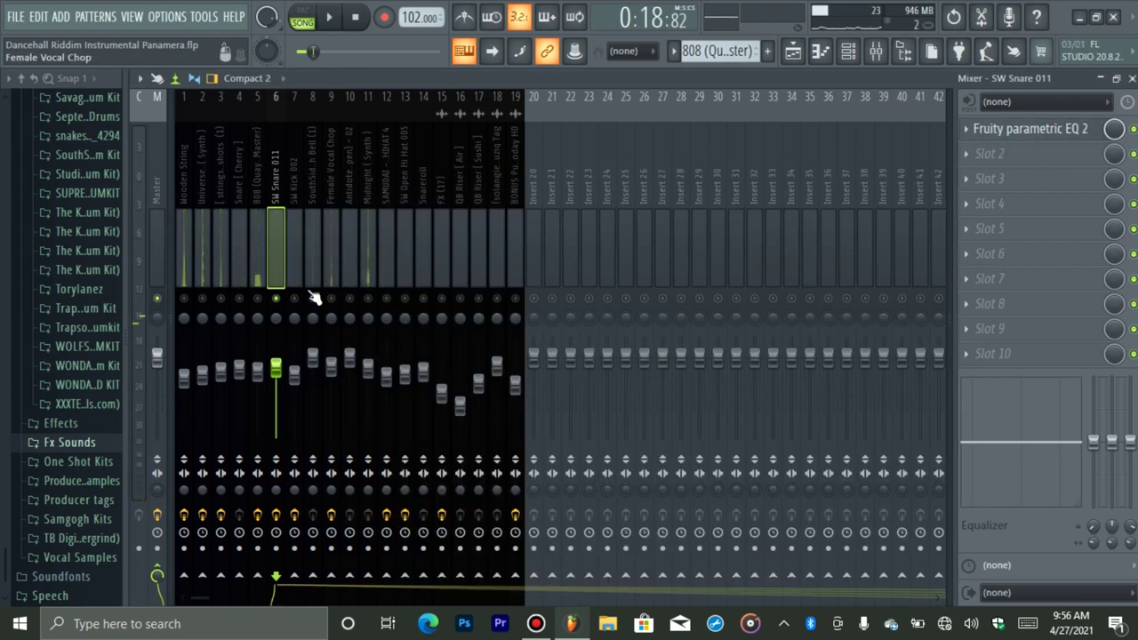
# Step: Play the song with the SW Kick 002 mixer track soloed, then stop playback
pyautogui.press('space')
pyautogui.click(301, 223)
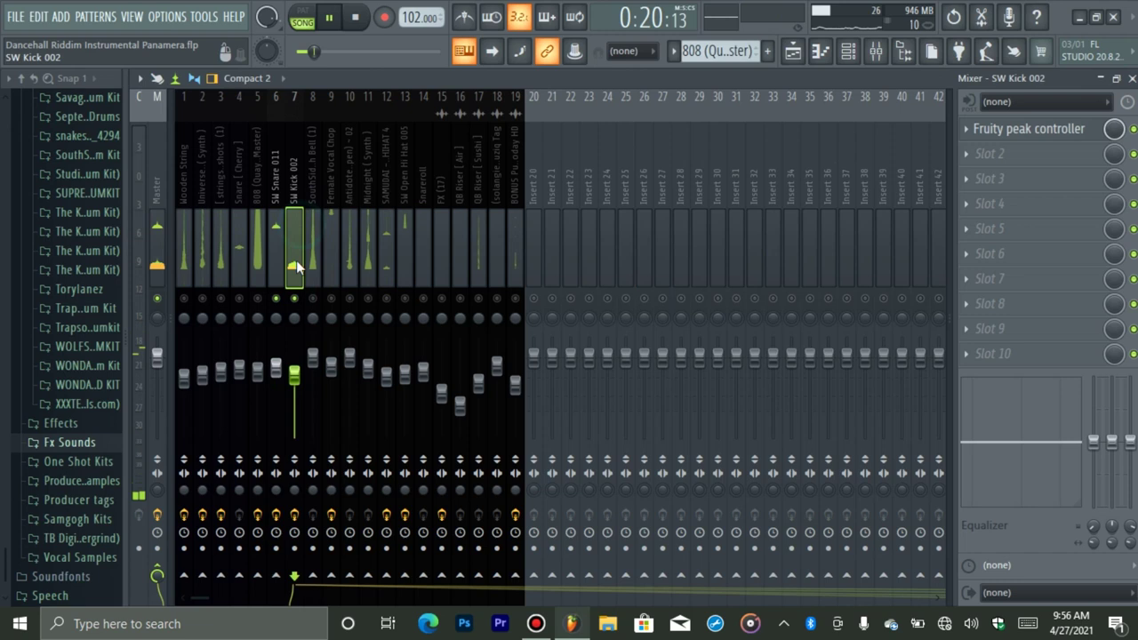
pyautogui.rightClick(294, 298)
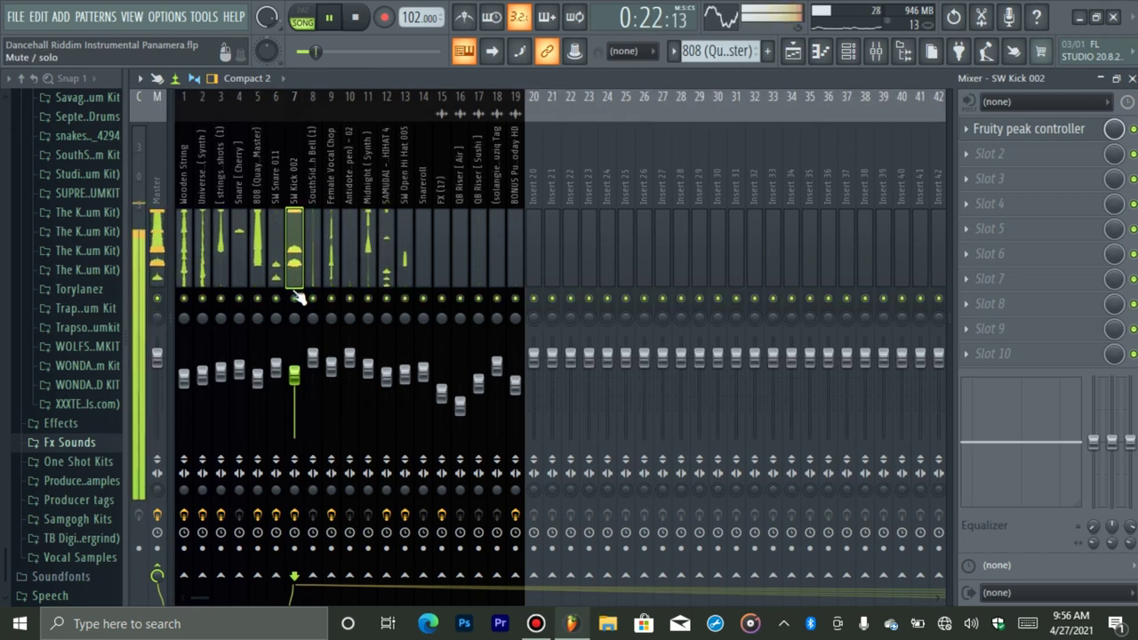
pyautogui.rightClick(296, 299)
pyautogui.press('space')
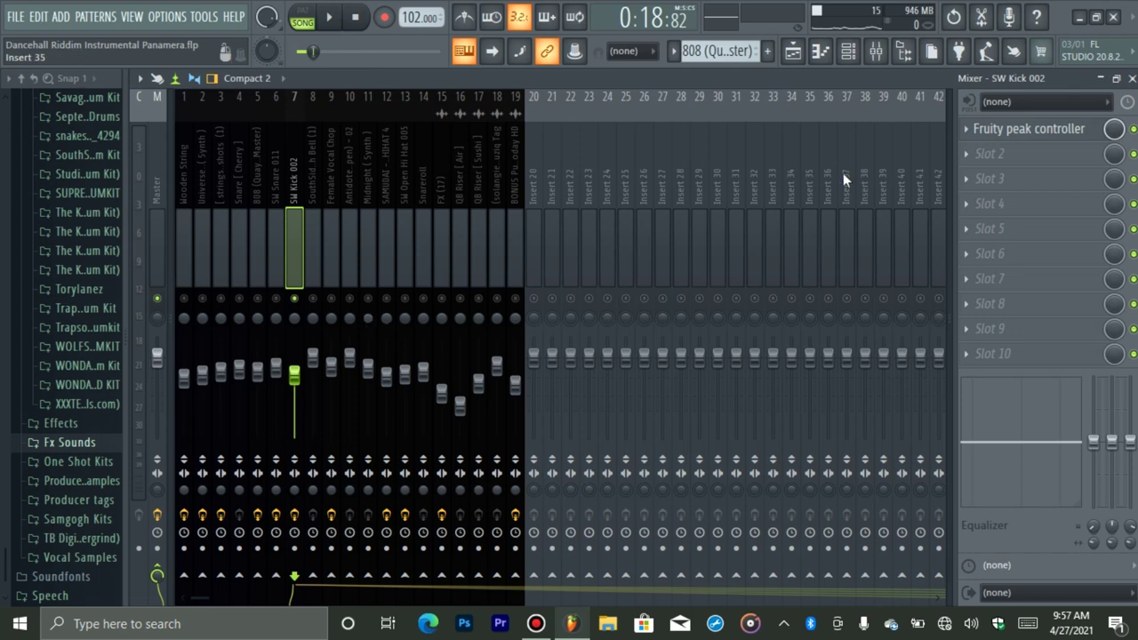
# Step: Adjust the kick's Fruity Peak Controller, setting the peak base to about 70%, then close it and play the kick briefly
pyautogui.click(1013, 143)
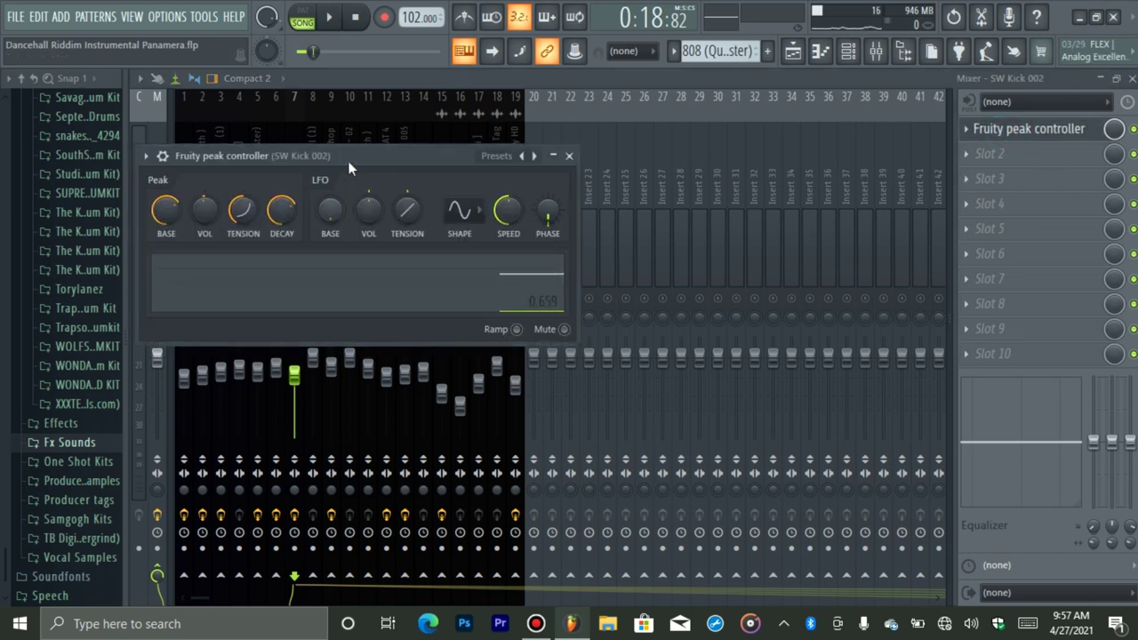
pyautogui.moveTo(350, 158); pyautogui.dragTo(682, 170)
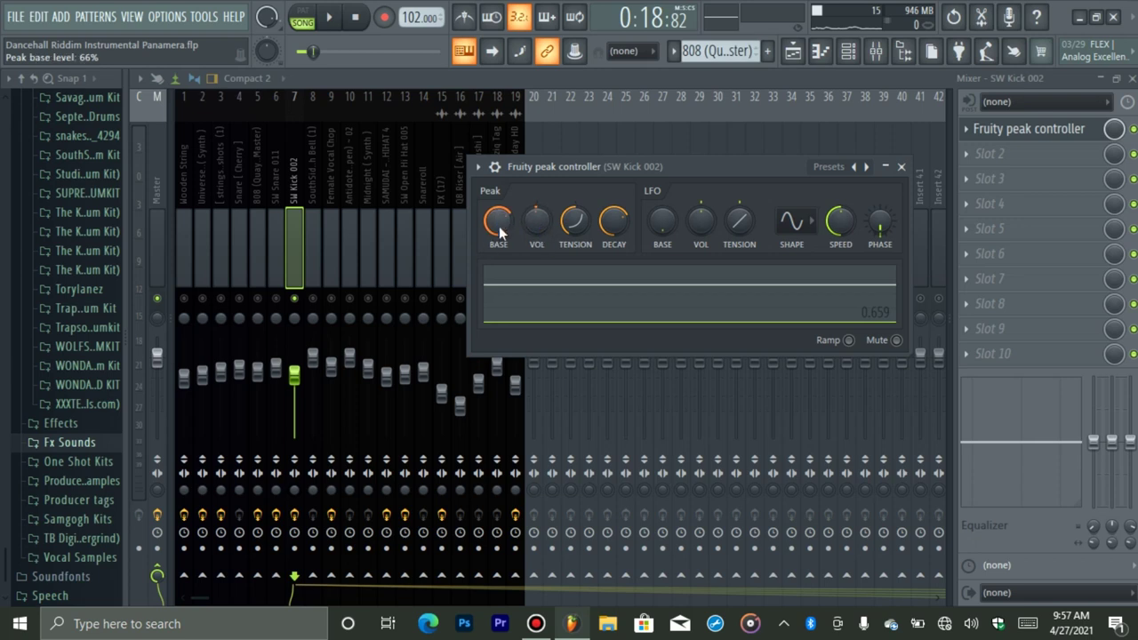
pyautogui.scroll(-5, 498, 226)
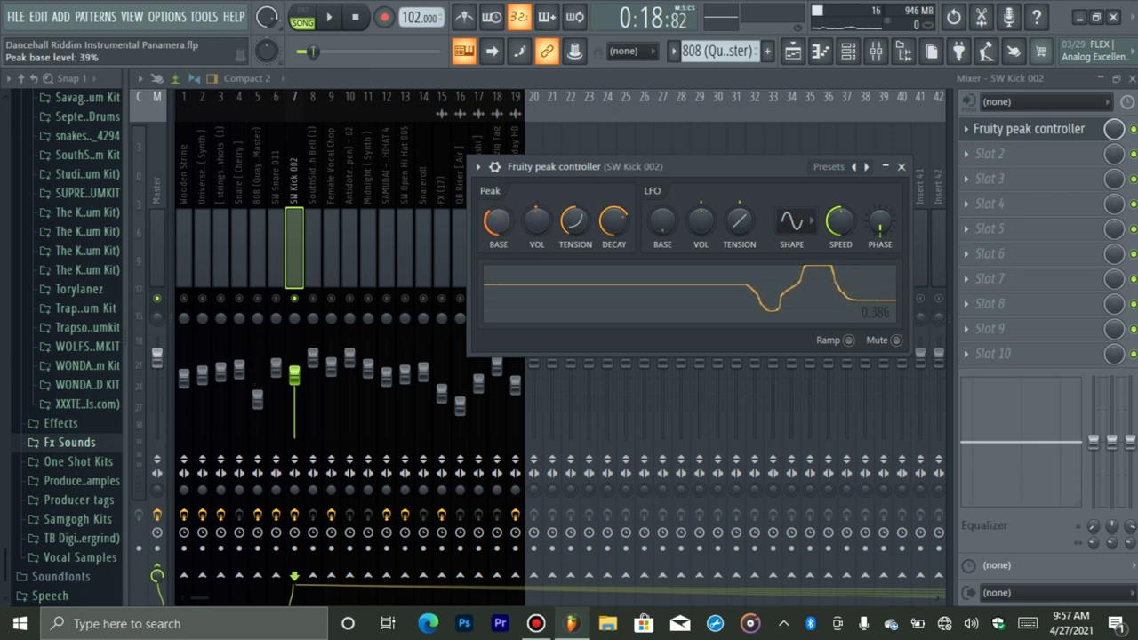
pyautogui.moveTo(498, 226); pyautogui.dragTo(498, 187)
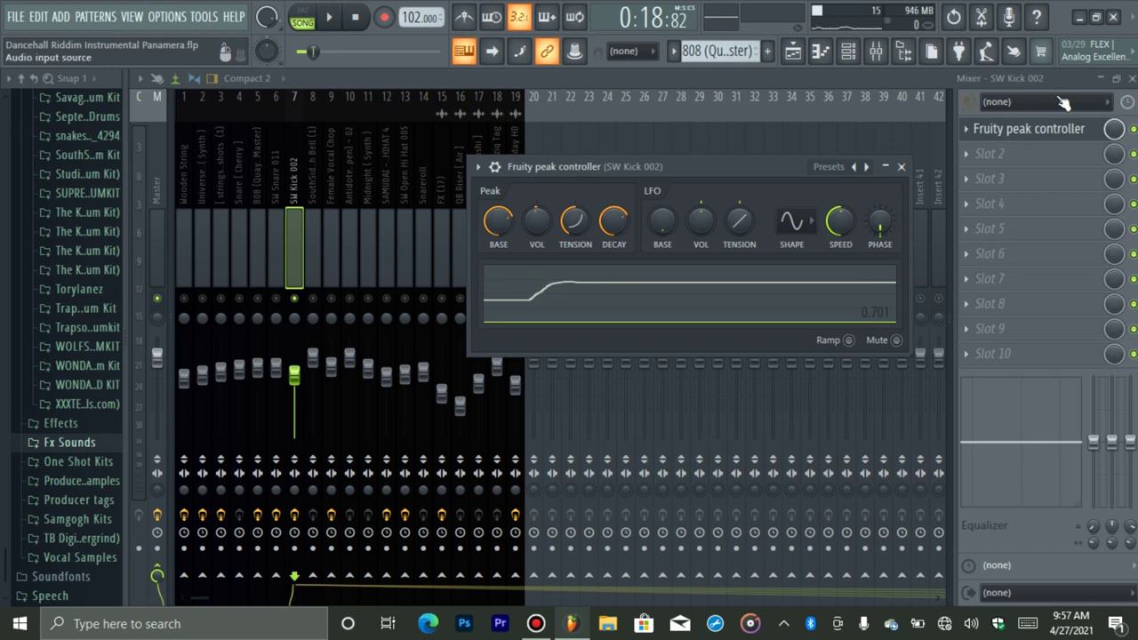
pyautogui.click(1005, 132)
pyautogui.press('space')
pyautogui.press('space')
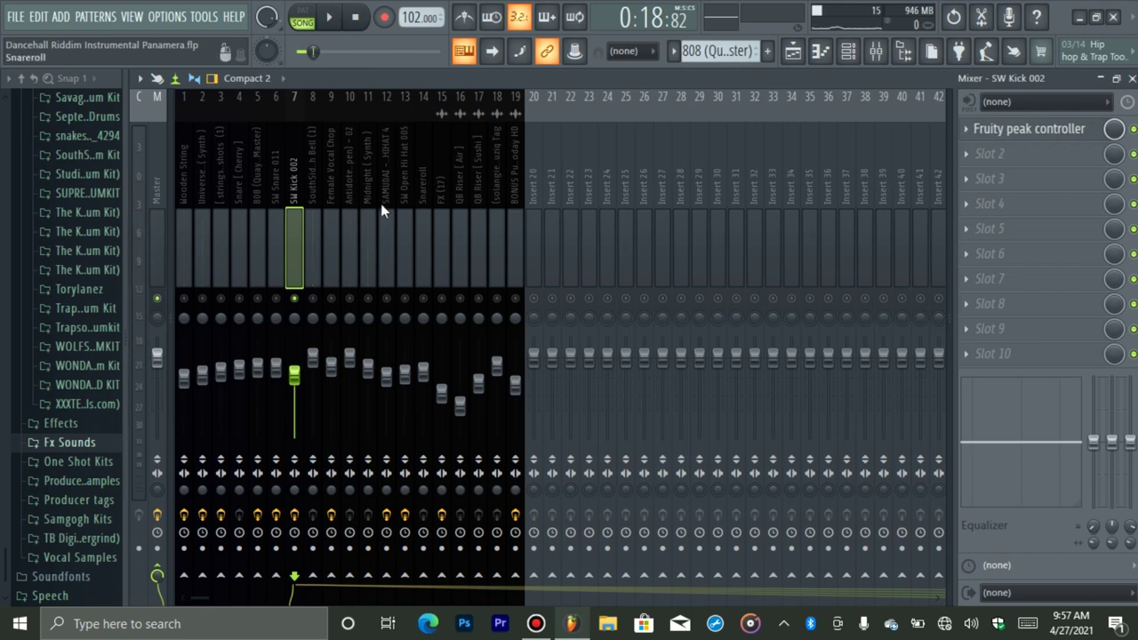
# Step: Select and enable the SouthSide Church Bell (1) mixer track and mute SW Kick 002
pyautogui.click(310, 248)
pyautogui.click(310, 297)
pyautogui.click(298, 302)
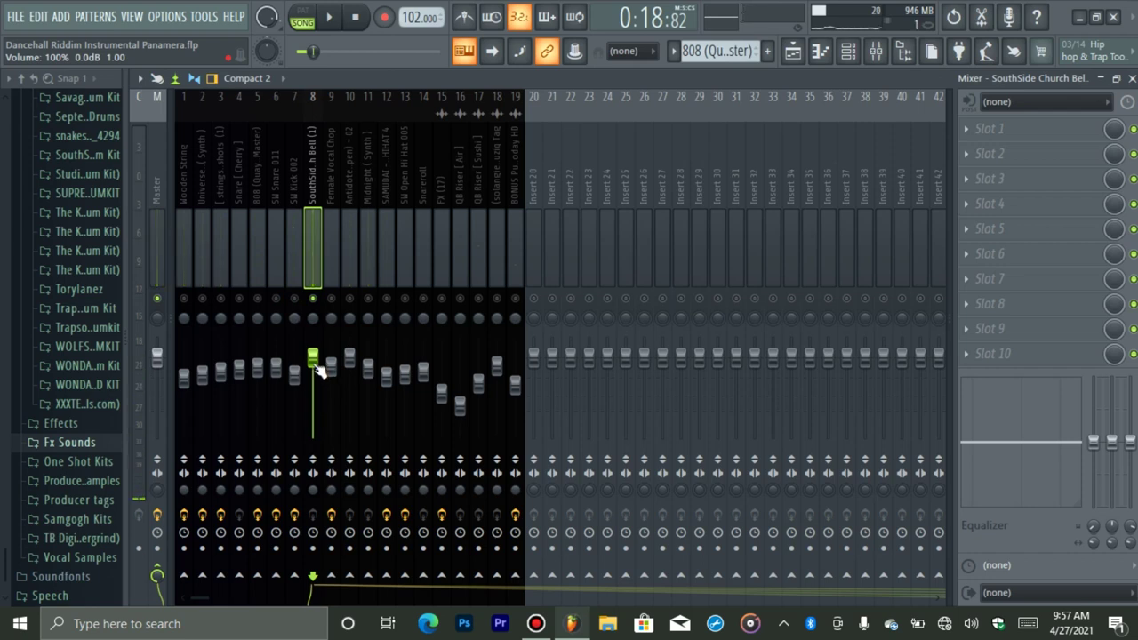
# Step: Enable the Female Vocal Chop mixer track, mute the church bell, and play the vocal chop alone
pyautogui.click(332, 300)
pyautogui.click(313, 301)
pyautogui.click(313, 300)
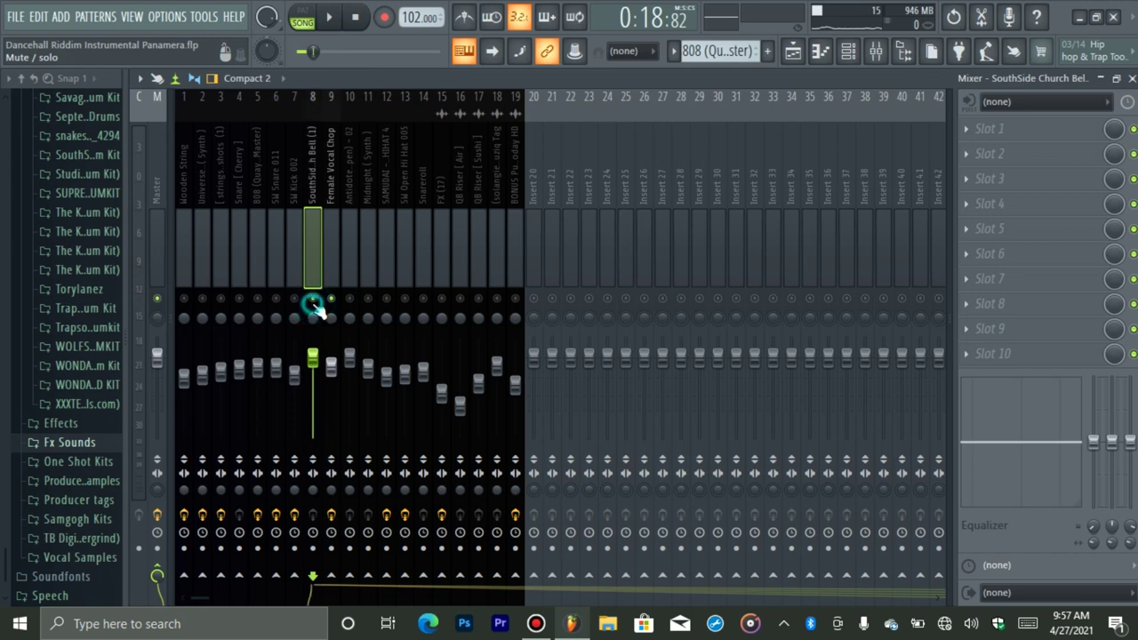
pyautogui.click(312, 300)
pyautogui.click(324, 274)
pyautogui.press('space')
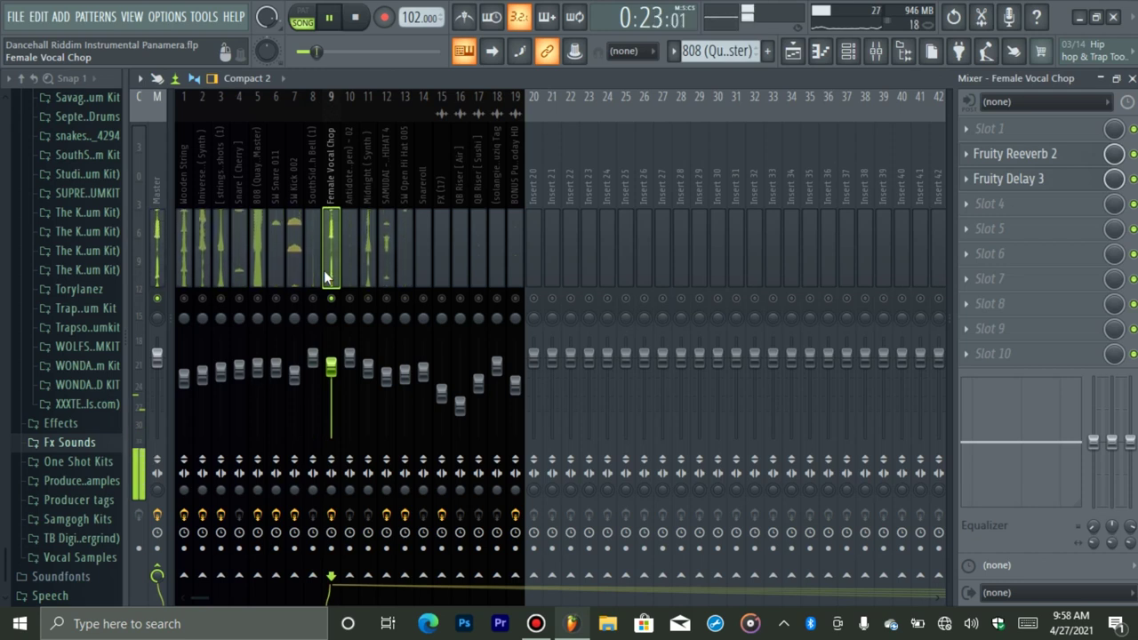
pyautogui.press('space')
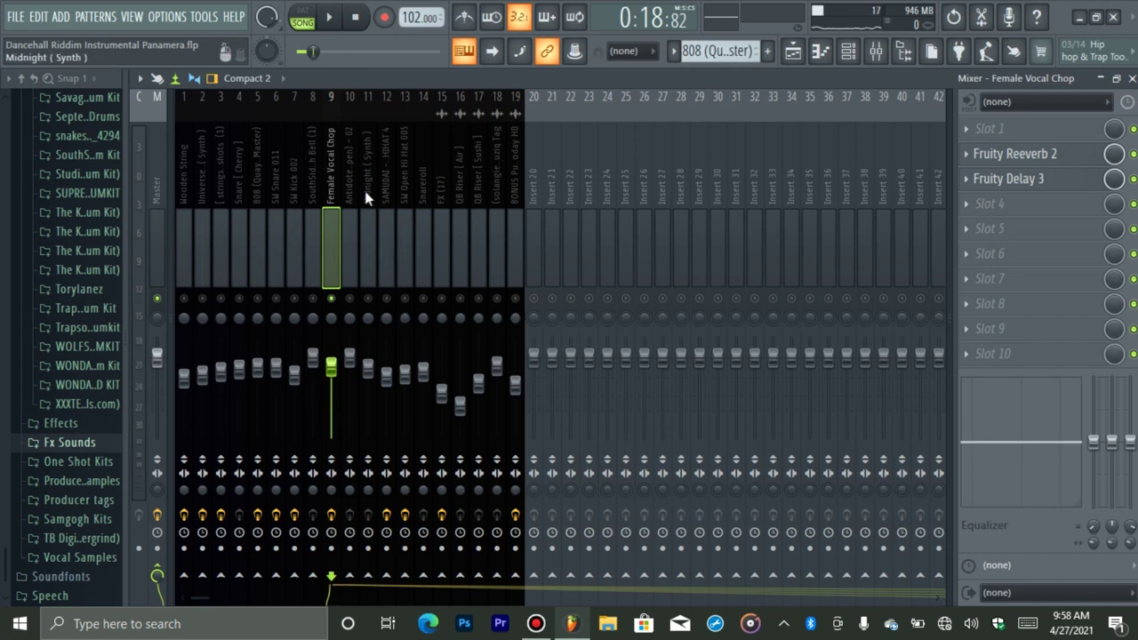
# Step: Review the Fruity Reeverb 2 and Fruity Delay 3 settings on the Female Vocal Chop track, then close both effects
pyautogui.click(1031, 162)
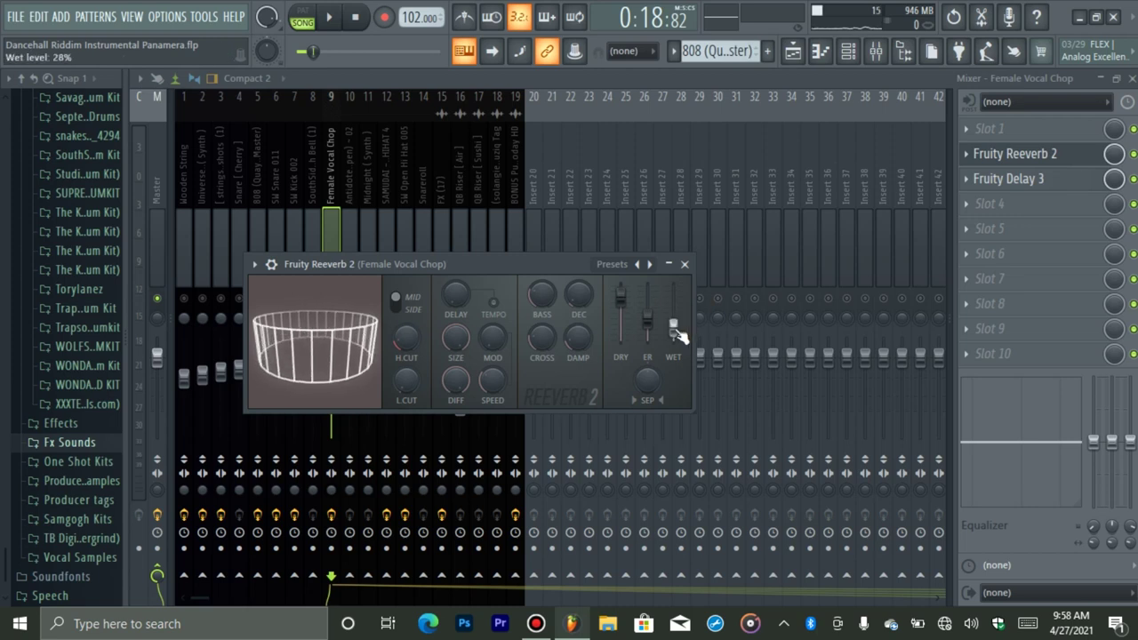
pyautogui.click(1014, 156)
pyautogui.click(1014, 178)
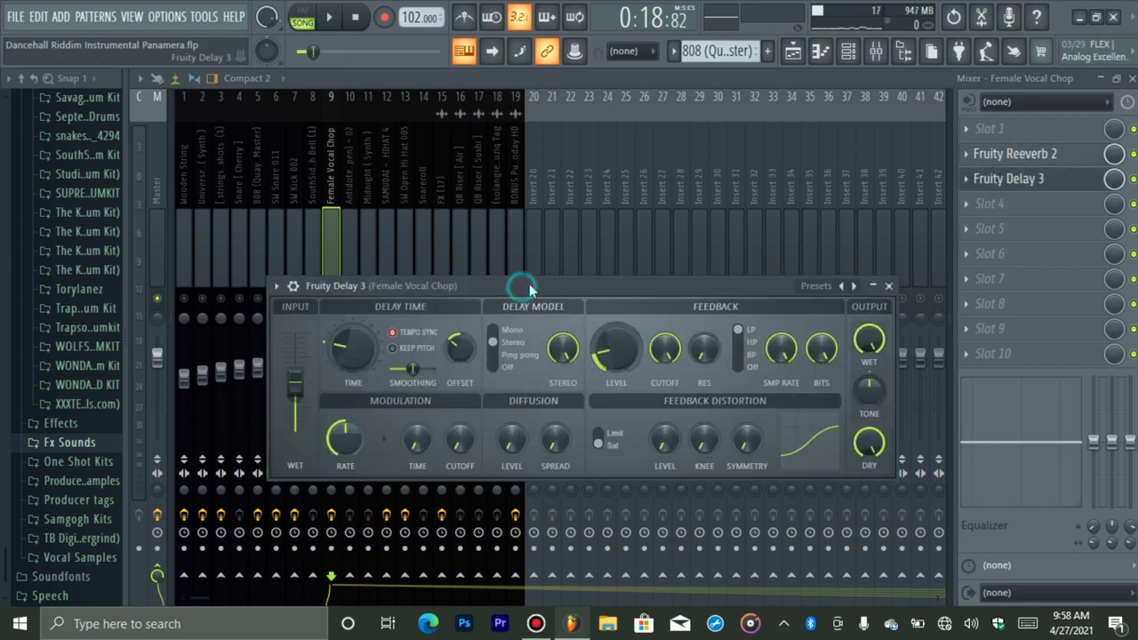
pyautogui.moveTo(522, 285); pyautogui.dragTo(529, 284)
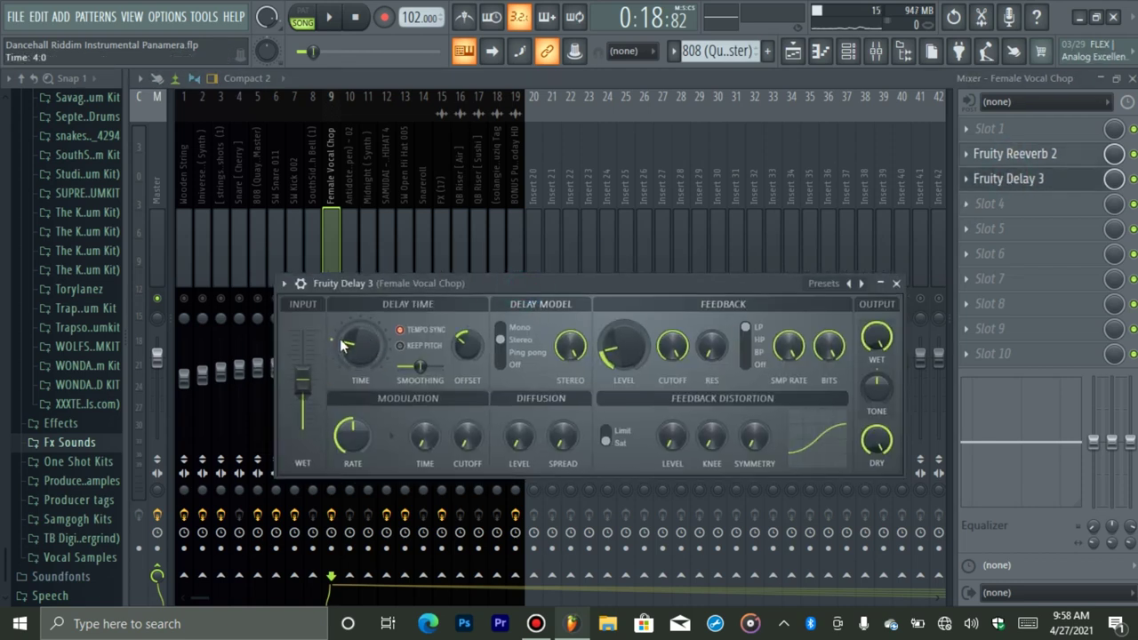
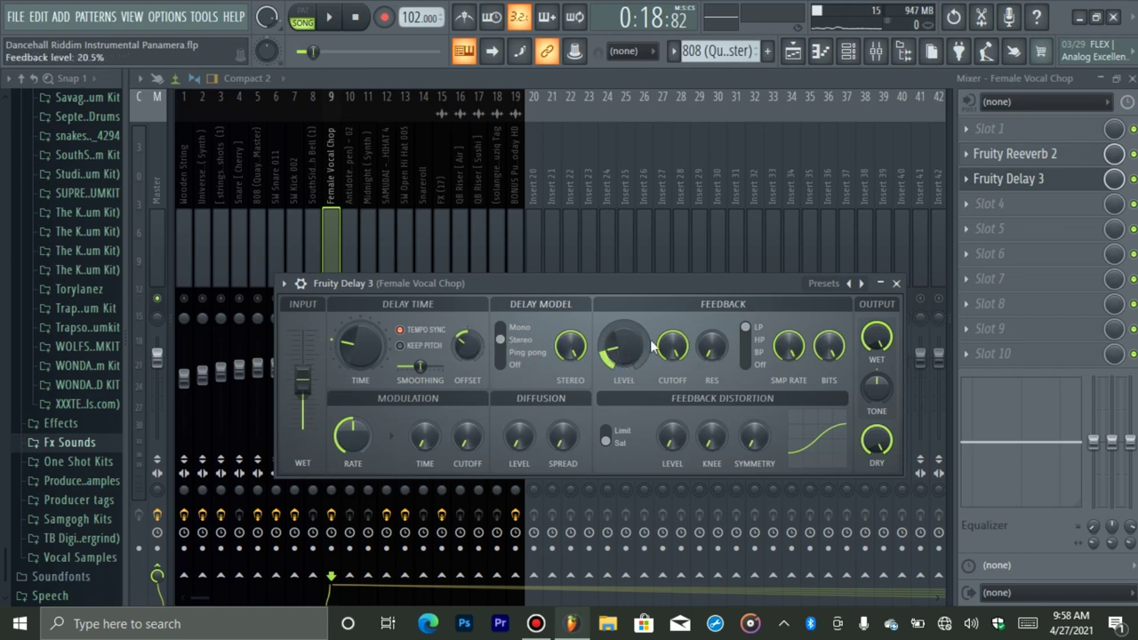
pyautogui.click(1005, 180)
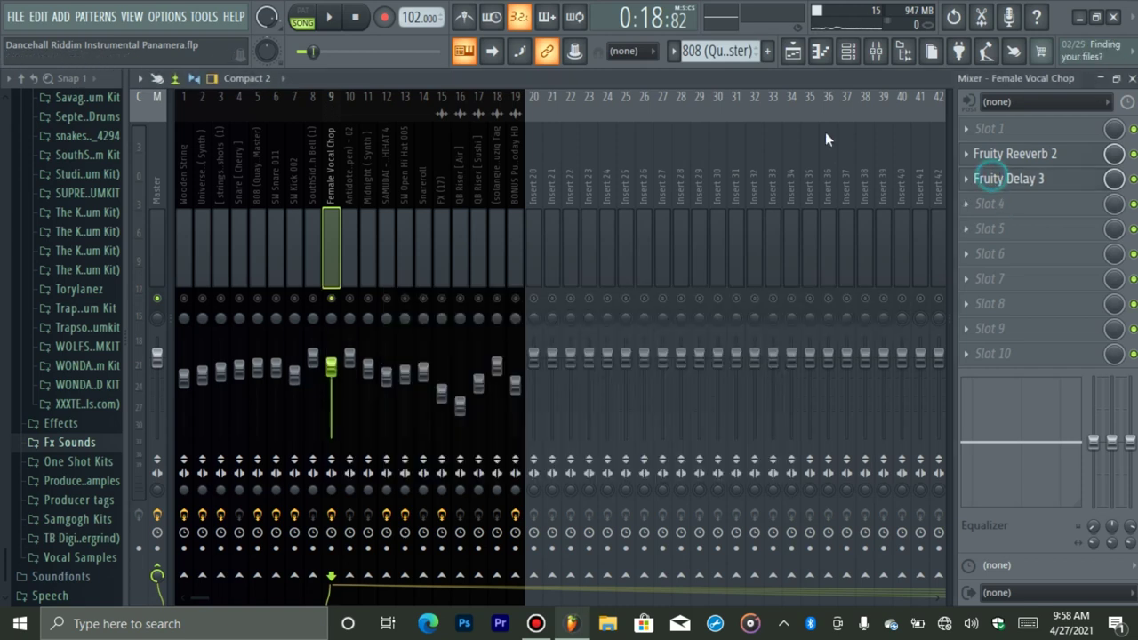
# Step: Play the song with the Antidote open hat mixer track selected and soloed, then stop playback
pyautogui.press('space')
pyautogui.click(352, 283)
pyautogui.press('space')
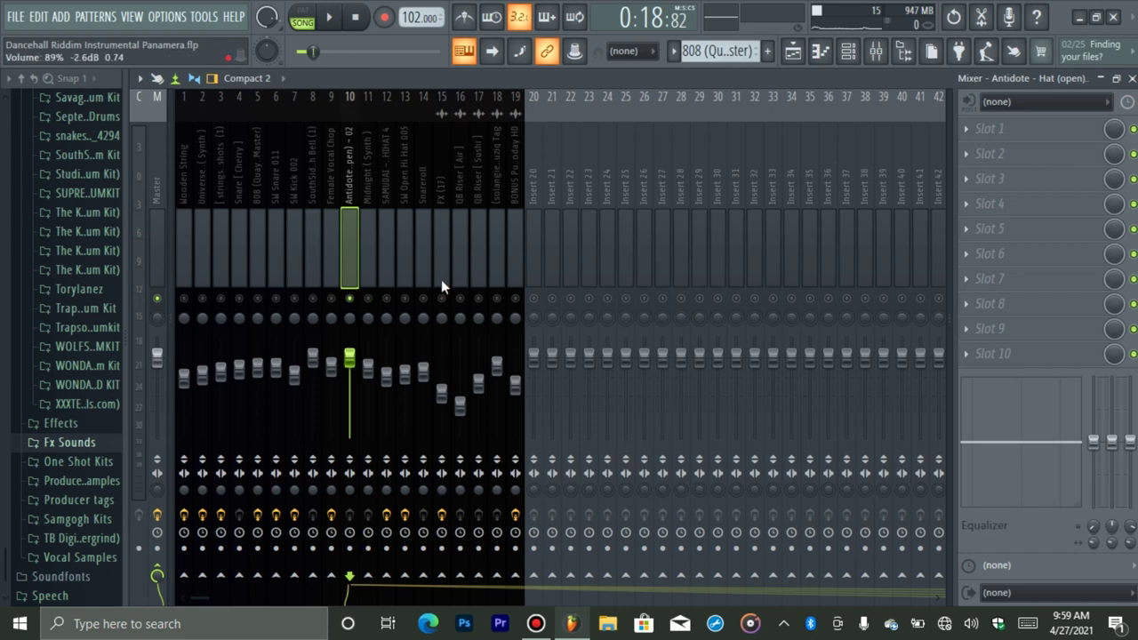
# Step: Play the song with the Midnight (Synth) mixer track selected and soloed, then stop playback
pyautogui.press('space')
pyautogui.click(372, 266)
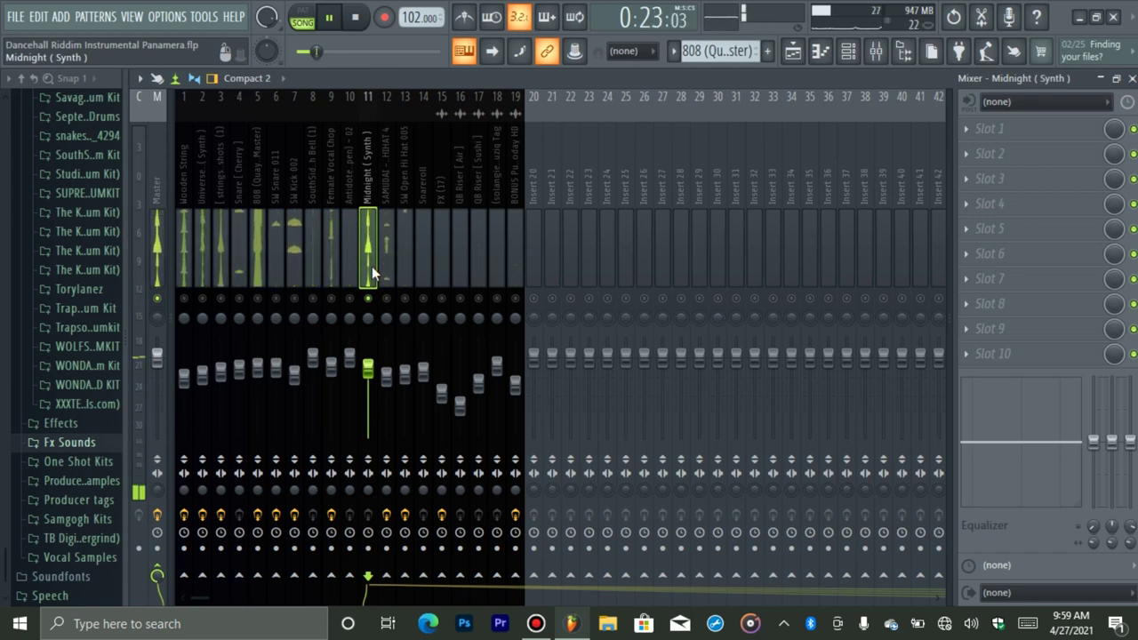
pyautogui.press('space')
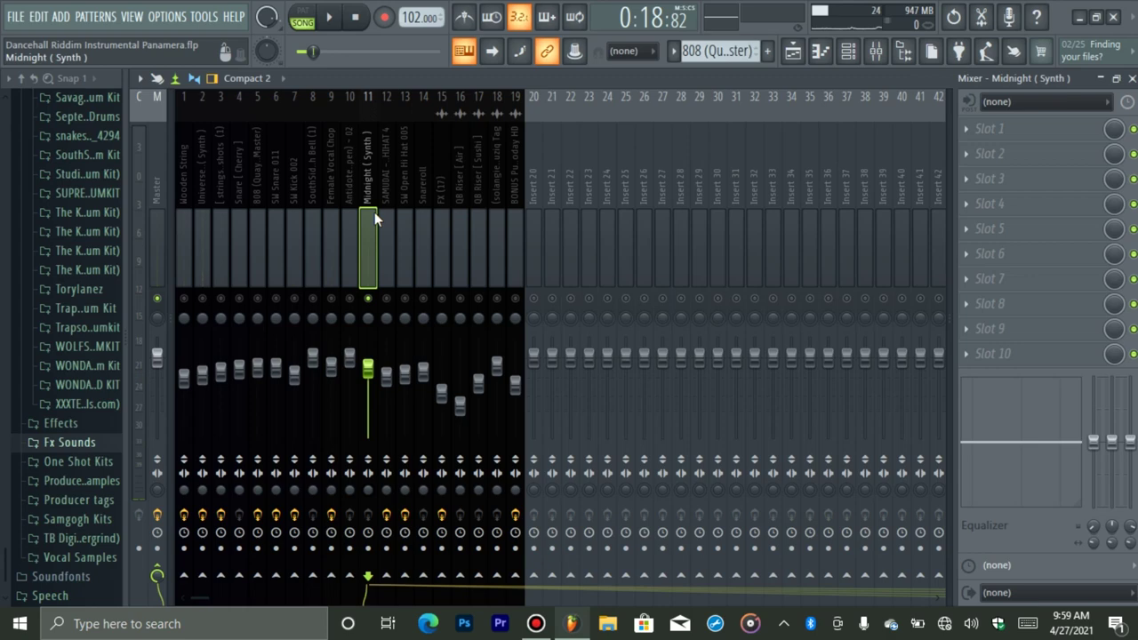
# Step: Review the GMS instrument and preset used by the Midnight (Synth) channel, close it, and return to the mixer
pyautogui.click(848, 51)
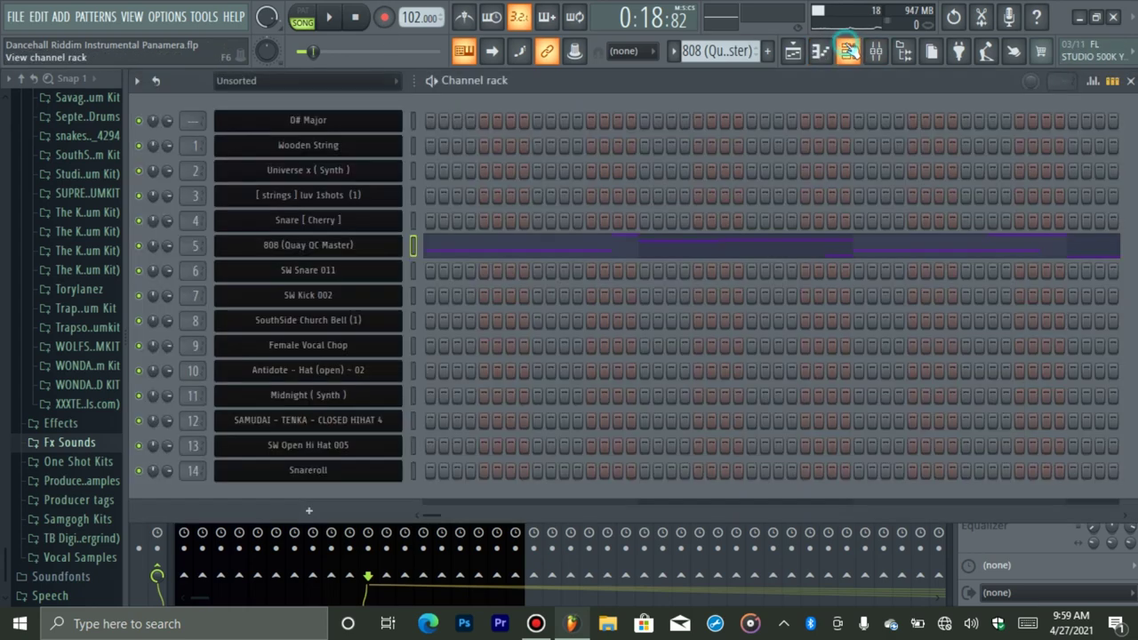
pyautogui.click(307, 402)
pyautogui.click(160, 158)
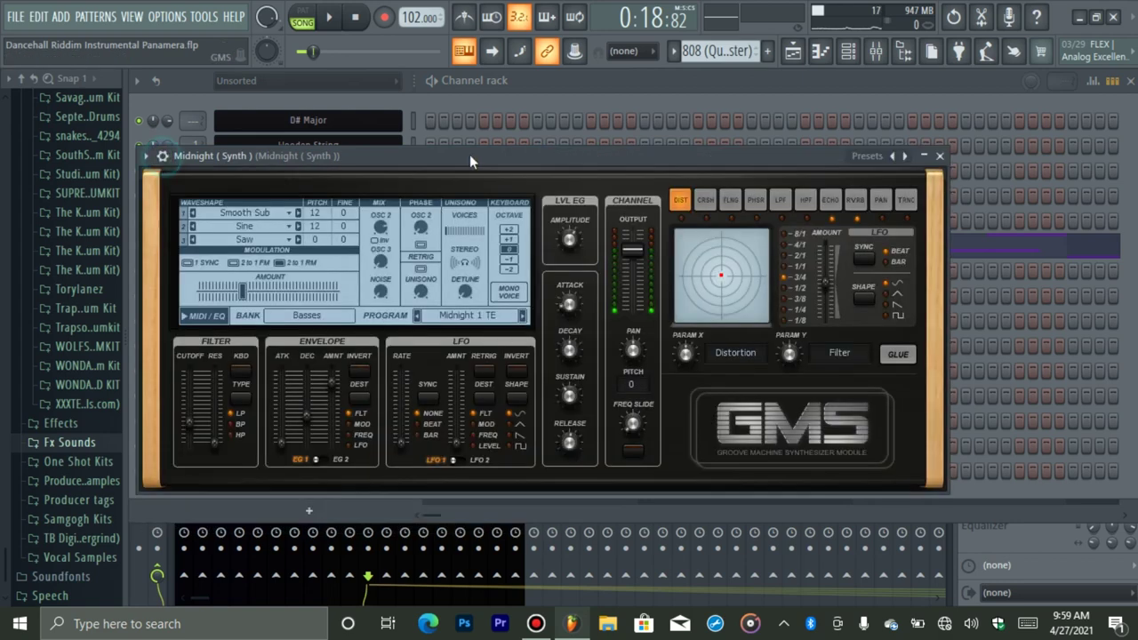
pyautogui.moveTo(469, 155); pyautogui.dragTo(506, 163)
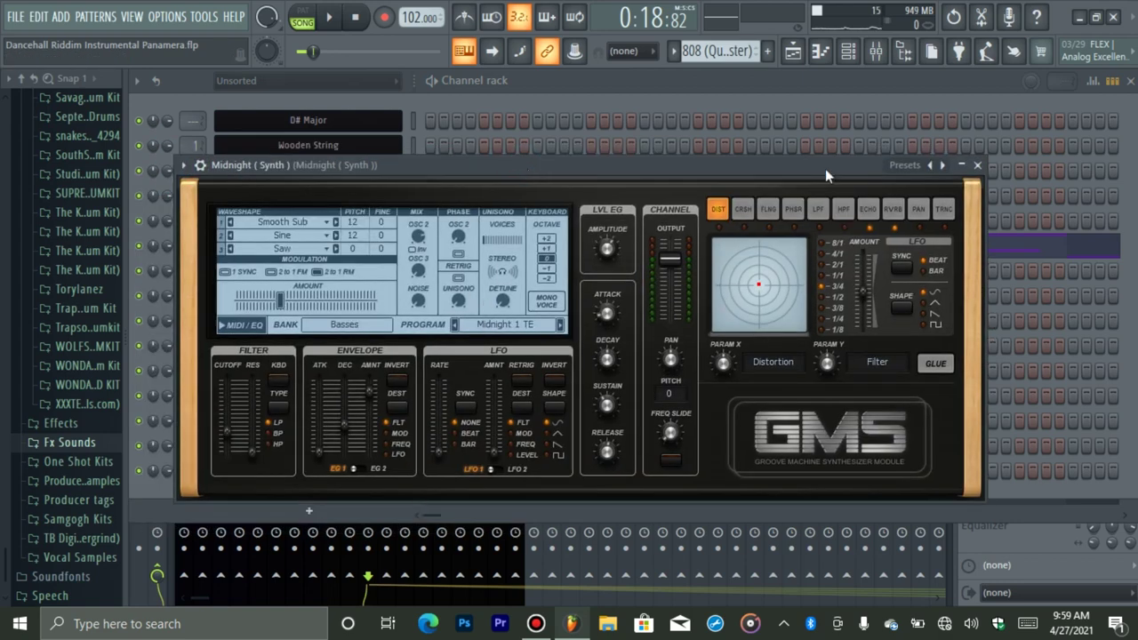
pyautogui.click(977, 166)
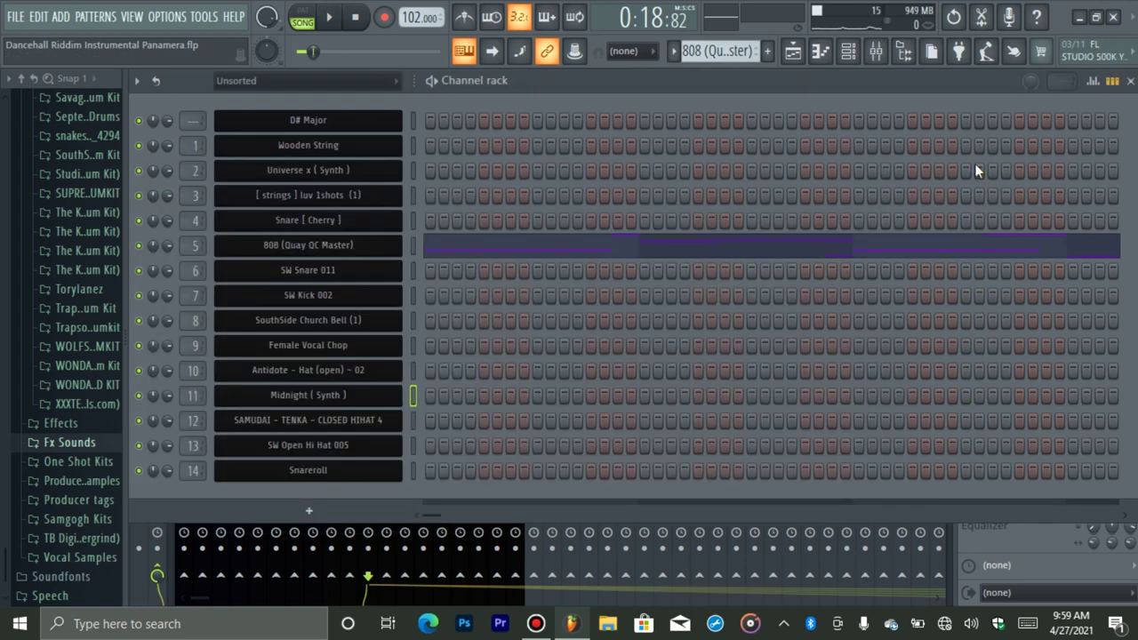
pyautogui.click(875, 55)
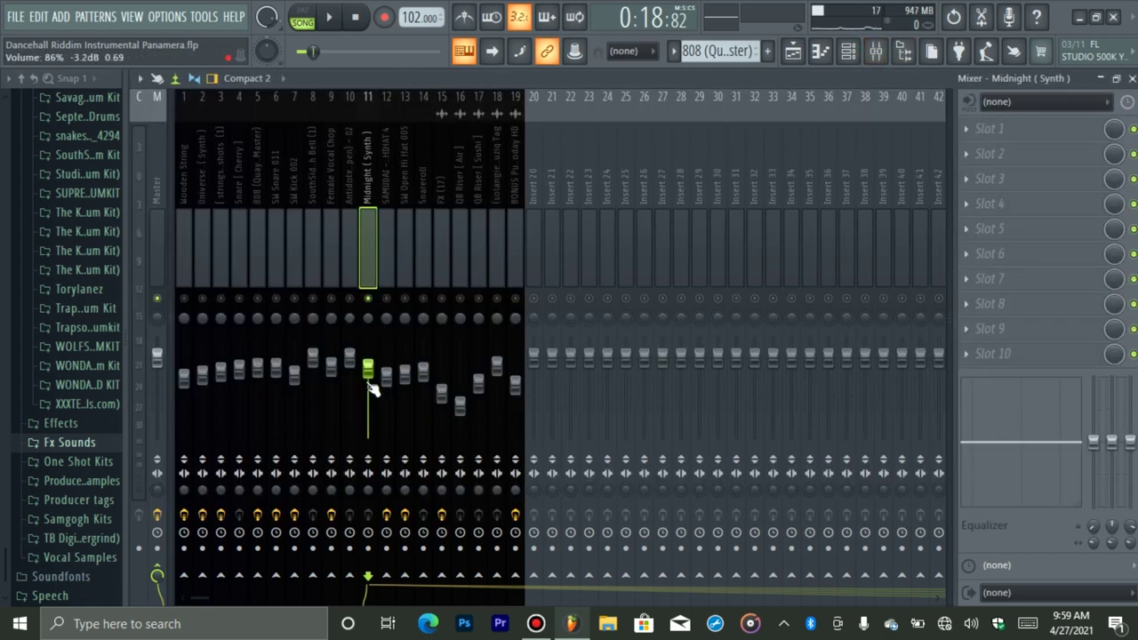
# Step: Enable and select the SAMUDAI - TENKA - CLOSED HIHAT 4 mixer track and play the hi-hat alone
pyautogui.click(386, 299)
pyautogui.click(387, 285)
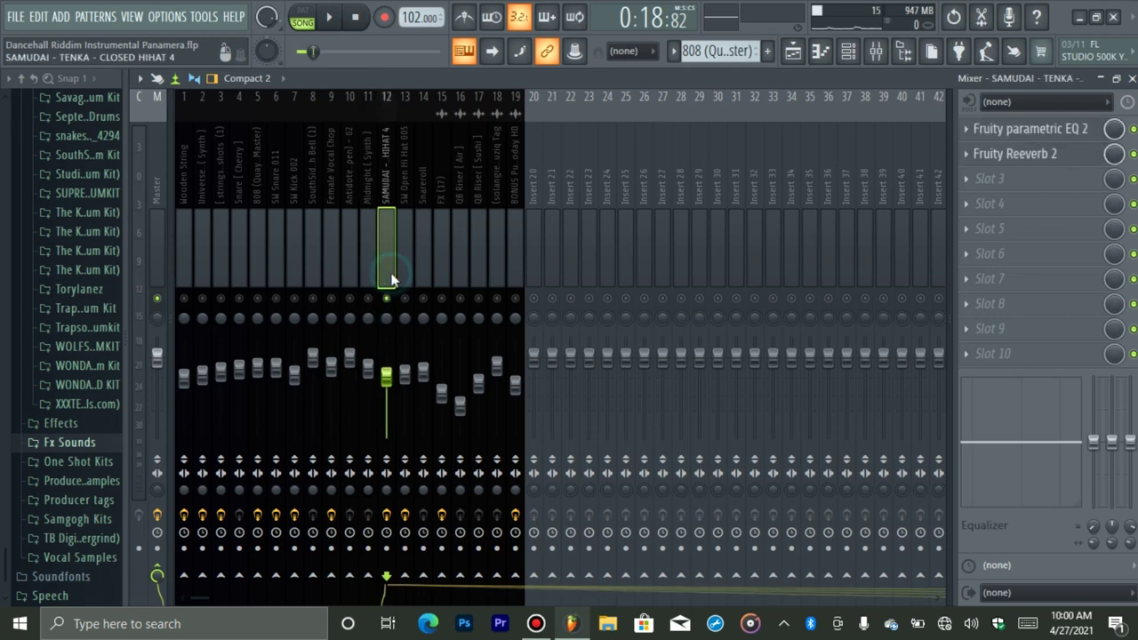
pyautogui.press('space')
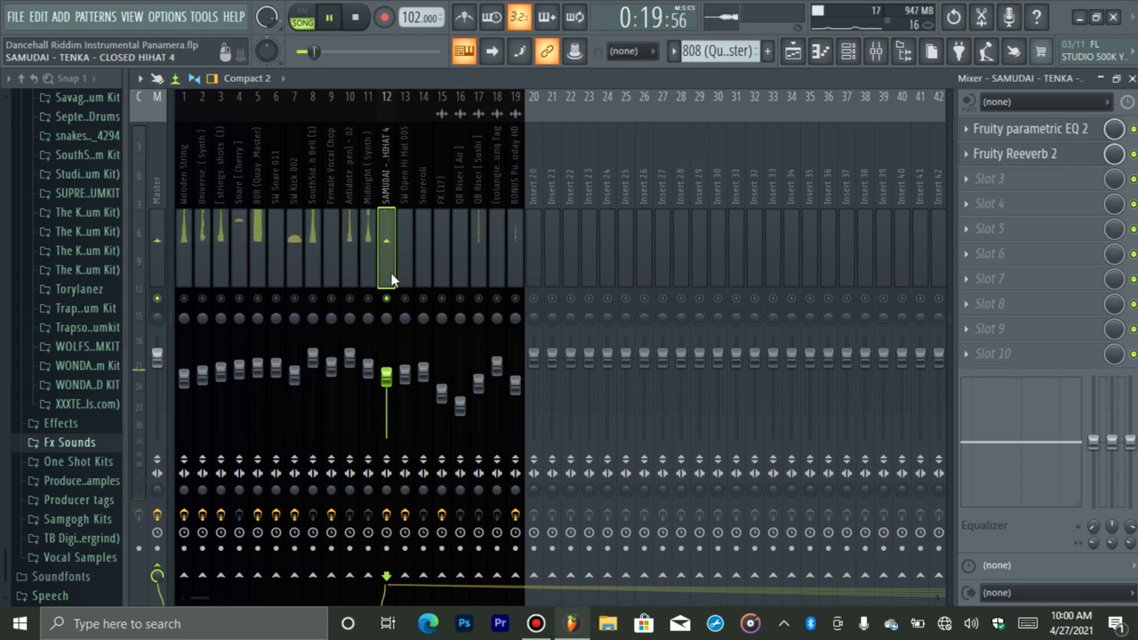
pyautogui.press('space')
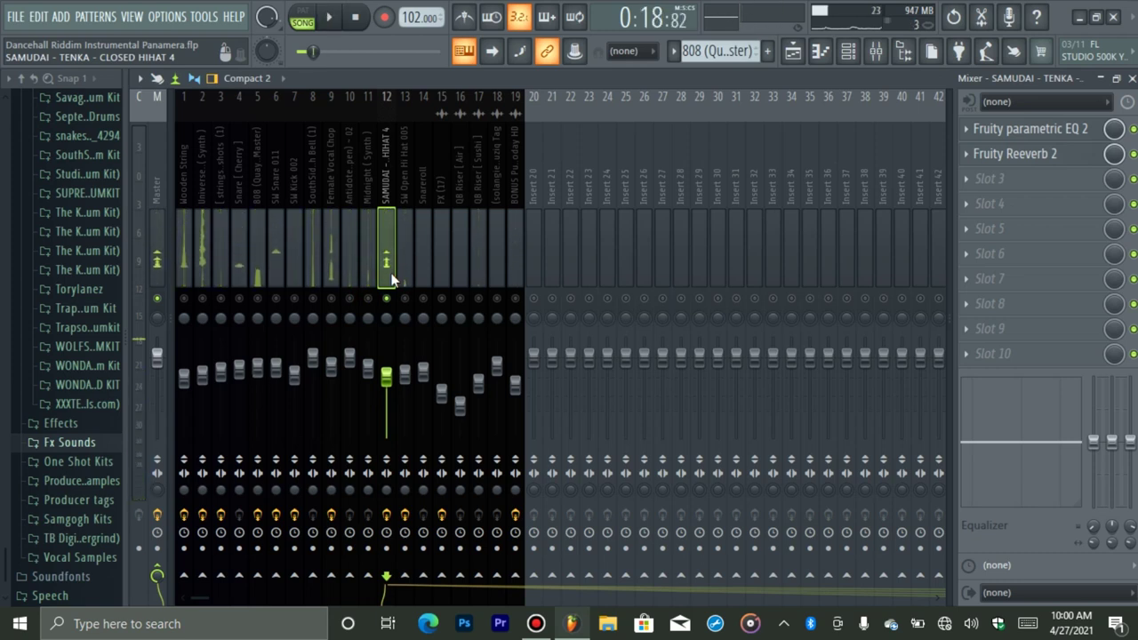
# Step: Review the closed hi-hat's Fruity Parametric EQ 2 curve and Fruity Reeverb 2 wet level, closing each effect
pyautogui.click(1011, 132)
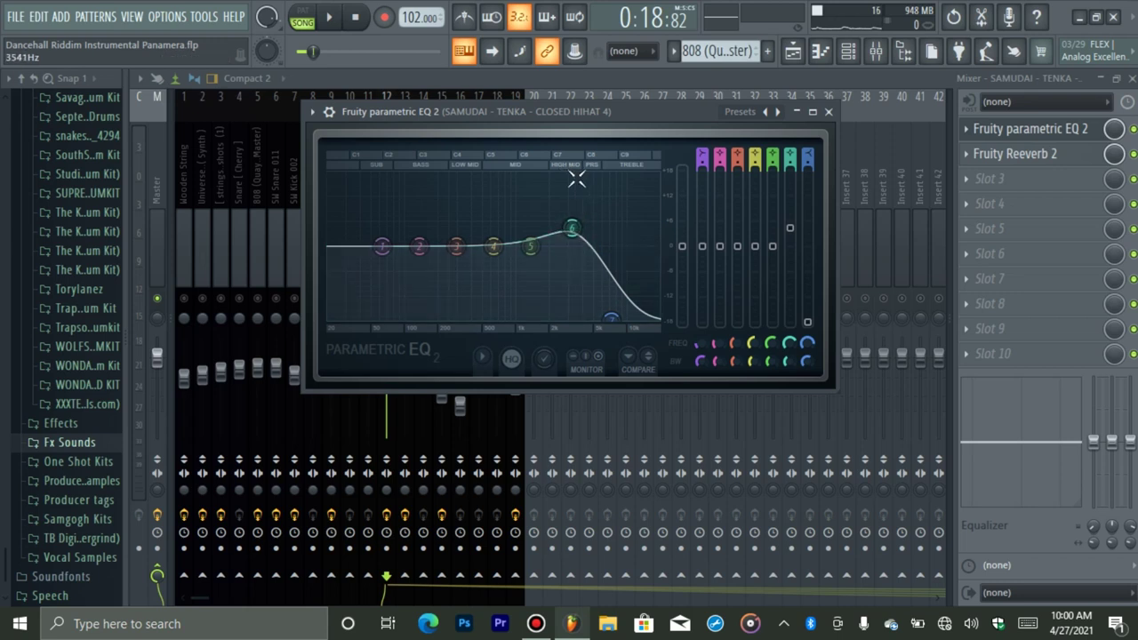
pyautogui.click(1047, 129)
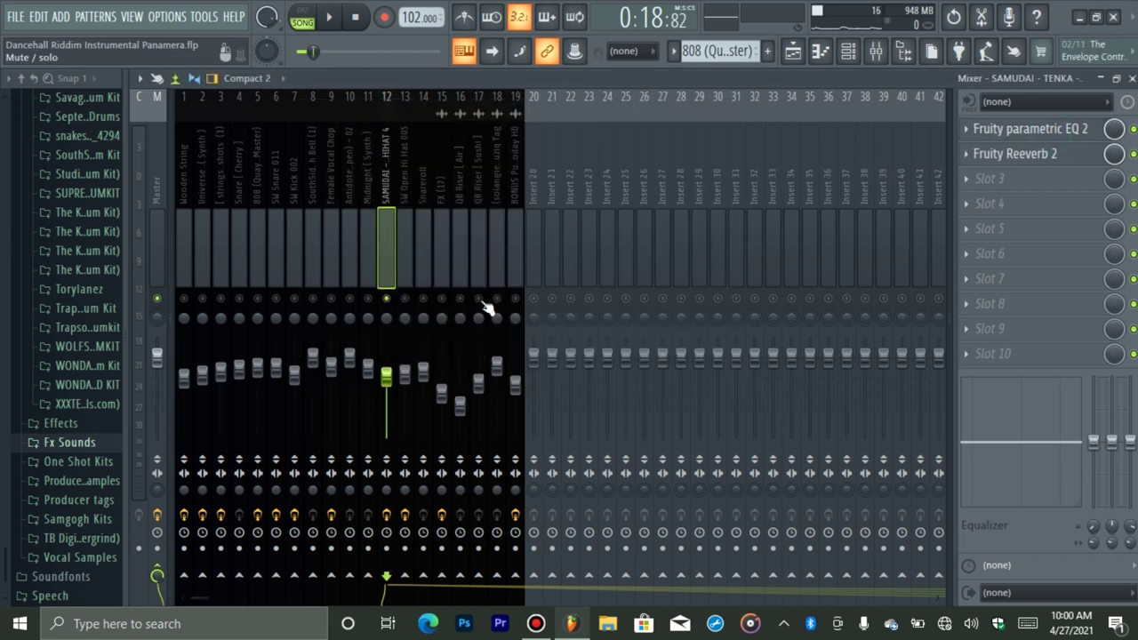
pyautogui.click(1018, 153)
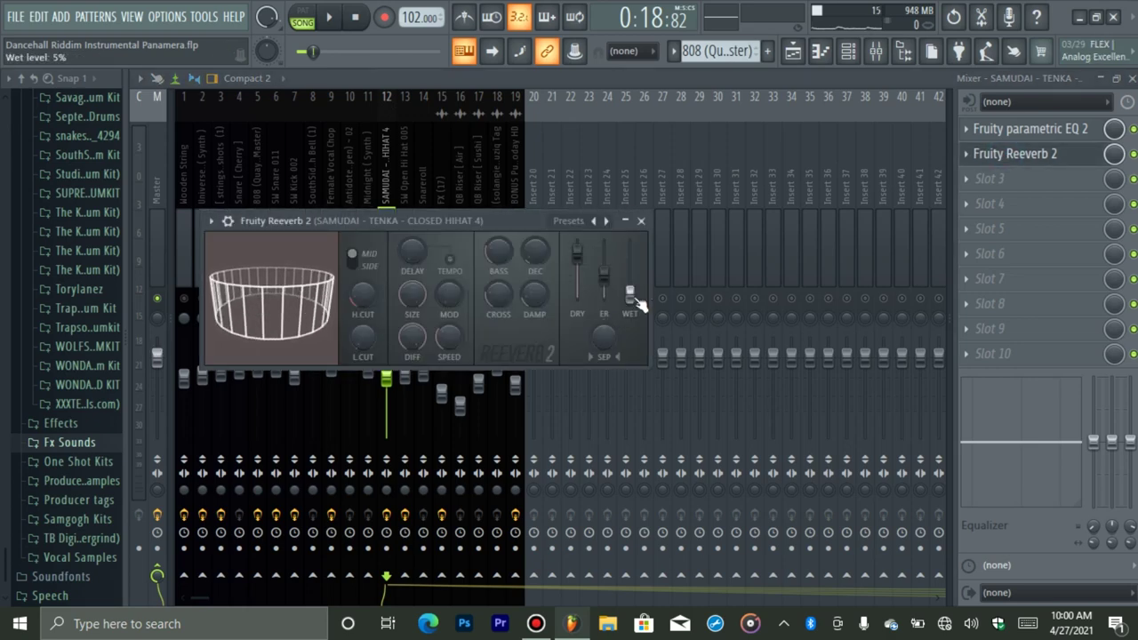
pyautogui.click(1052, 154)
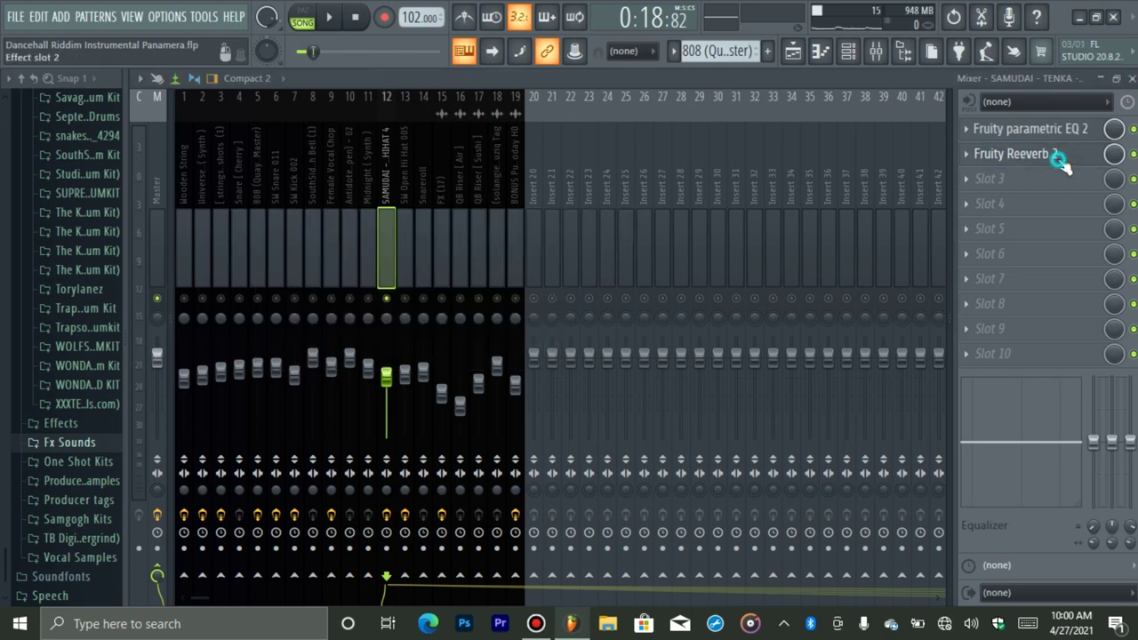
# Step: Open the SAMUDAI closed hi-hat channel's sampler settings and lower the time-stretching pitch shift to about -184 cents
pyautogui.click(847, 52)
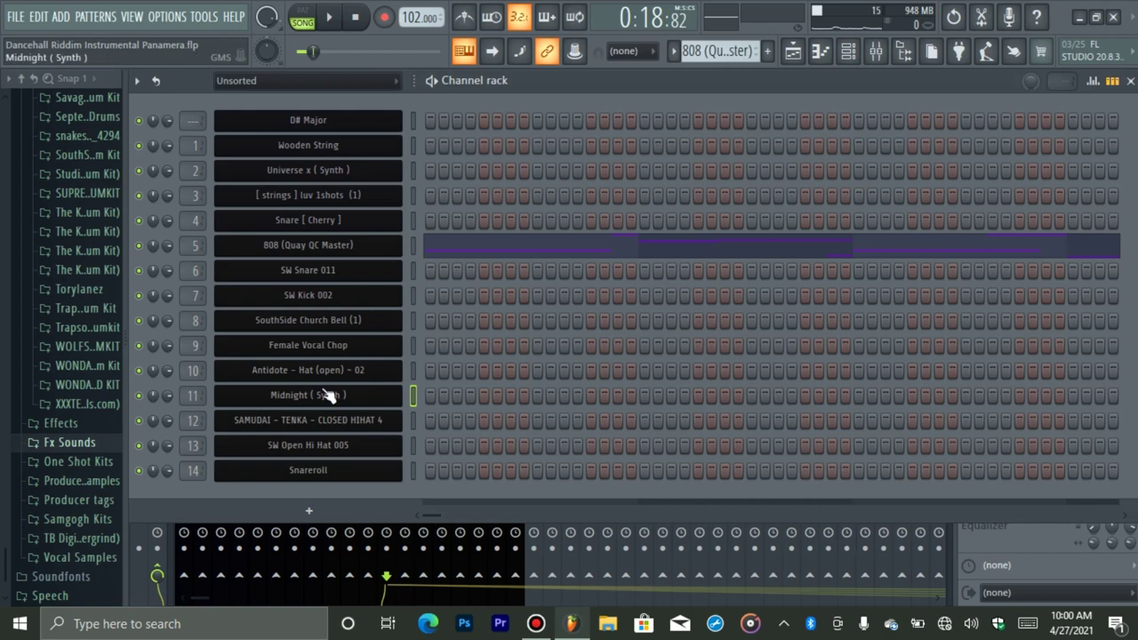
pyautogui.click(326, 419)
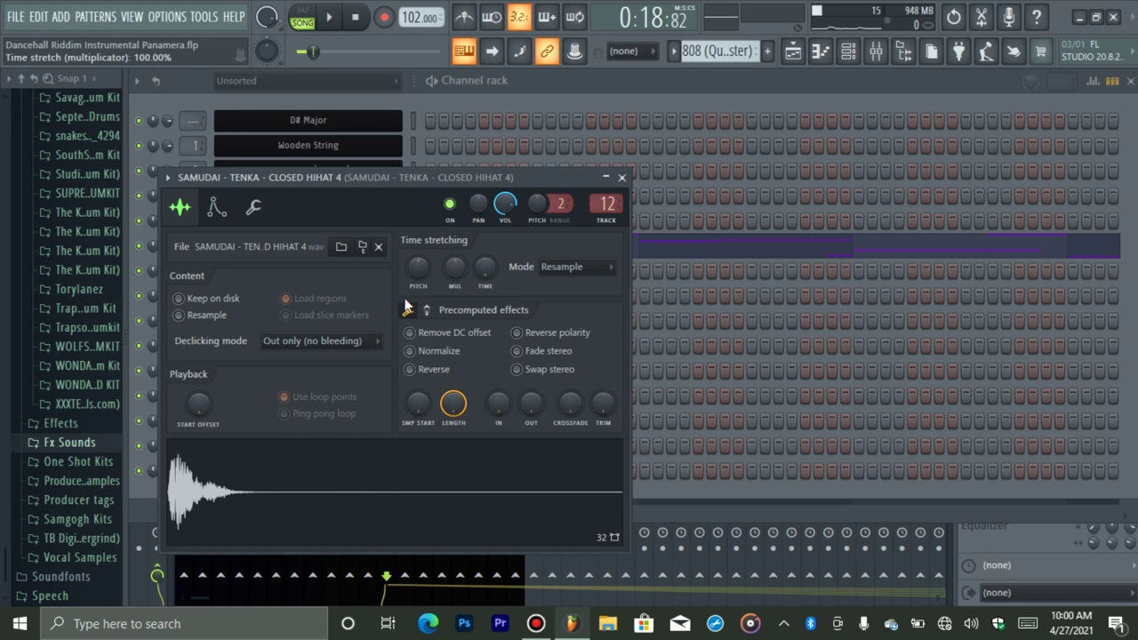
pyautogui.moveTo(418, 266); pyautogui.dragTo(417, 283)
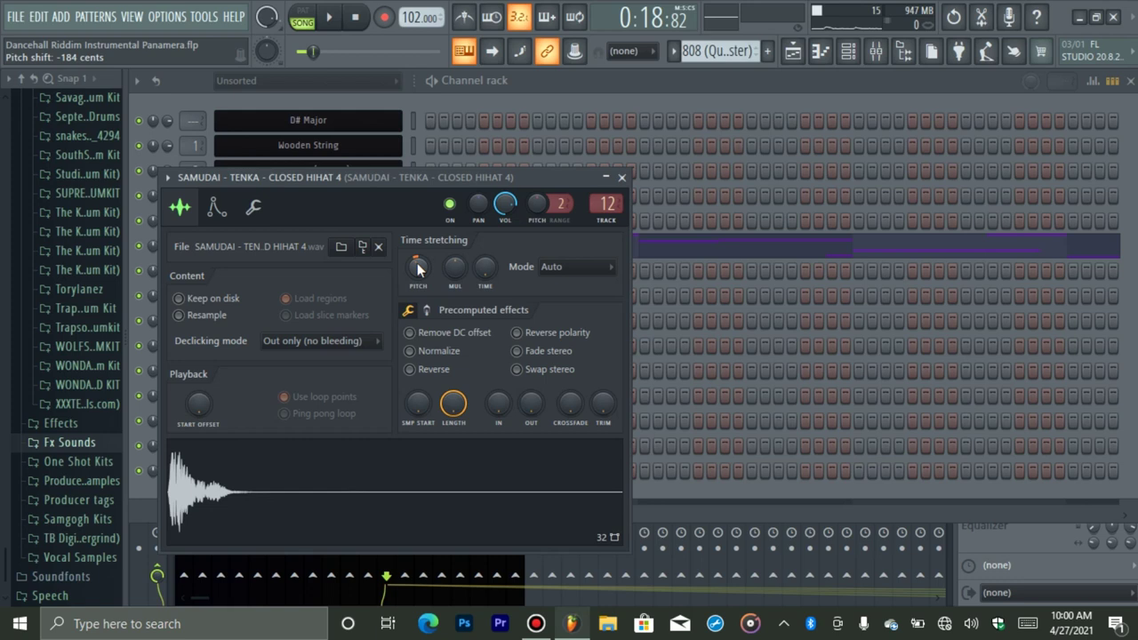
# Step: Audition the closed hi-hat with the lowered pitch, reset its time-stretching pitch to default, and close the sampler settings
pyautogui.press('space')
pyautogui.press('space')
pyautogui.rightClick(416, 272)
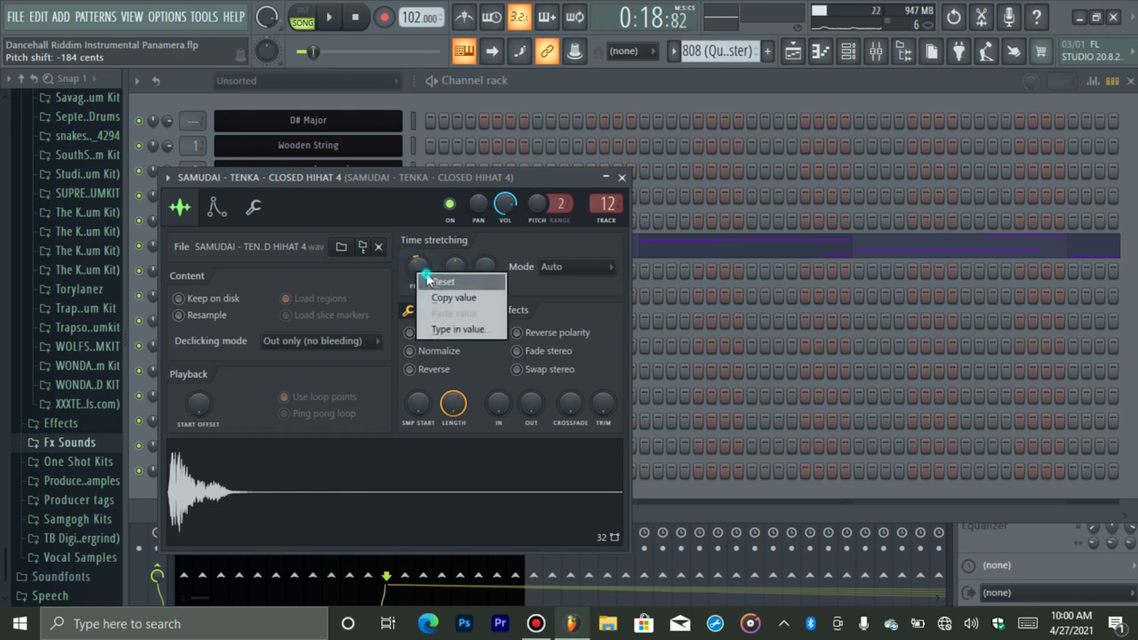
pyautogui.click(431, 281)
pyautogui.click(621, 177)
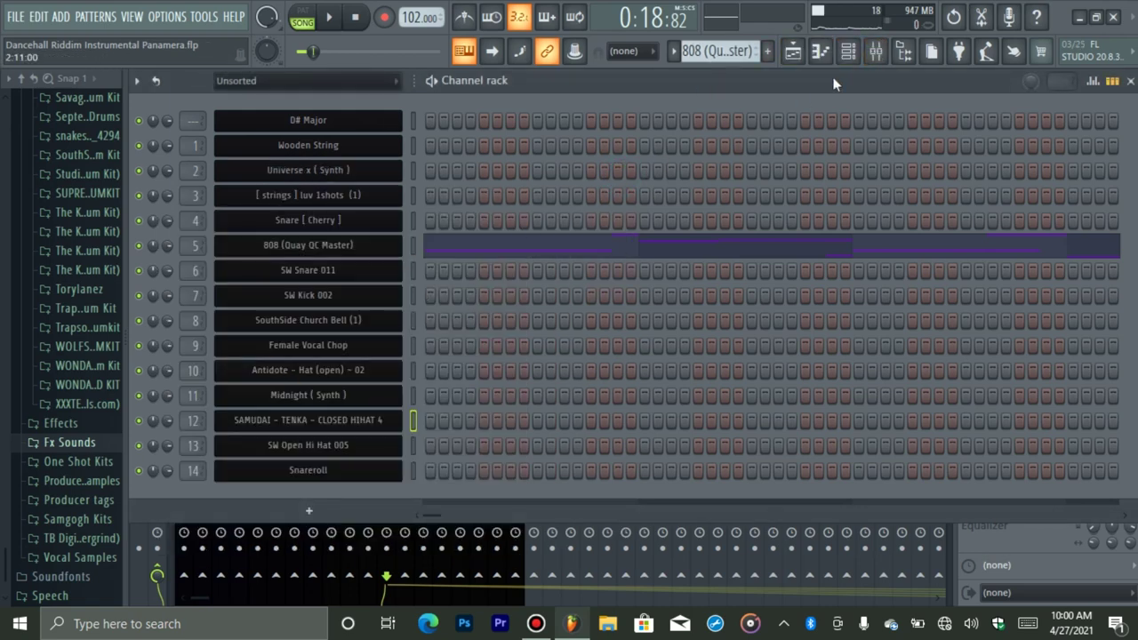
# Step: Select and solo the SW Open Hi Hat 005 mixer track and play the open hi-hat alone
pyautogui.click(877, 54)
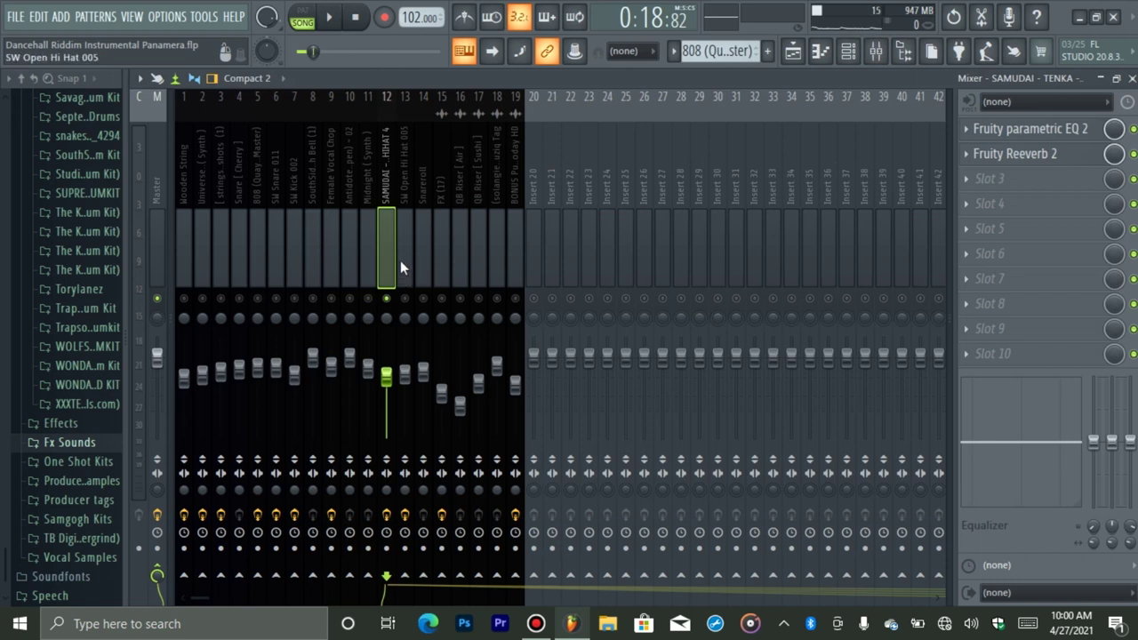
pyautogui.click(404, 238)
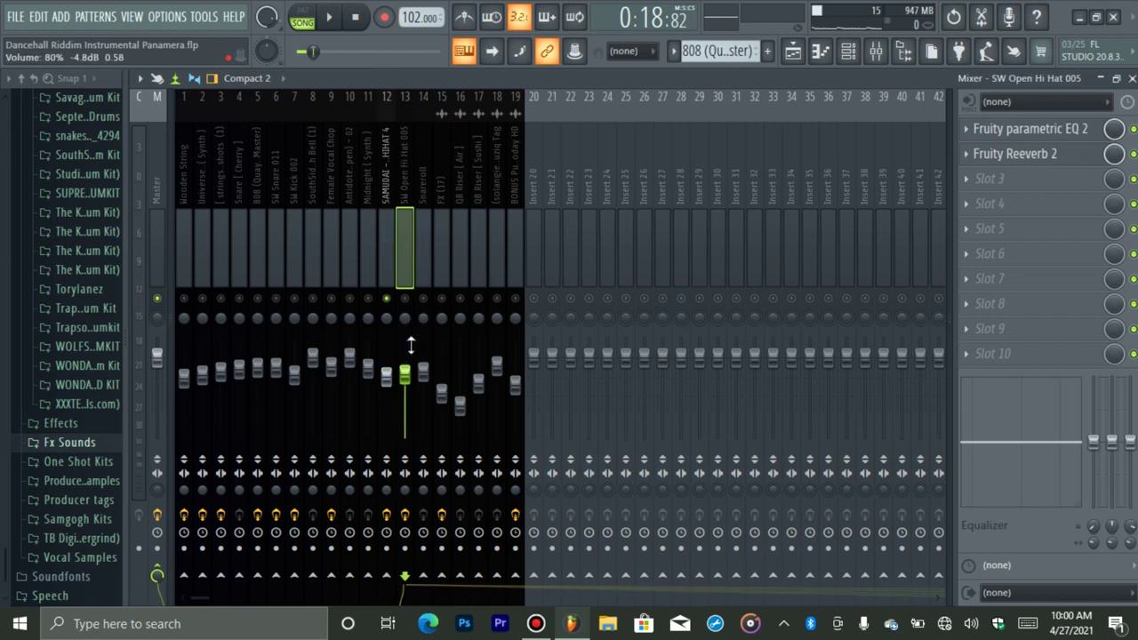
pyautogui.rightClick(401, 300)
pyautogui.press('space')
pyautogui.rightClick(402, 301)
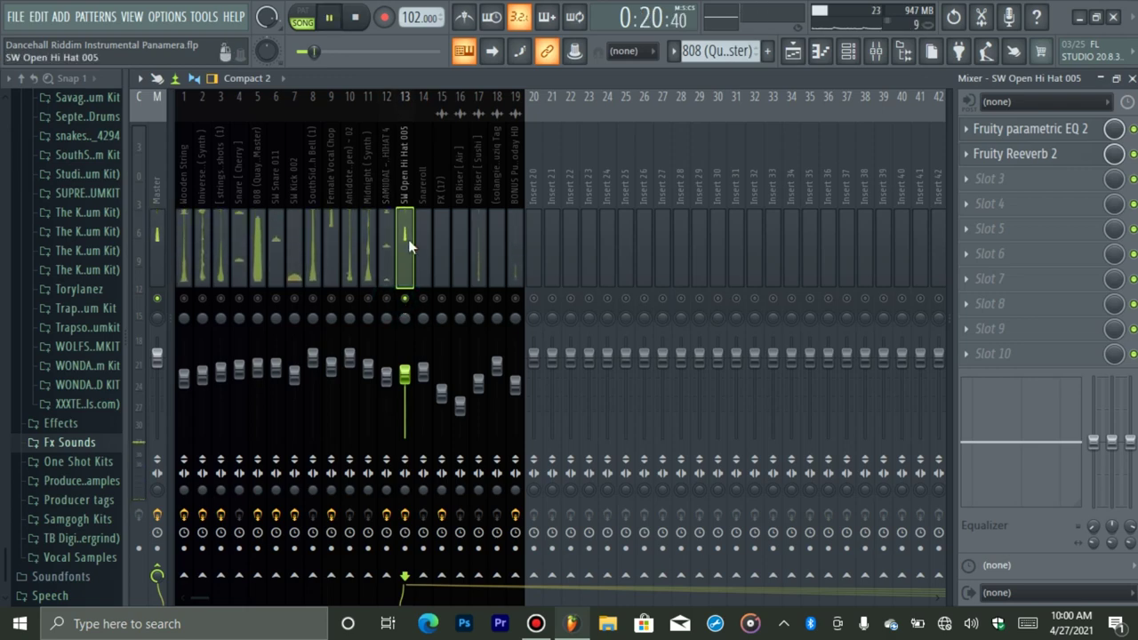
pyautogui.press('space')
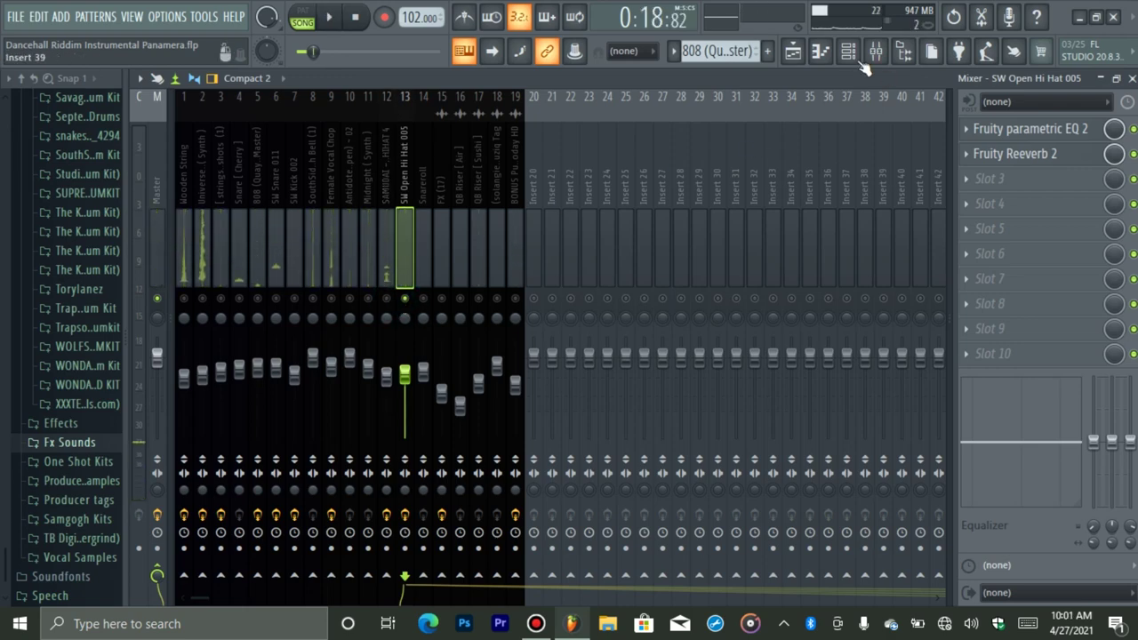
# Step: Review the sample length in the SW Open Hi Hat 005 channel's sampler settings and close the window
pyautogui.click(848, 51)
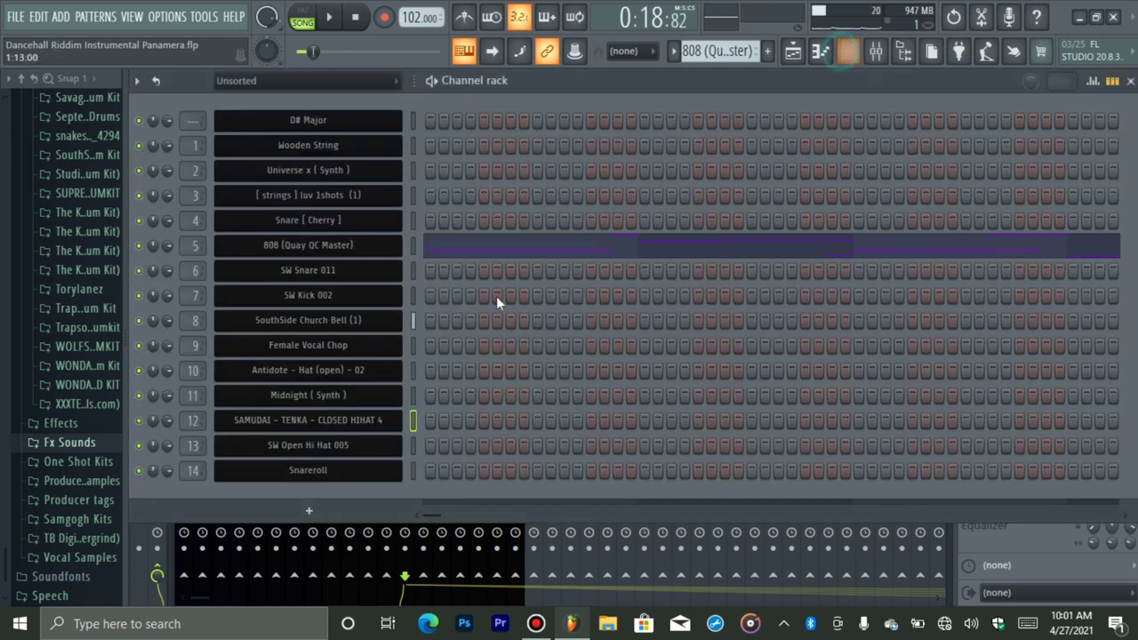
pyautogui.click(314, 446)
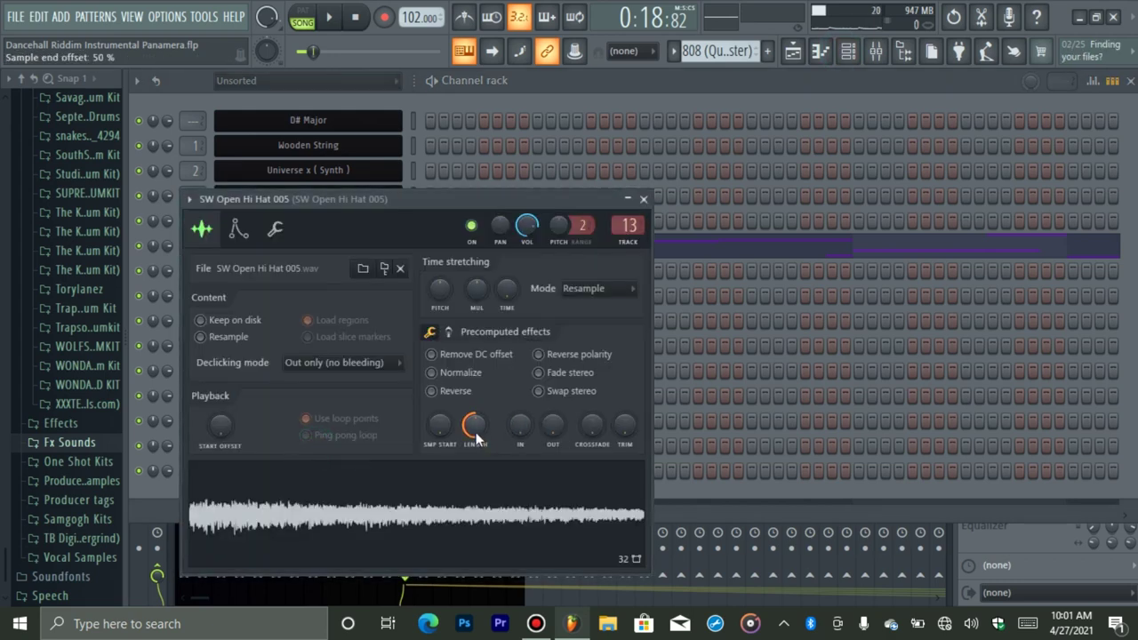
pyautogui.moveTo(475, 425); pyautogui.dragTo(477, 470)
pyautogui.moveTo(478, 428); pyautogui.dragTo(477, 432)
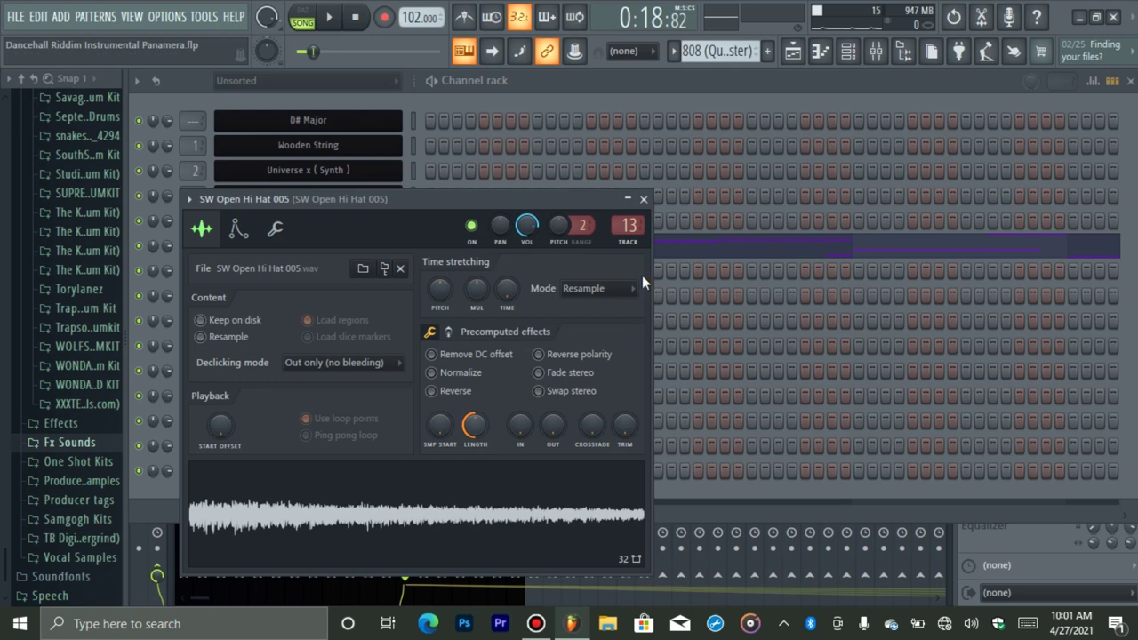
pyautogui.click(645, 199)
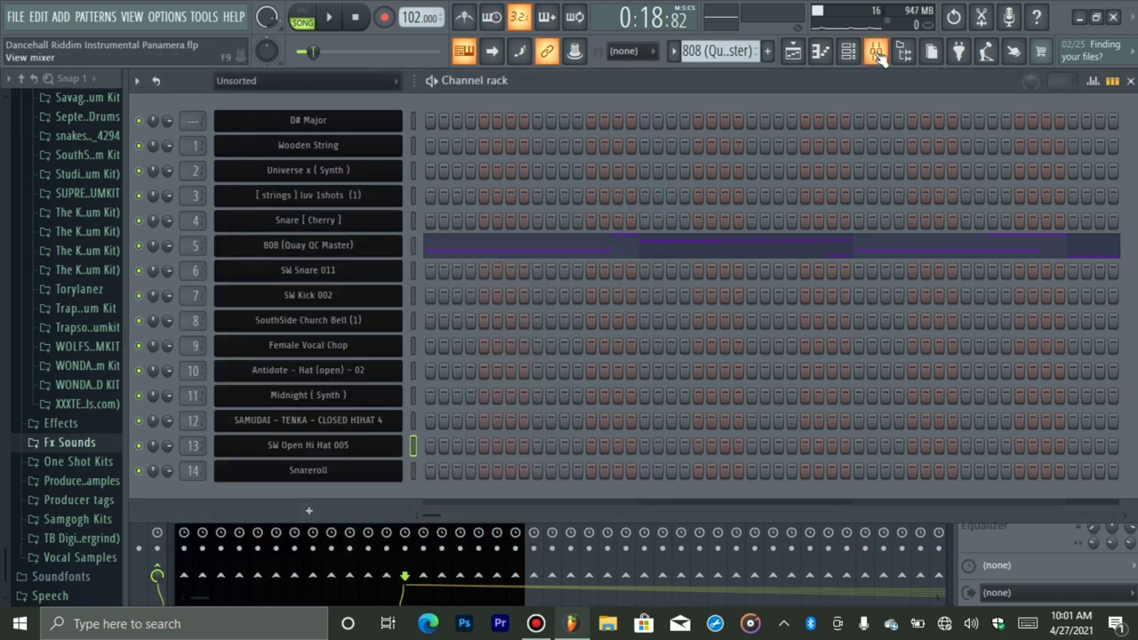
# Step: Reopen the SW Open Hi Hat 005 channel, examine its miscellaneous settings and volume envelope hold time, and close it
pyautogui.click(366, 446)
pyautogui.click(275, 229)
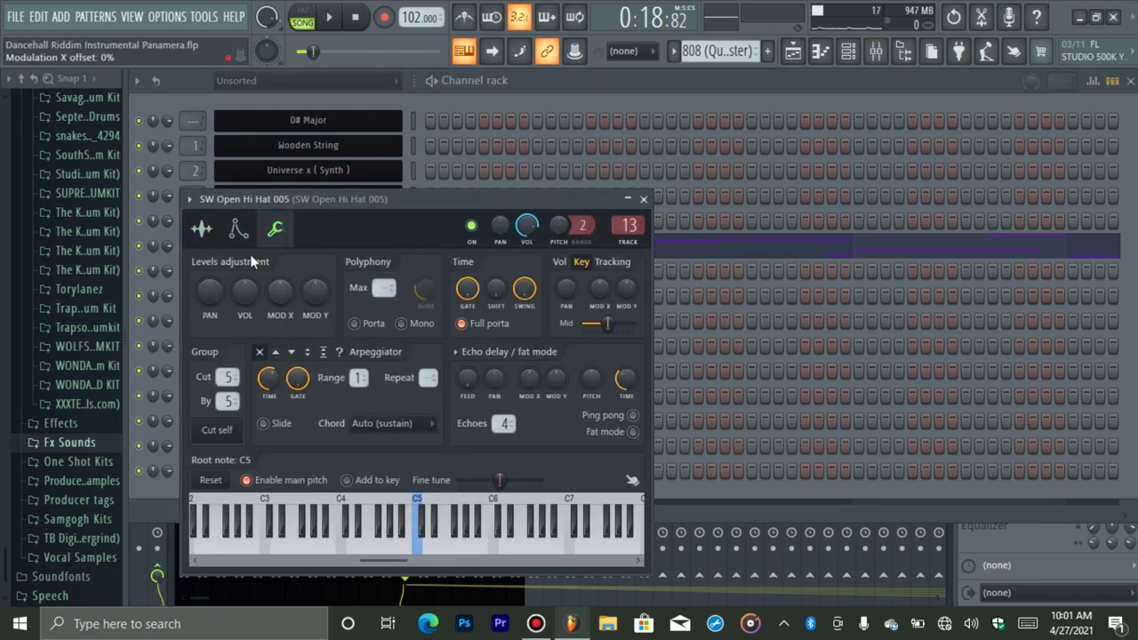
pyautogui.click(238, 229)
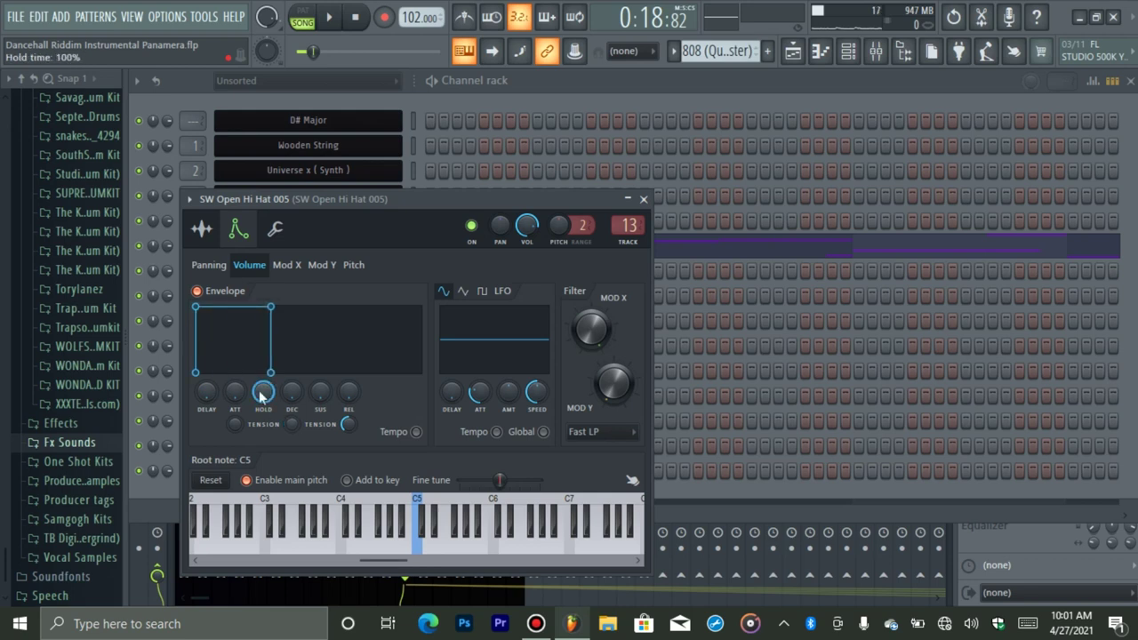
pyautogui.moveTo(261, 400)
pyautogui.mouseDown()
pyautogui.moveTo(261, 458)
pyautogui.moveTo(262, 398)
pyautogui.mouseUp()
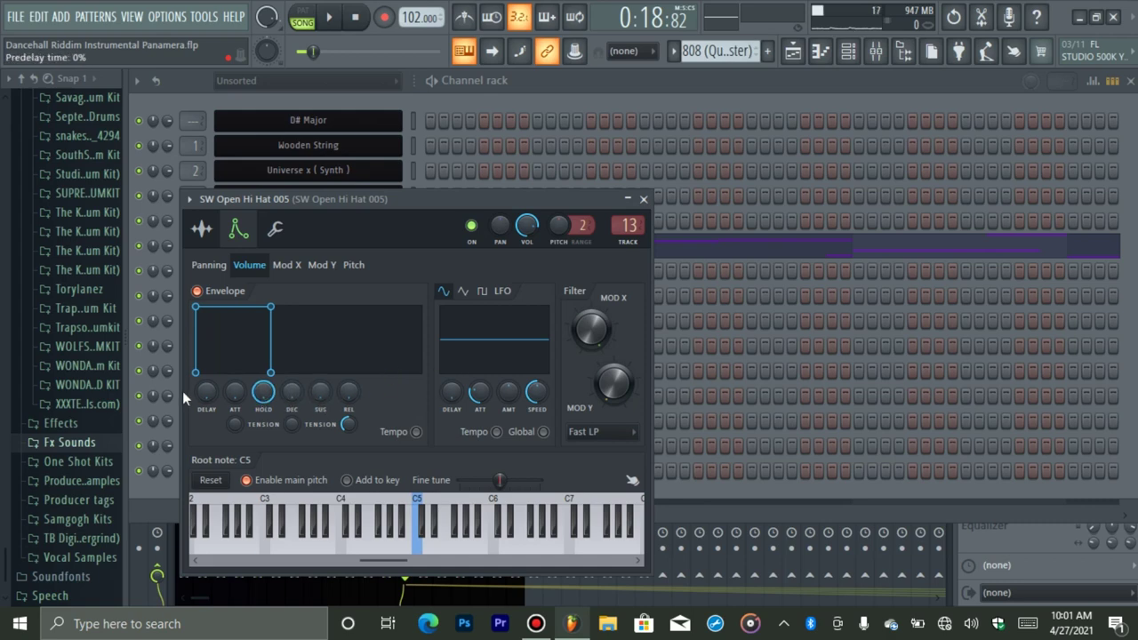
pyautogui.click(642, 199)
# Step: Review the open hi-hat mixer track's Fruity Reeverb 2 and Fruity Parametric EQ 2 settings, closing each effect
pyautogui.click(876, 51)
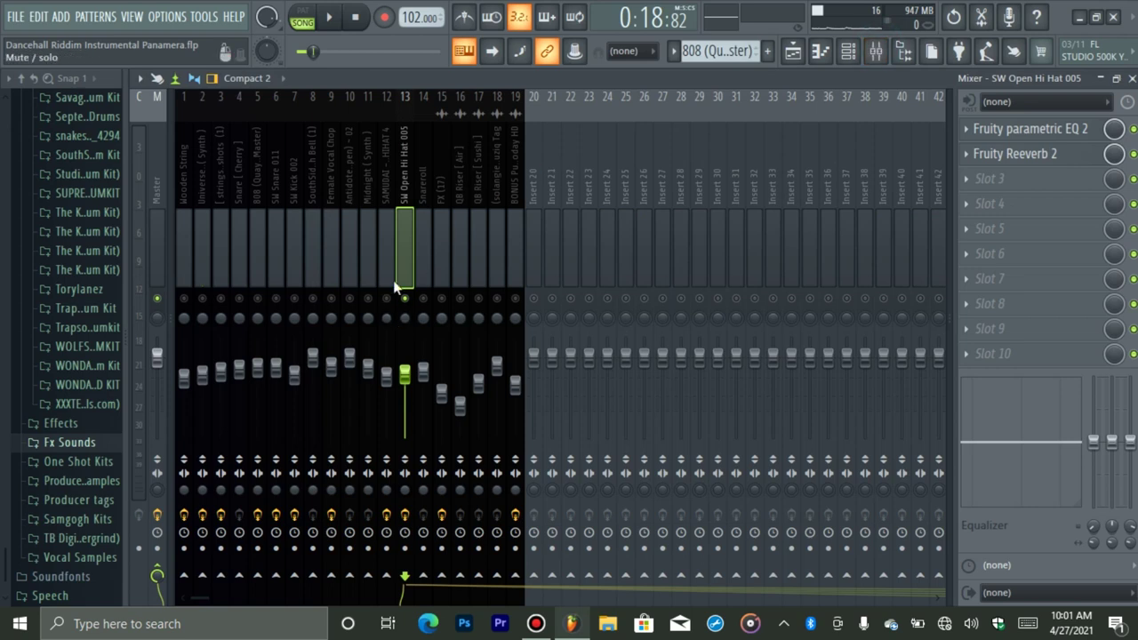
pyautogui.click(1031, 153)
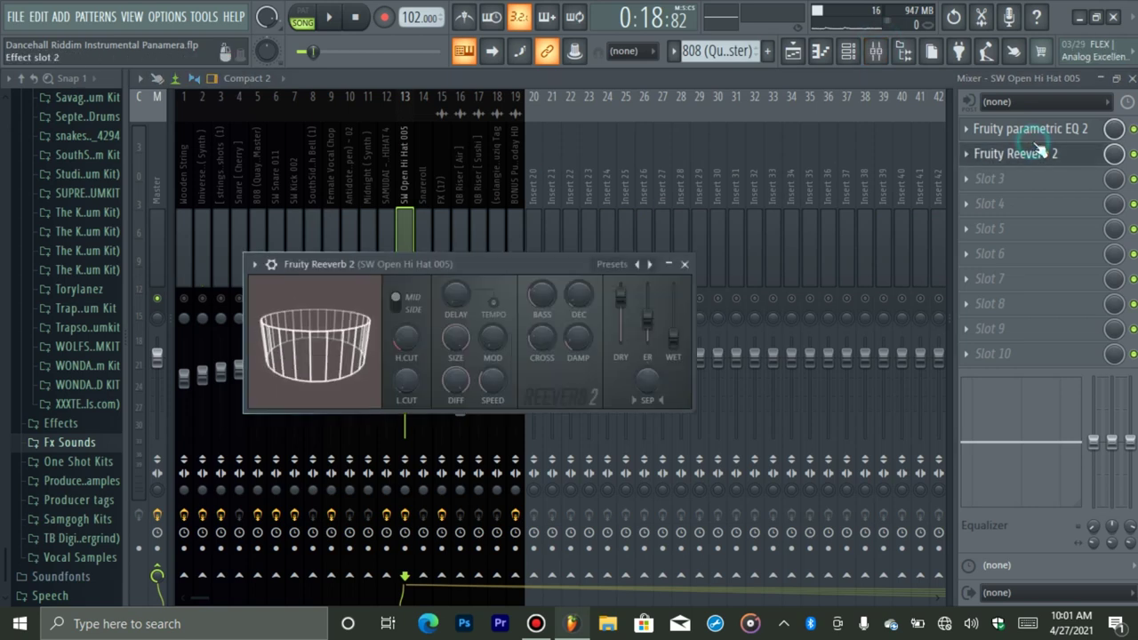
pyautogui.click(1032, 131)
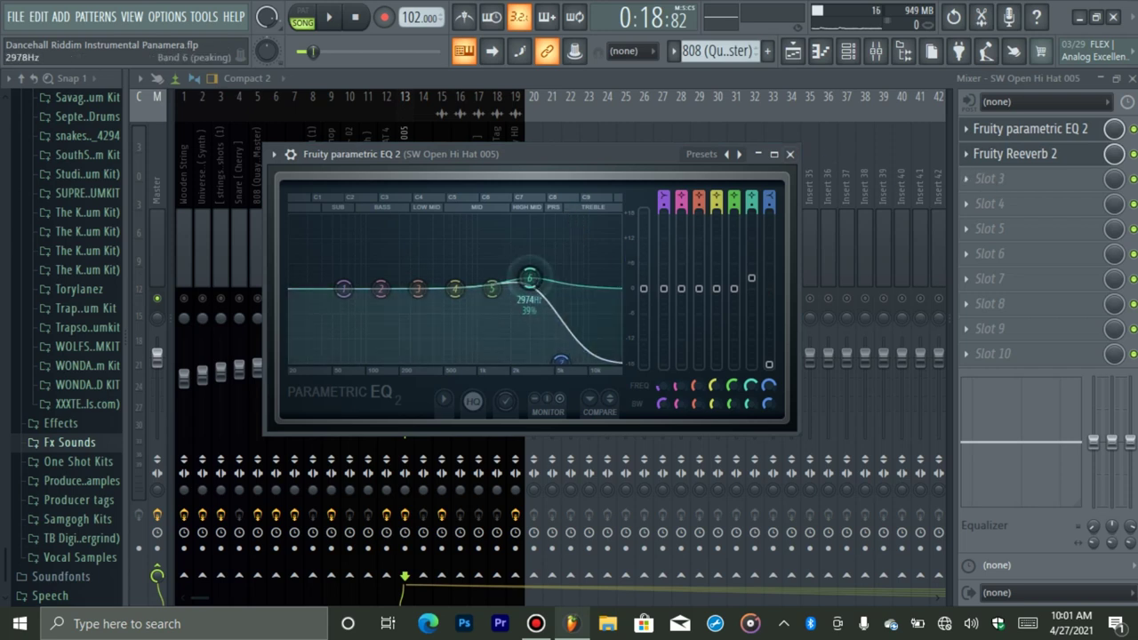
pyautogui.click(1032, 130)
pyautogui.click(1020, 153)
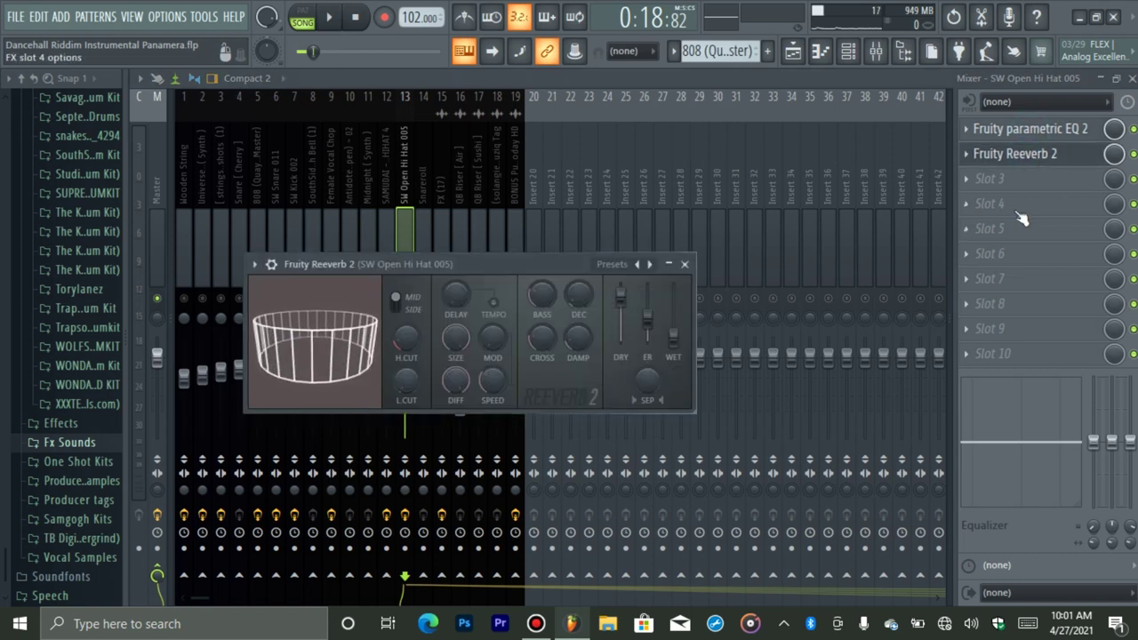
pyautogui.click(1004, 154)
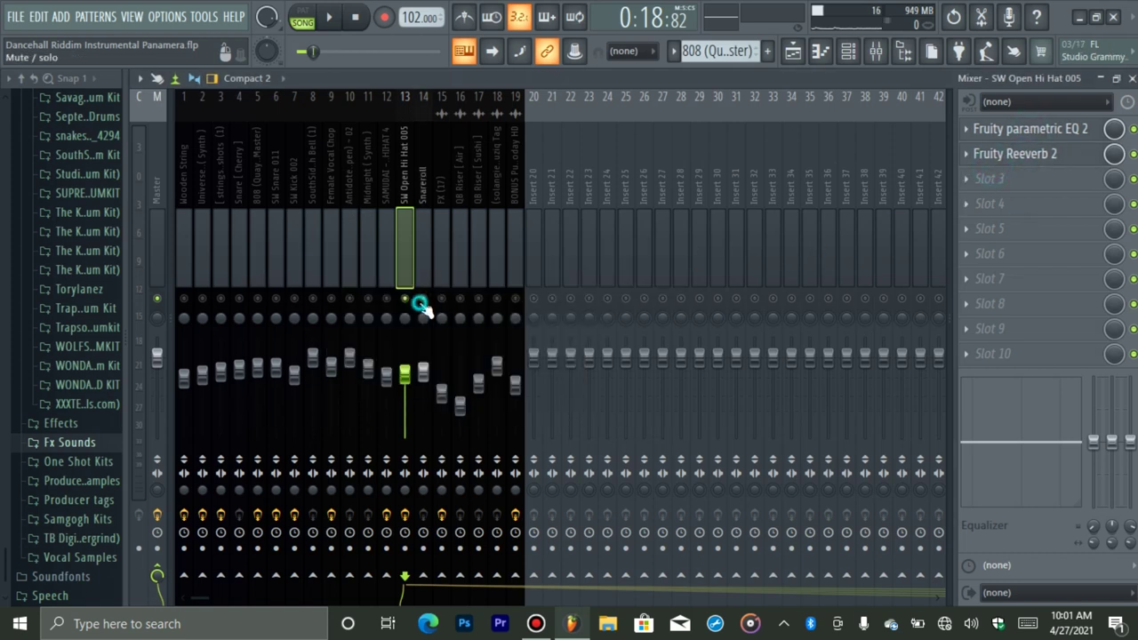
# Step: Select and solo the Snareroll mixer track, and place the playlist position at its first clip in bar 8
pyautogui.click(423, 253)
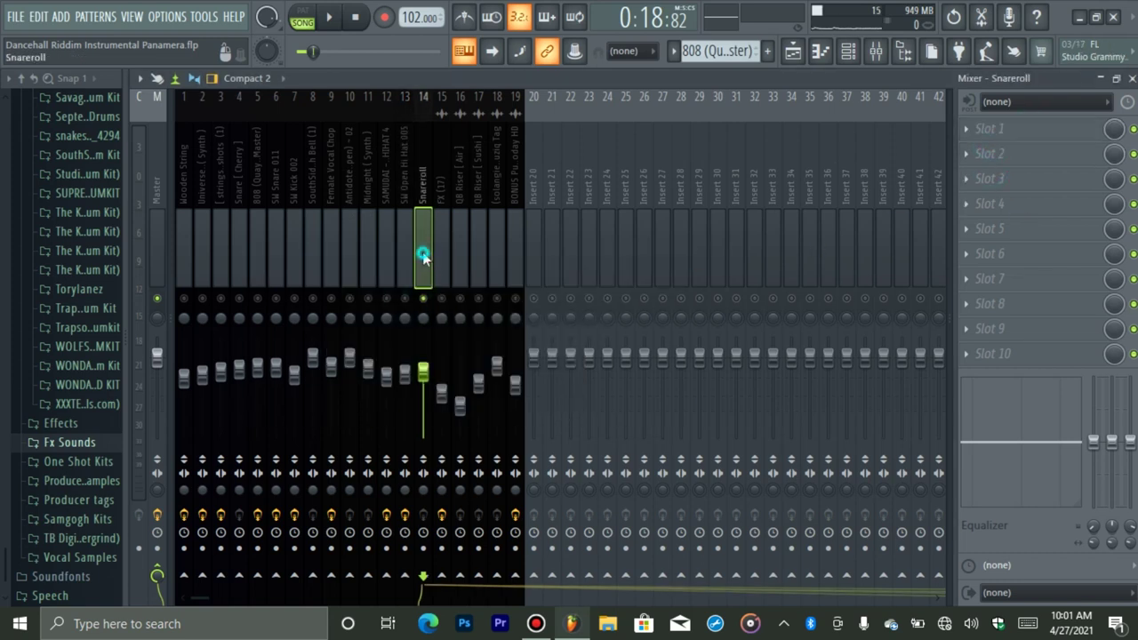
pyautogui.click(792, 50)
pyautogui.moveTo(981, 99); pyautogui.dragTo(597, 147)
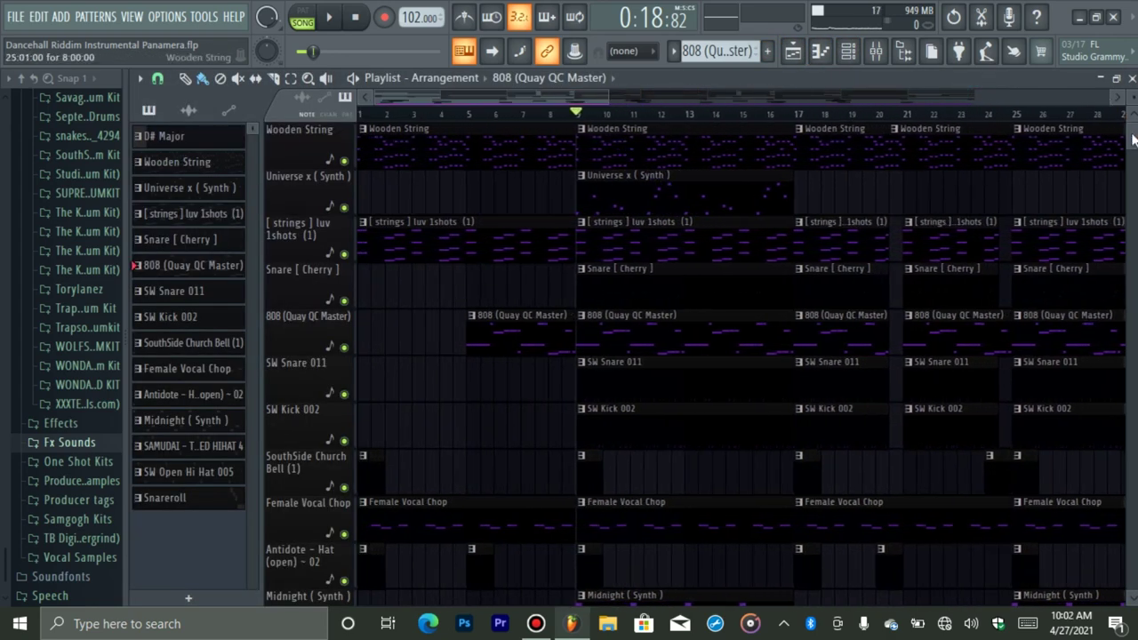
pyautogui.scroll(-10, 1129, 140)
pyautogui.scroll(7, 1084, 145)
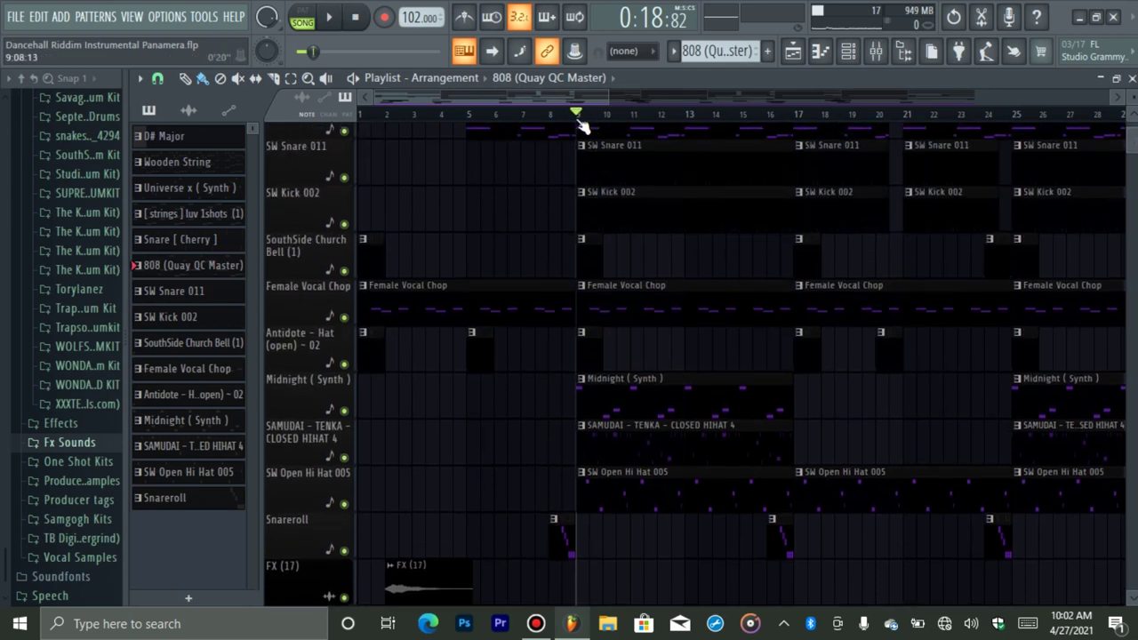
pyautogui.moveTo(578, 122); pyautogui.dragTo(473, 100)
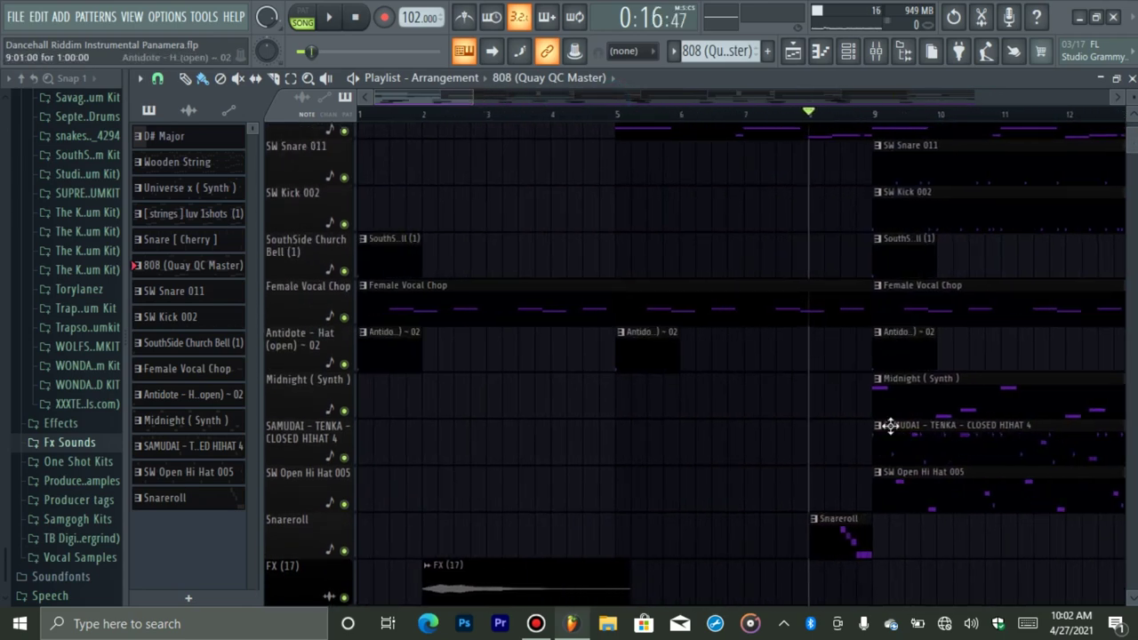
# Step: Open the Snareroll pattern in the piano roll and examine its descending notes up close
pyautogui.click(857, 534)
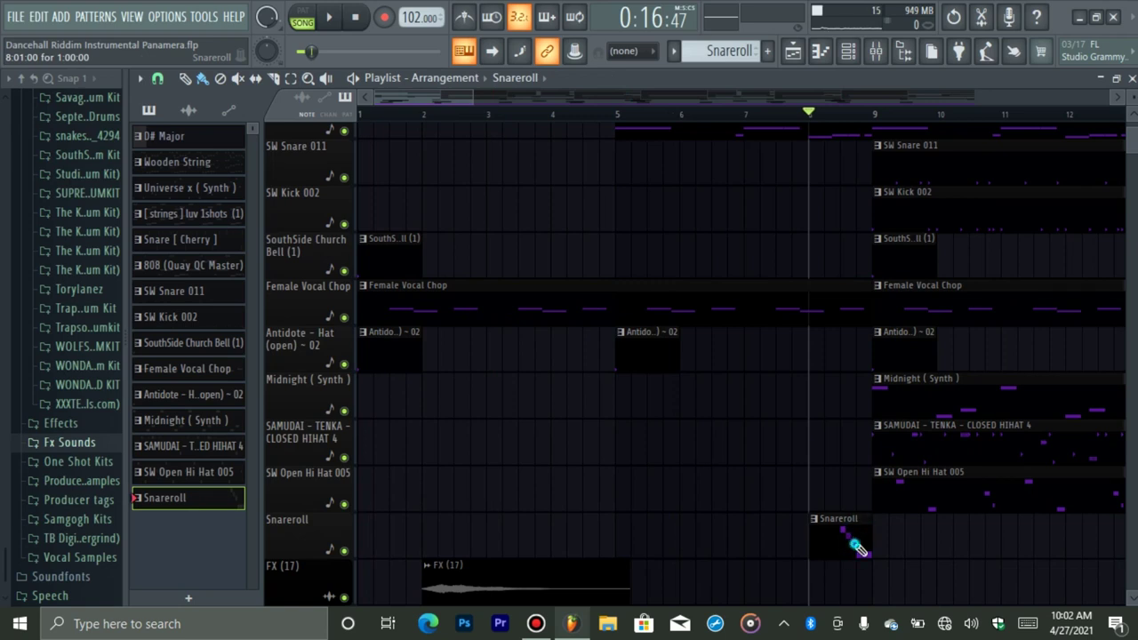
pyautogui.doubleClick(855, 541)
pyautogui.rightClick(867, 543)
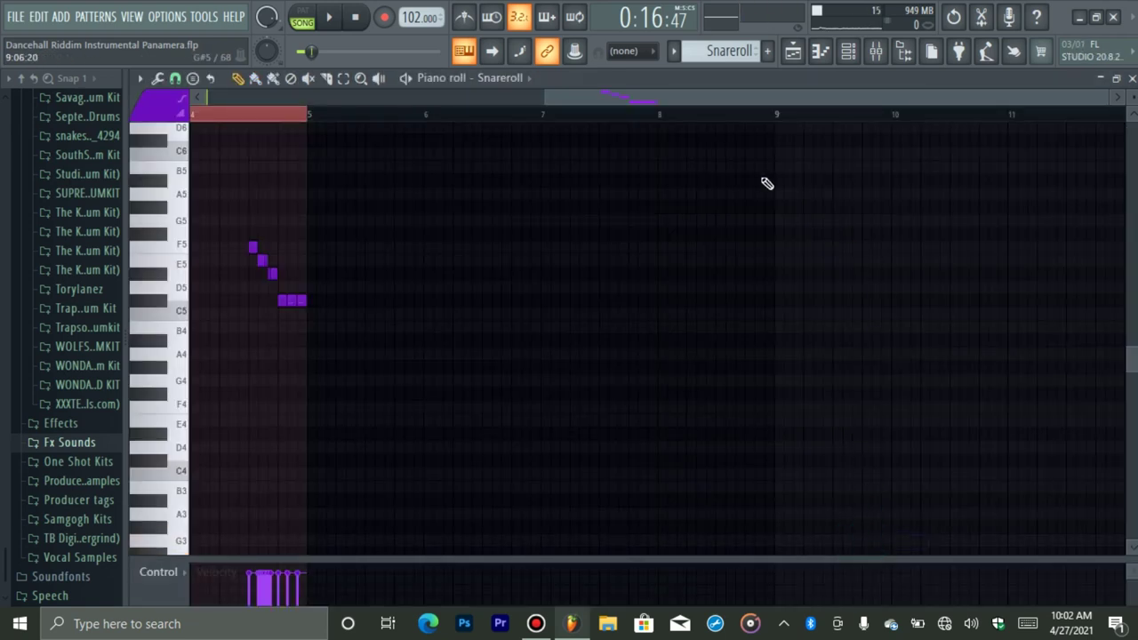
pyautogui.moveTo(1106, 98)
pyautogui.mouseDown()
pyautogui.moveTo(637, 137)
pyautogui.moveTo(683, 149)
pyautogui.mouseUp()
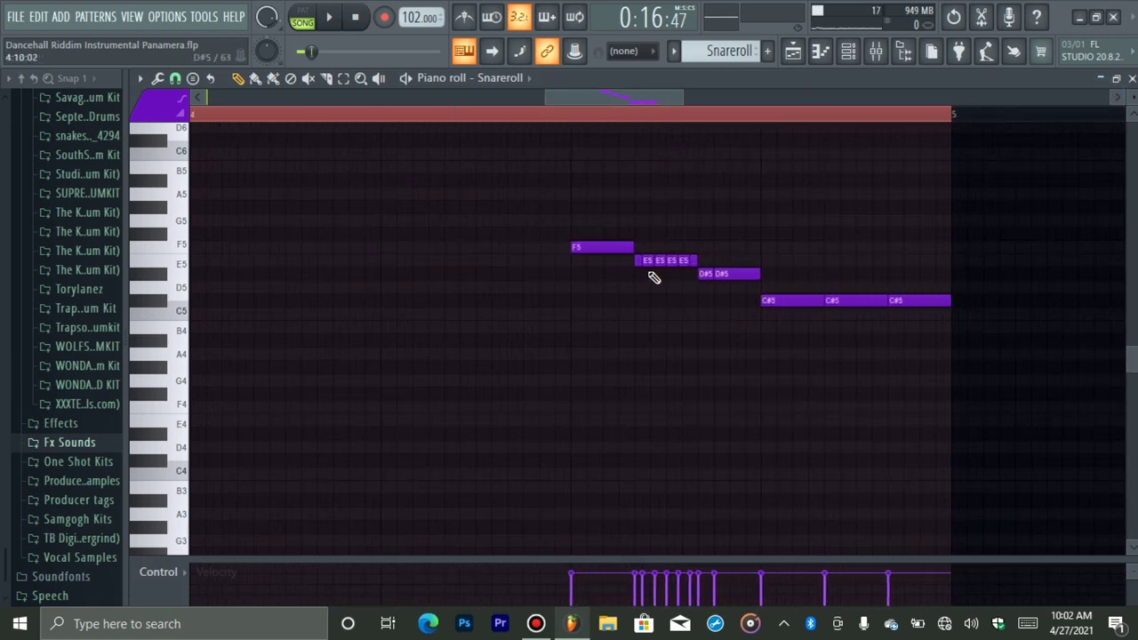
# Step: Switch the piano roll's snap to 1/3 beat and back to 1/6 step
pyautogui.click(176, 79)
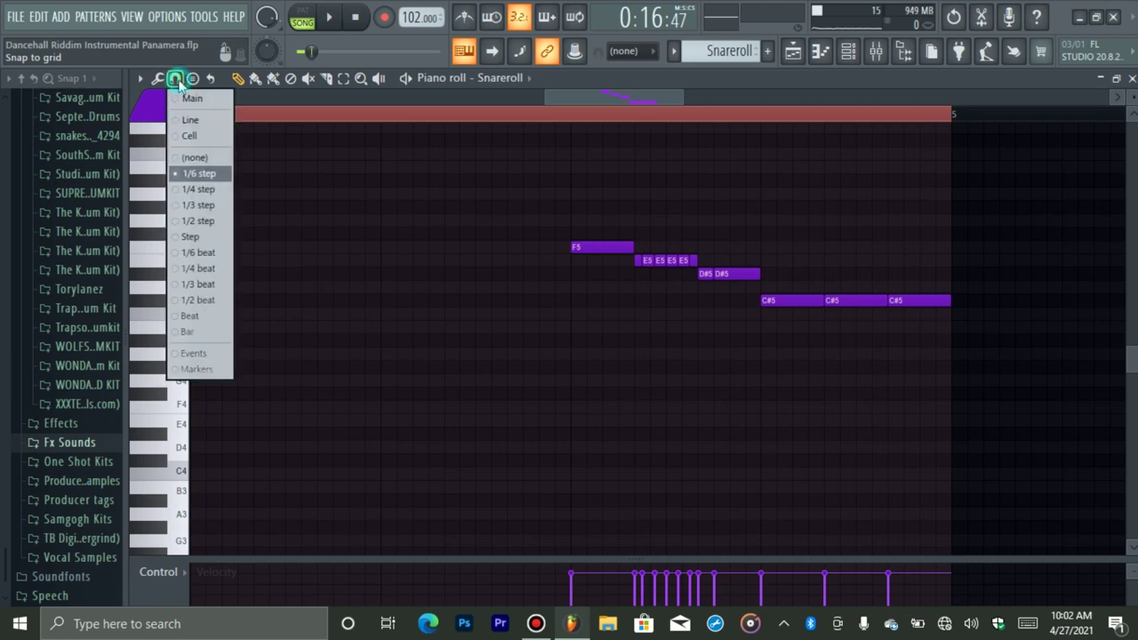
pyautogui.click(207, 284)
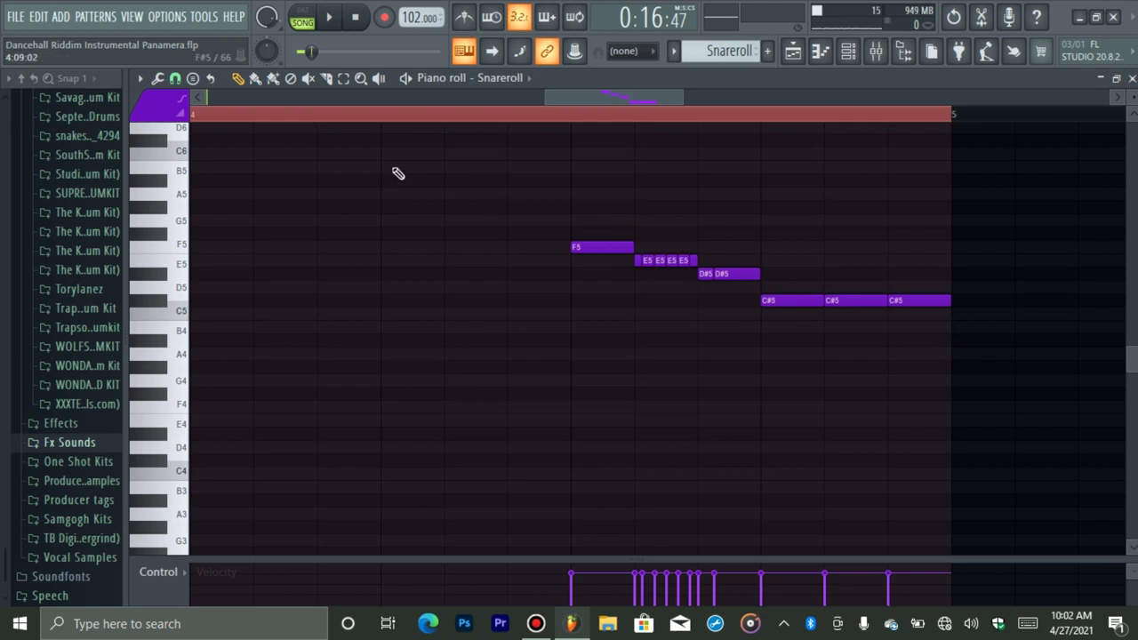
pyautogui.click(175, 78)
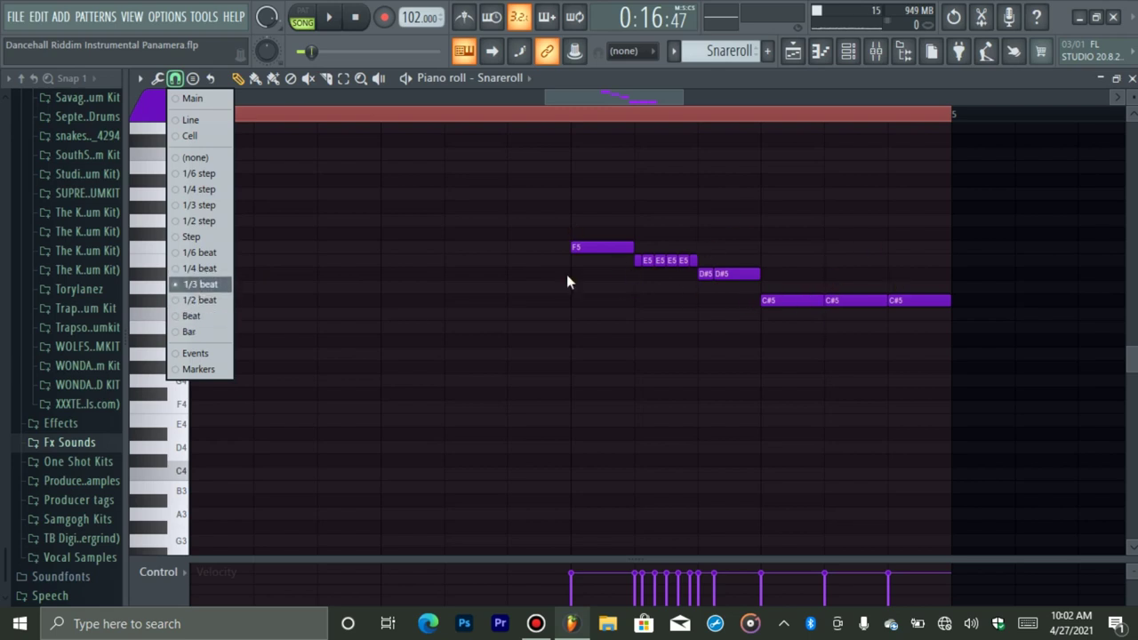
pyautogui.click(192, 173)
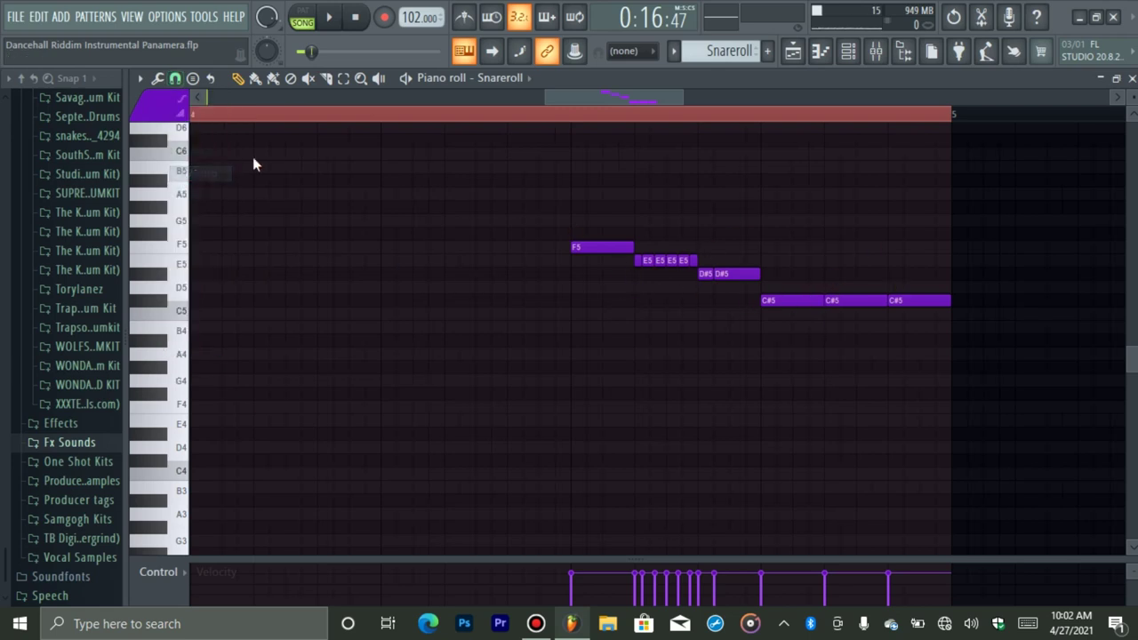
# Step: Play the soloed snare roll from bar 8 in the playlist and stop playback
pyautogui.click(535, 118)
pyautogui.click(792, 51)
pyautogui.press('space')
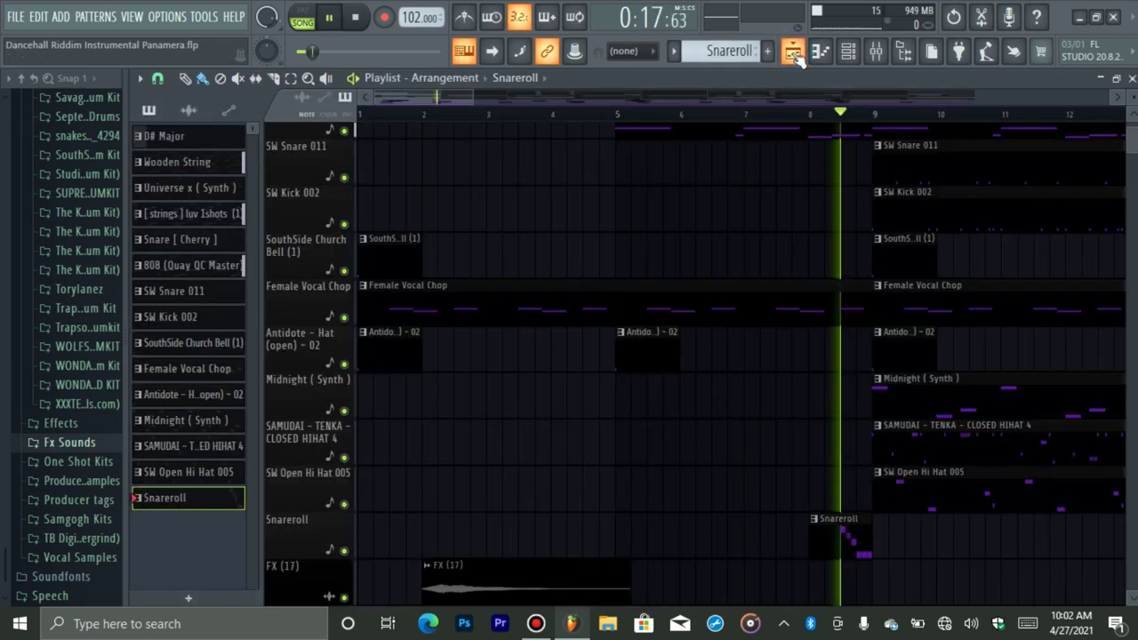
pyautogui.press('space')
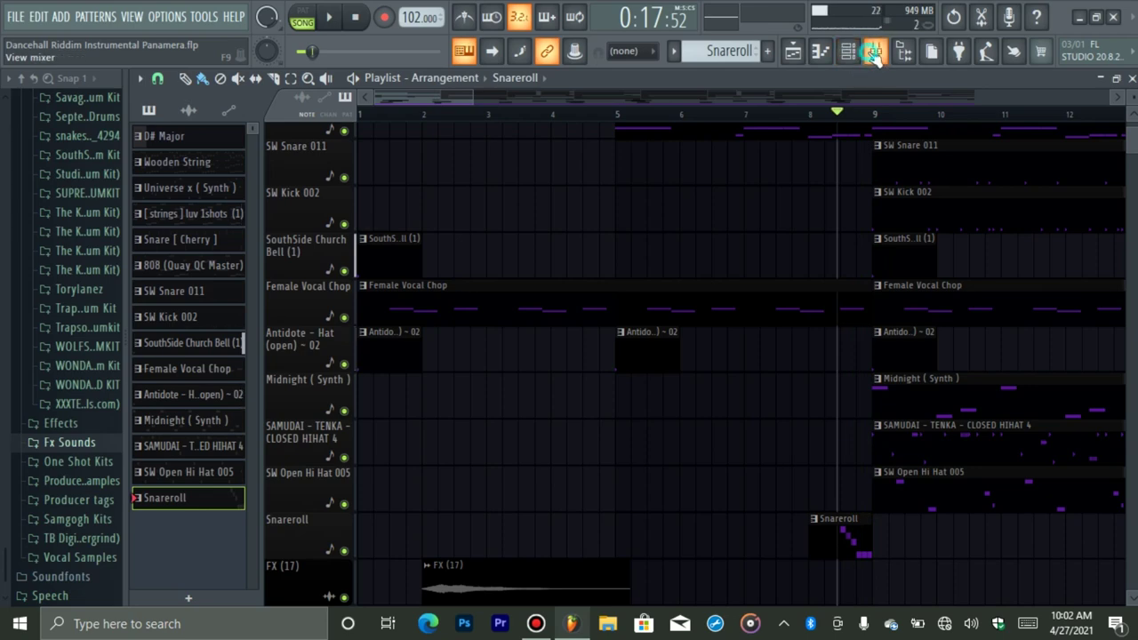
# Step: Enable and select the FX (17) mixer track and play the playlist from late in bar 1 to hear the effect
pyautogui.click(875, 53)
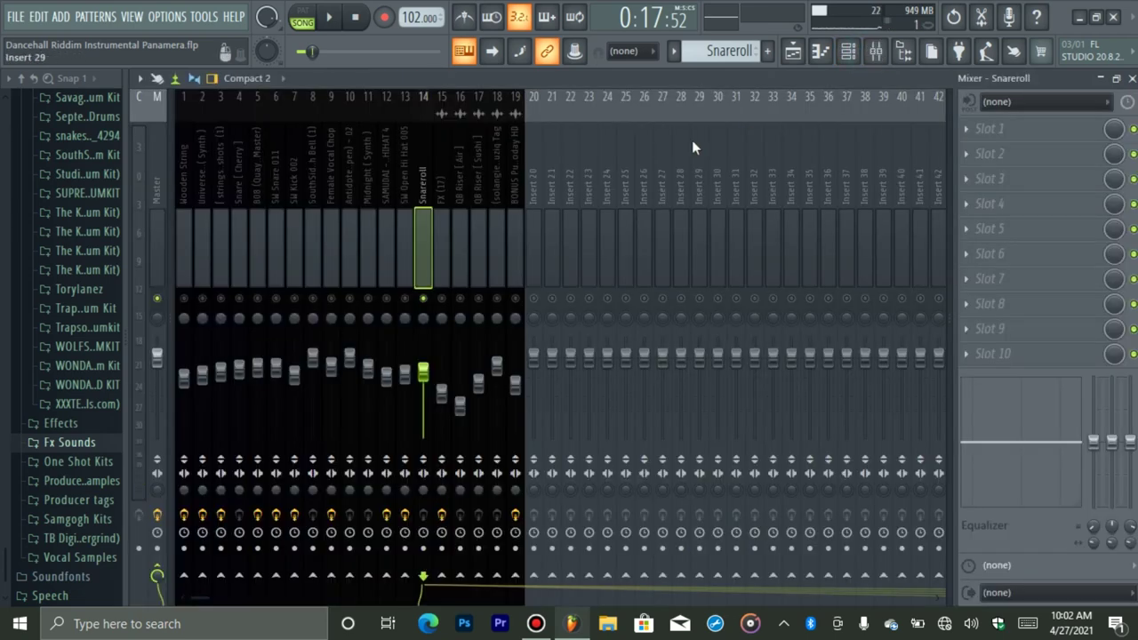
pyautogui.click(437, 263)
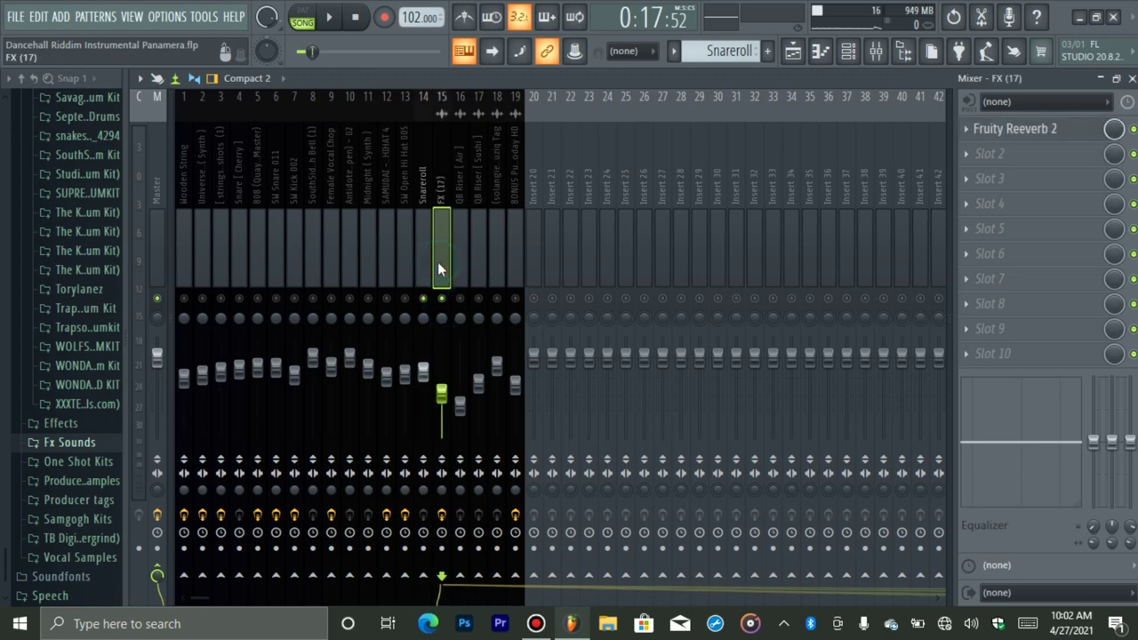
pyautogui.click(792, 51)
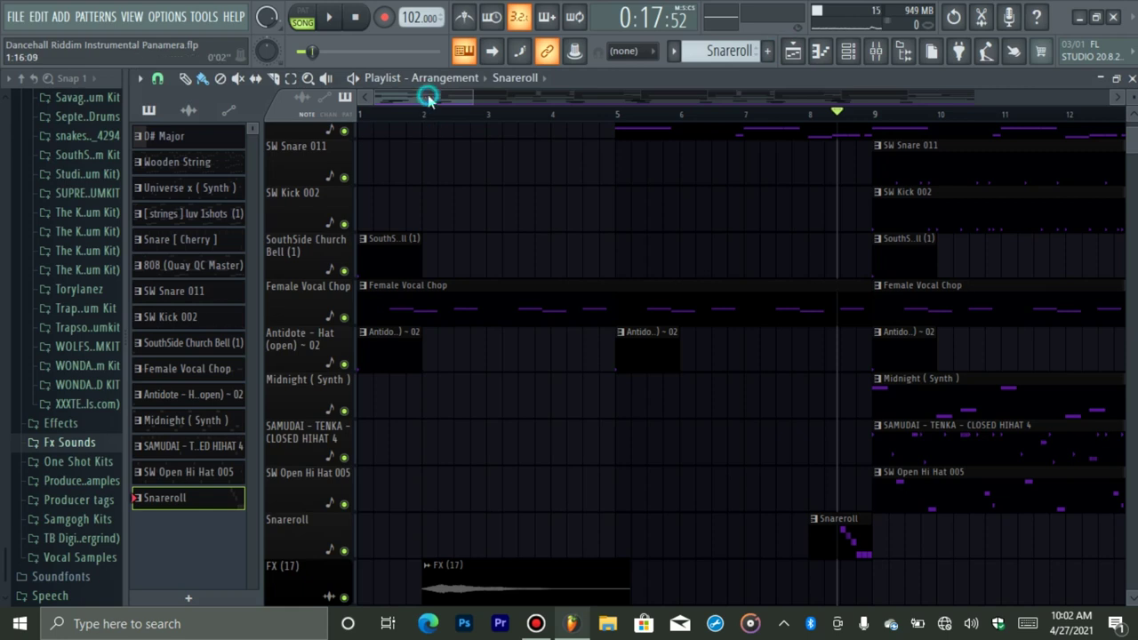
pyautogui.click(408, 115)
pyautogui.press('space')
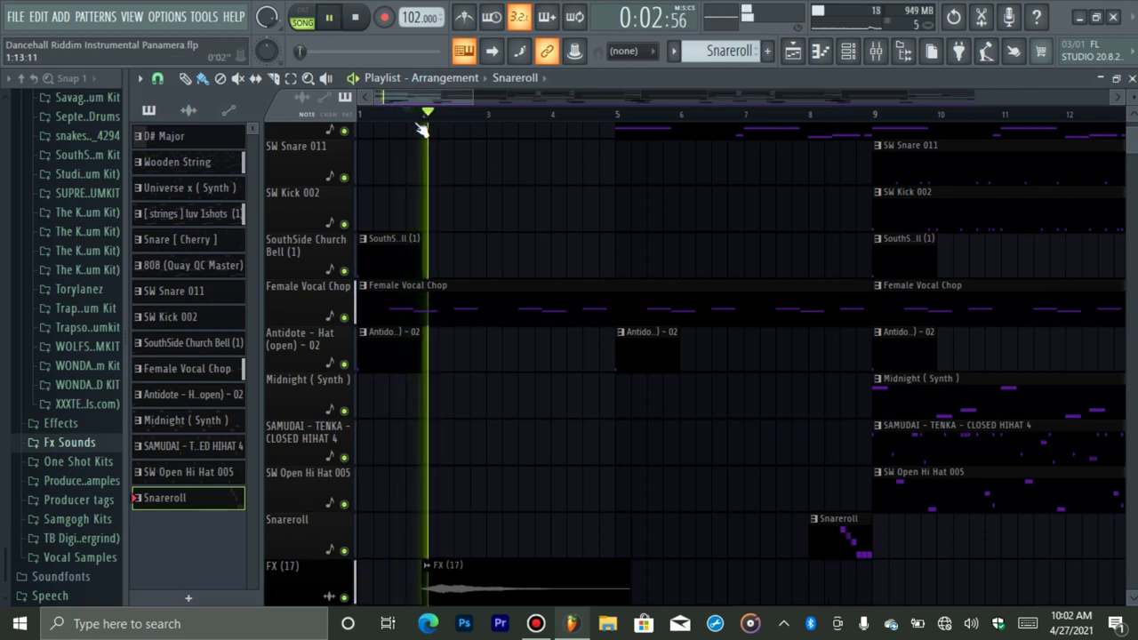
# Step: Unsolo the FX (17) mixer track so all tracks sound, play the full mix with the effect, and stop playback
pyautogui.press('space')
pyautogui.click(875, 52)
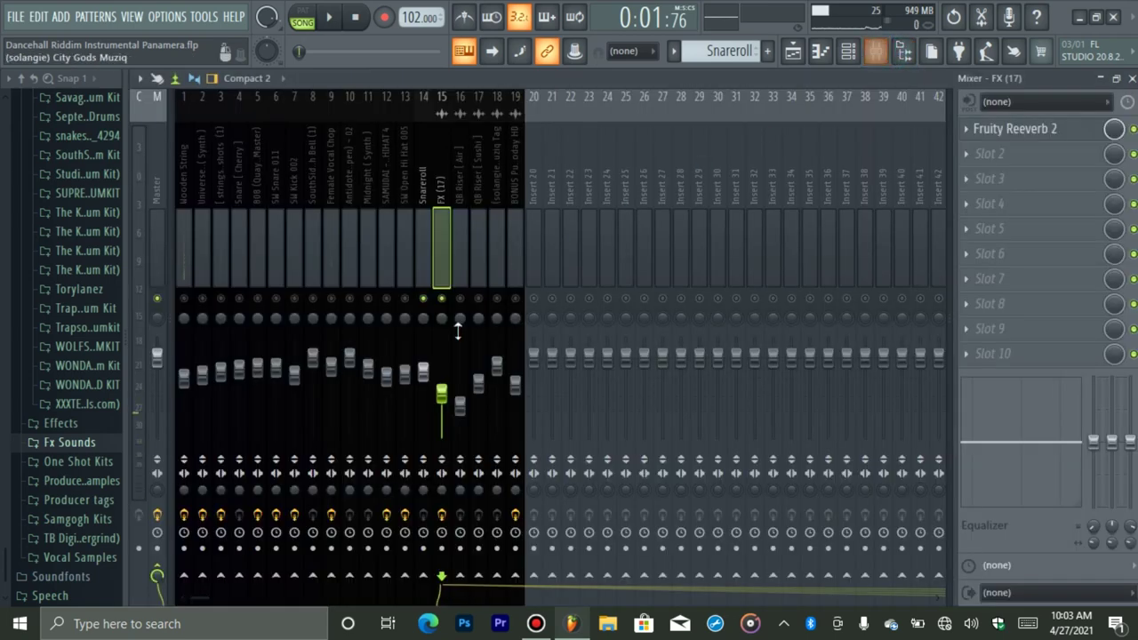
pyautogui.rightClick(441, 298)
pyautogui.press('space')
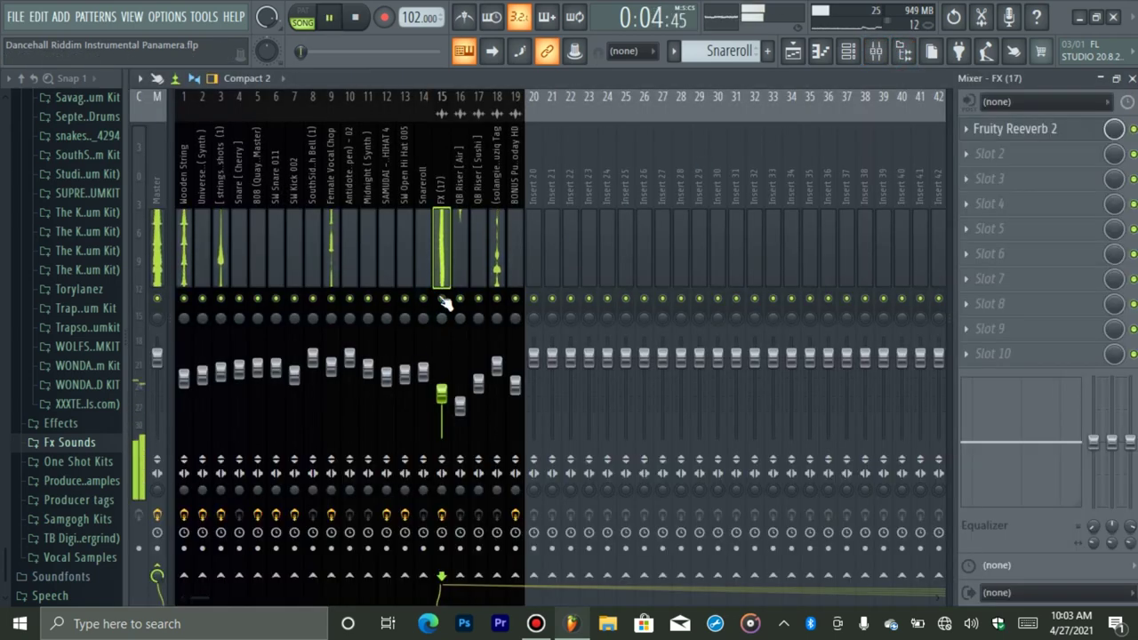
pyautogui.press('space')
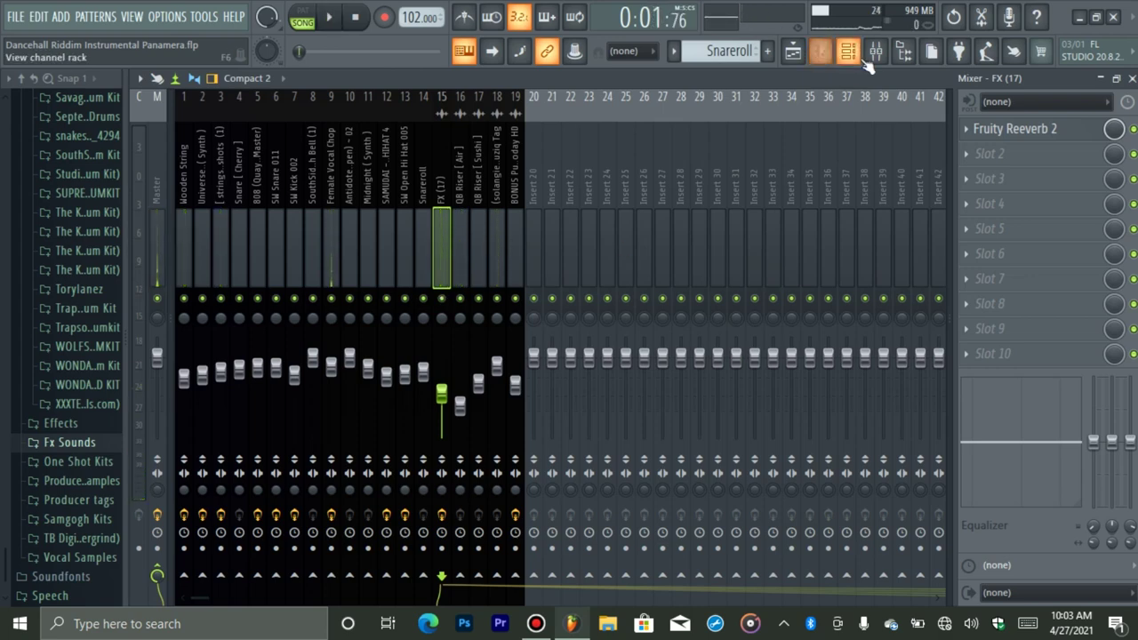
# Step: Return to the playlist, expand the Fx Sounds folder in the browser to view its subfolders, and collapse it again
pyautogui.click(792, 52)
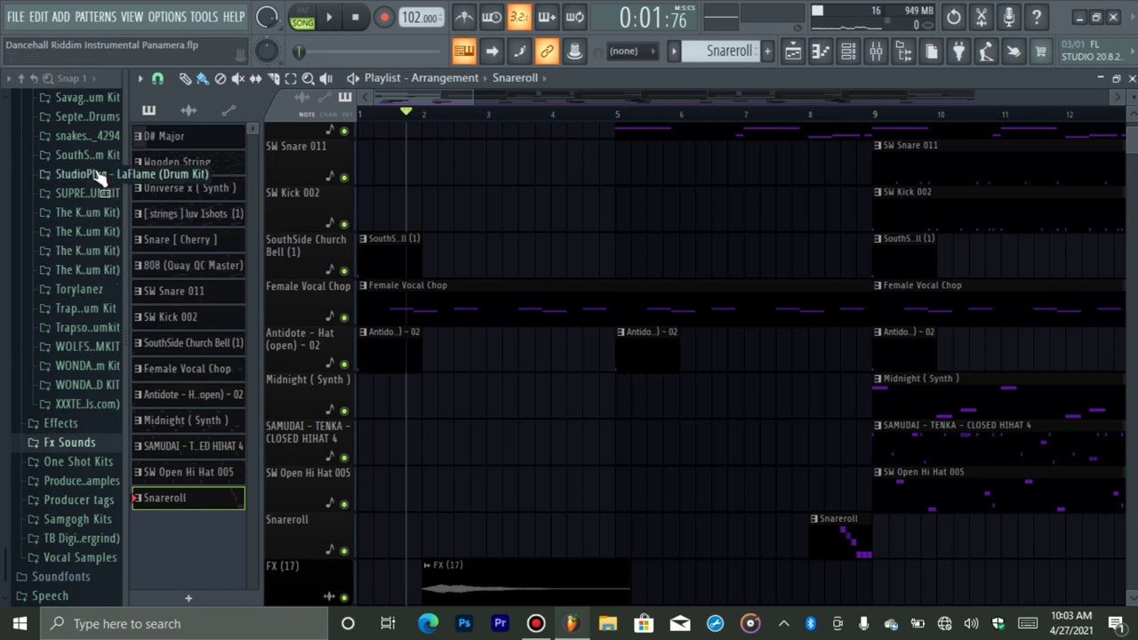
pyautogui.click(66, 444)
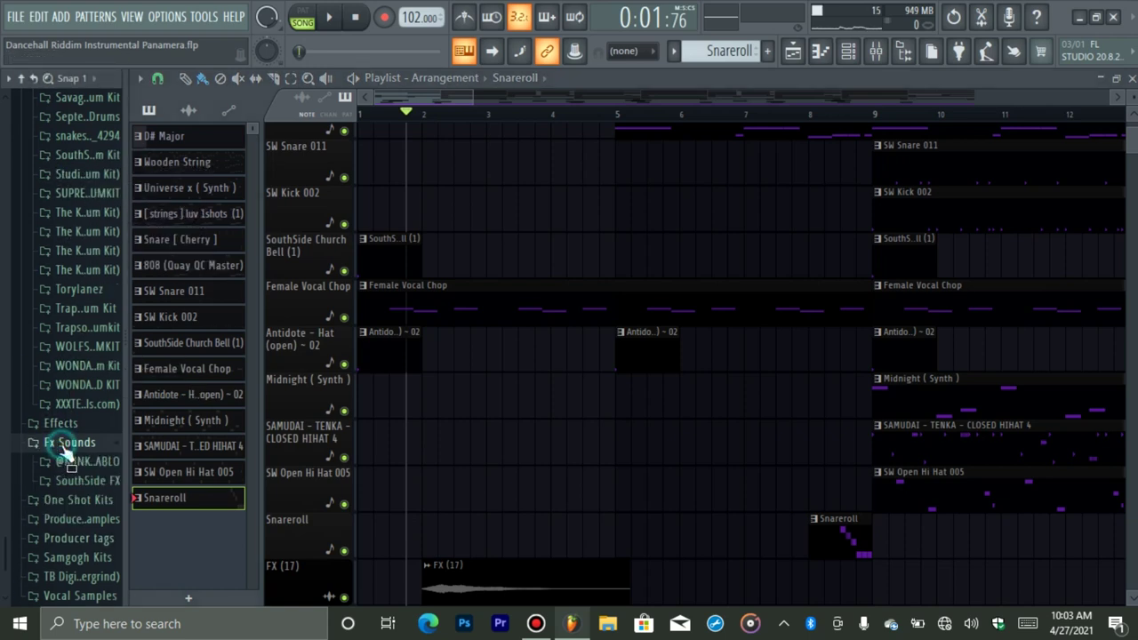
pyautogui.click(68, 446)
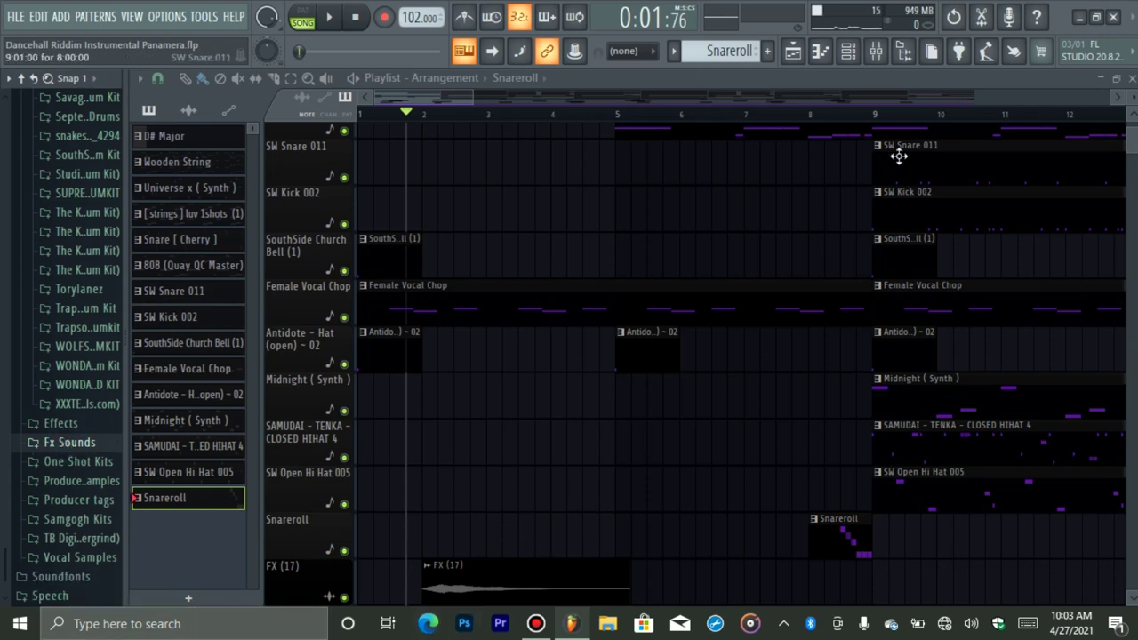
# Step: Check the mixer effect slots of the QB Riser [ Air ], QB Riser [ Sushi ], producer tag and BONUS Purchase tracks in turn
pyautogui.click(880, 54)
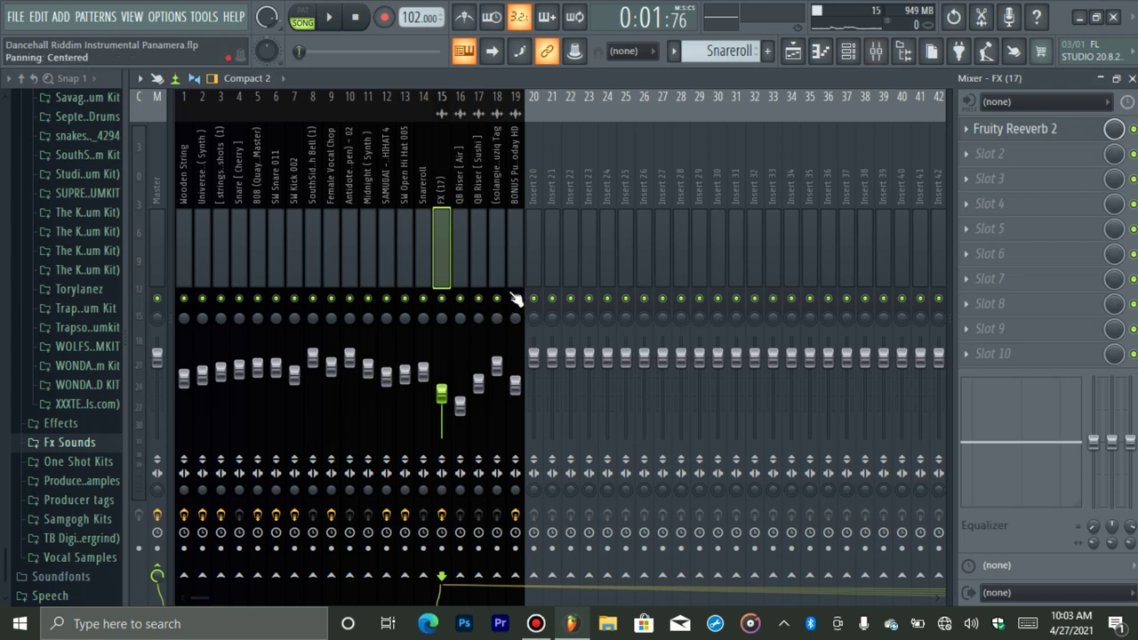
pyautogui.click(456, 262)
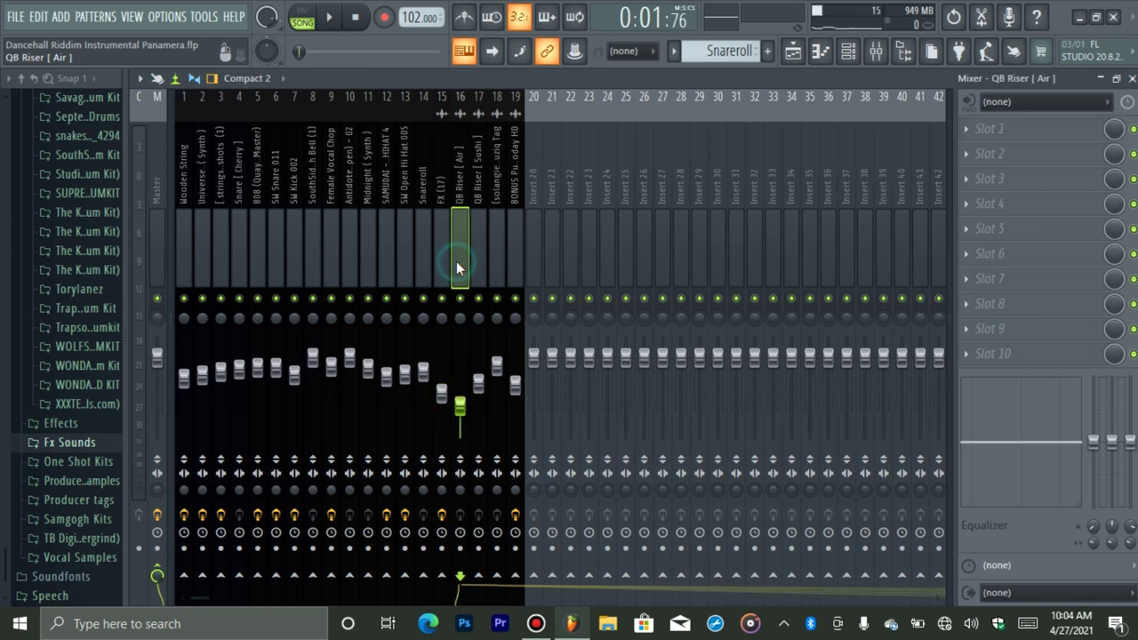
pyautogui.click(477, 262)
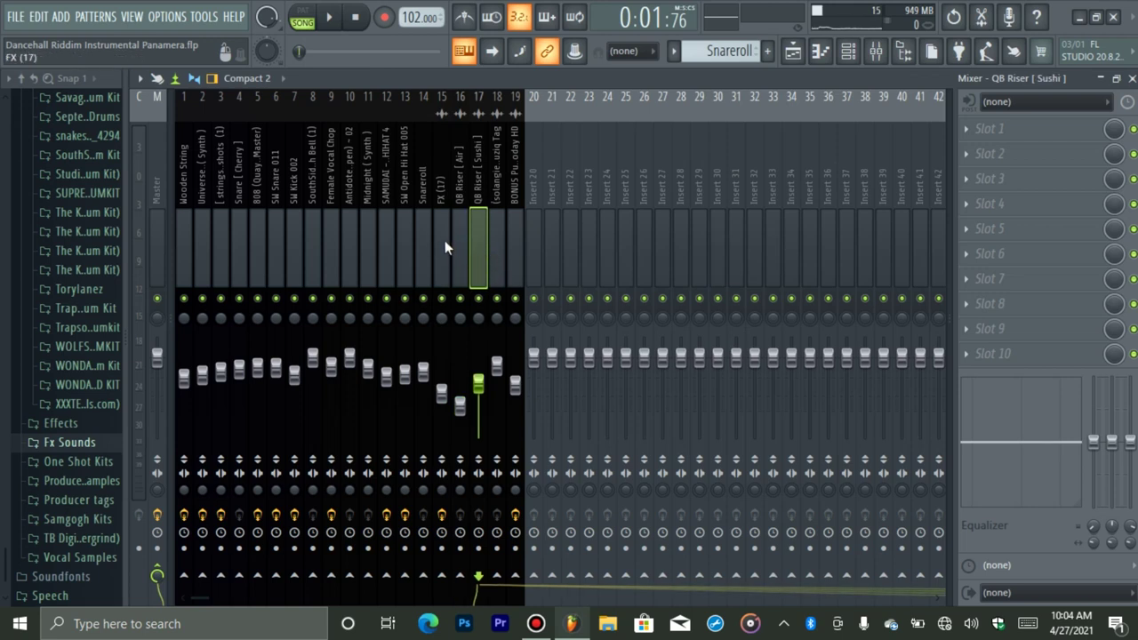
pyautogui.click(495, 240)
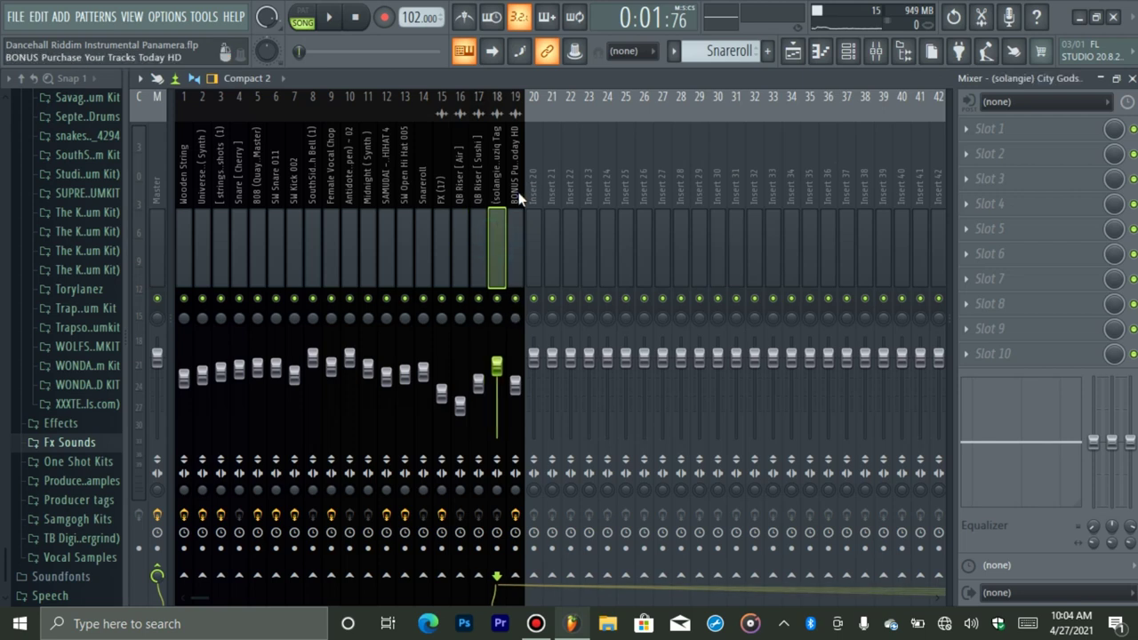
pyautogui.click(517, 235)
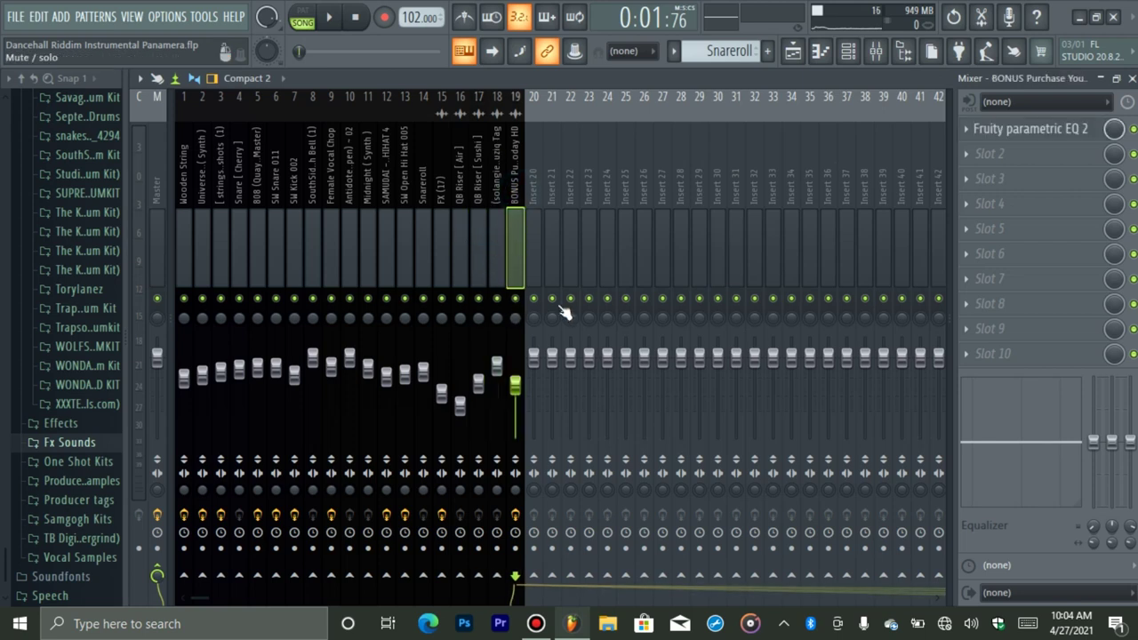
# Step: View the full song arrangement in the playlist and reset the playback position to the start
pyautogui.click(792, 52)
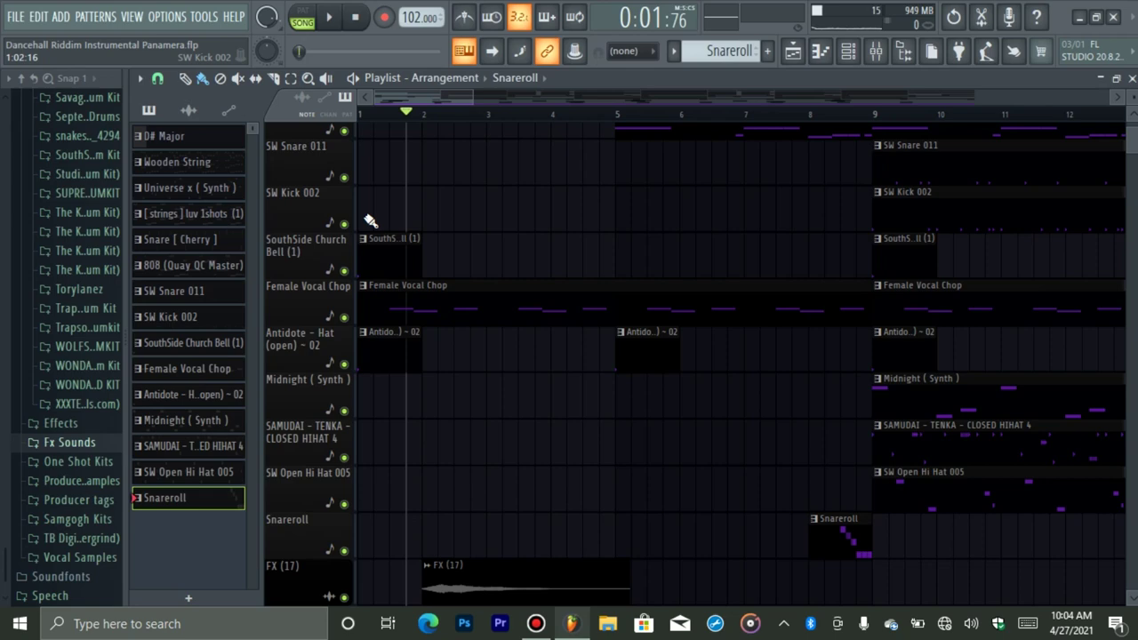
pyautogui.moveTo(472, 99); pyautogui.dragTo(976, 100)
pyautogui.moveTo(1131, 98); pyautogui.dragTo(1132, 136)
pyautogui.click(357, 20)
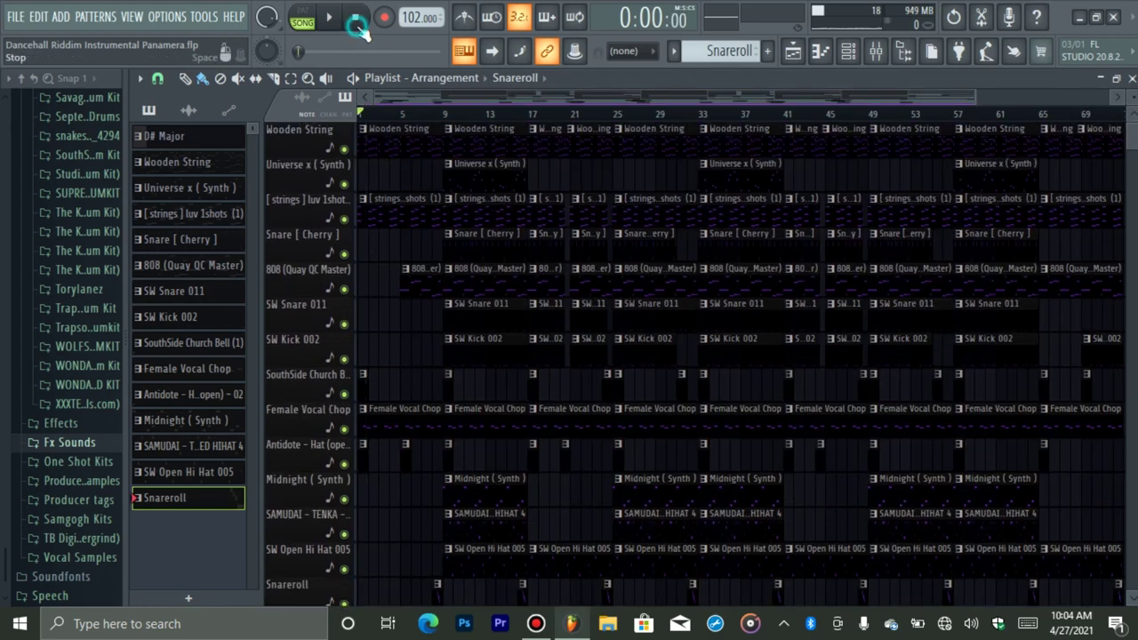
# Step: Open the channel rack, examine the pattern options including Split by channel, and return to the playlist
pyautogui.click(848, 51)
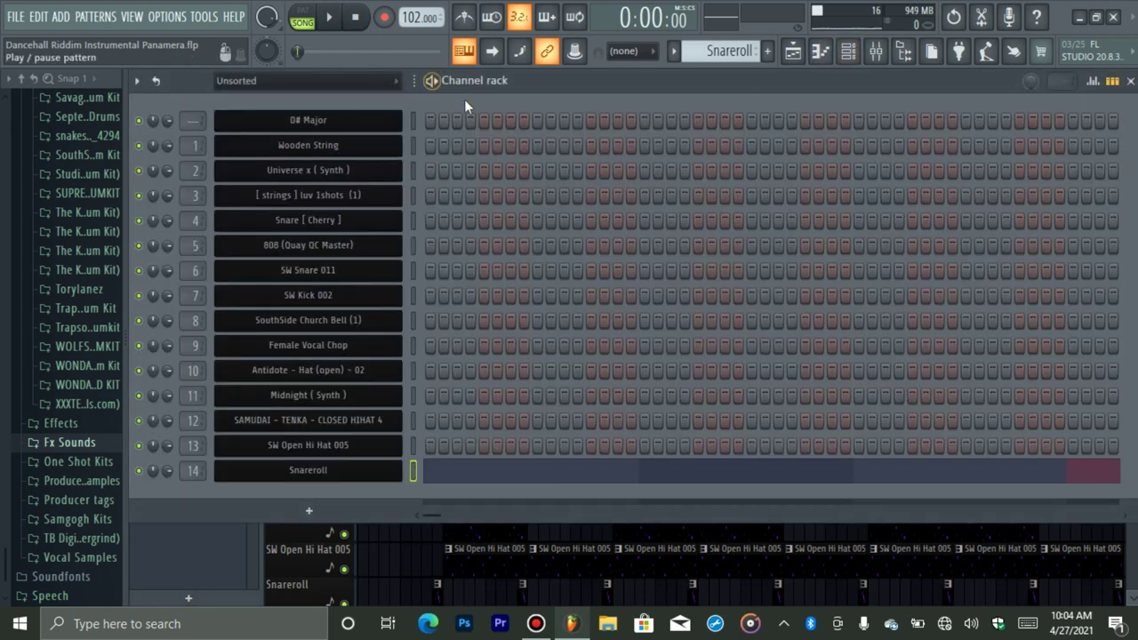
pyautogui.click(674, 52)
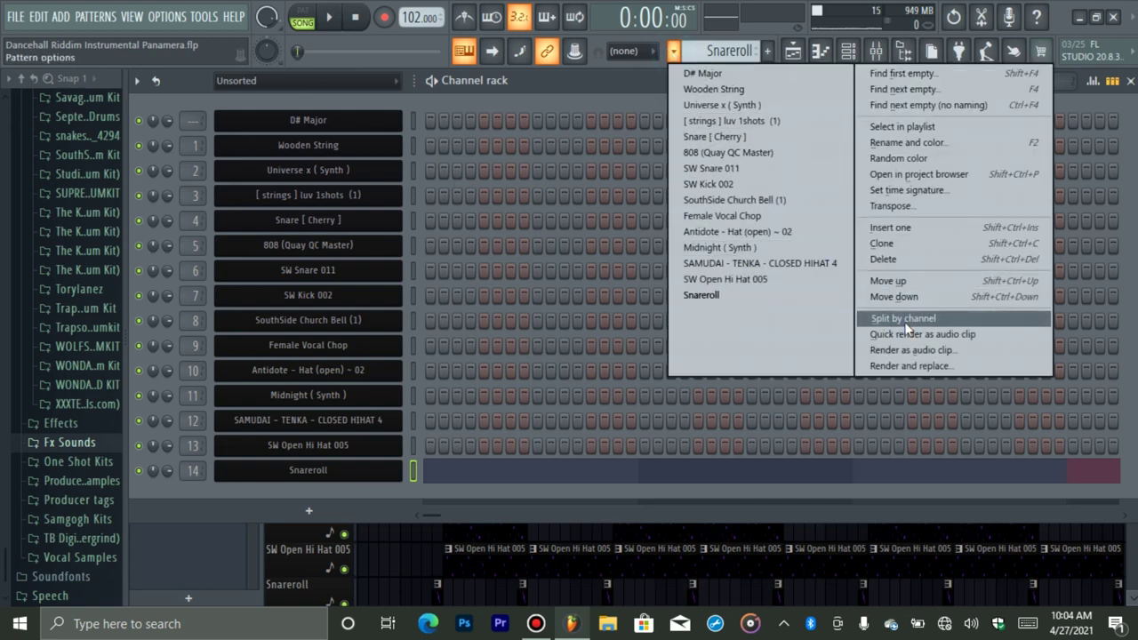
pyautogui.click(793, 55)
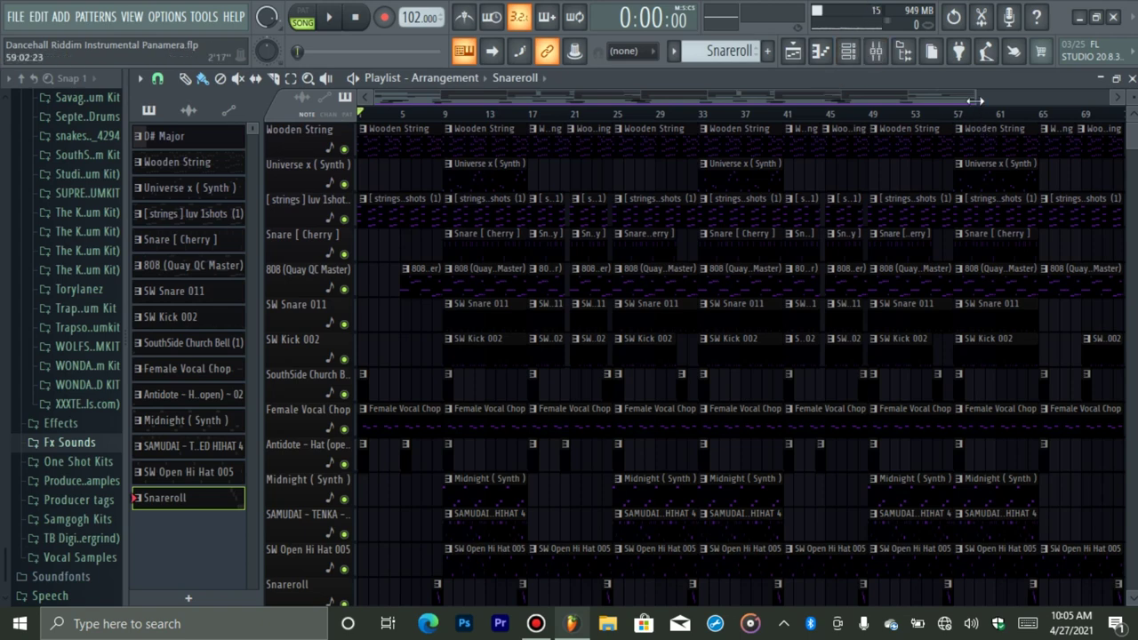
# Step: Look over all playlist tracks down to Master - Volume across about the first 37 bars
pyautogui.moveTo(975, 101); pyautogui.dragTo(972, 132)
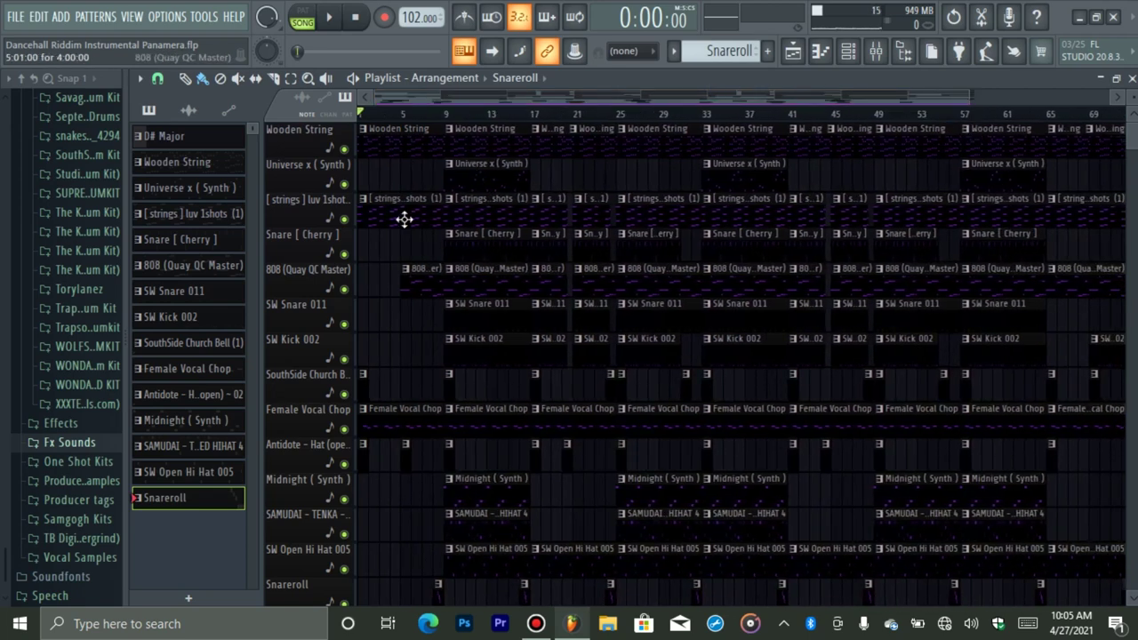
pyautogui.moveTo(972, 96); pyautogui.dragTo(671, 83)
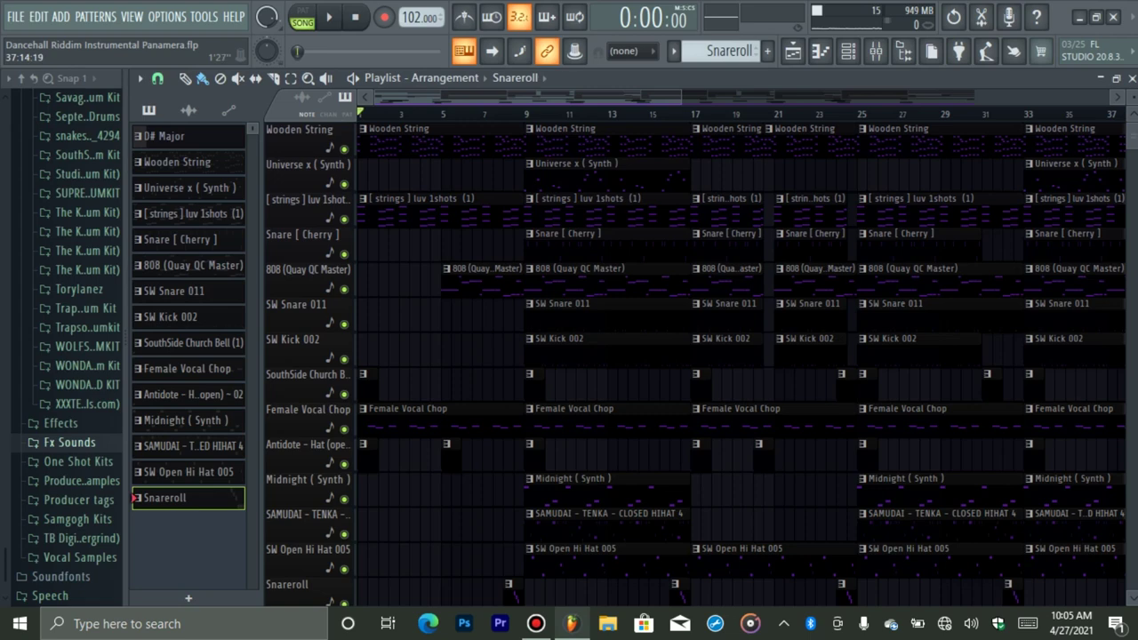
pyautogui.scroll(-5, 1134, 142)
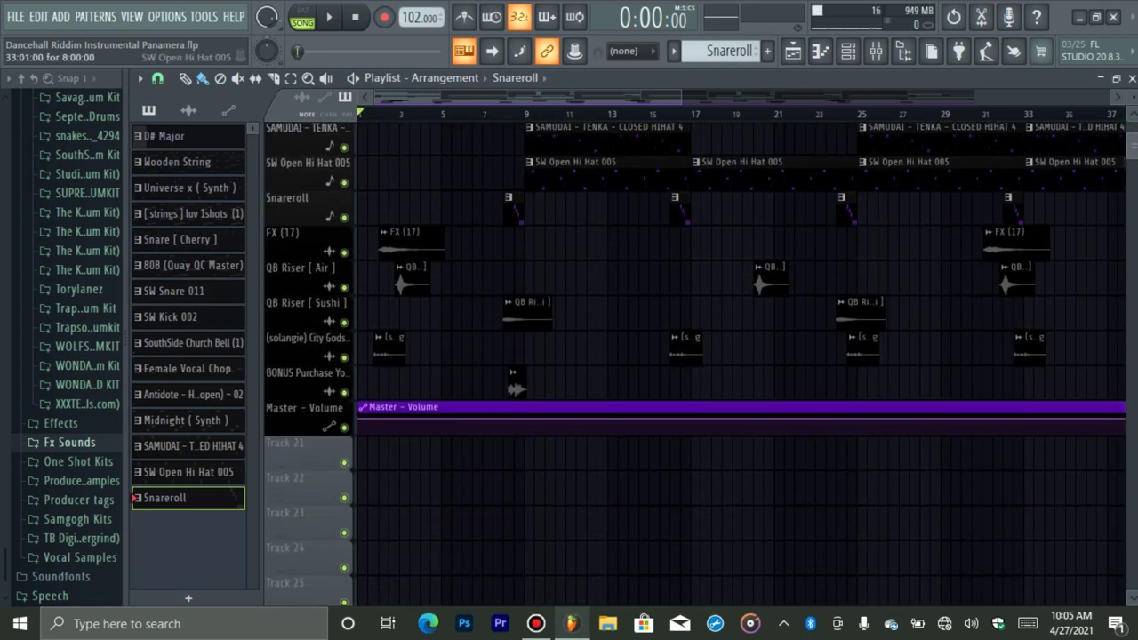
pyautogui.scroll(5, 1058, 173)
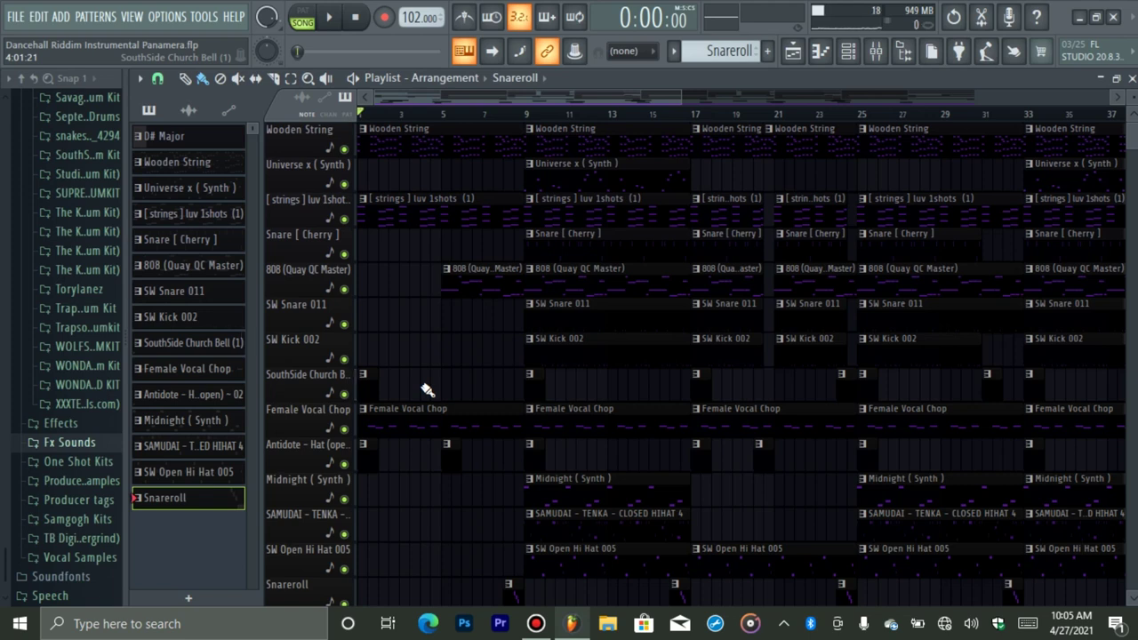
# Step: Play the song's intro from bar 1 and stop playback
pyautogui.press('space')
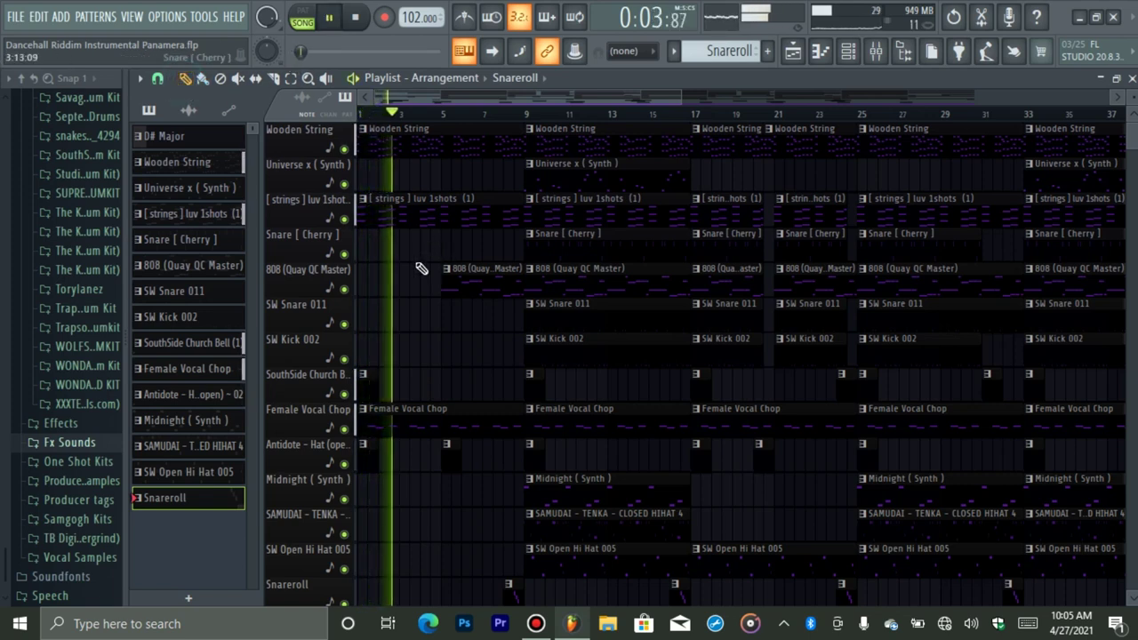
pyautogui.press('space')
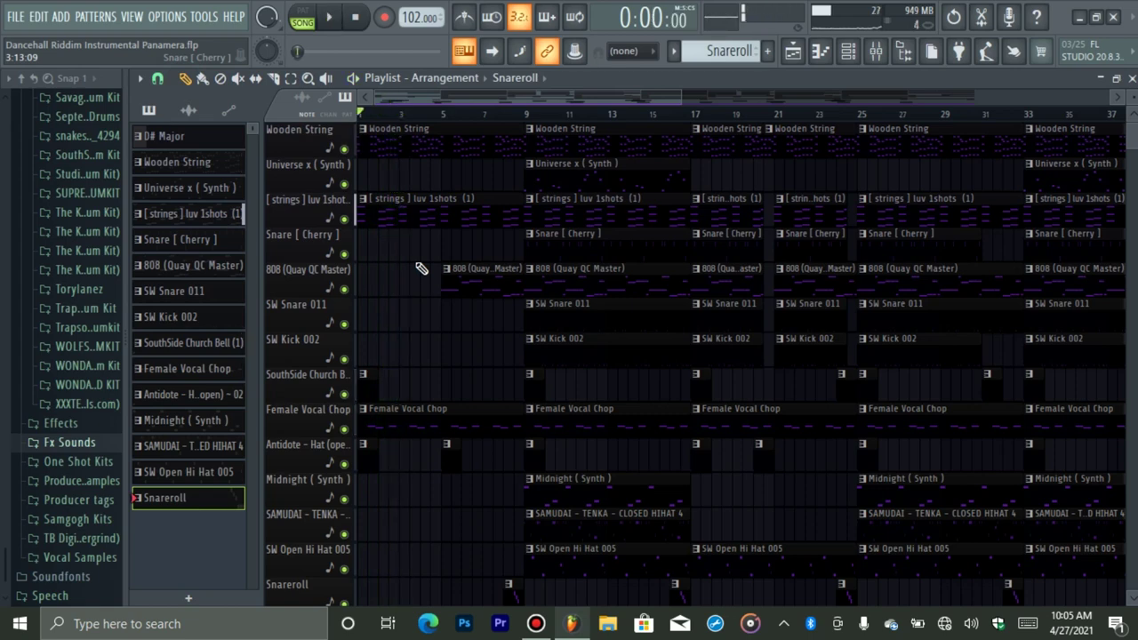
pyautogui.moveTo(1133, 135)
pyautogui.mouseDown()
pyautogui.moveTo(1132, 155)
pyautogui.moveTo(1133, 134)
pyautogui.mouseUp()
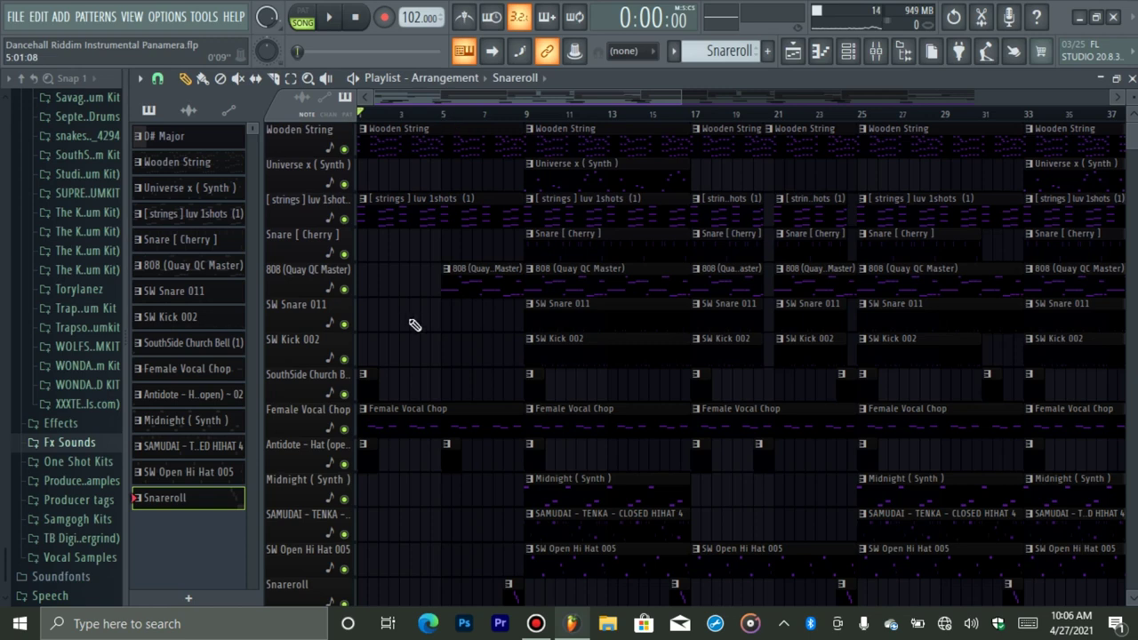
# Step: Play the playlist from the middle of bar 4 to hear the 808 enter at bar 5, and stop
pyautogui.click(433, 114)
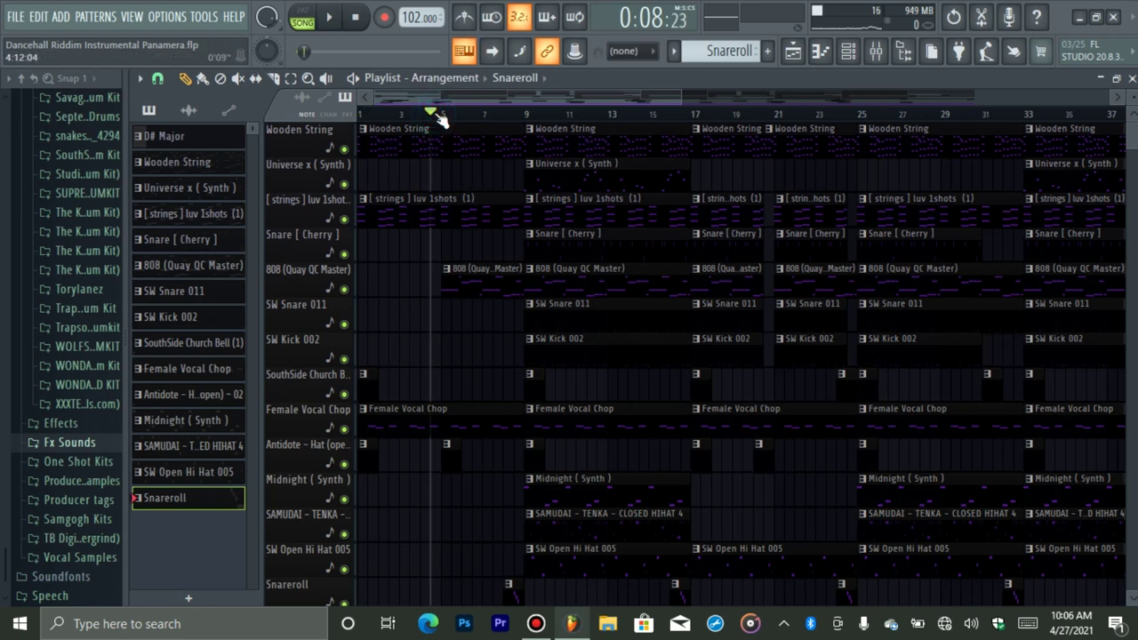
pyautogui.press('space')
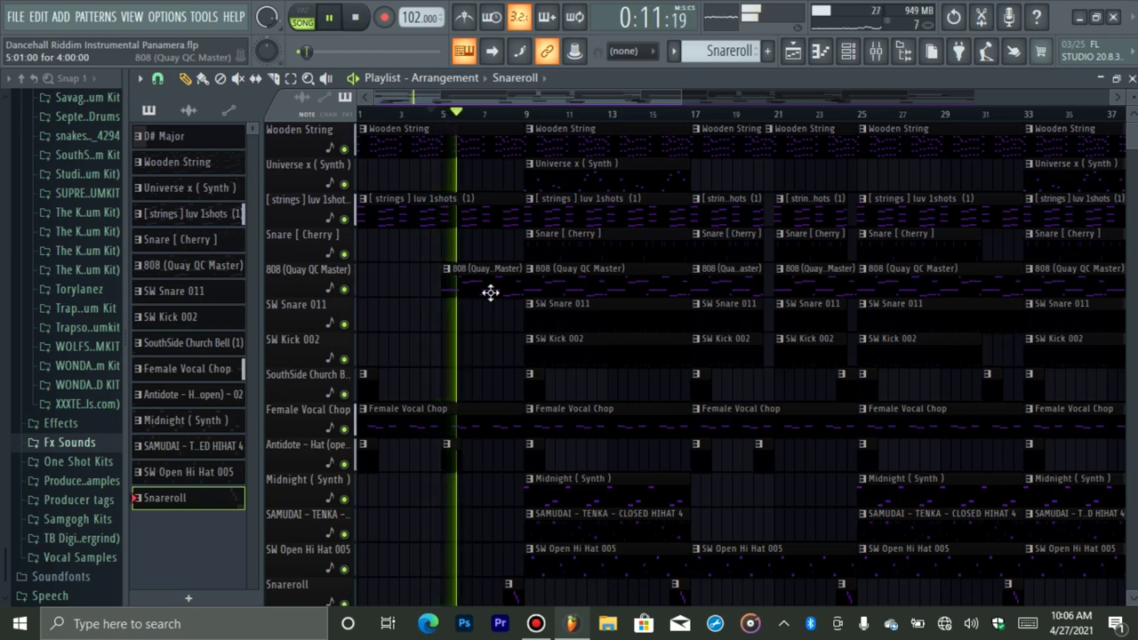
pyautogui.press('space')
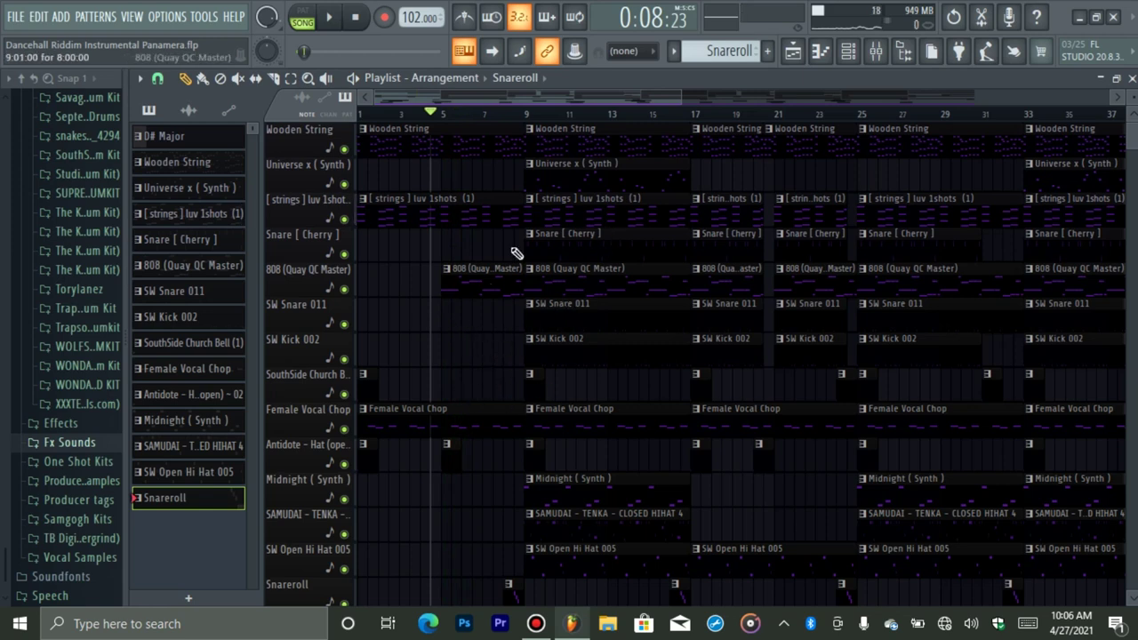
# Step: Check the Snareroll, riser and BONUS clips before bar 9, and play from bar 8 into the full section
pyautogui.click(482, 119)
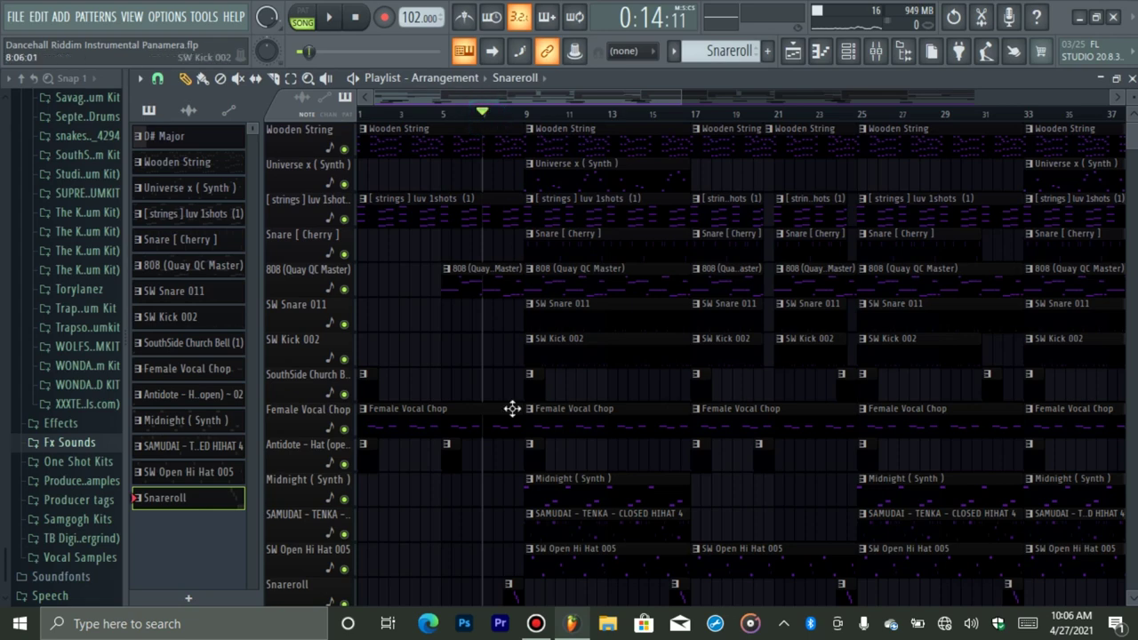
pyautogui.scroll(-6, 514, 573)
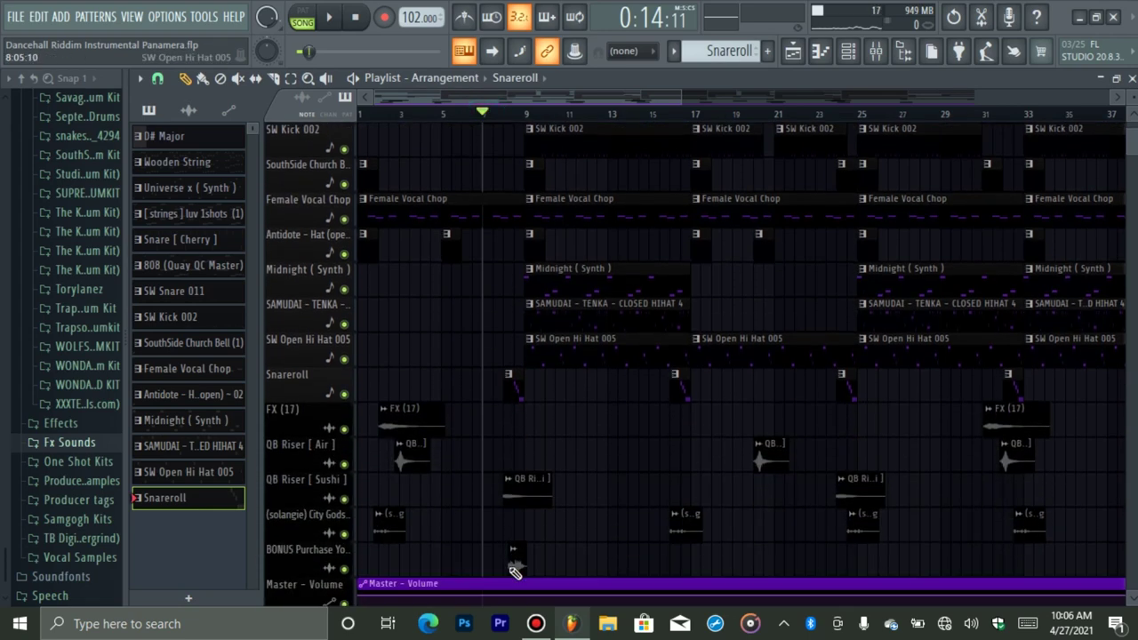
pyautogui.scroll(6, 511, 422)
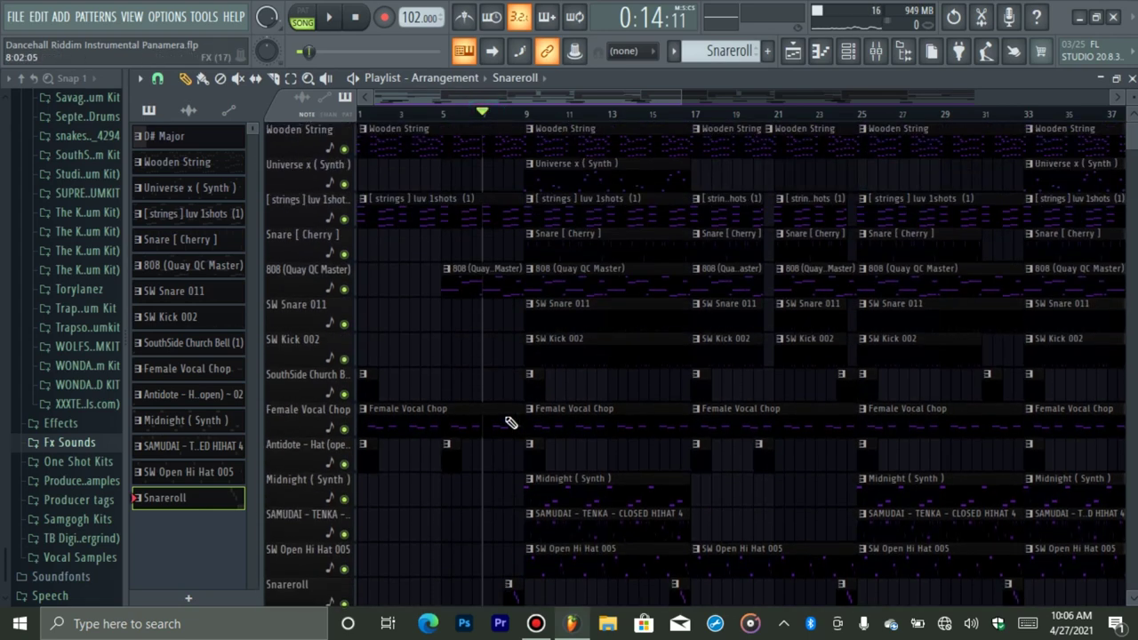
pyautogui.click(503, 114)
pyautogui.press('space')
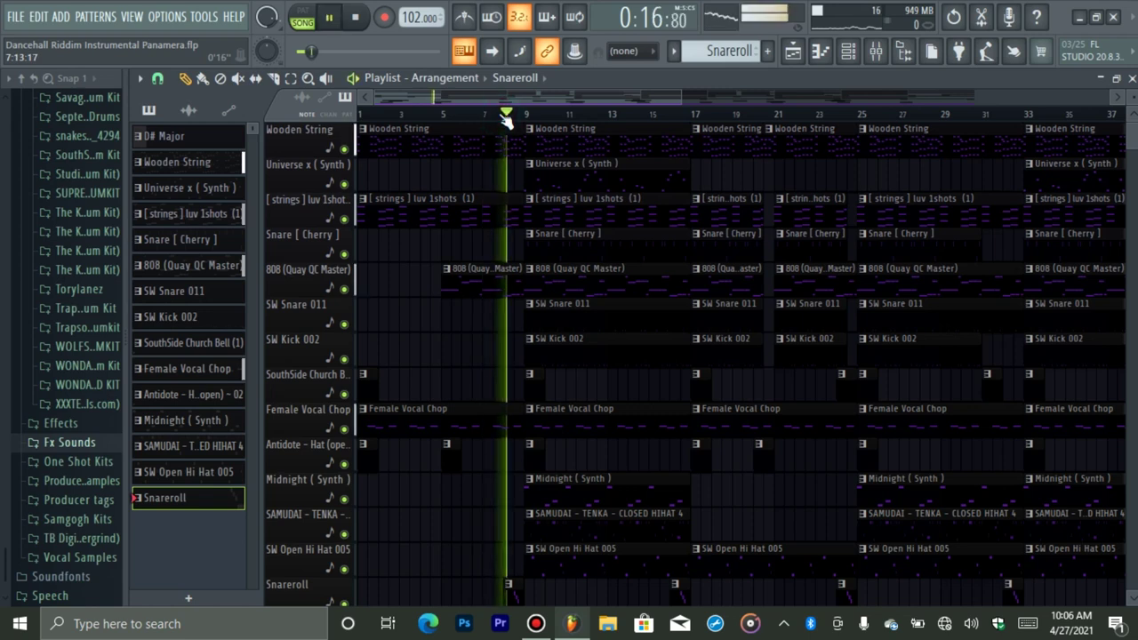
pyautogui.press('space')
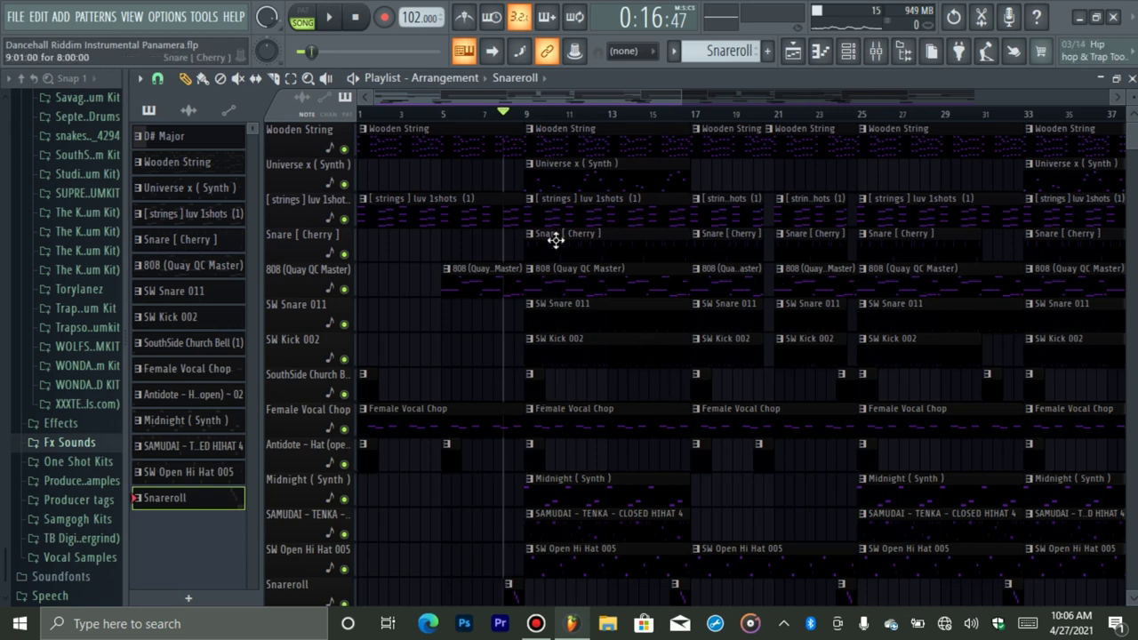
# Step: Play the playlist from the middle of bar 16 through the section starting at bar 17, and stop
pyautogui.click(681, 114)
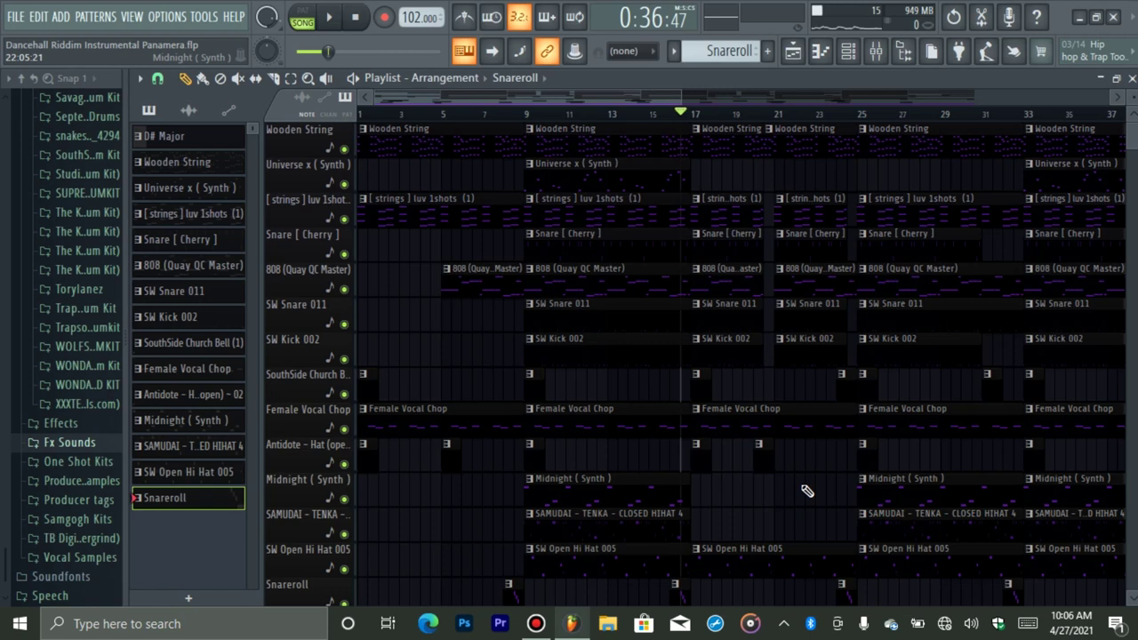
pyautogui.press('space')
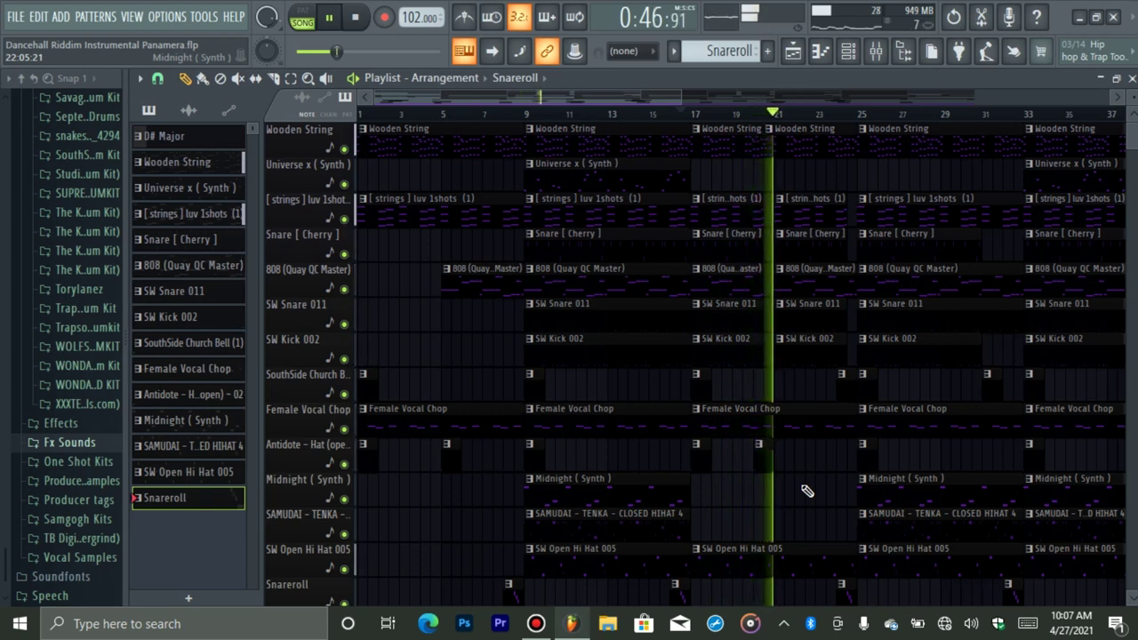
pyautogui.press('space')
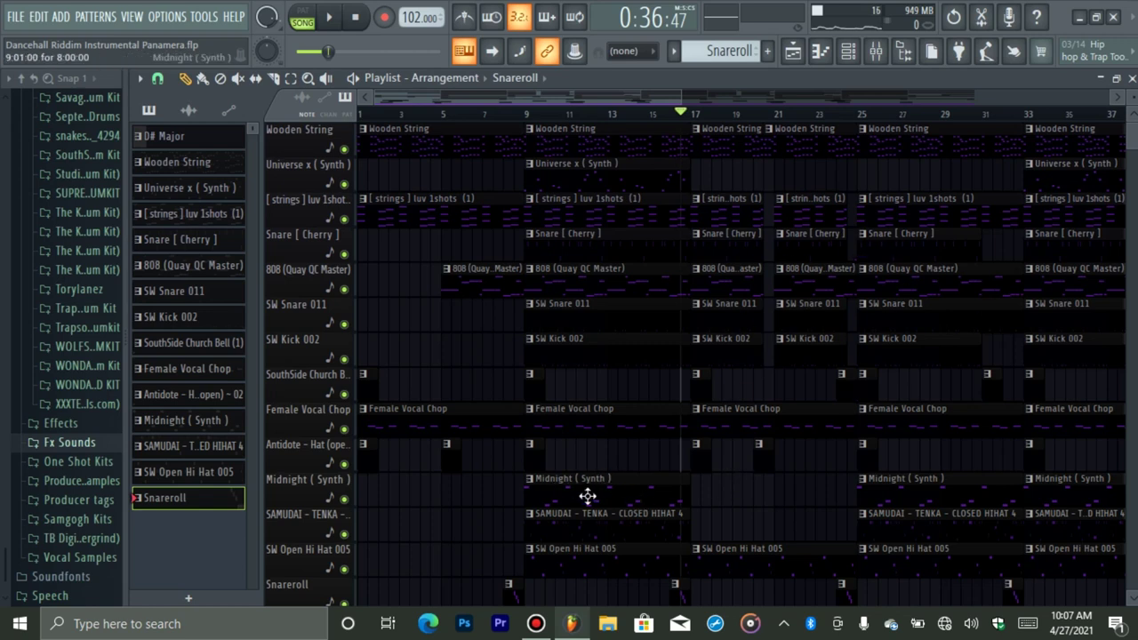
# Step: Play the playlist from bar 24 into the section starting at bar 25, and stop
pyautogui.click(859, 113)
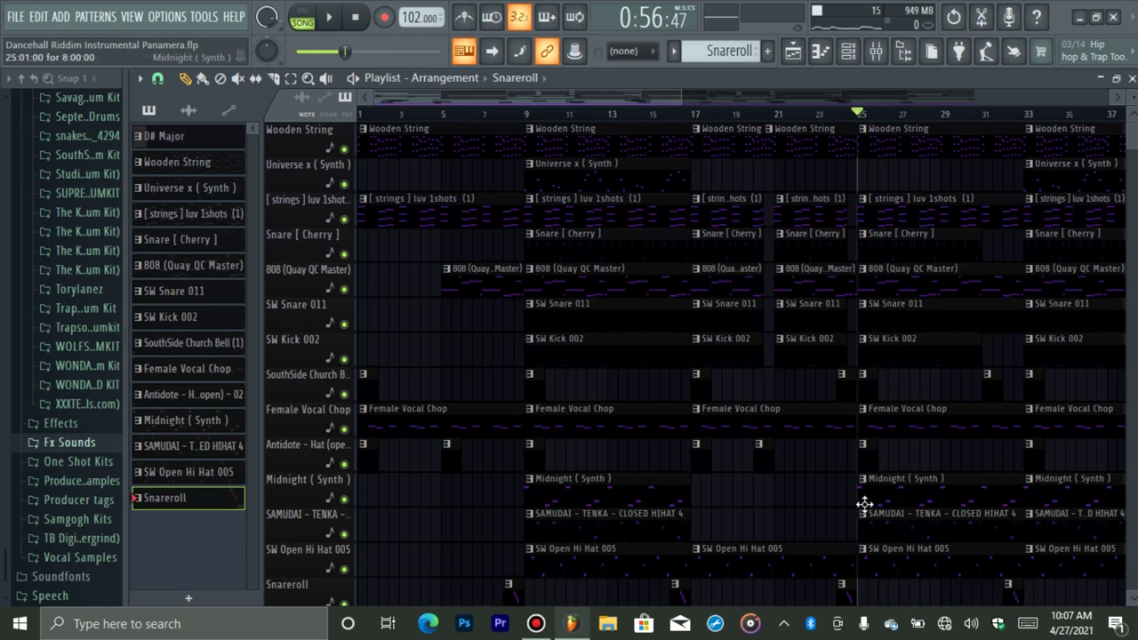
pyautogui.click(840, 117)
pyautogui.press('space')
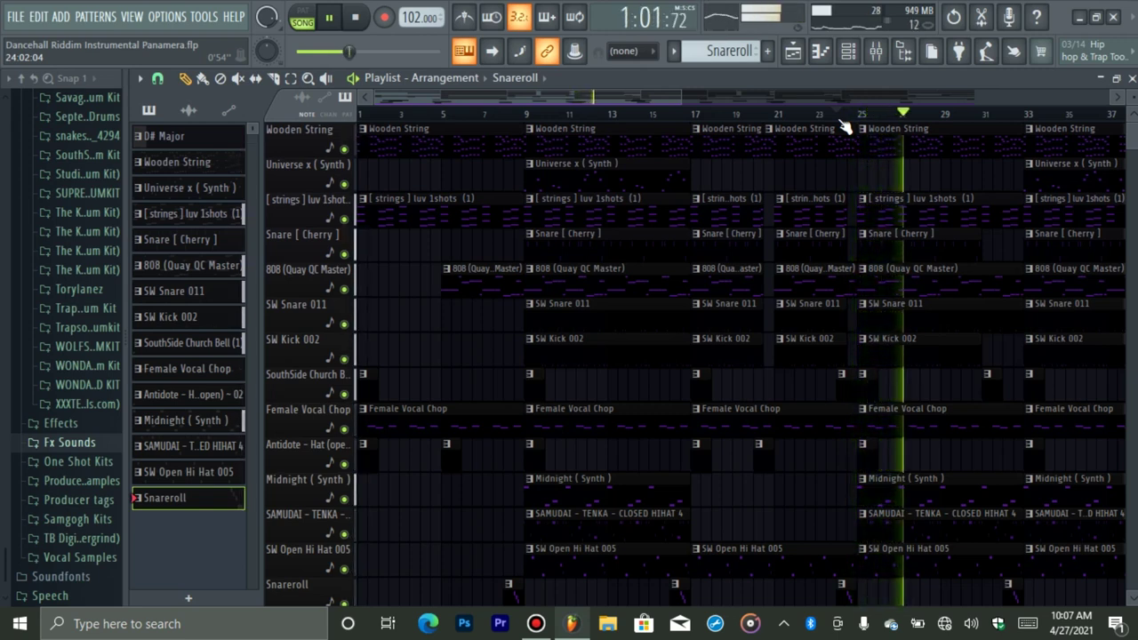
pyautogui.press('space')
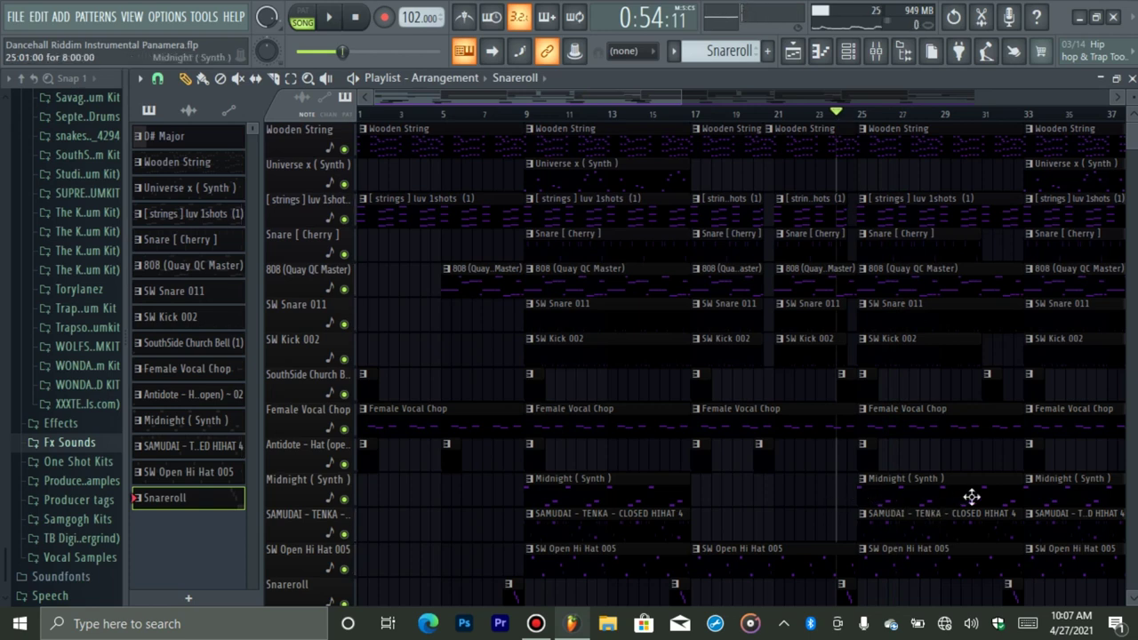
# Step: Play the section starting at bar 9 for comparison with the one at bar 25, and stop
pyautogui.click(526, 114)
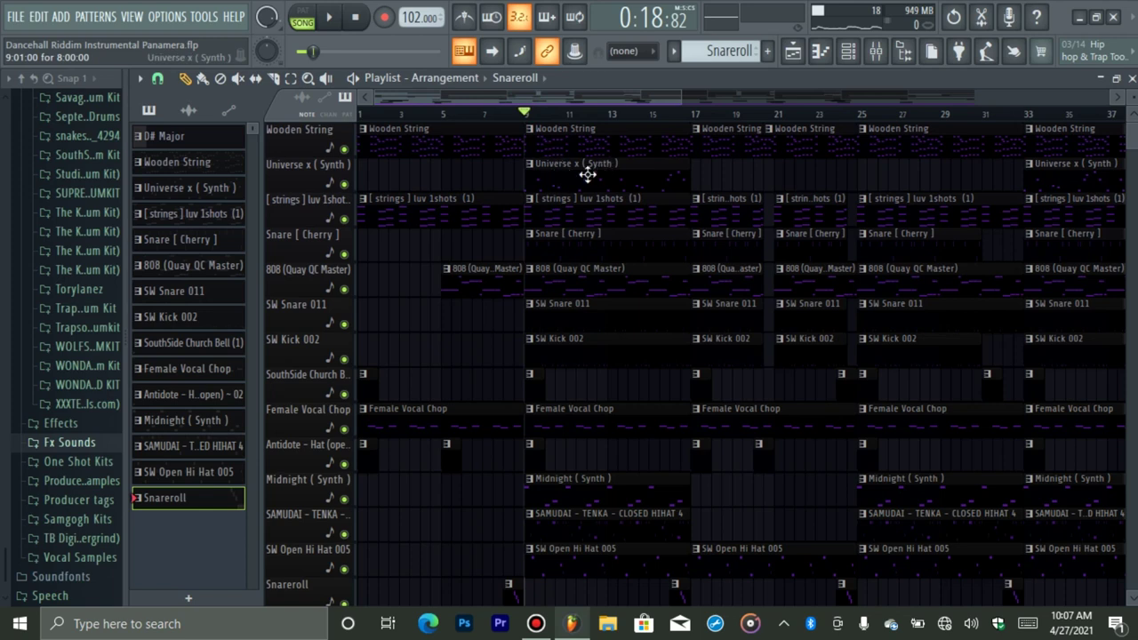
pyautogui.press('space')
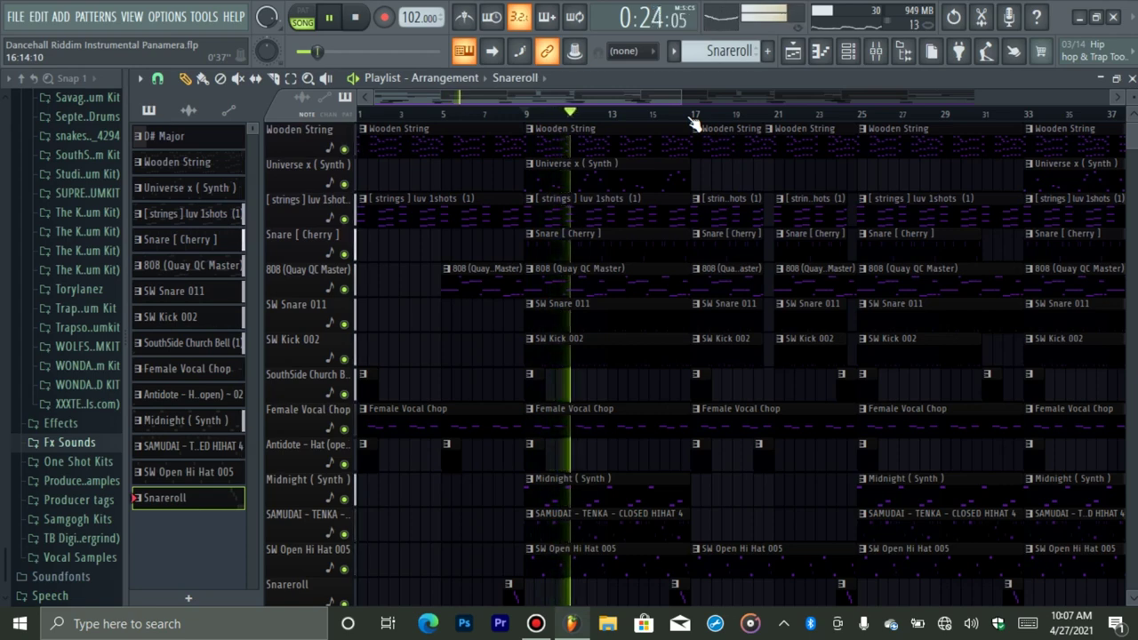
pyautogui.press('space')
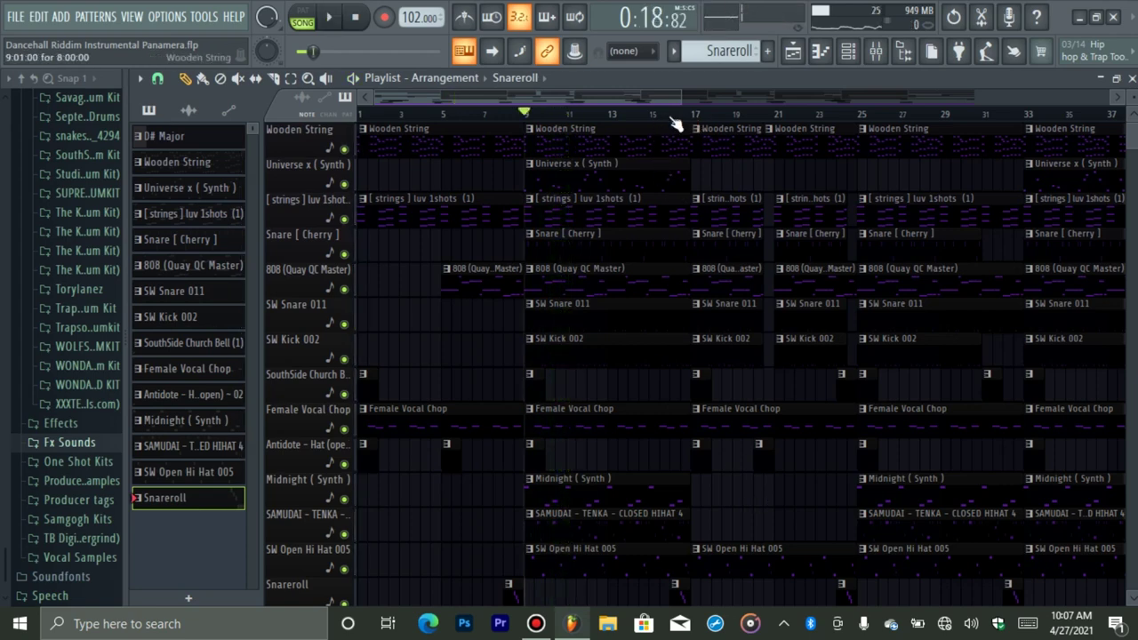
# Step: Show the whole arrangement from bar 1 to about bar 73 in the playlist and examine its section structure
pyautogui.moveTo(680, 103); pyautogui.dragTo(726, 143)
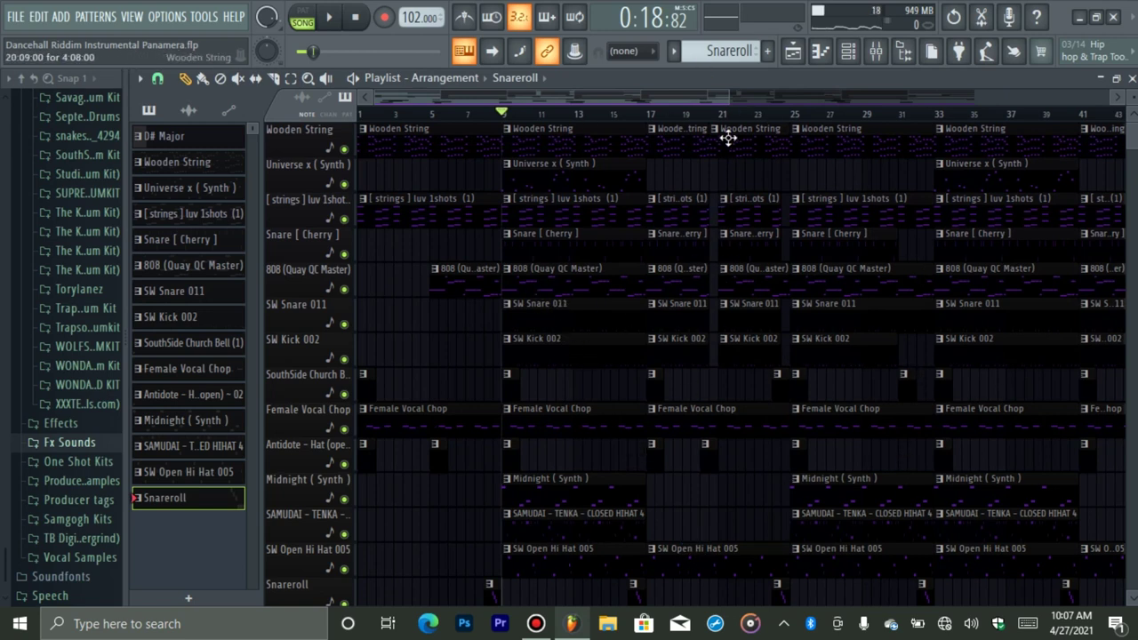
pyautogui.moveTo(725, 98); pyautogui.dragTo(1005, 117)
pyautogui.moveTo(1131, 97)
pyautogui.mouseDown()
pyautogui.moveTo(1135, 151)
pyautogui.moveTo(1132, 111)
pyautogui.mouseUp()
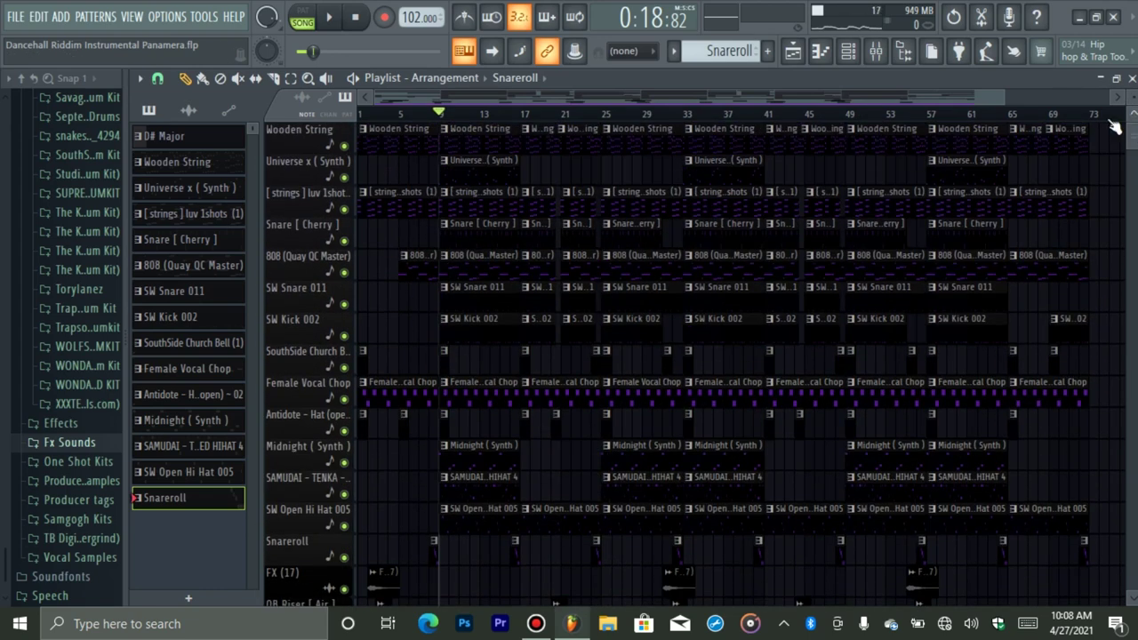
pyautogui.moveTo(1000, 92); pyautogui.dragTo(983, 95)
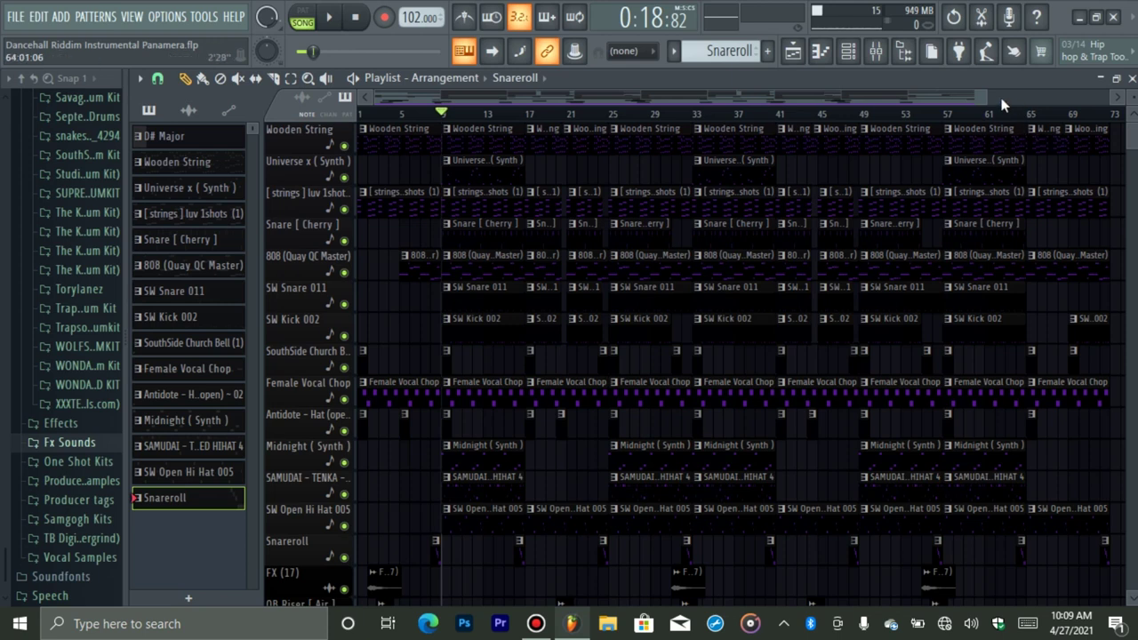
pyautogui.moveTo(985, 95); pyautogui.dragTo(982, 94)
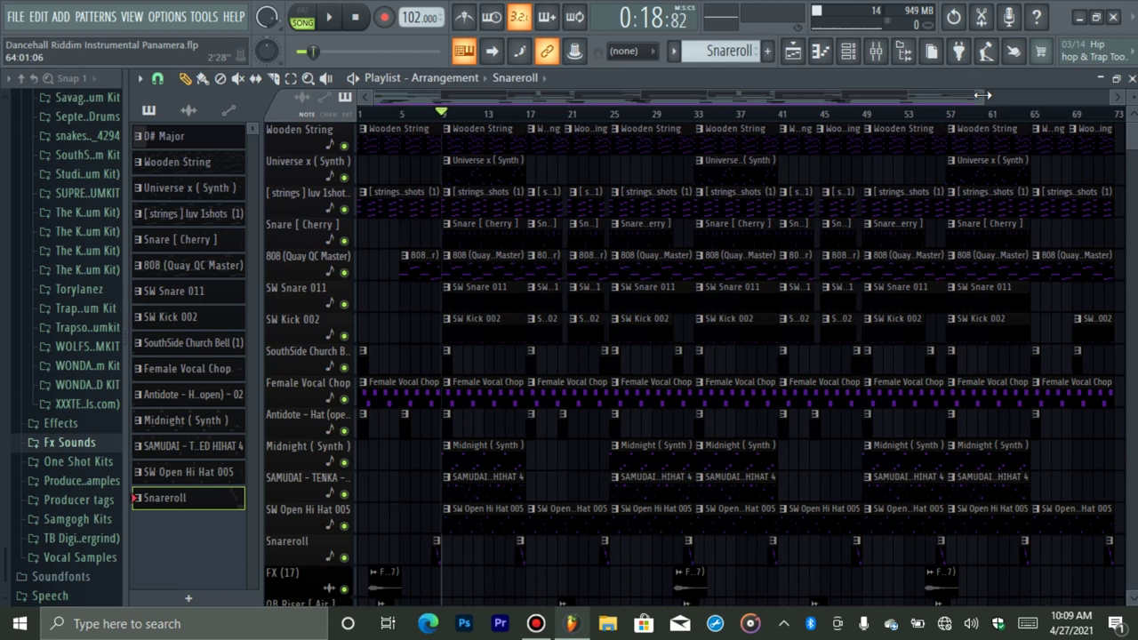
pyautogui.moveTo(985, 95); pyautogui.dragTo(989, 98)
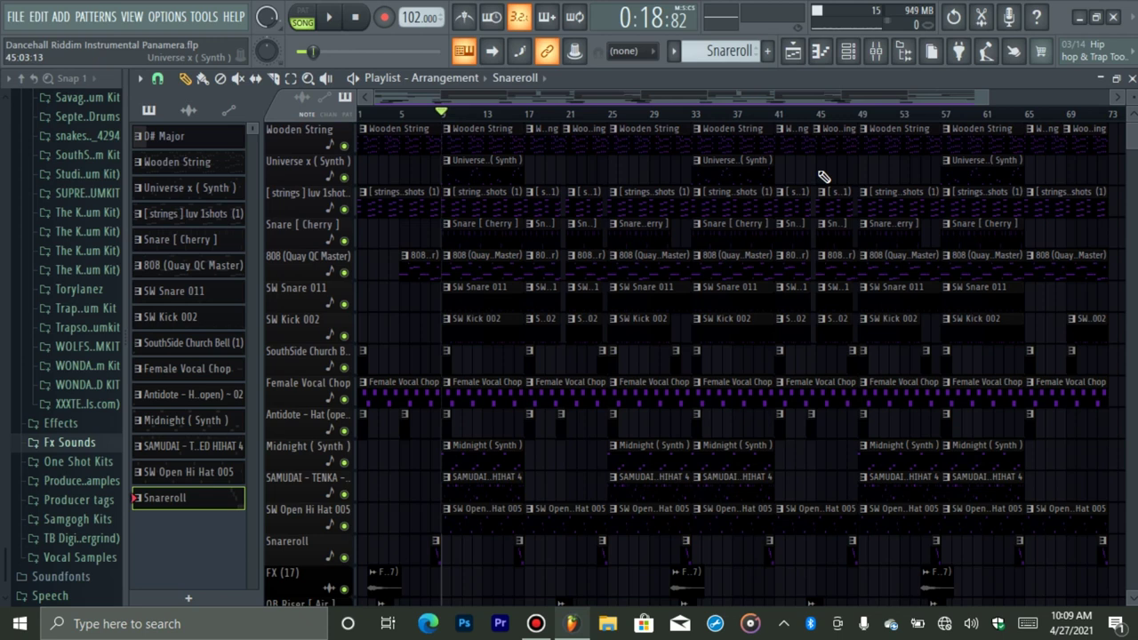
# Step: Return the song position to the beginning of the playlist, keeping the full arrangement in view
pyautogui.click(357, 21)
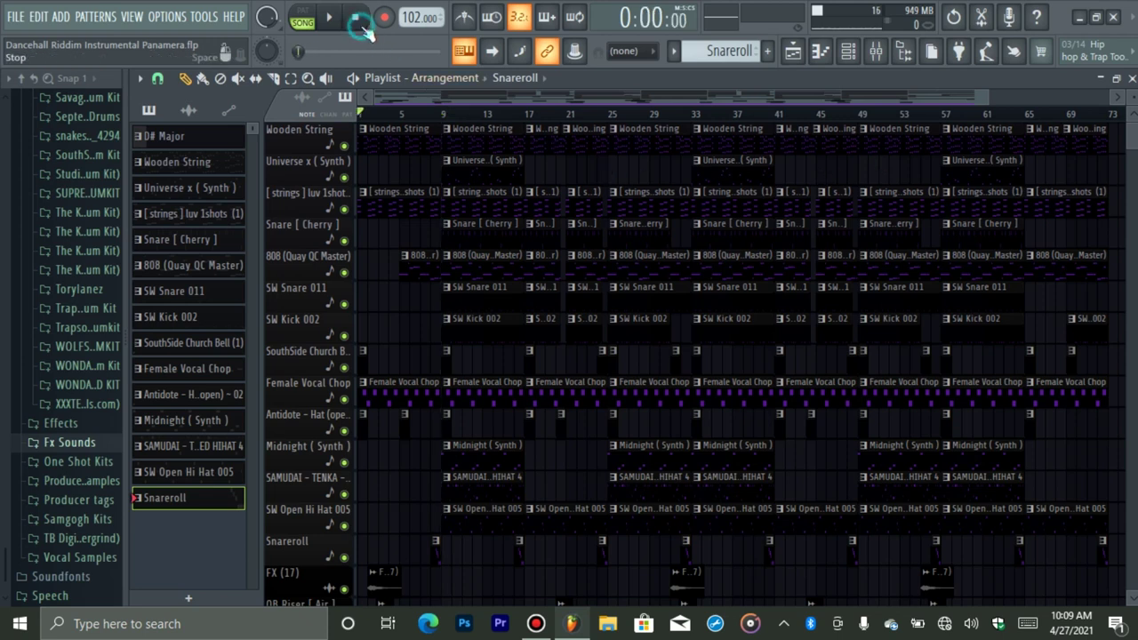
pyautogui.moveTo(986, 98); pyautogui.dragTo(977, 99)
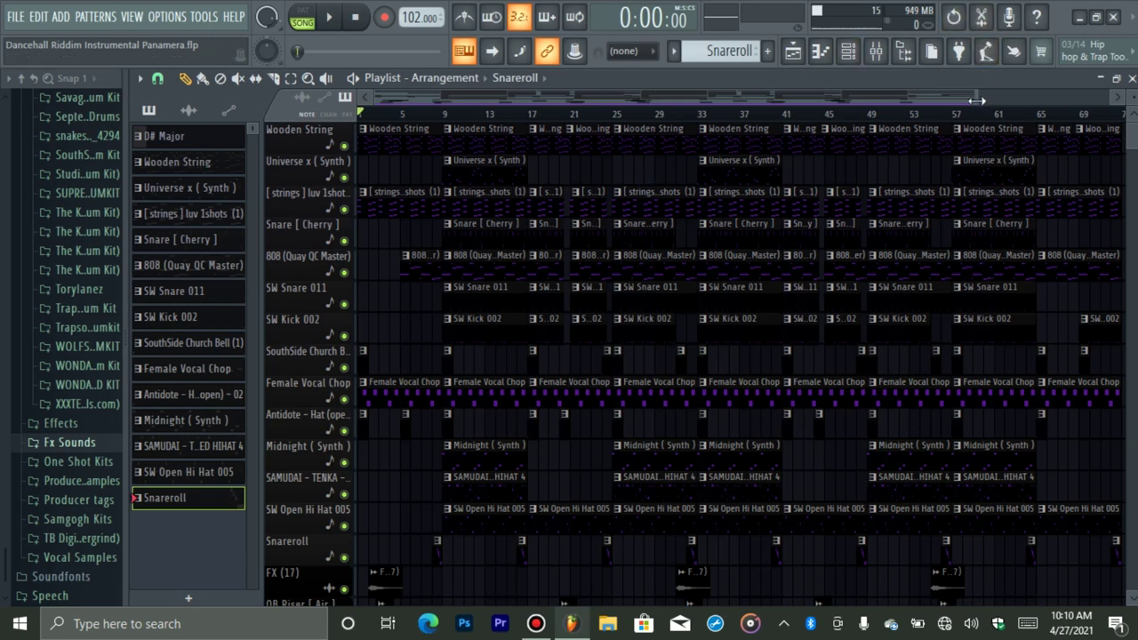
pyautogui.moveTo(981, 100); pyautogui.dragTo(978, 101)
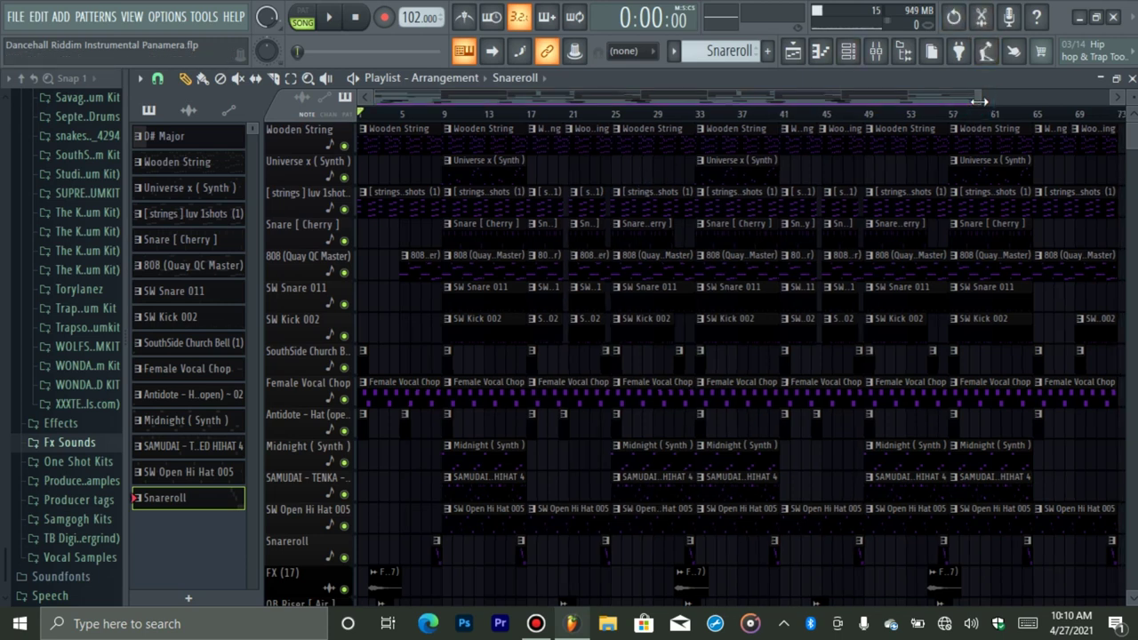